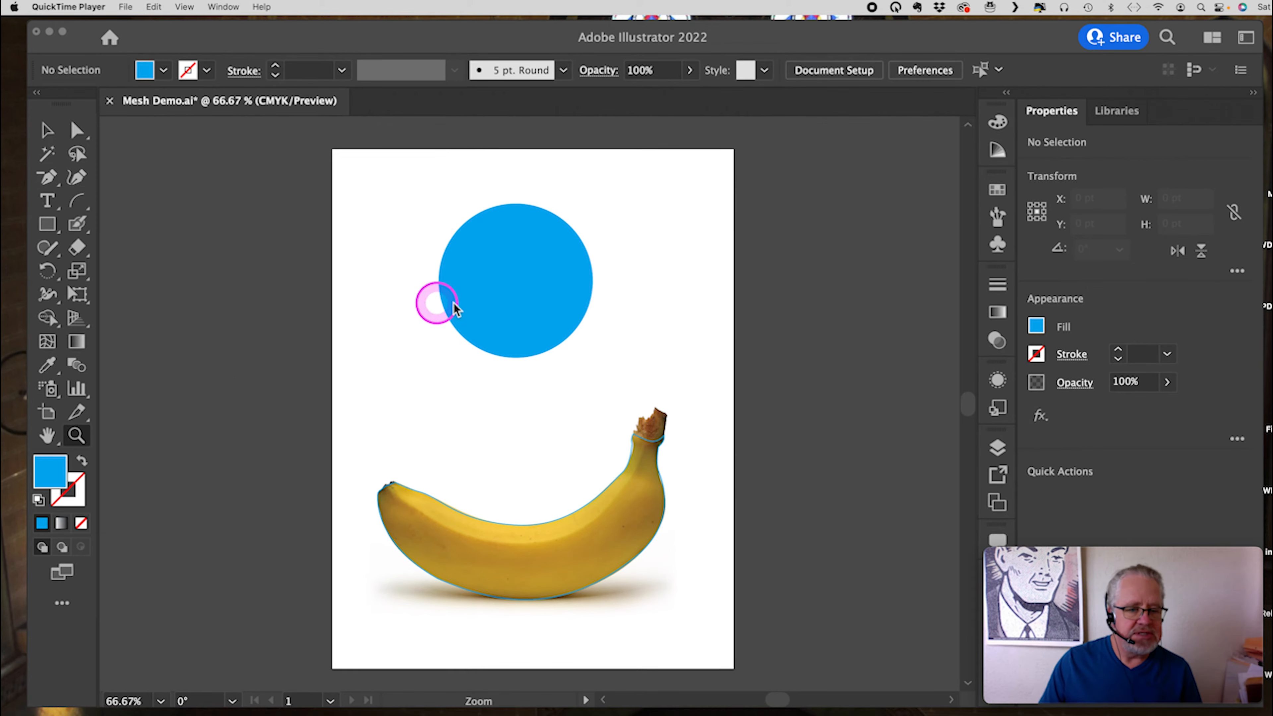
Step: Set up a gradient mesh with 4 rows and 4 columns on the blue circle
left_click(516, 287)
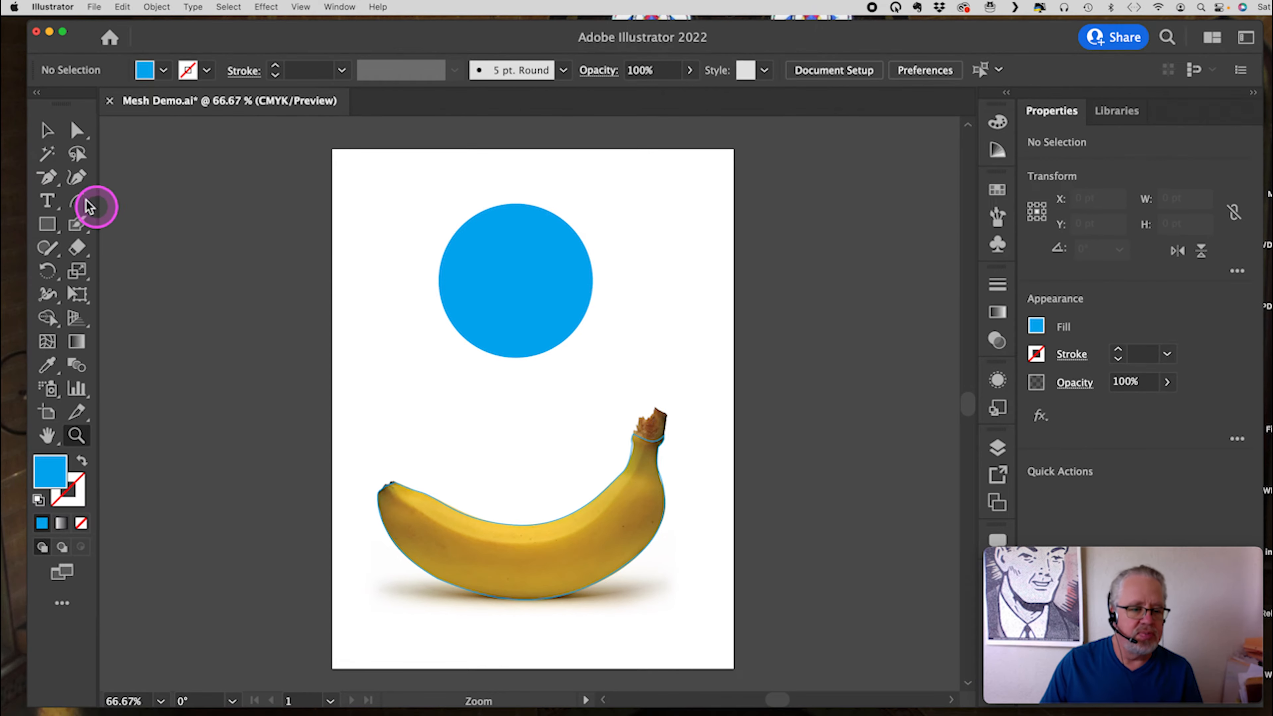
left_click(48, 133)
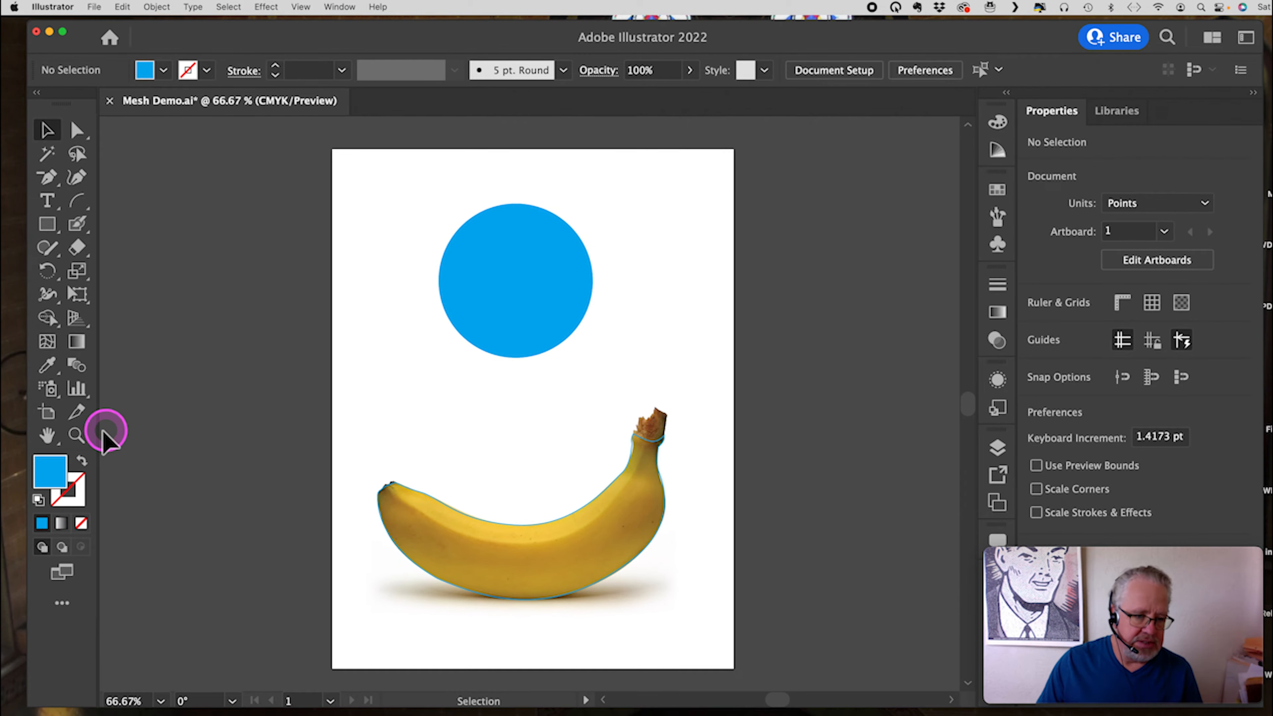
left_click(76, 436)
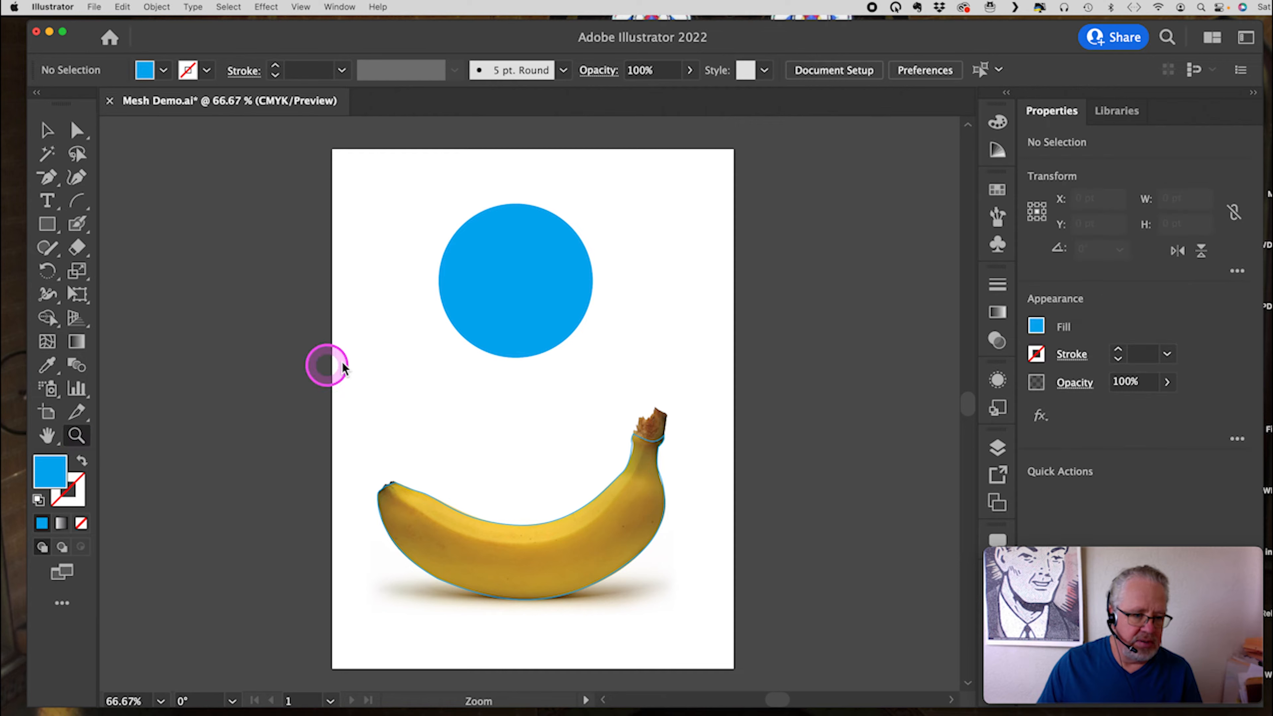
left_click(530, 300)
left_click(472, 392)
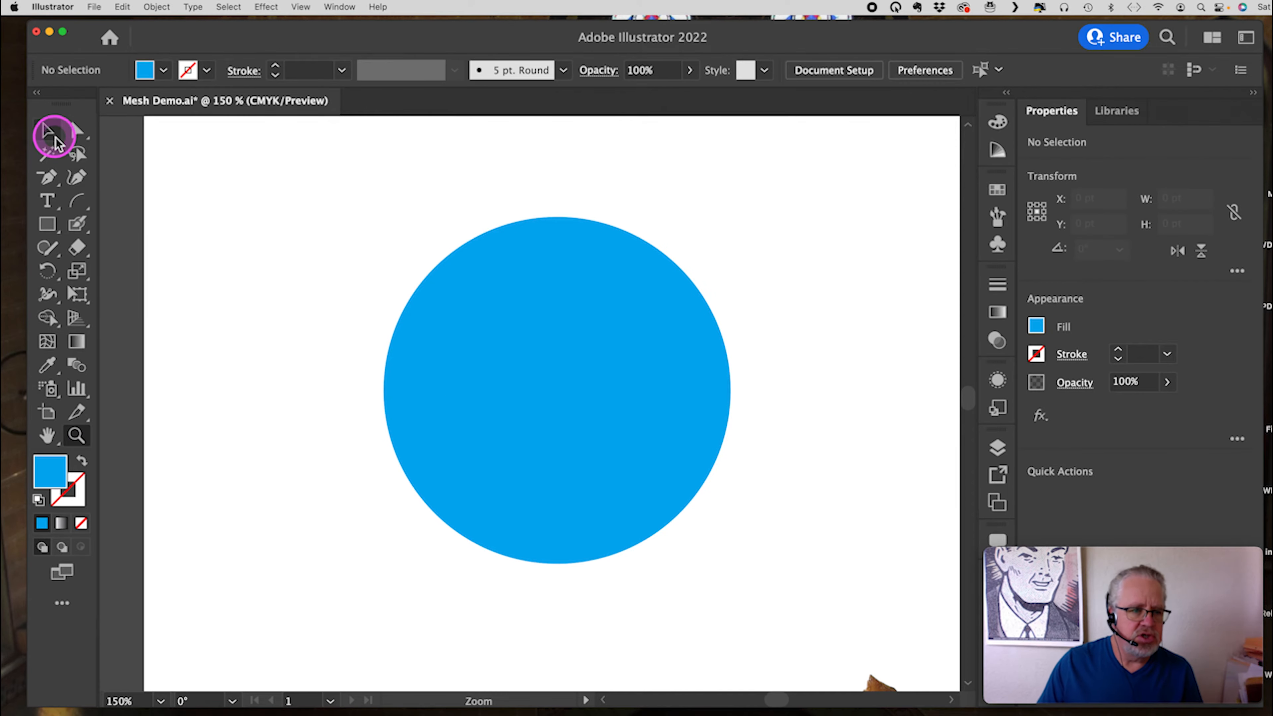
left_click(548, 356)
left_click(549, 356)
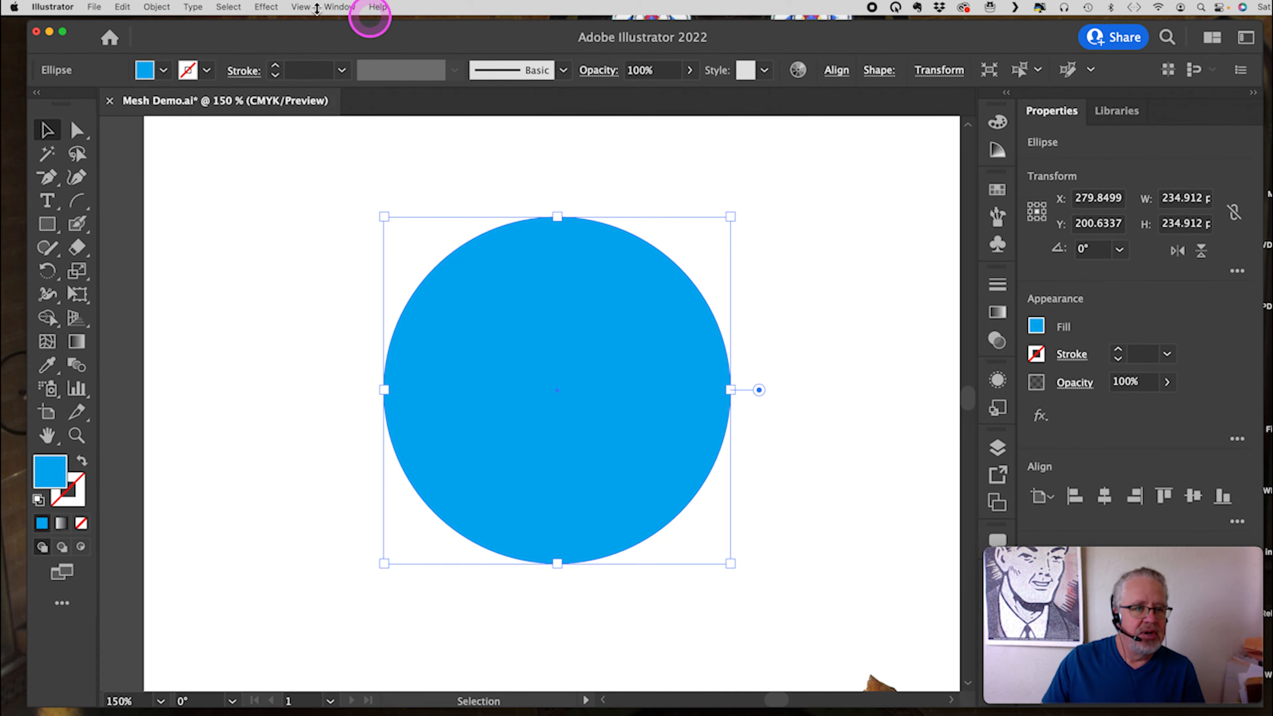
left_click(157, 7)
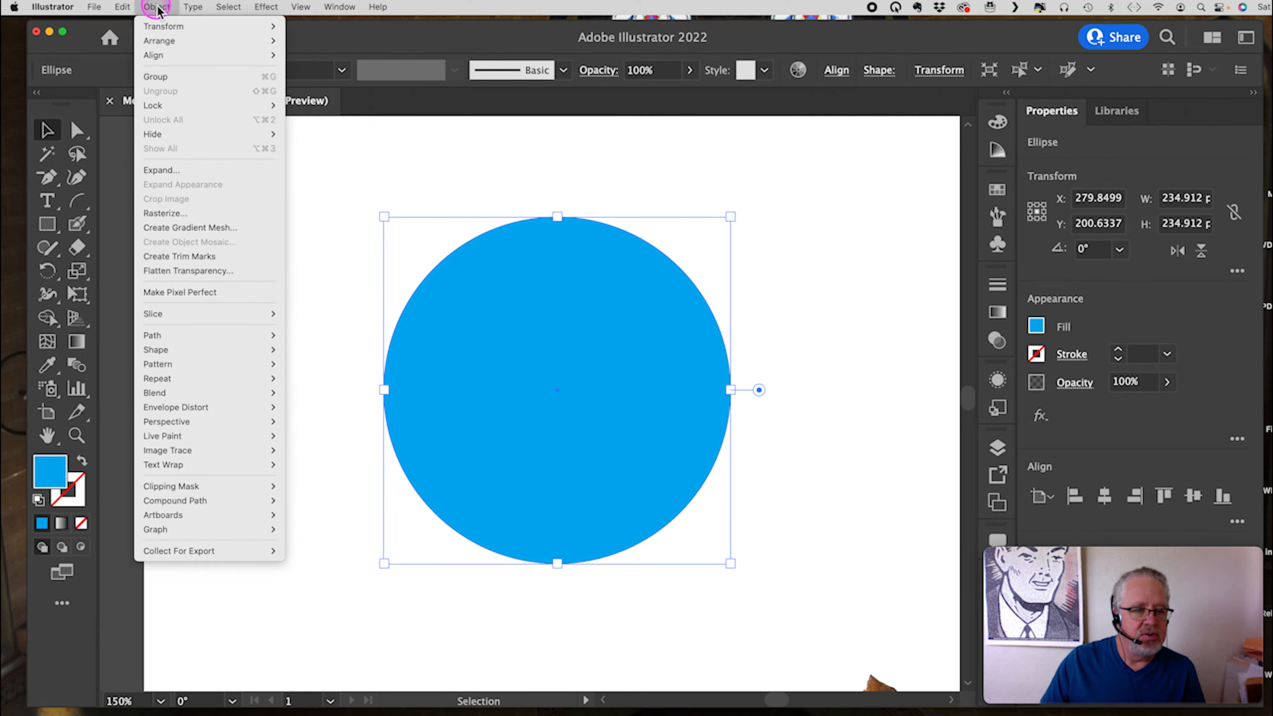
left_click(167, 227)
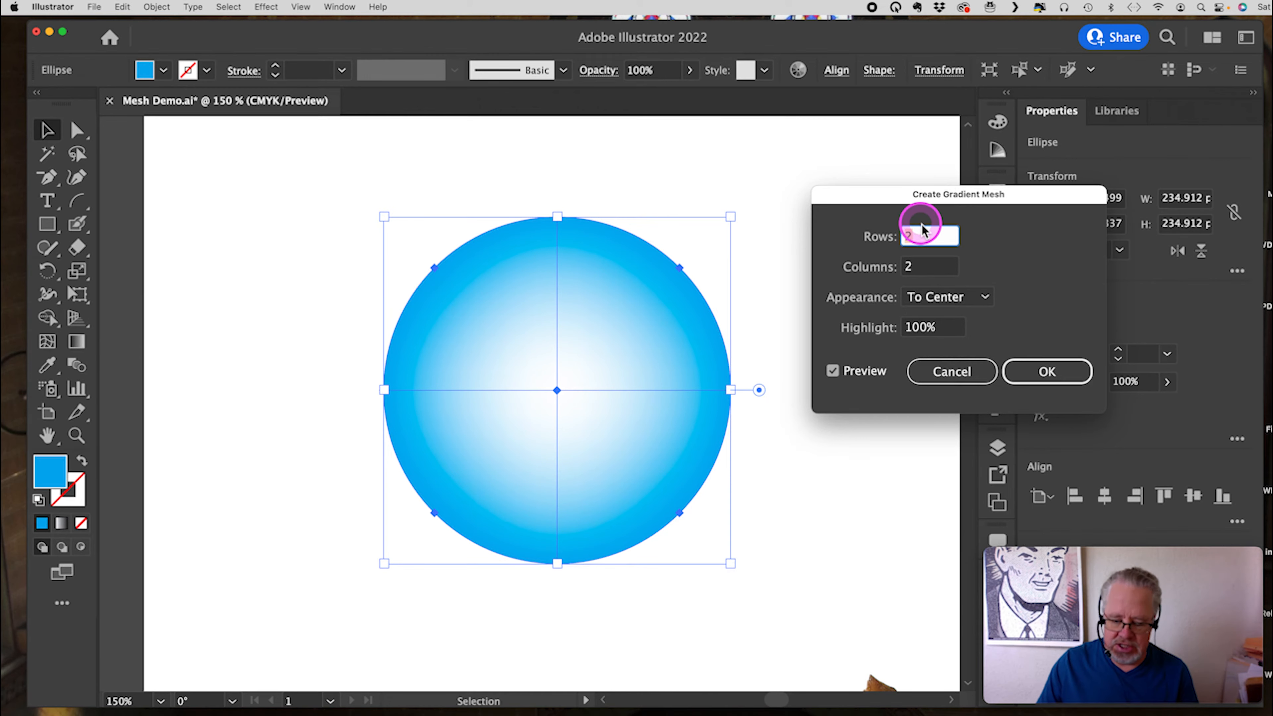
type("4")
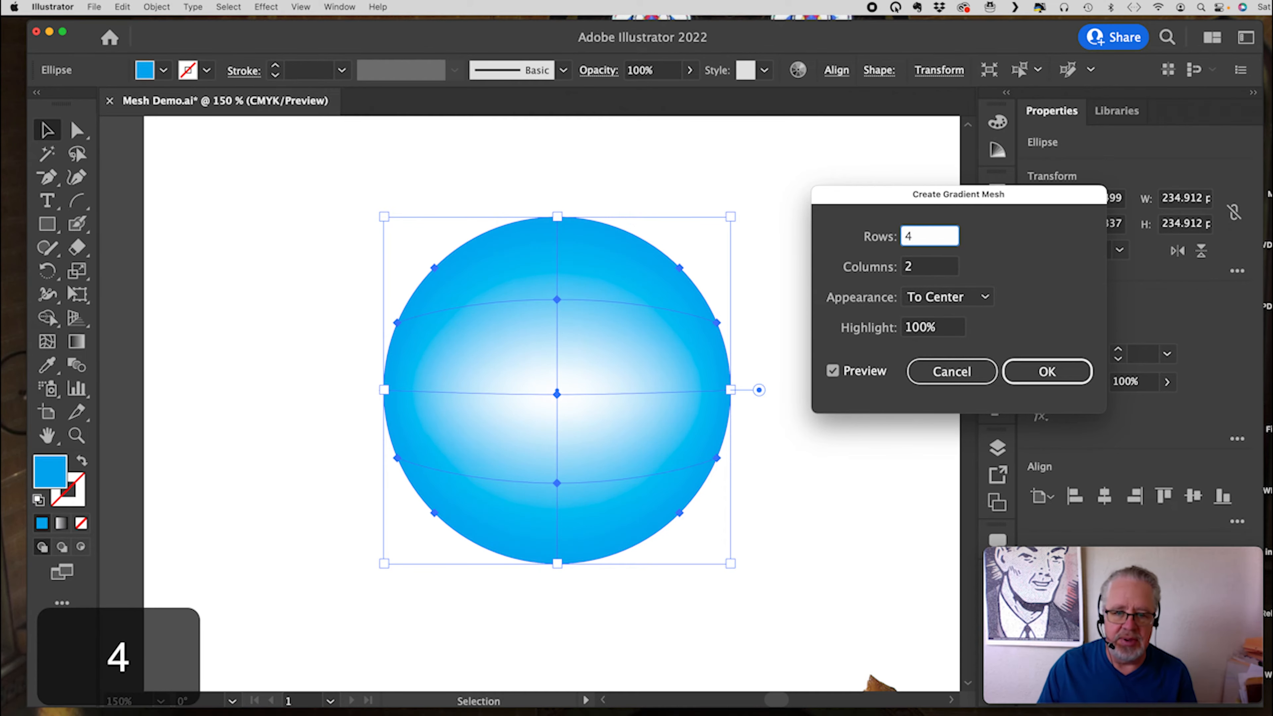
left_click(913, 268)
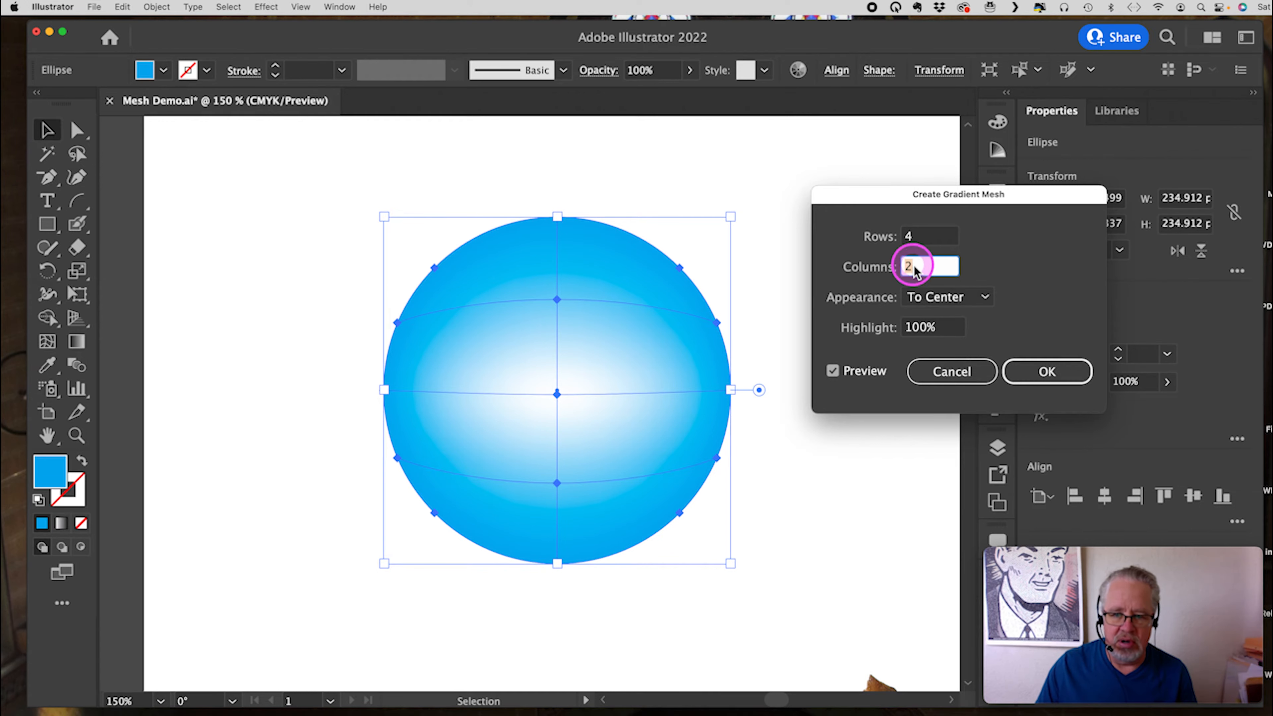
type("4")
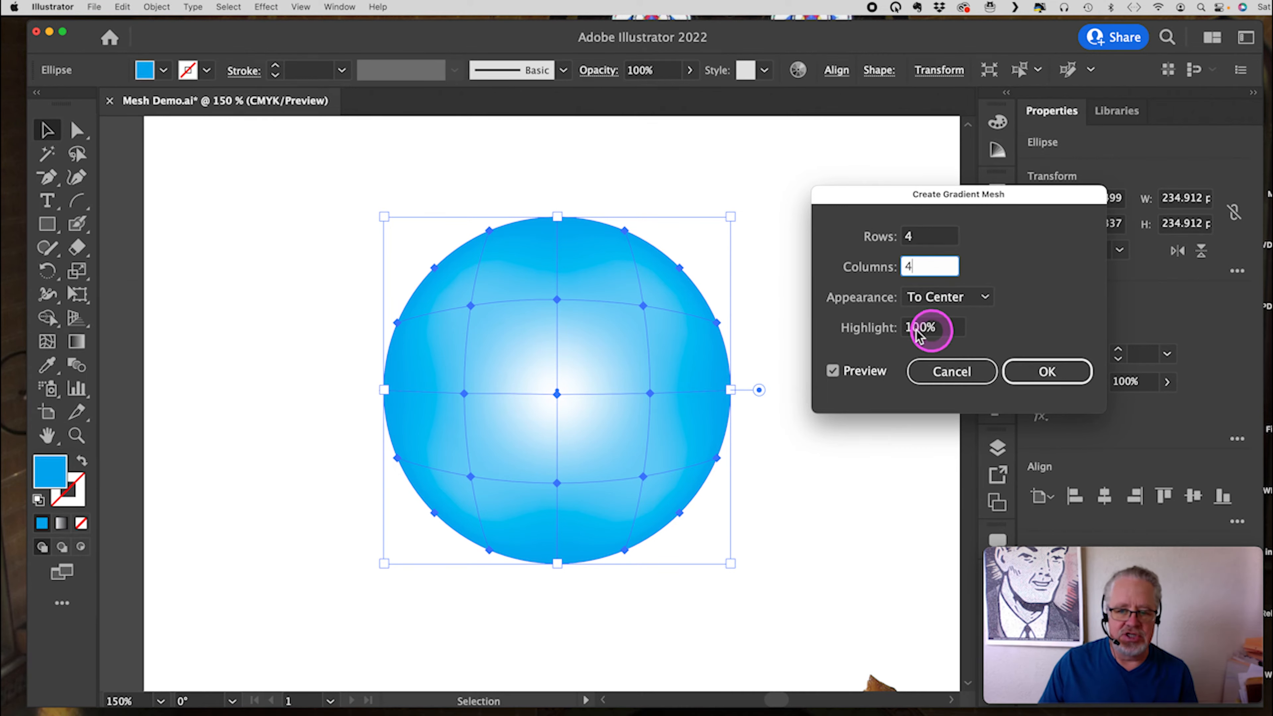
Step: Preview the Flat and To Edge mesh appearances, then create the gradient mesh with the To Center appearance
left_click(982, 300)
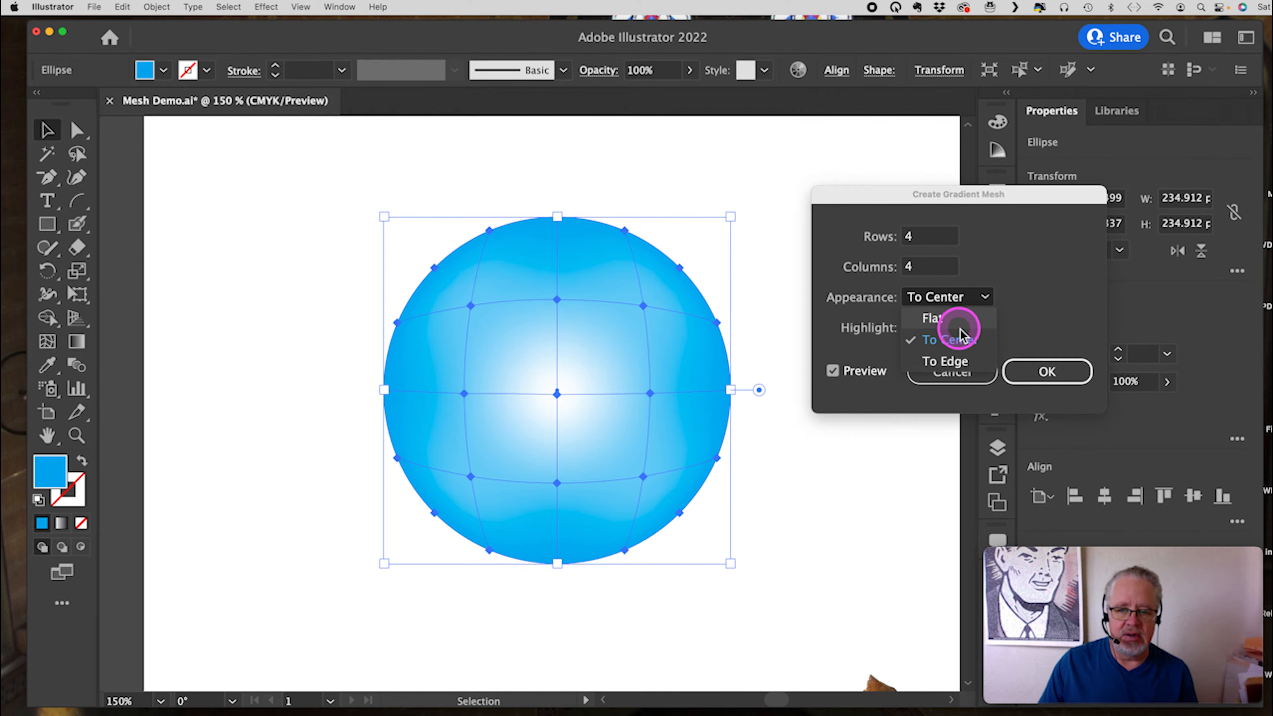
left_click(950, 319)
left_click(981, 297)
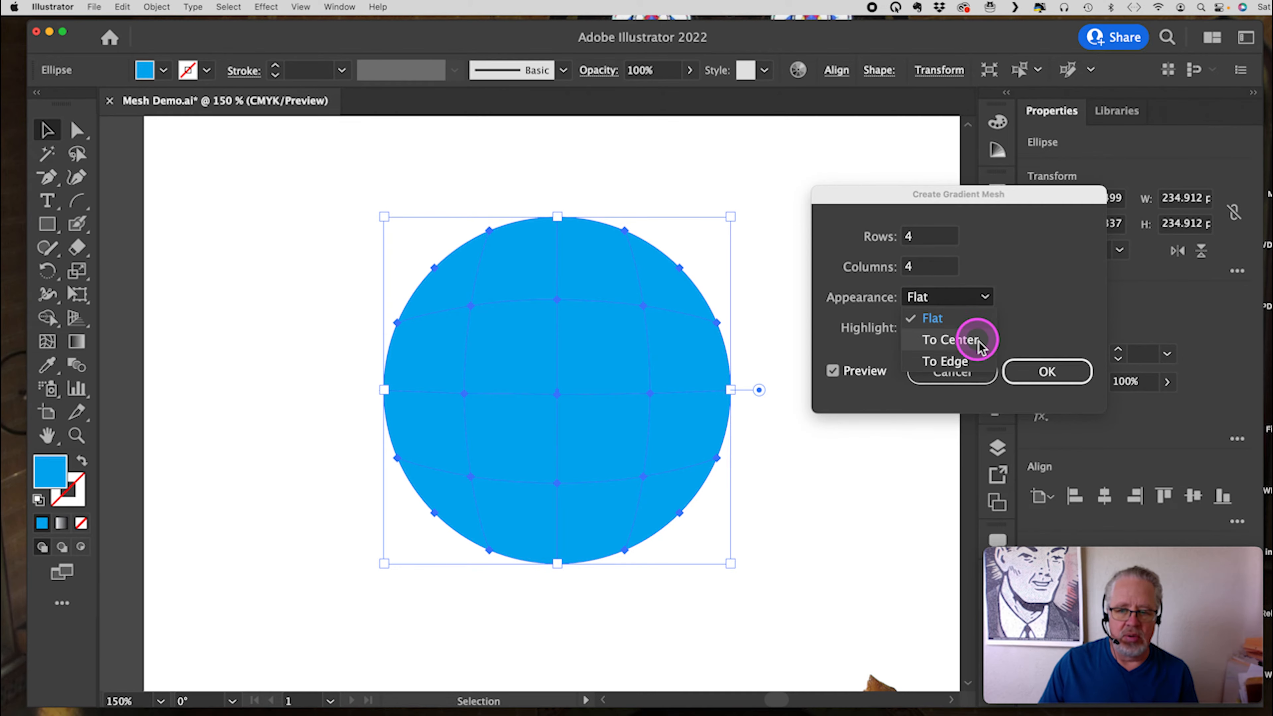
left_click(968, 362)
left_click(985, 298)
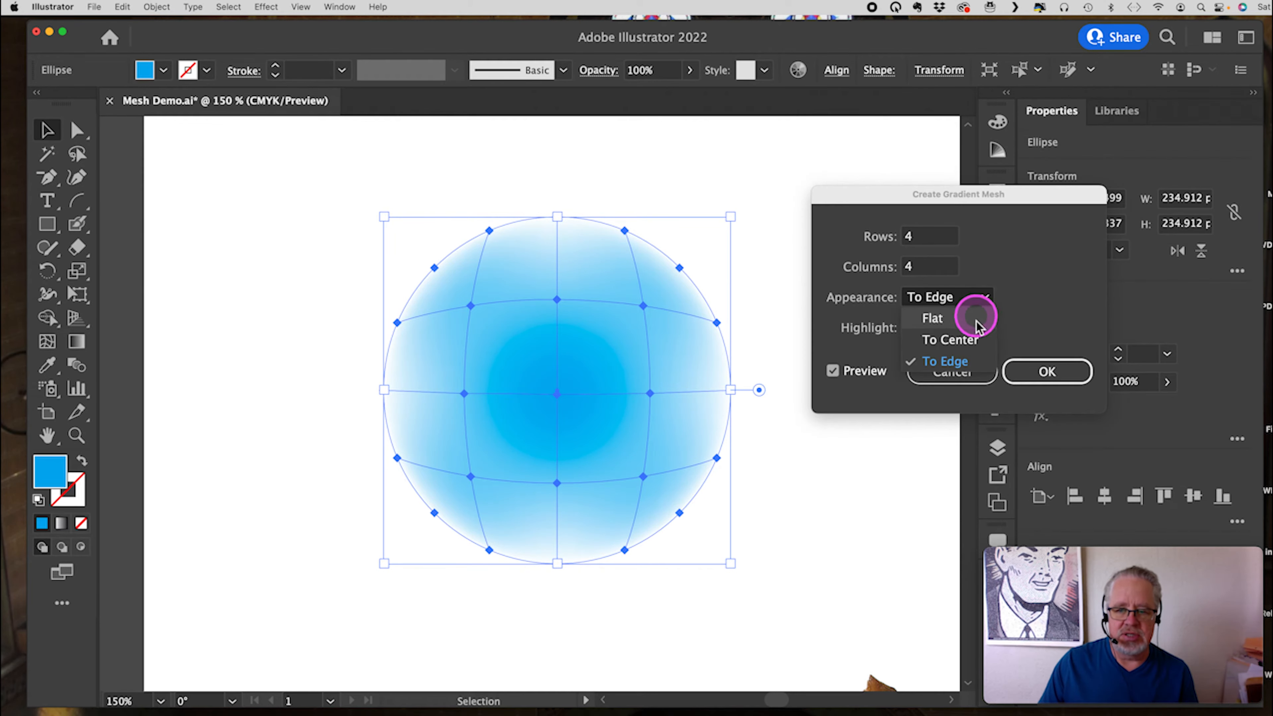
left_click(952, 337)
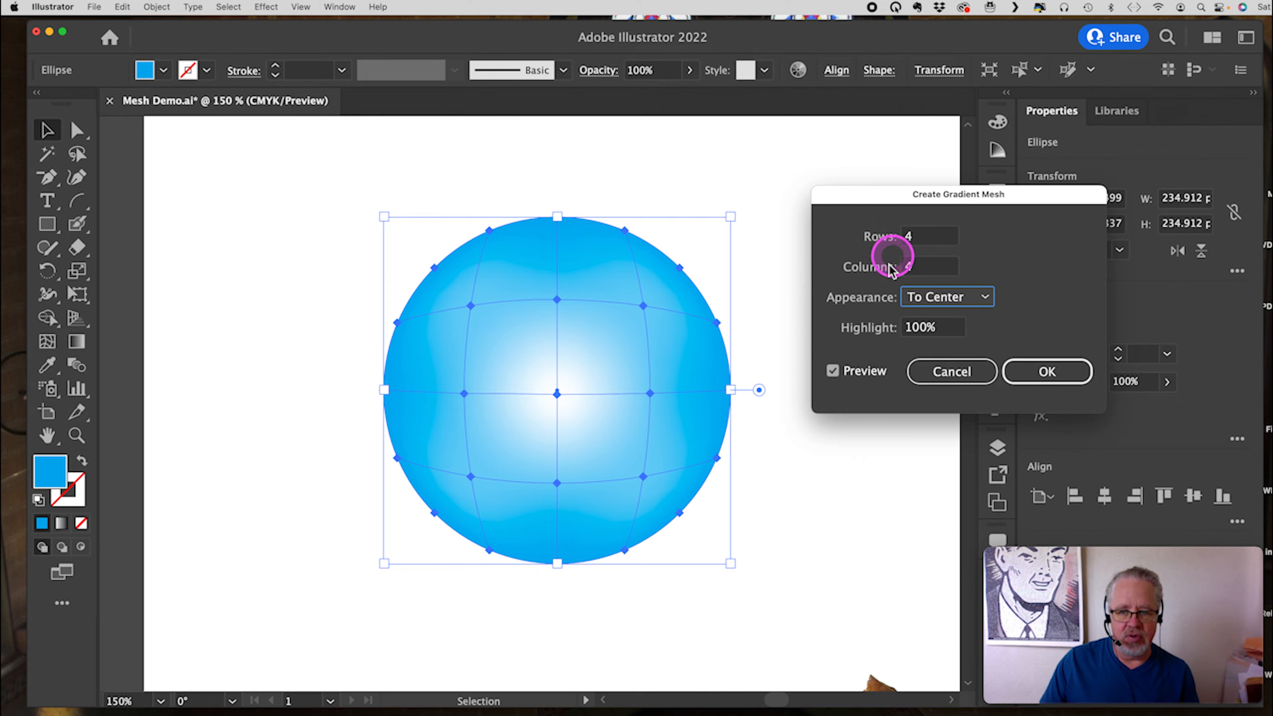
left_click(1036, 381)
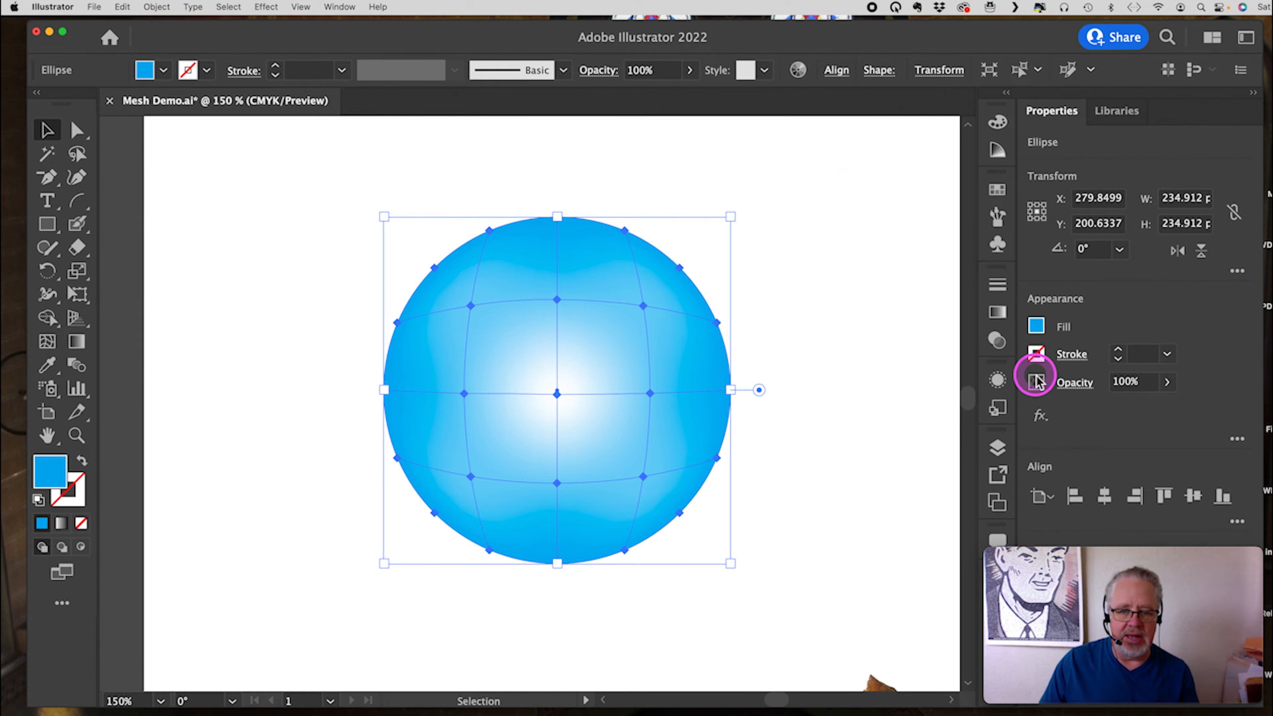
Step: Recolor the mesh points along the circle's right edge, from upper right to lower right, with the dark red swatch
left_click(997, 190)
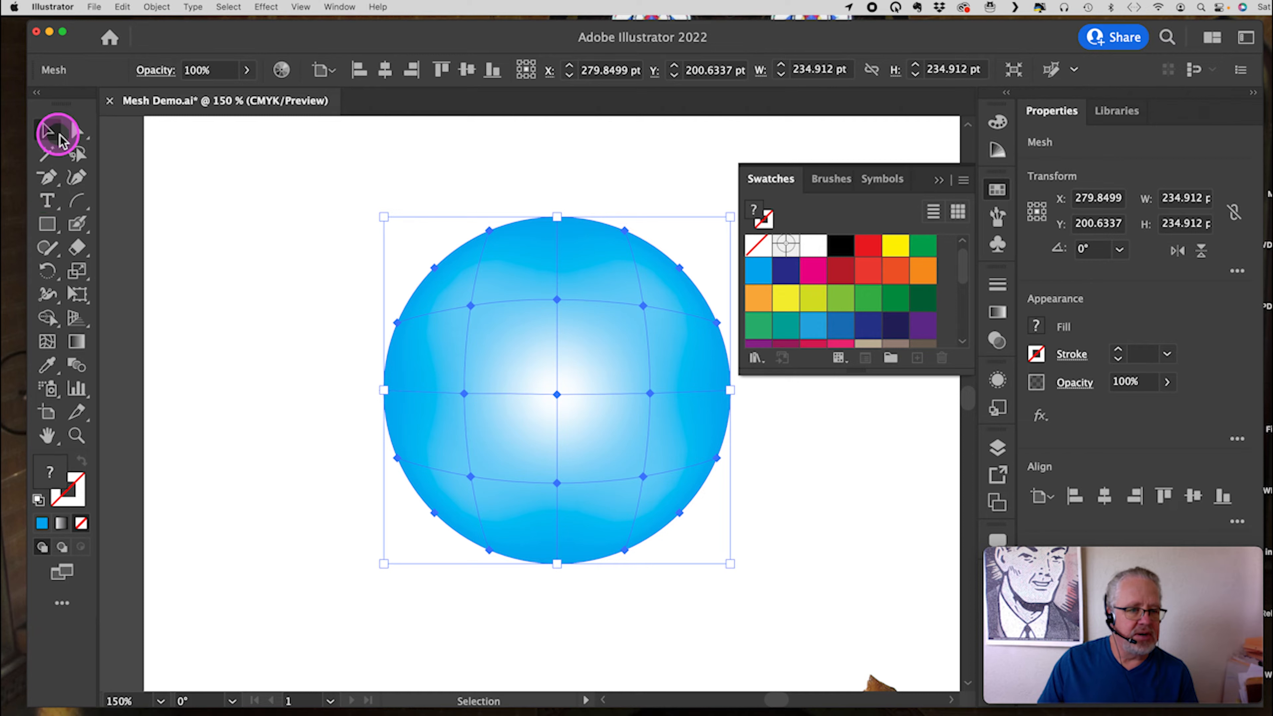
left_click(74, 131)
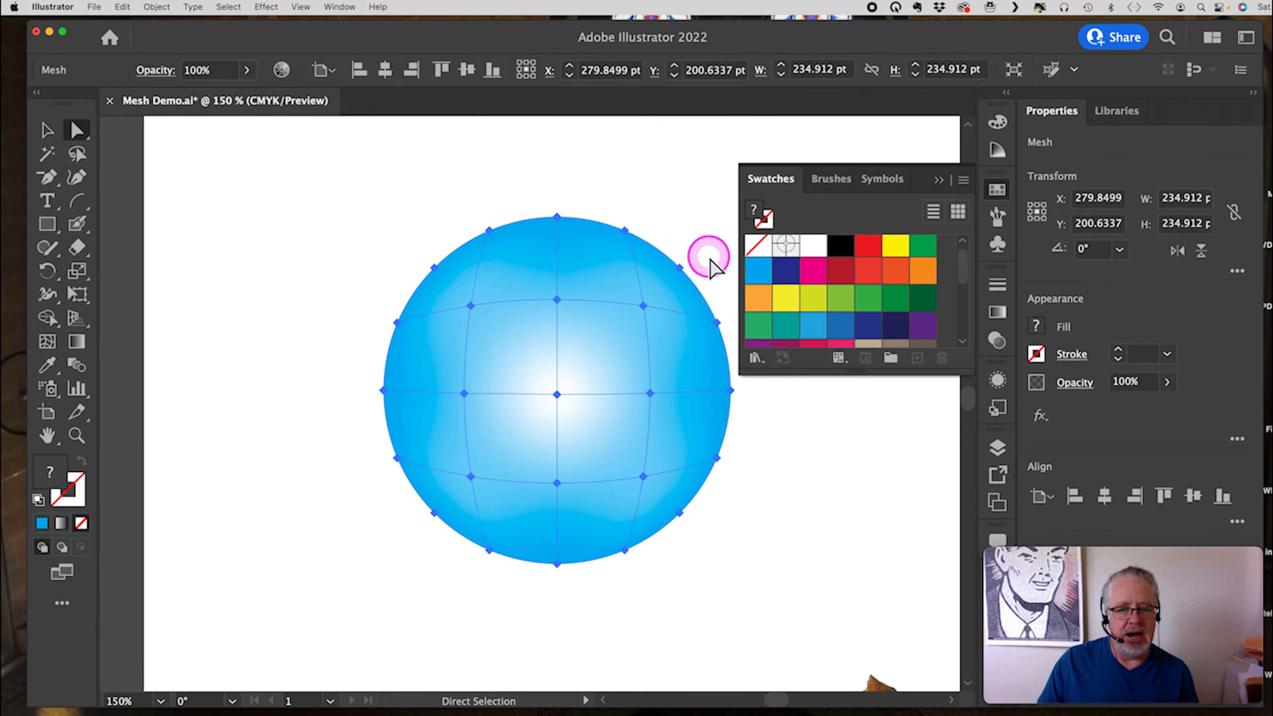
left_click(693, 258)
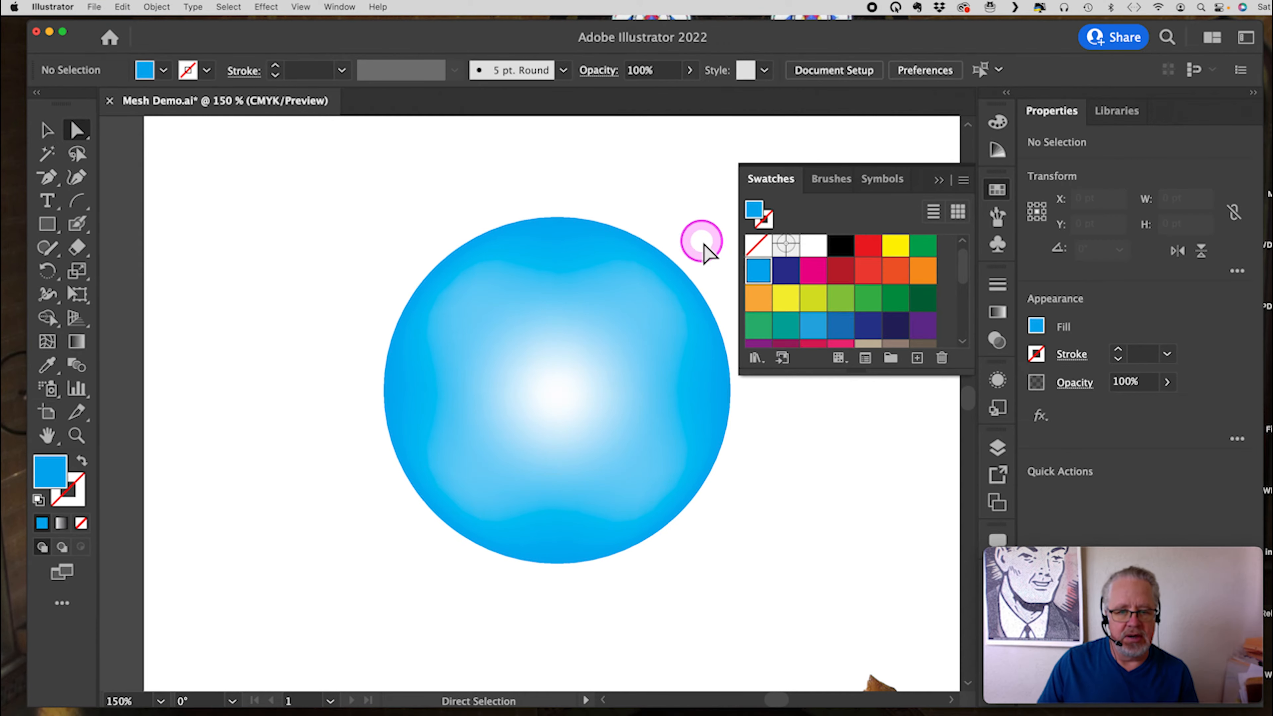
left_click(682, 269)
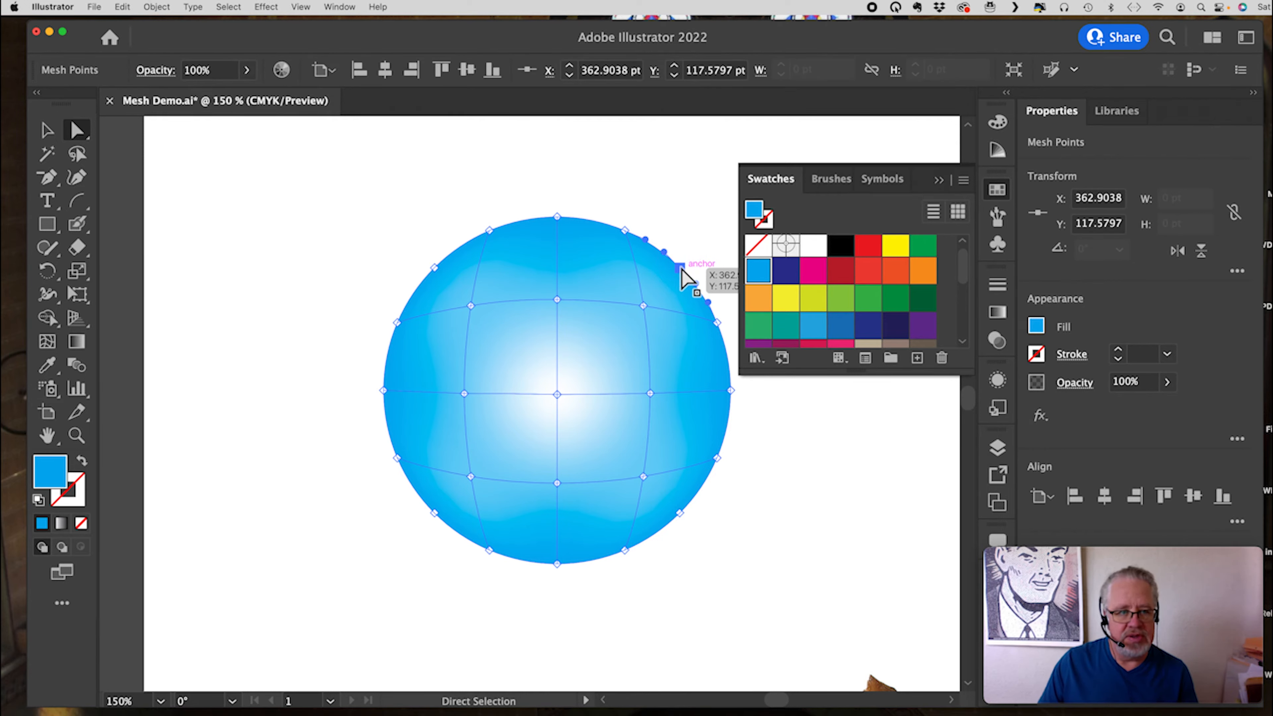
left_click(717, 321, "shift")
left_click(728, 390, "shift")
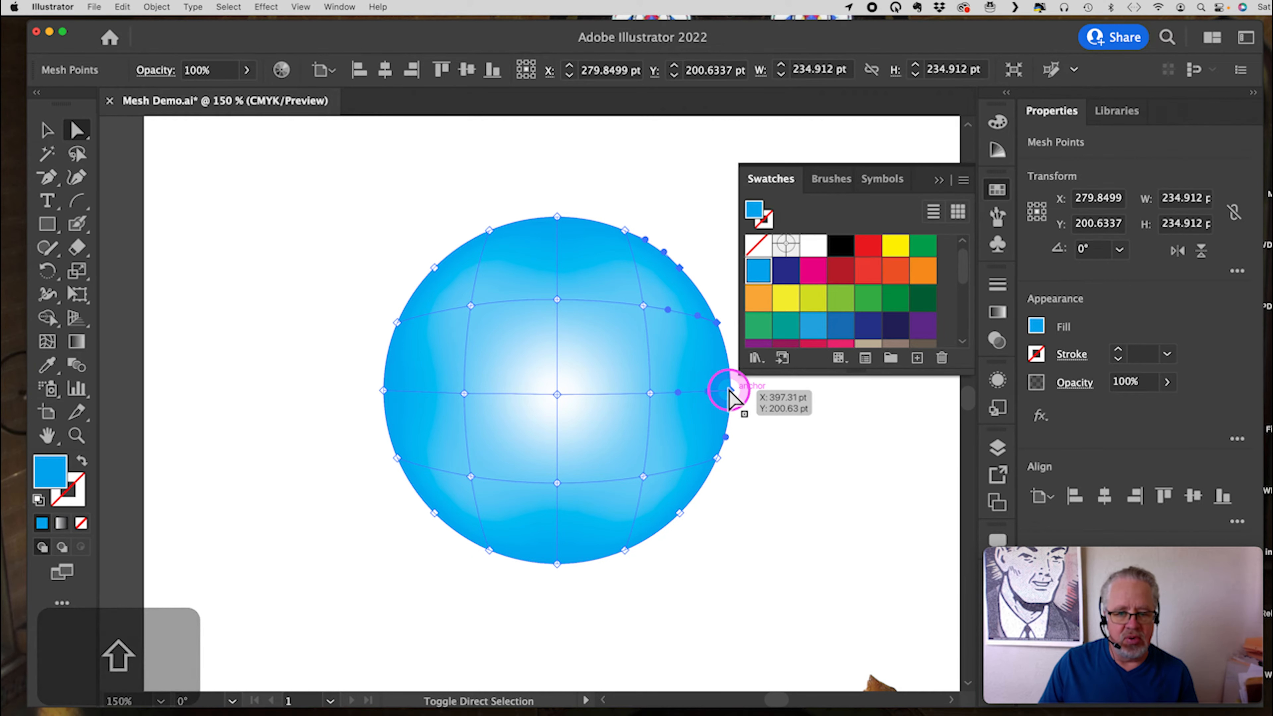
left_click(716, 458, "shift")
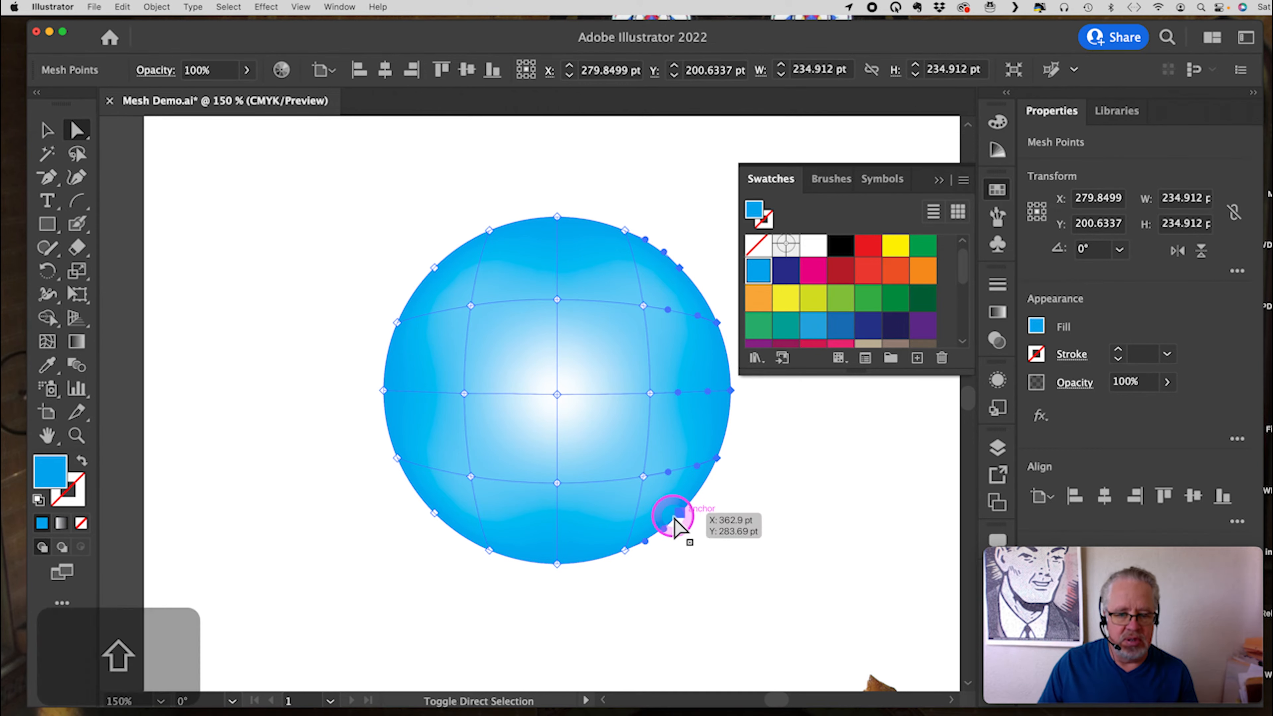
left_click(627, 549, "shift")
left_click(841, 271)
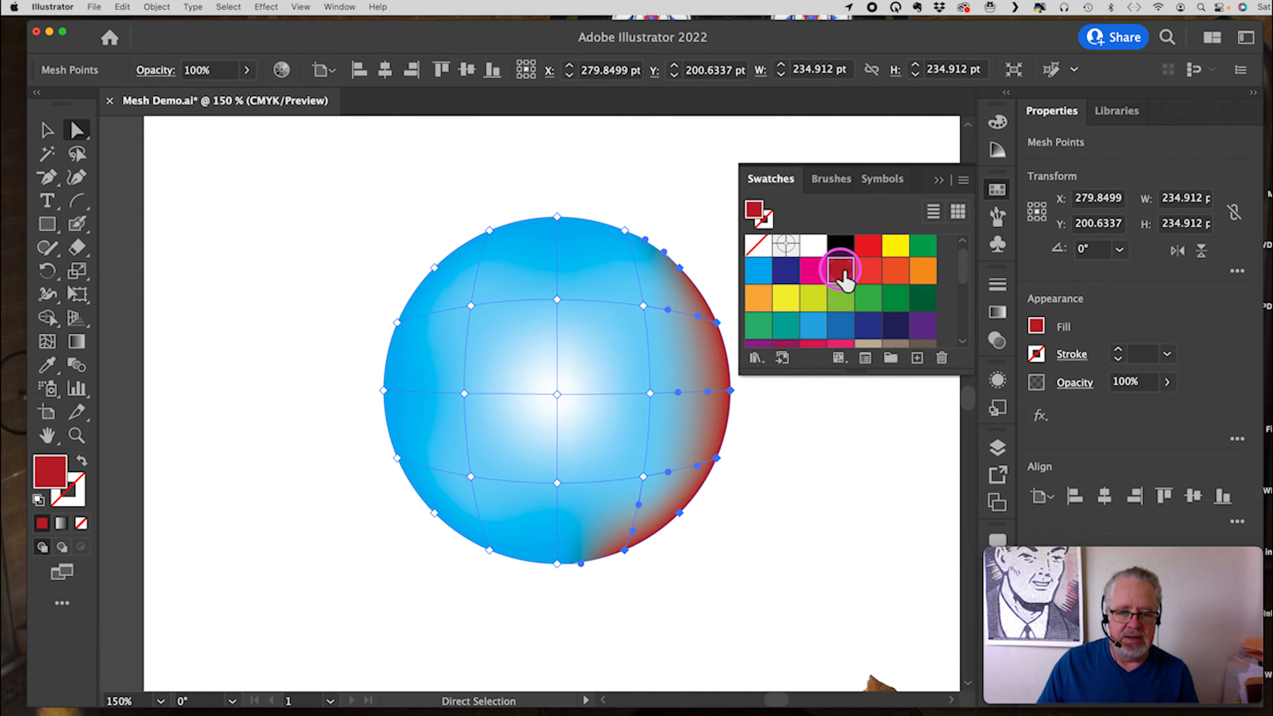
Step: Color the three inner mesh points on the circle's right side and the center mesh point bright red
left_click(643, 305)
left_click(650, 394, "shift")
left_click(644, 477, "shift")
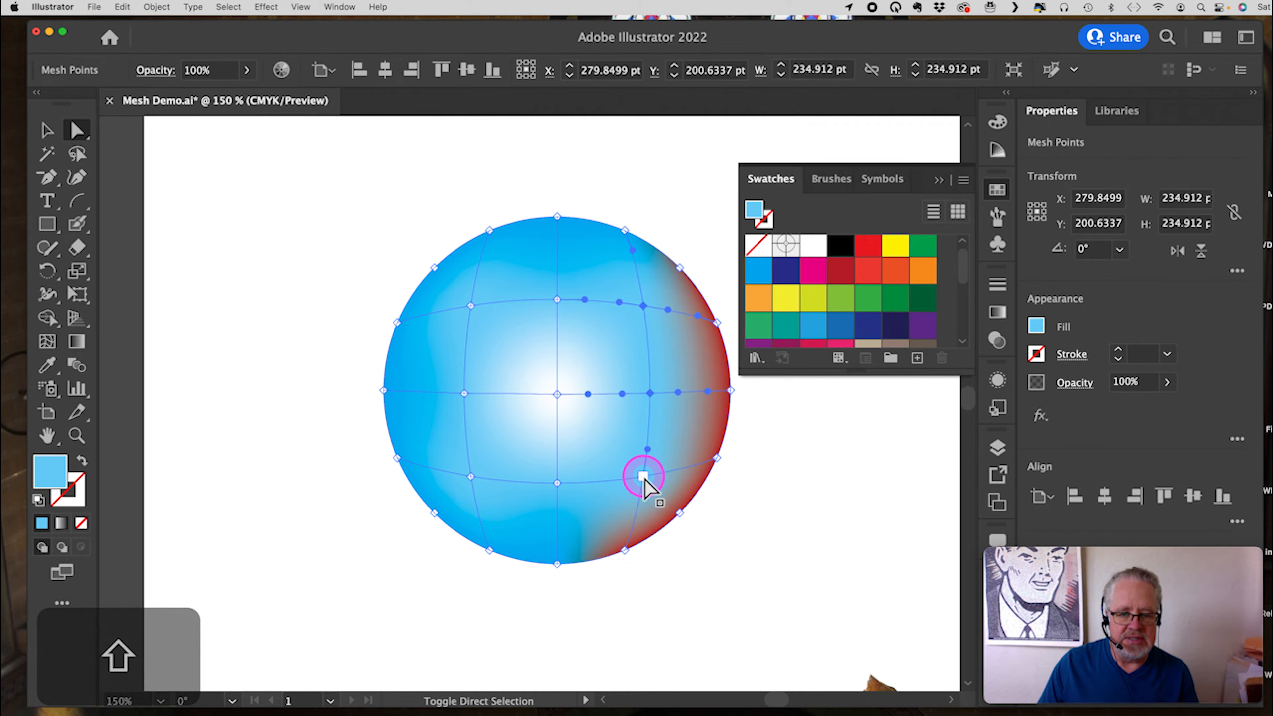
left_click(840, 266)
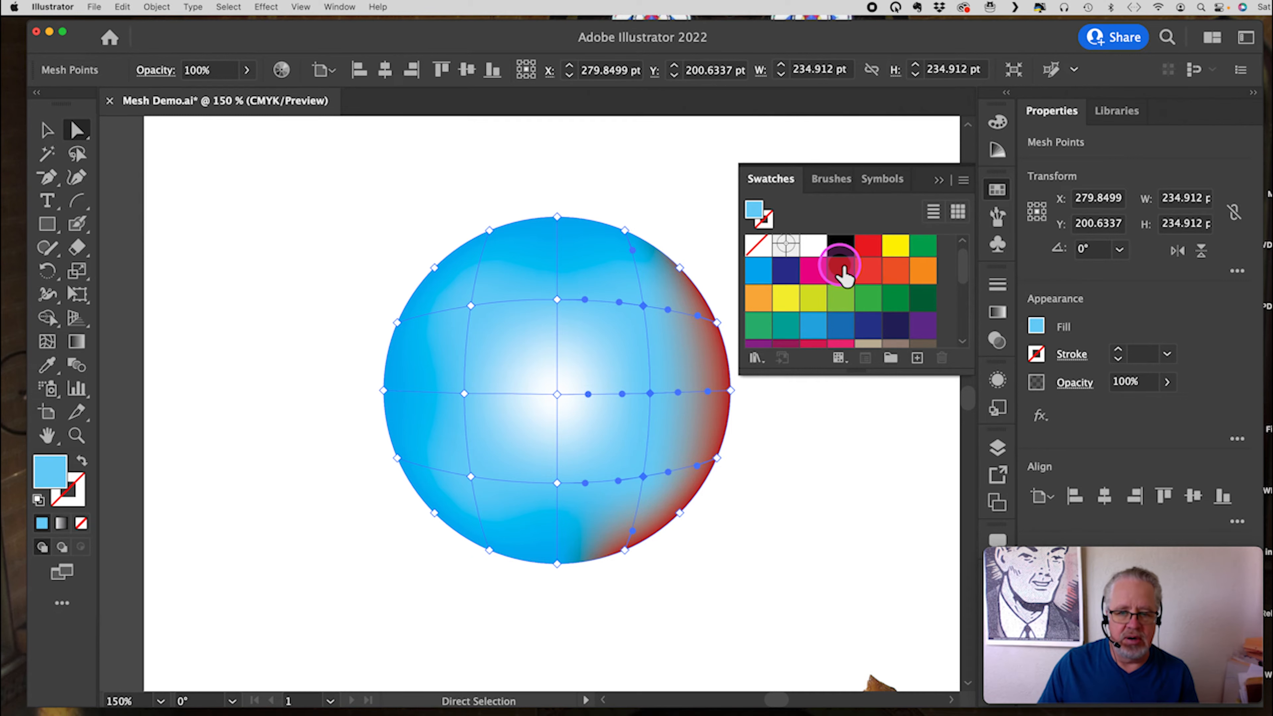
left_click(866, 249)
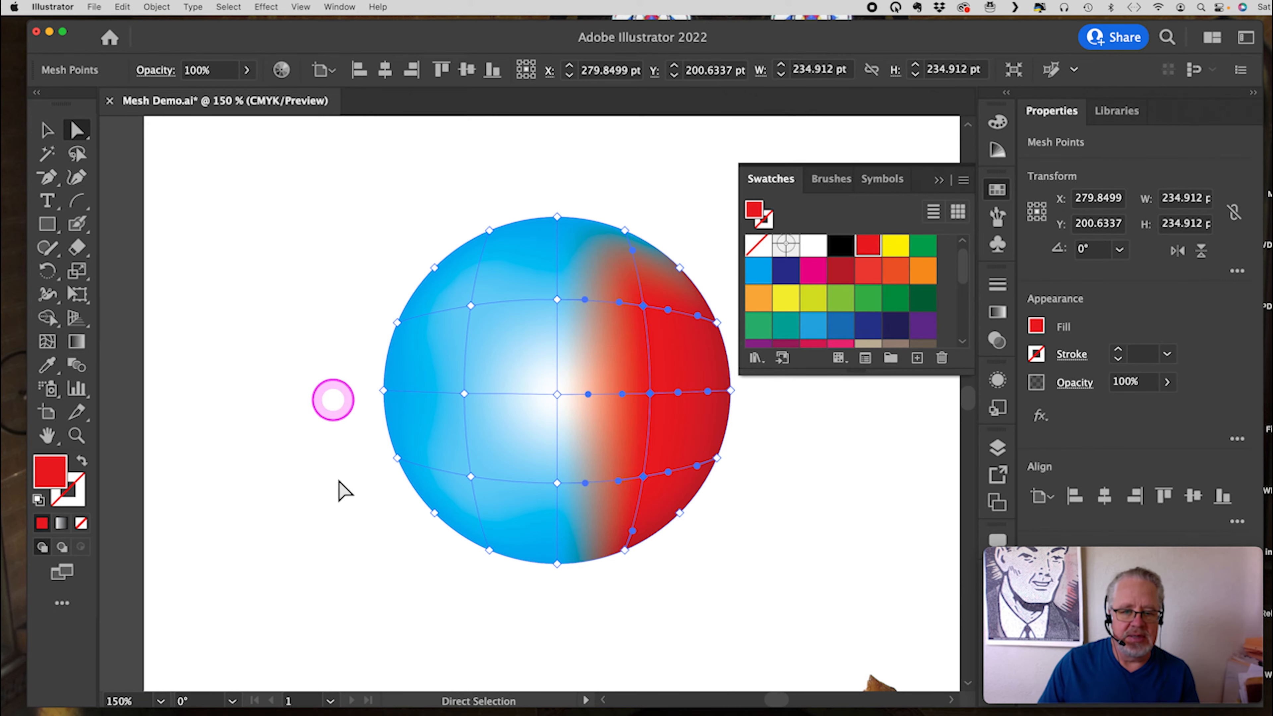
left_click(558, 395)
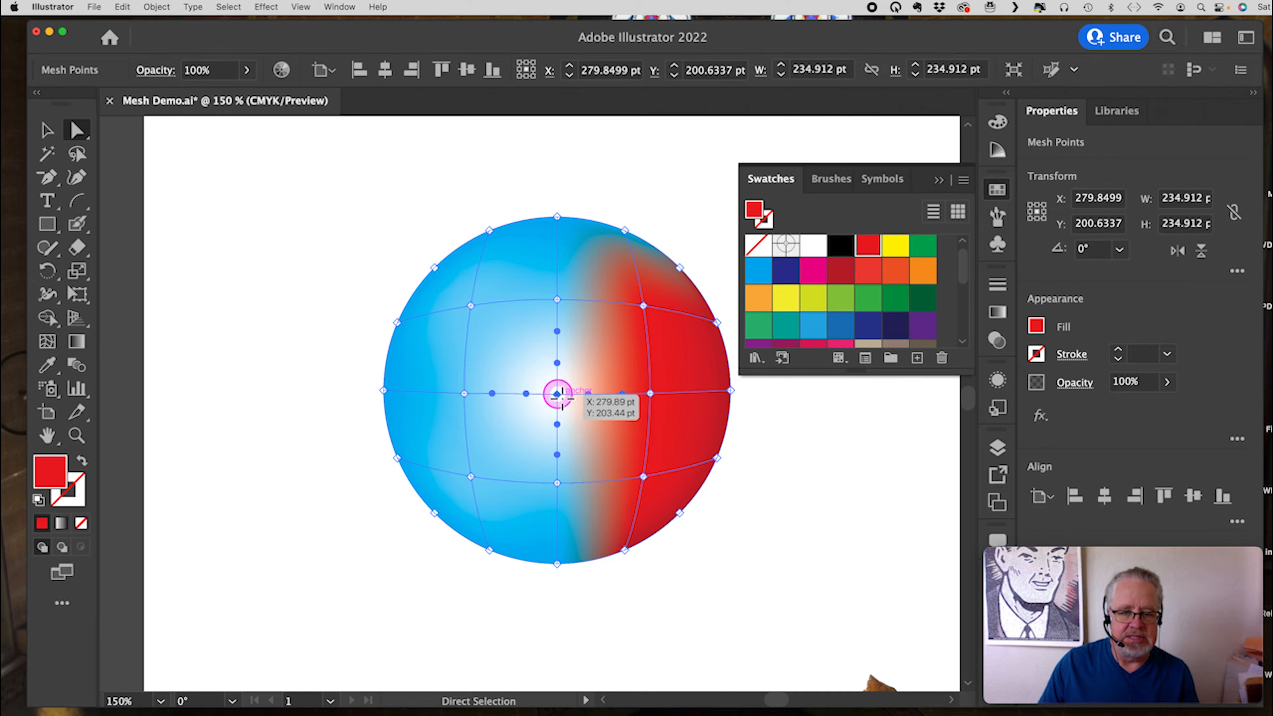
left_click(864, 251)
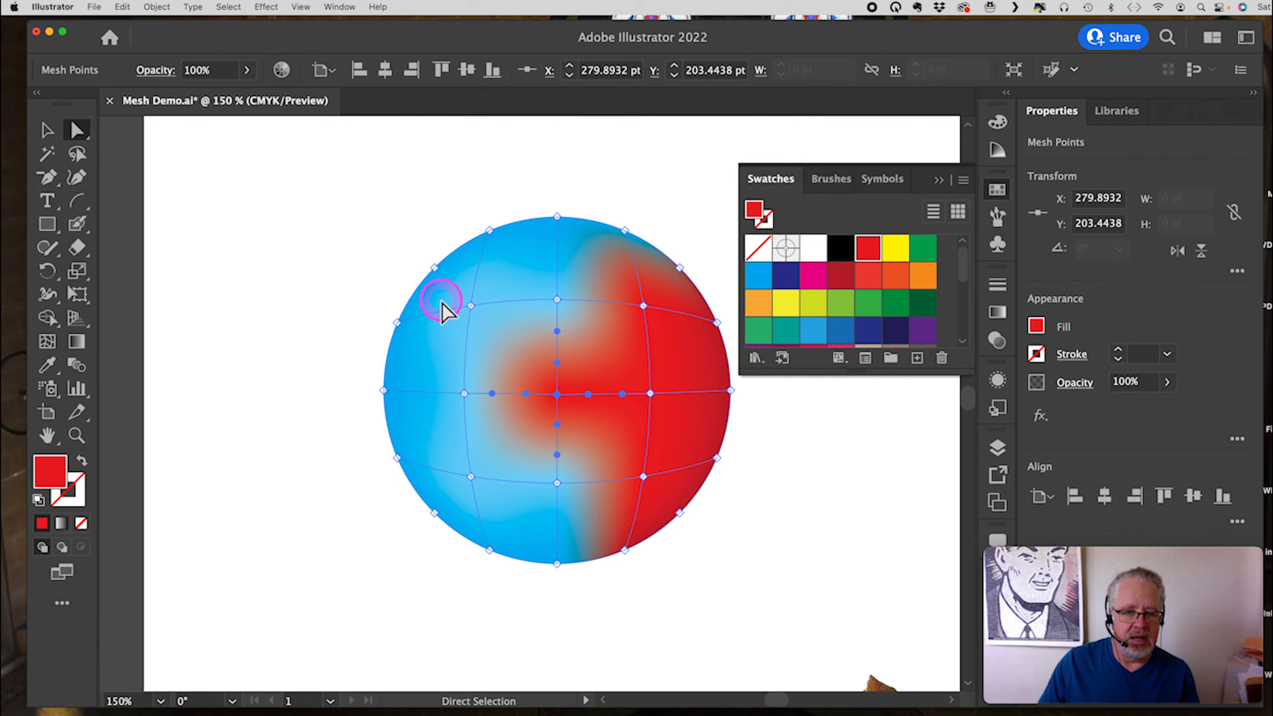
Step: Color the circle's upper-left inner mesh point white and the middle-left inner mesh point orange
left_click(470, 305)
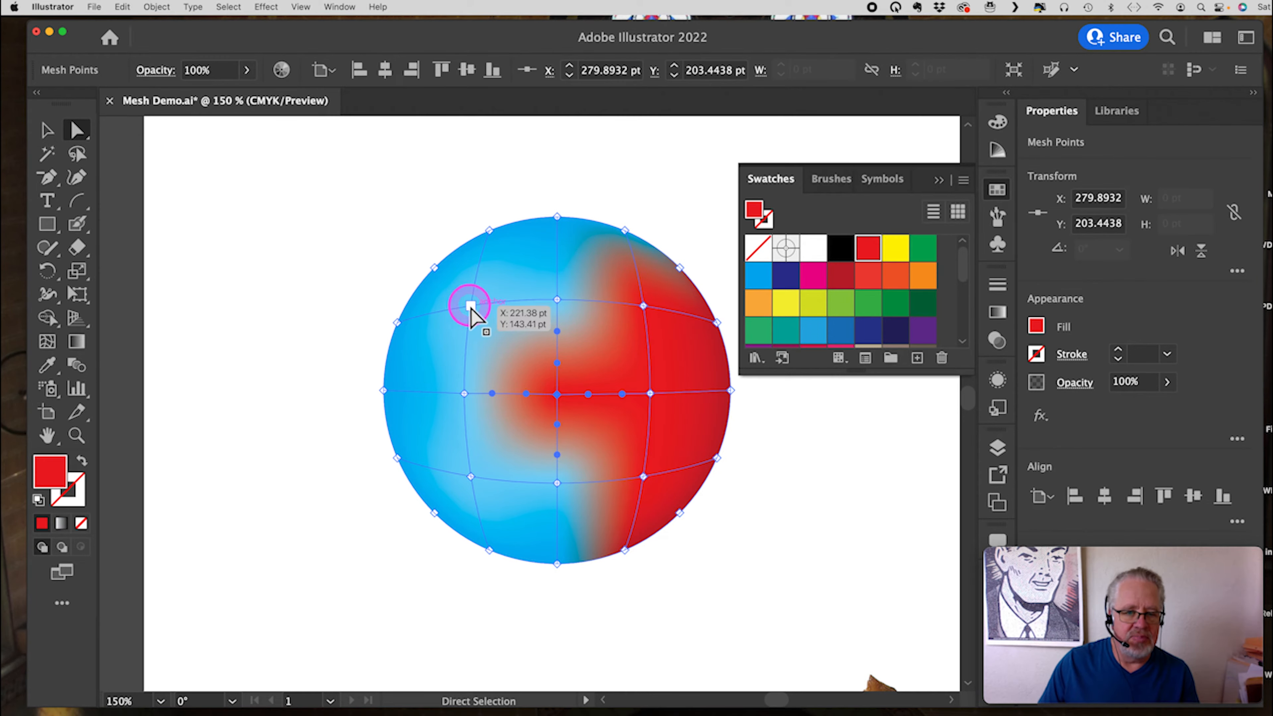
left_click(813, 248)
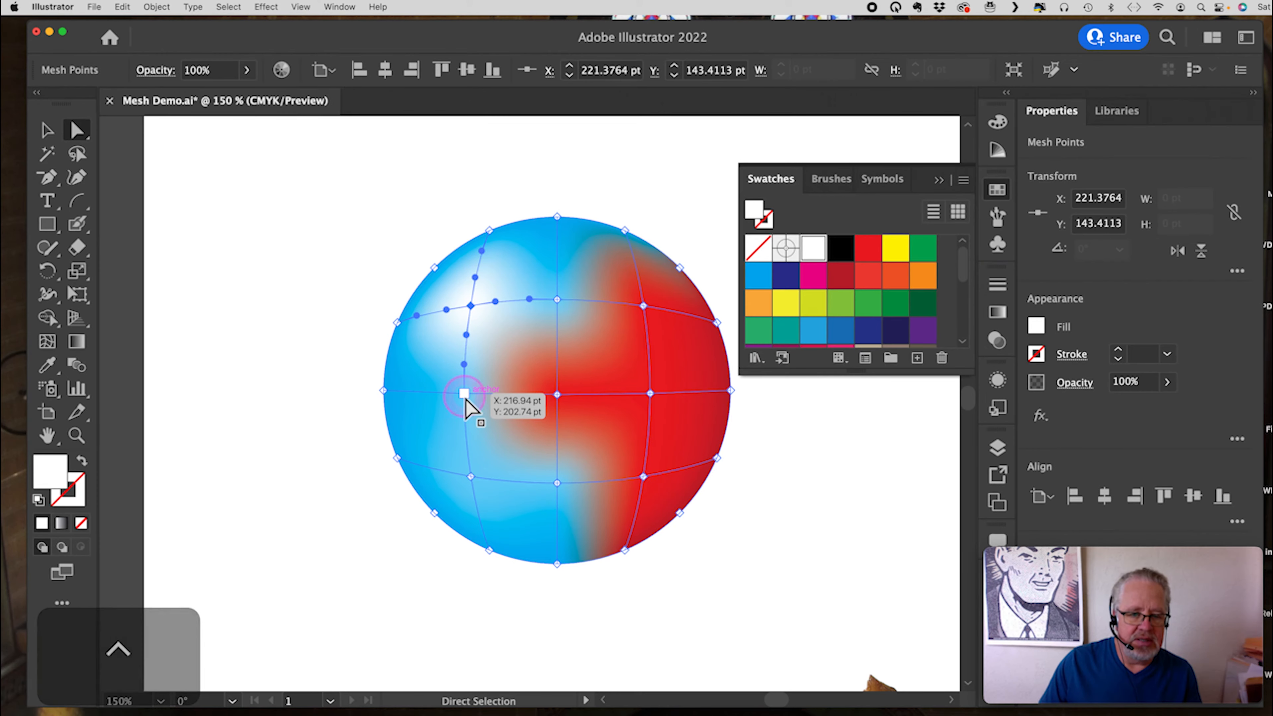
left_click(464, 394)
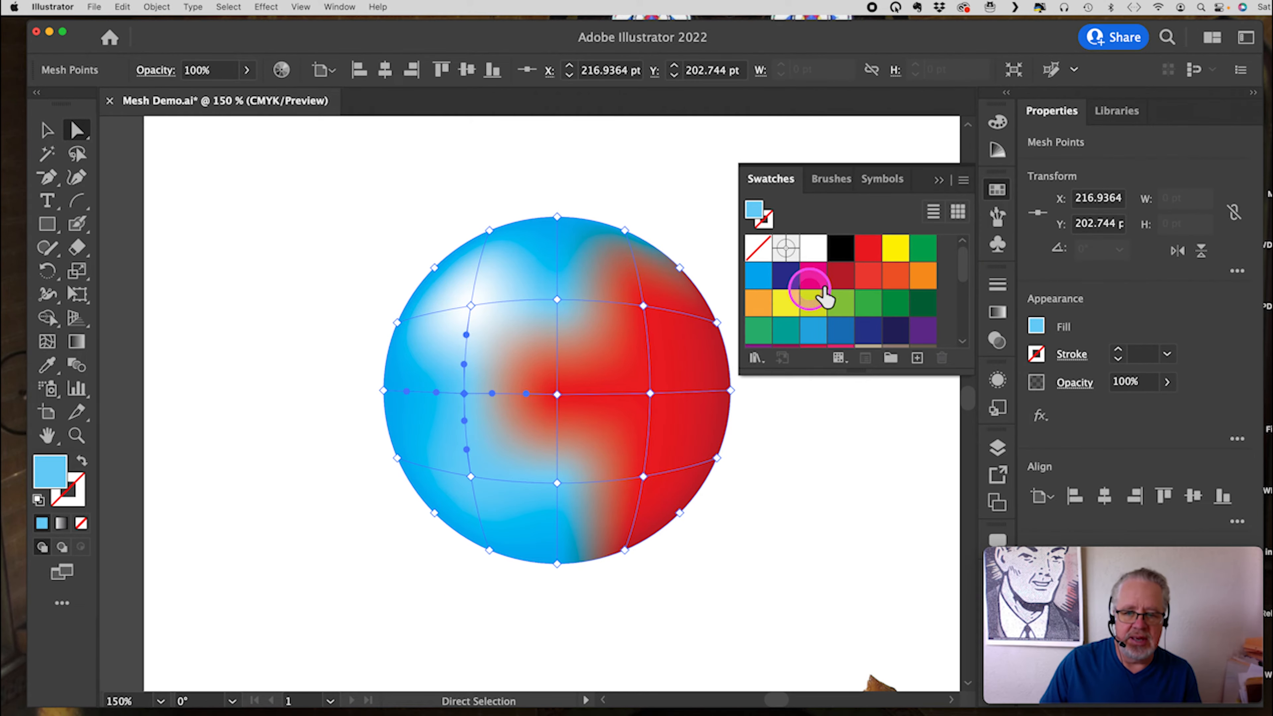
left_click(923, 280)
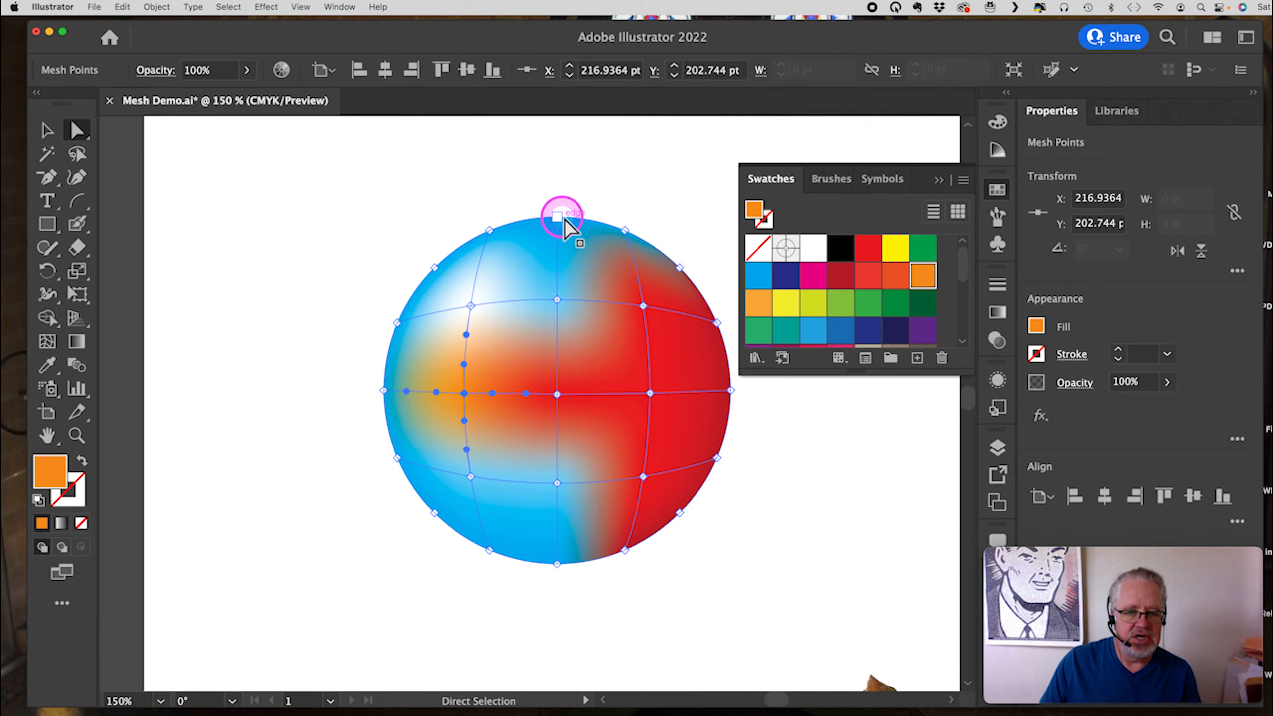
Step: Reshape the circle by moving its three uppermost edge mesh points down and its bottom-center mesh point slightly up
left_click_drag(565, 223, 559, 255)
left_click(491, 229)
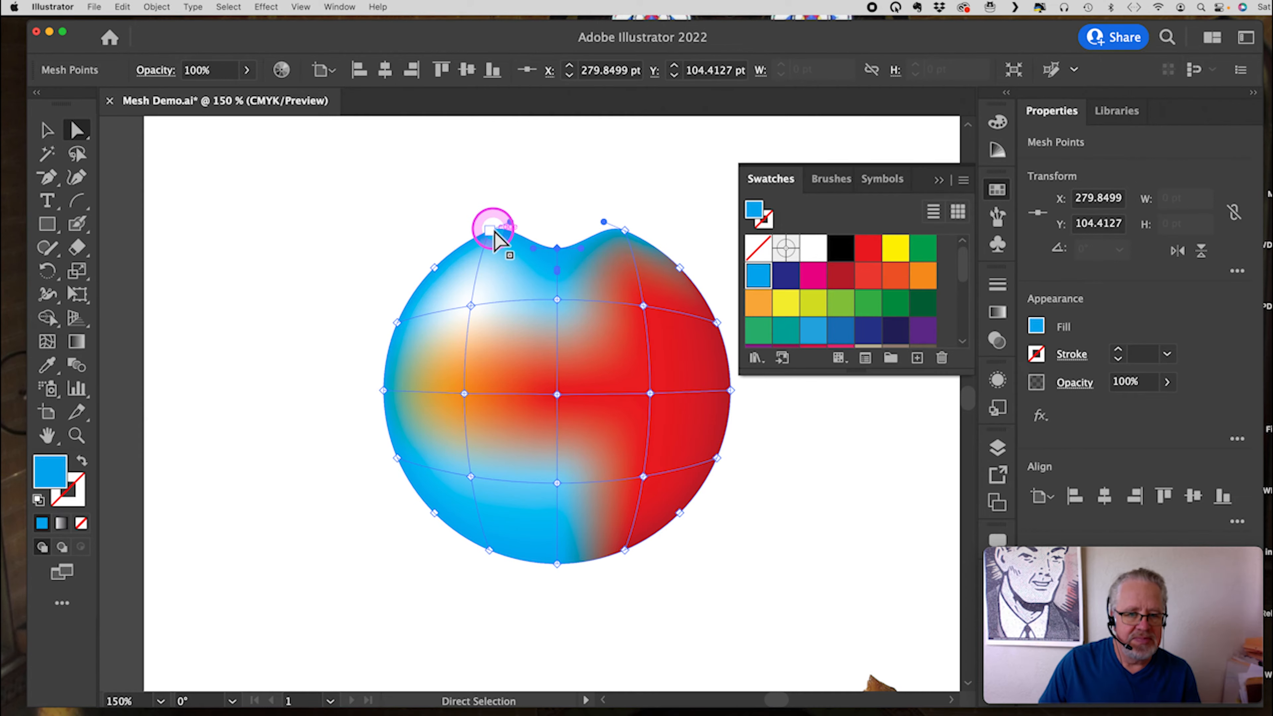
left_click_drag(492, 232, 479, 254)
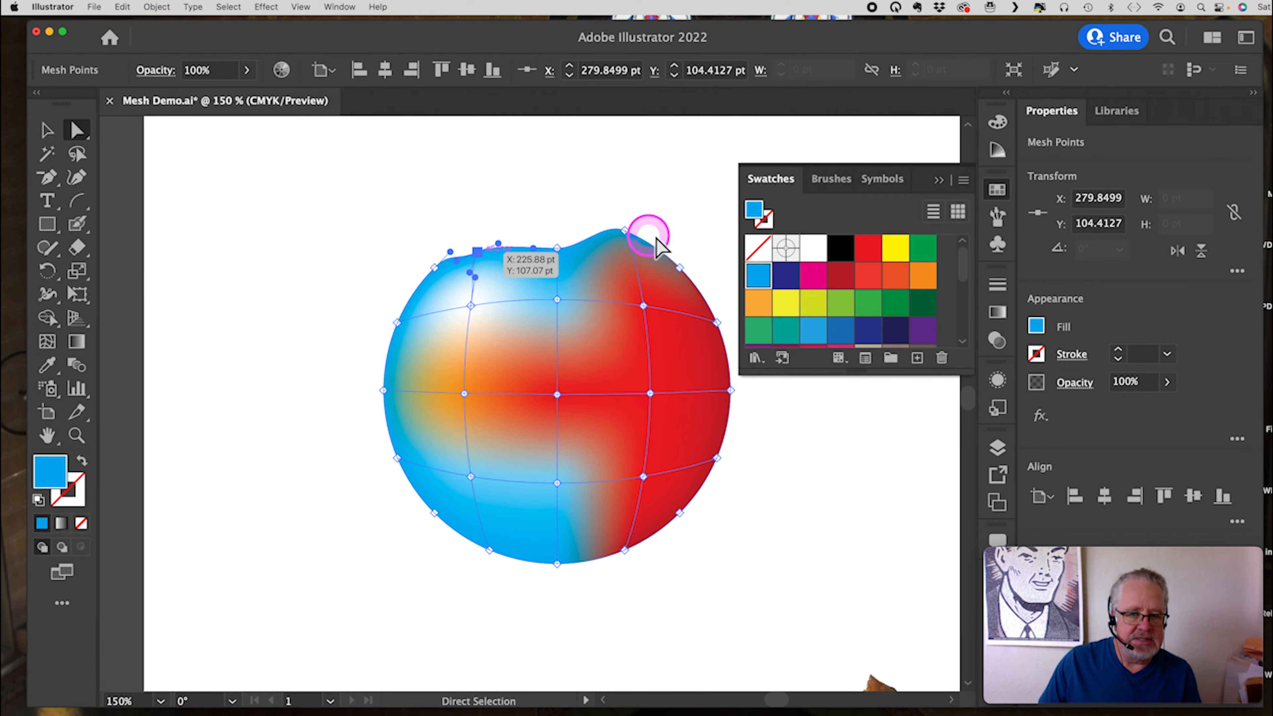
left_click_drag(624, 231, 633, 245)
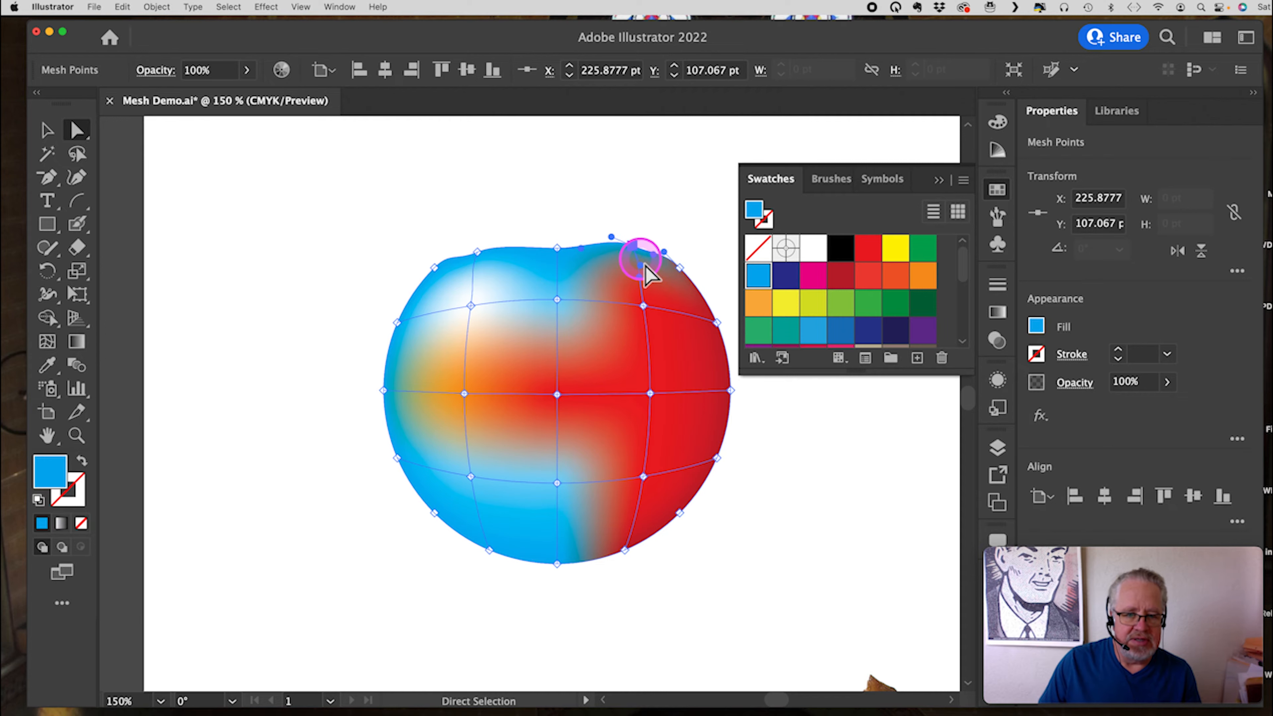
left_click(643, 307)
left_click_drag(557, 563, 555, 546)
left_click(560, 394)
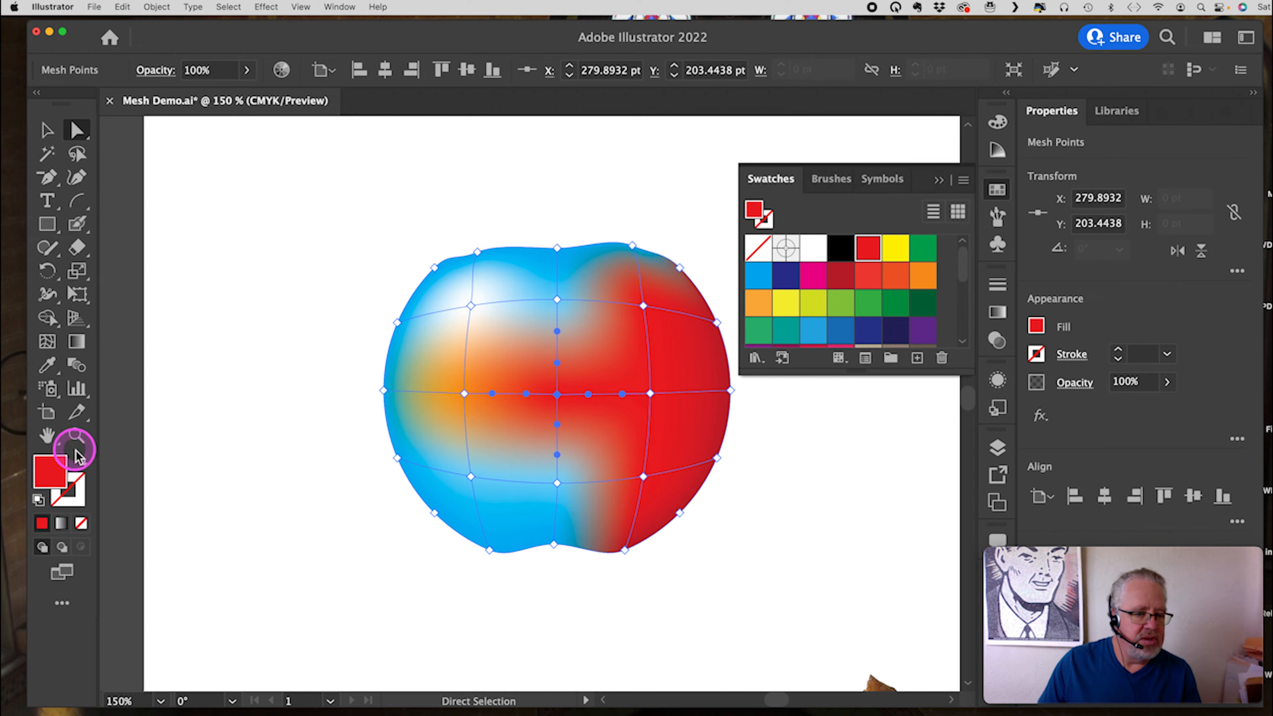
Step: Shorten the center mesh point's upward handle and lengthen the downward handle of the mesh point directly above it
left_click(76, 435)
left_click(559, 399)
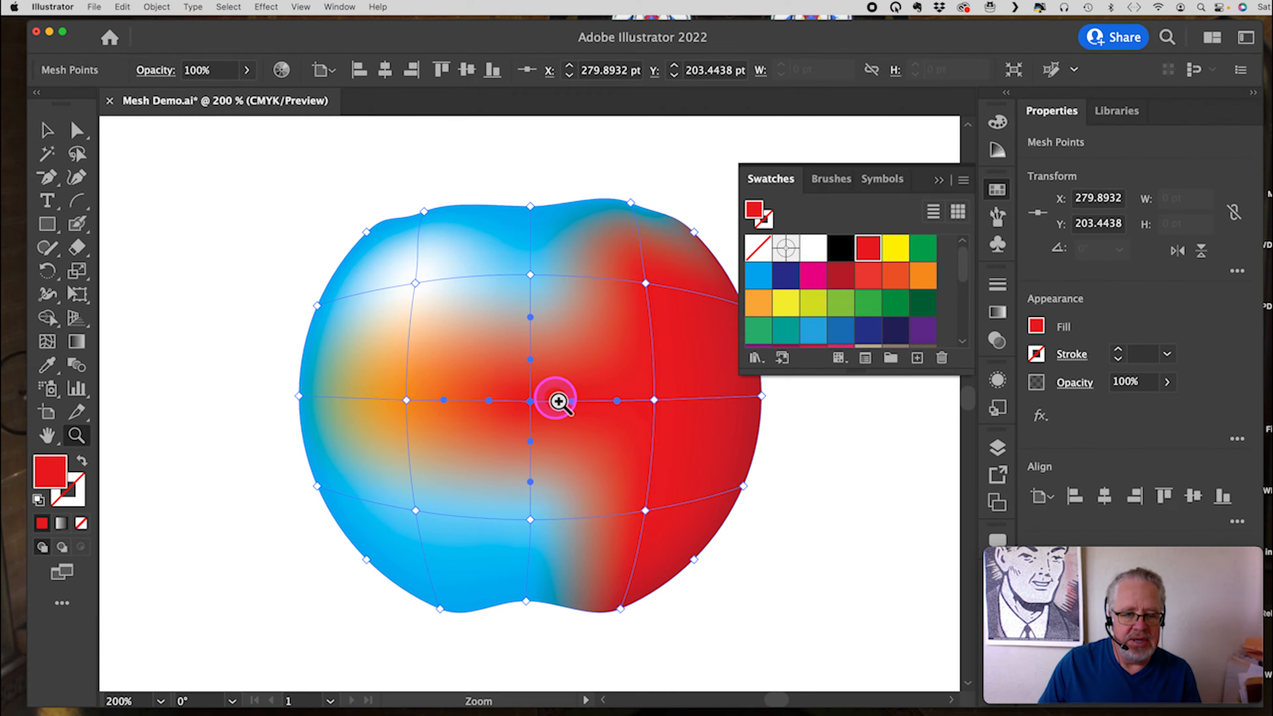
left_click(559, 401)
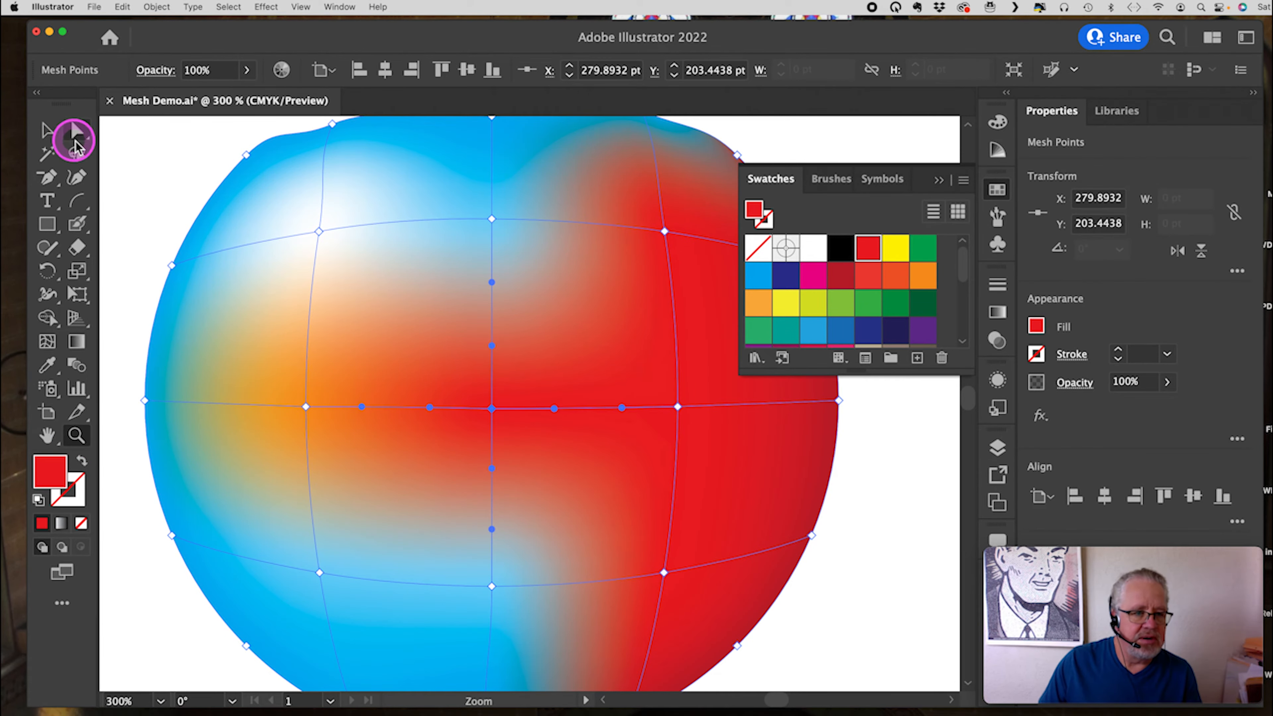
left_click(75, 142)
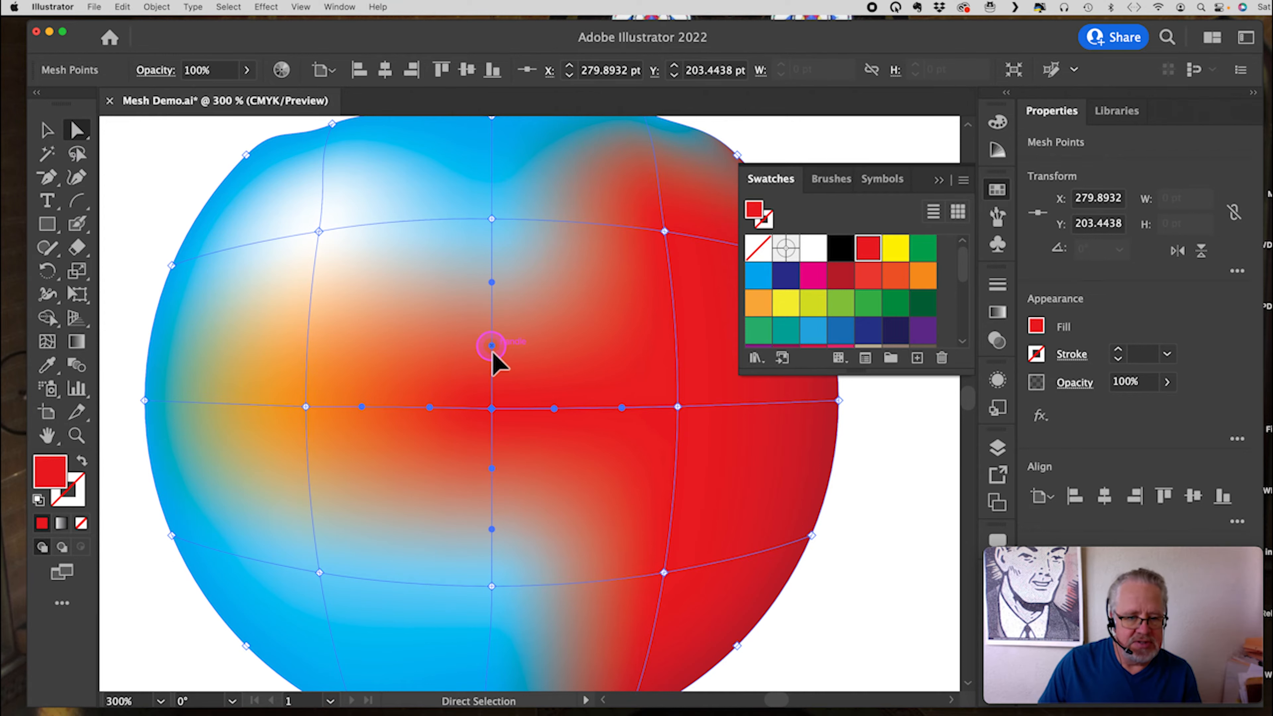
left_click_drag(492, 351, 492, 390)
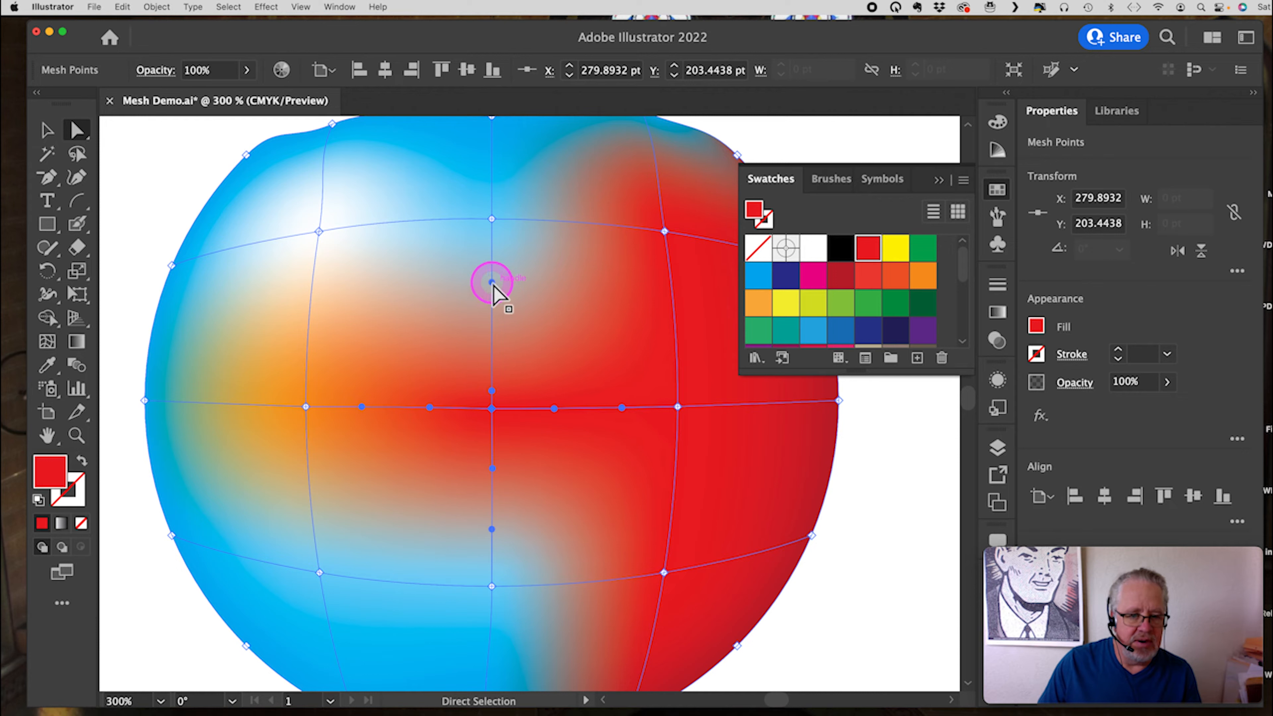
left_click_drag(492, 281, 492, 360)
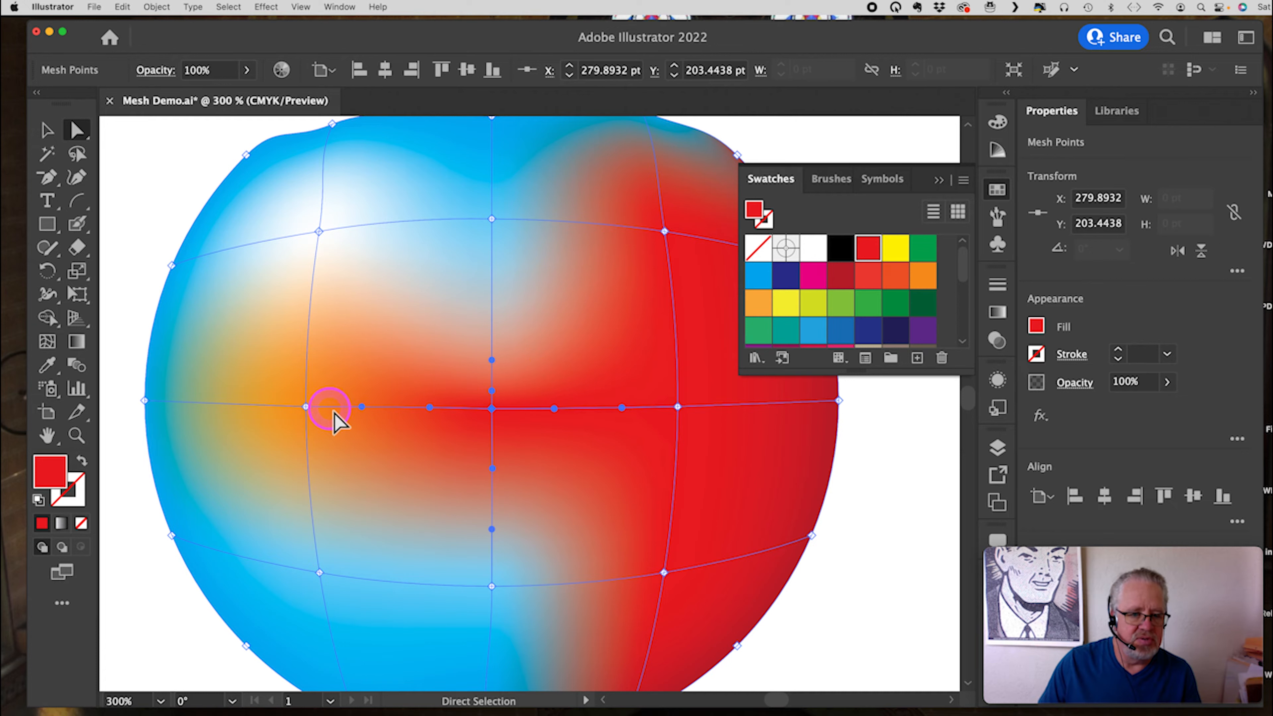
Step: Shorten the handles of the orange middle-left mesh point, pulling its right and upper handles in close to the point
left_click(306, 407)
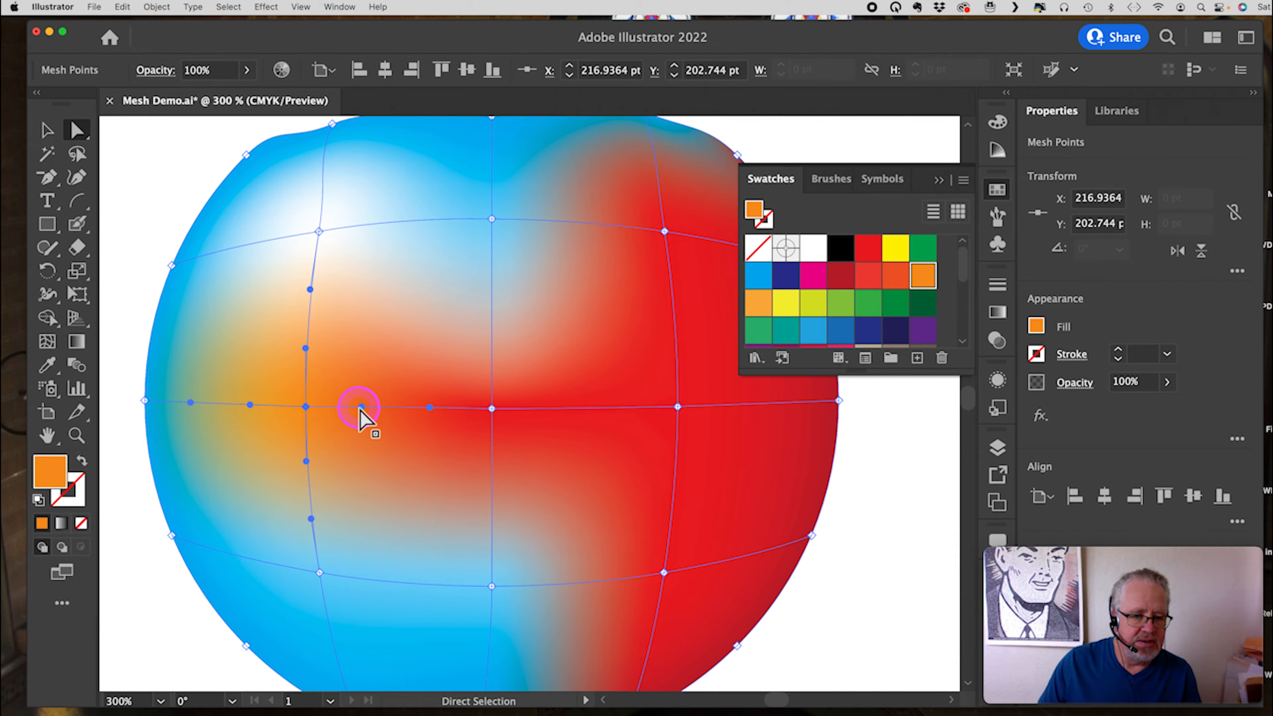
left_click_drag(362, 407, 316, 407)
left_click_drag(305, 347, 297, 401)
left_click(310, 289)
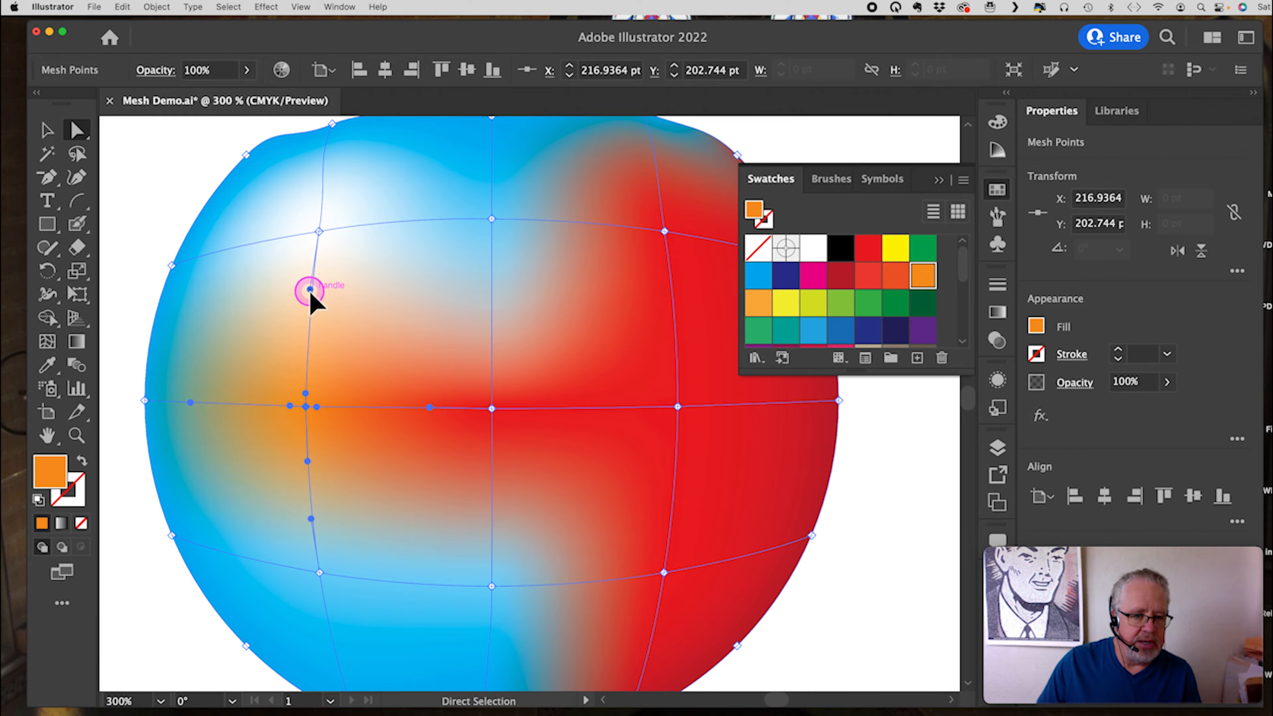
Step: Lengthen the inward handle of the circle's middle-left edge mesh point until it nearly reaches the orange mesh point
left_click(195, 405)
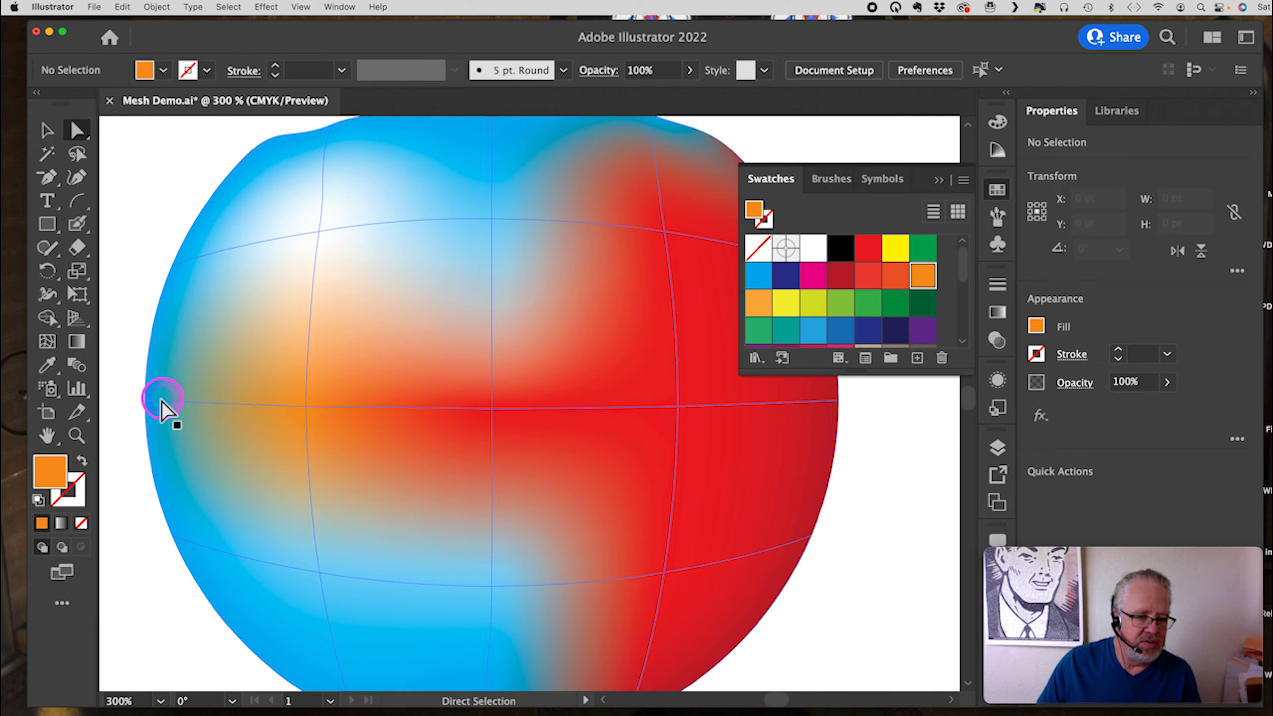
left_click(144, 400)
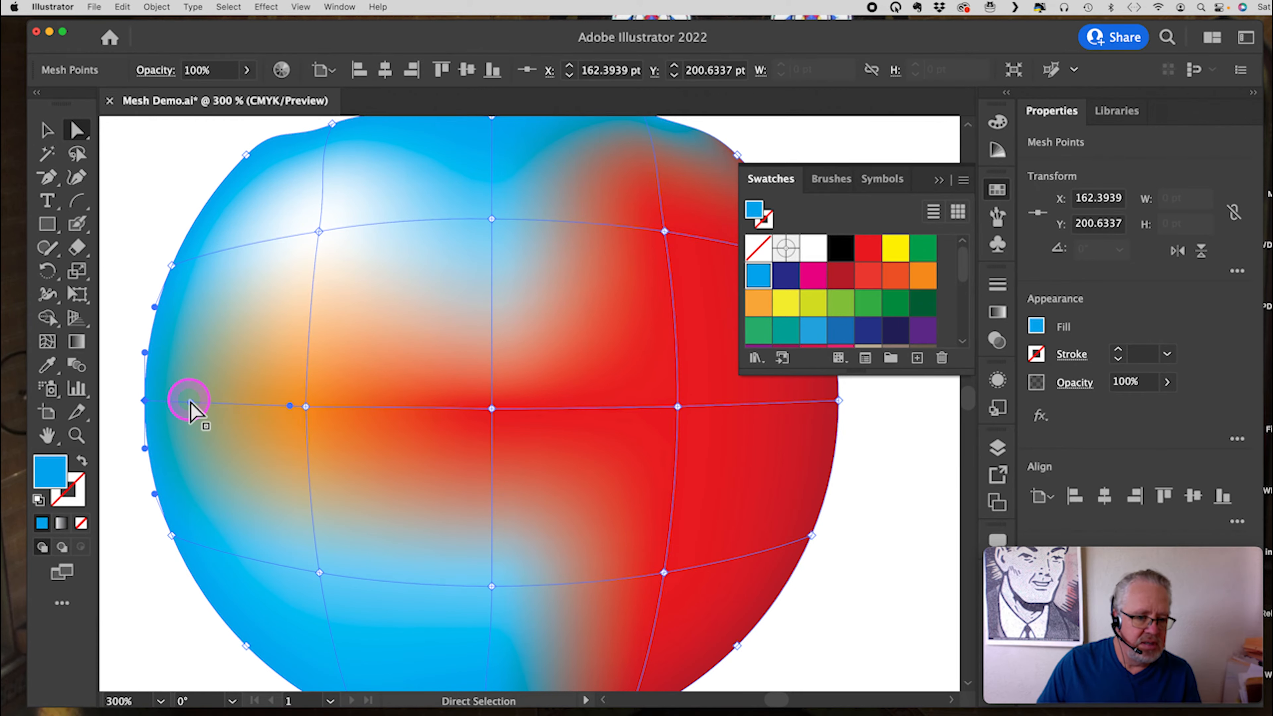
left_click_drag(189, 401, 277, 405)
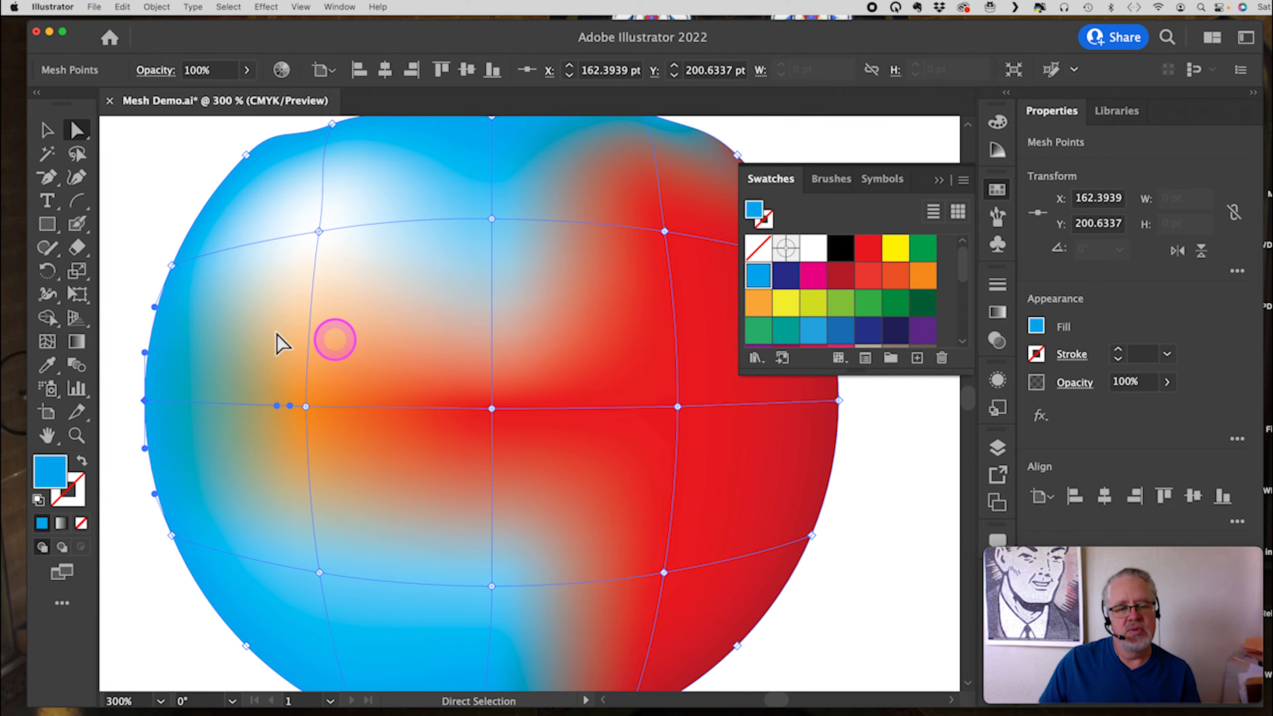
Step: Collapse the floating swatches to clear the area around the traced banana below the circle
left_click(76, 433)
key("alt")
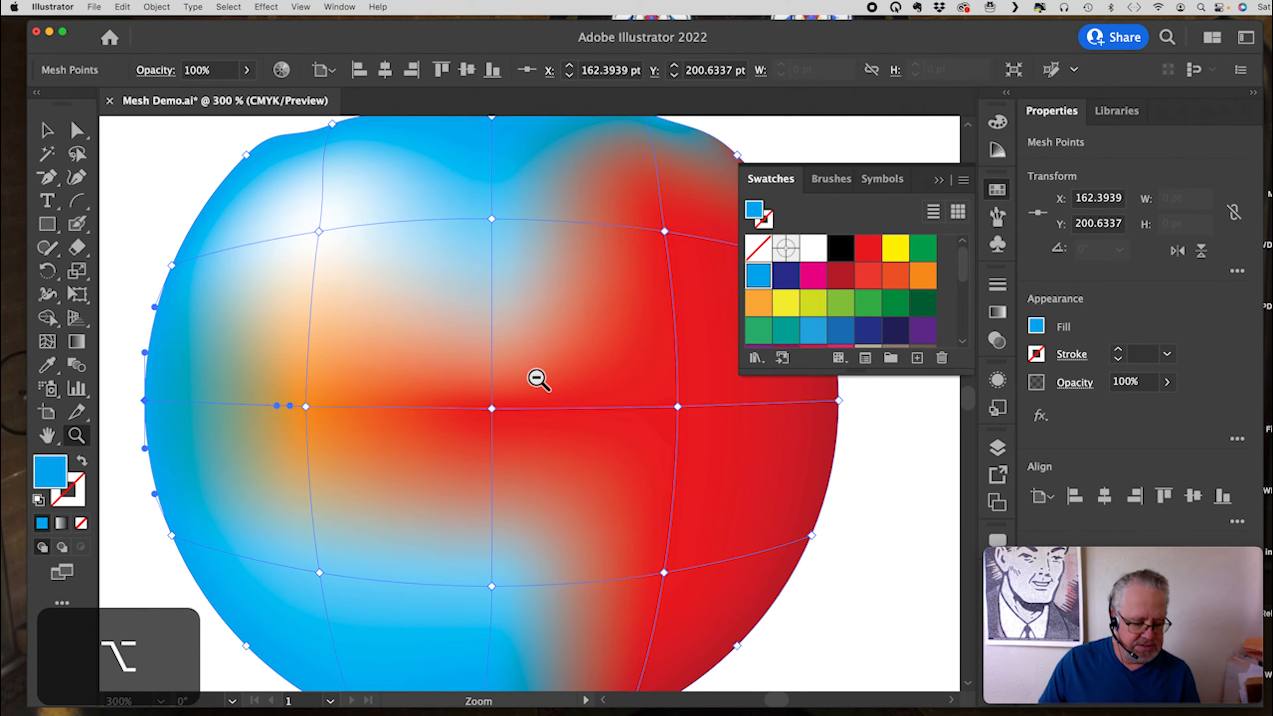
left_click(535, 376, "alt")
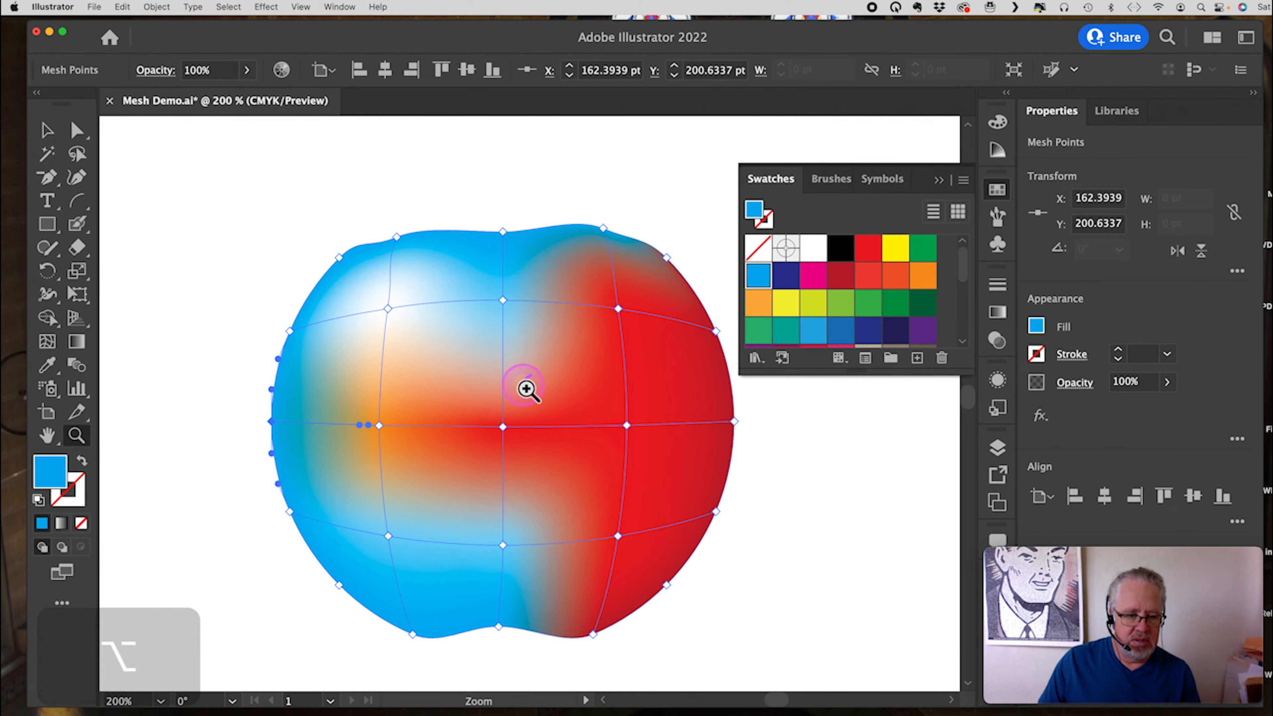
left_click(528, 416, "alt")
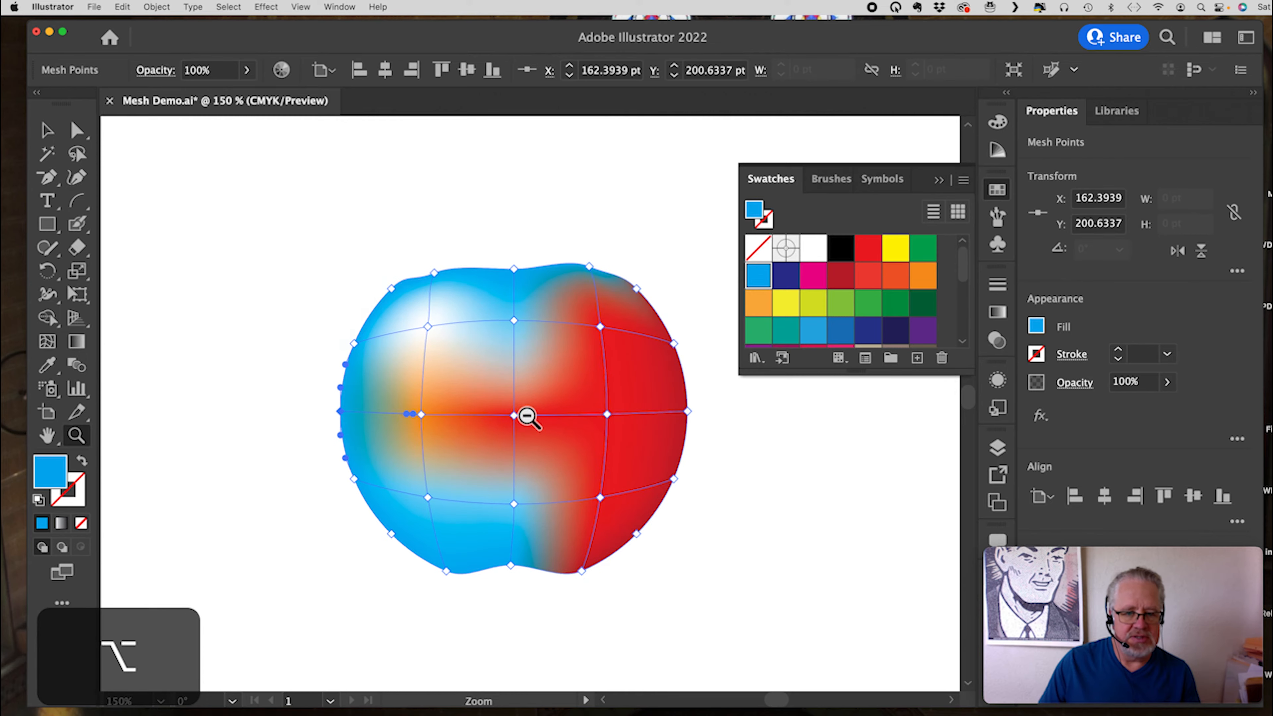
left_click(527, 417, "alt")
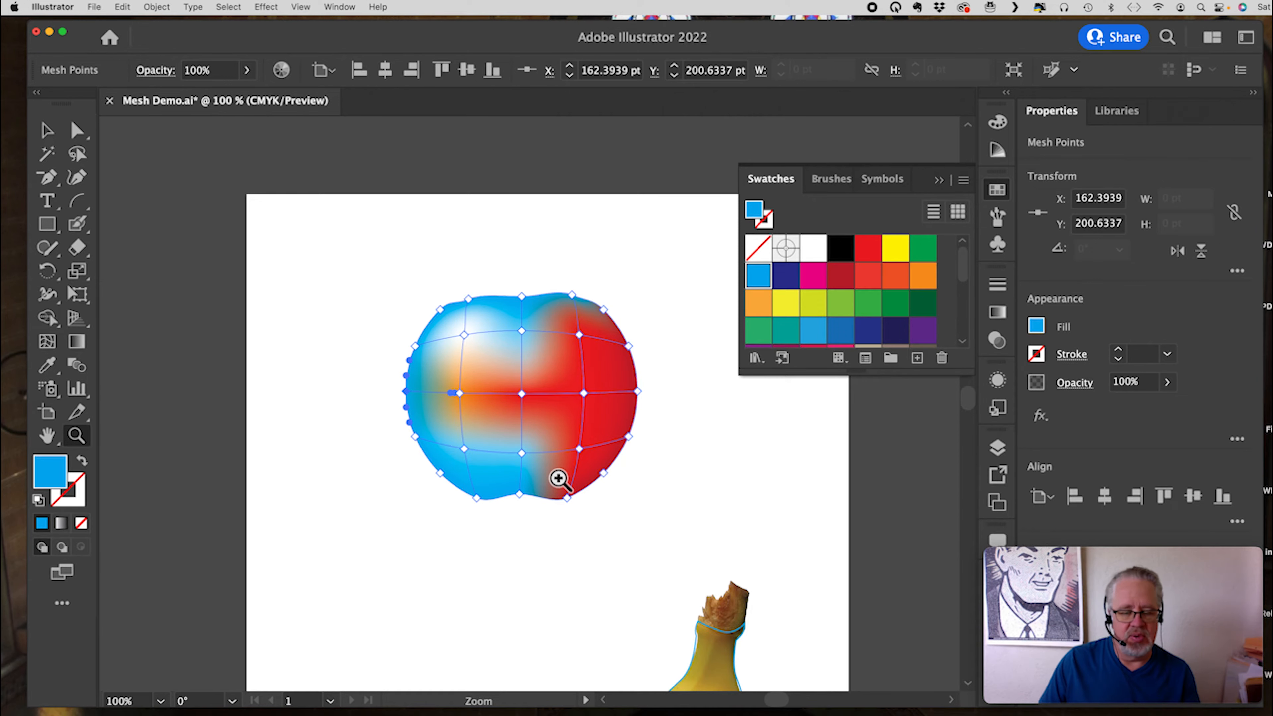
scroll(559, 479, "down", 10)
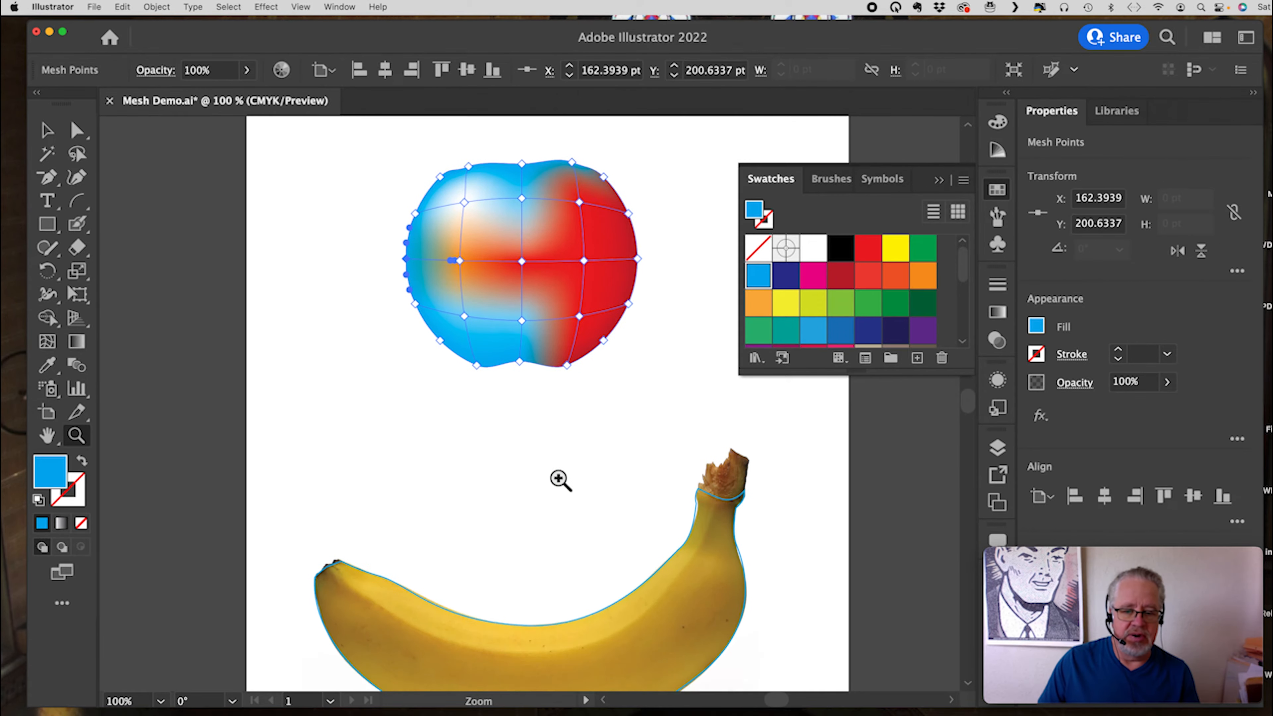
left_click(937, 181)
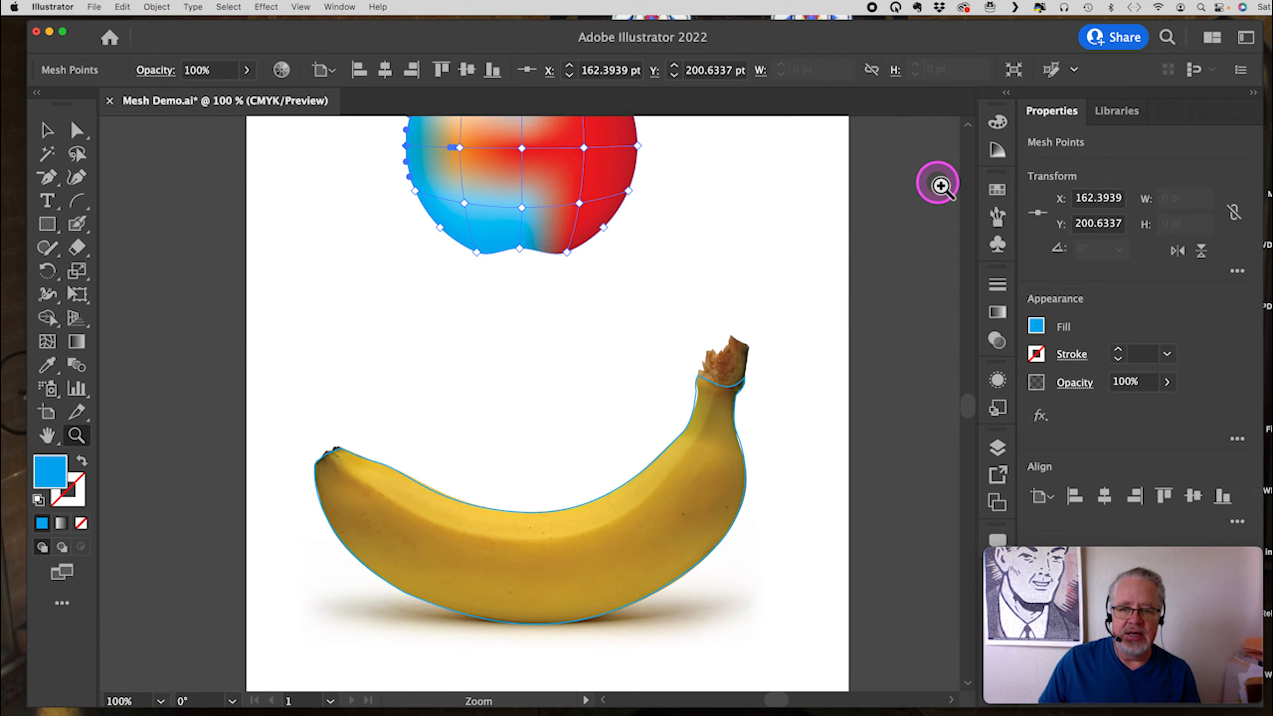
Step: Create a gradient mesh with 4 rows, 4 columns, To Center appearance and 100% highlight on the banana outline
left_click(47, 129)
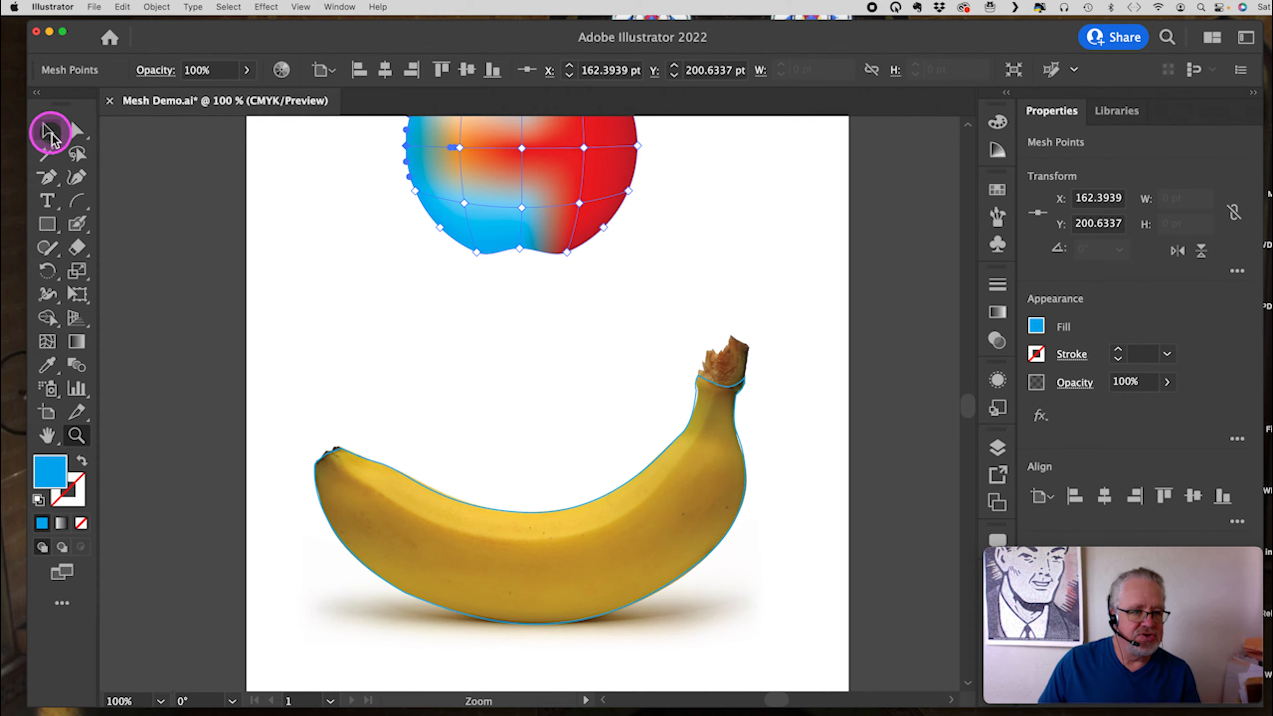
left_click(530, 515)
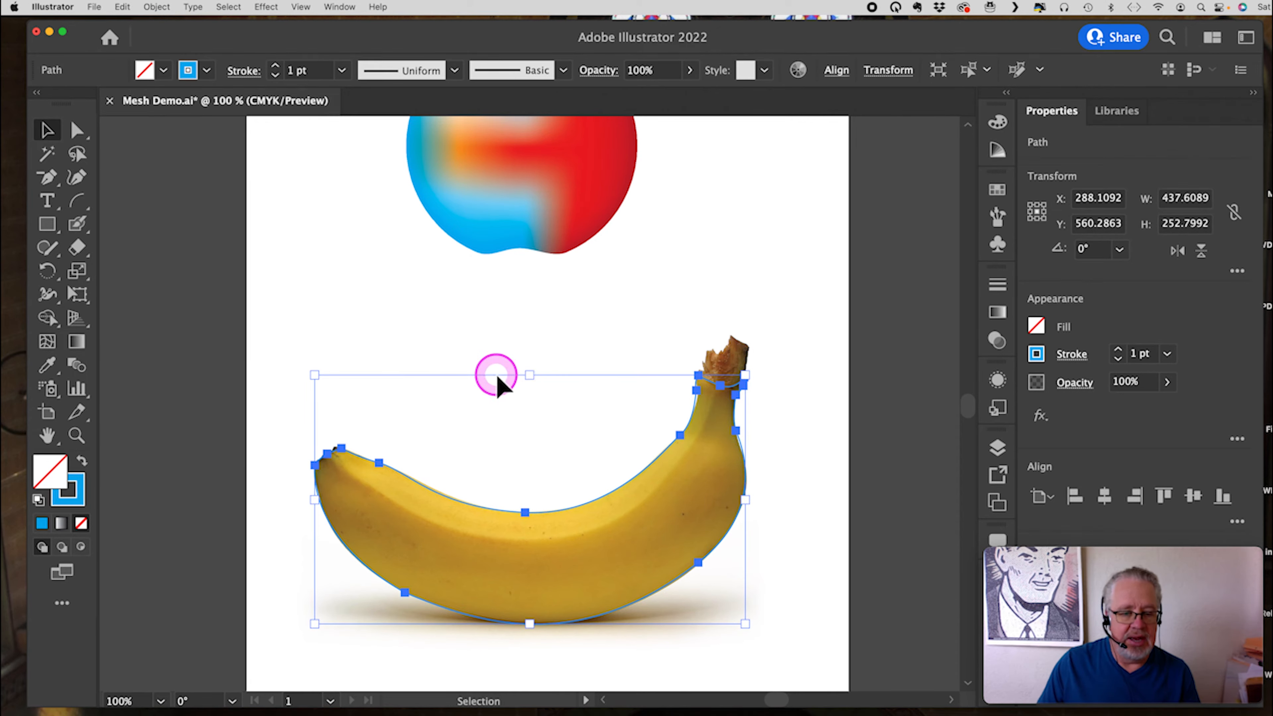
left_click(157, 7)
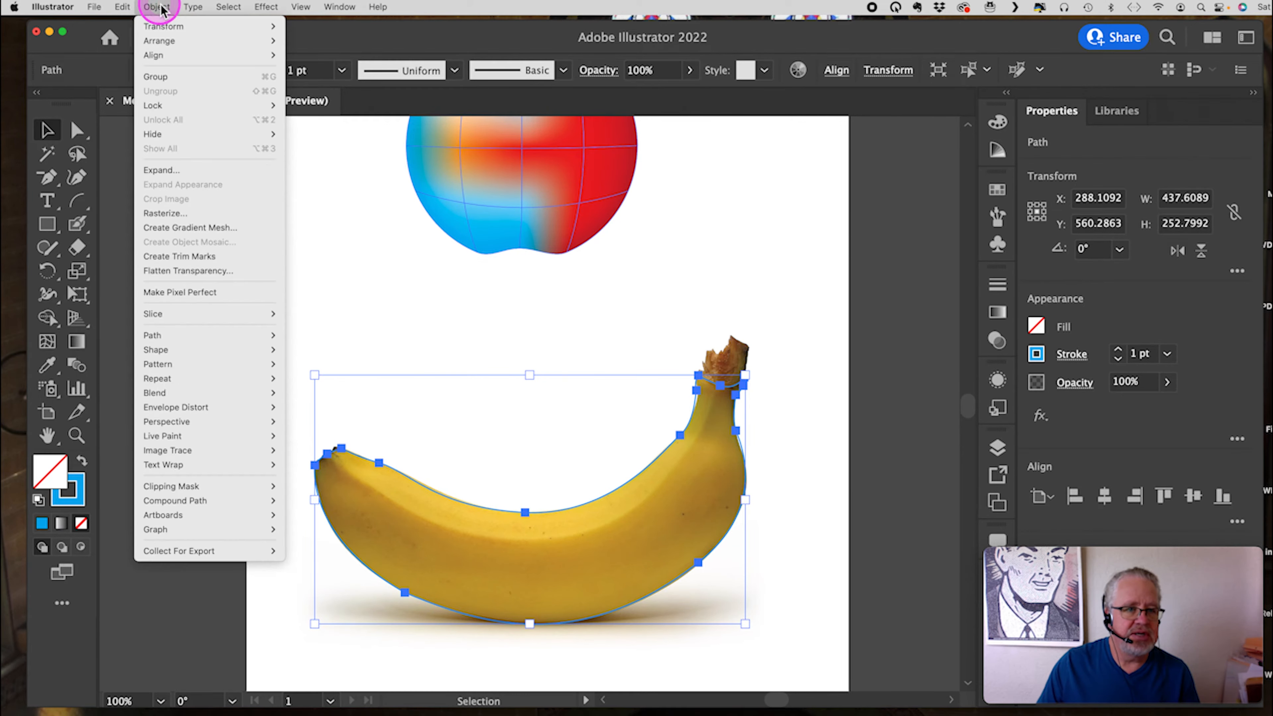
left_click(175, 228)
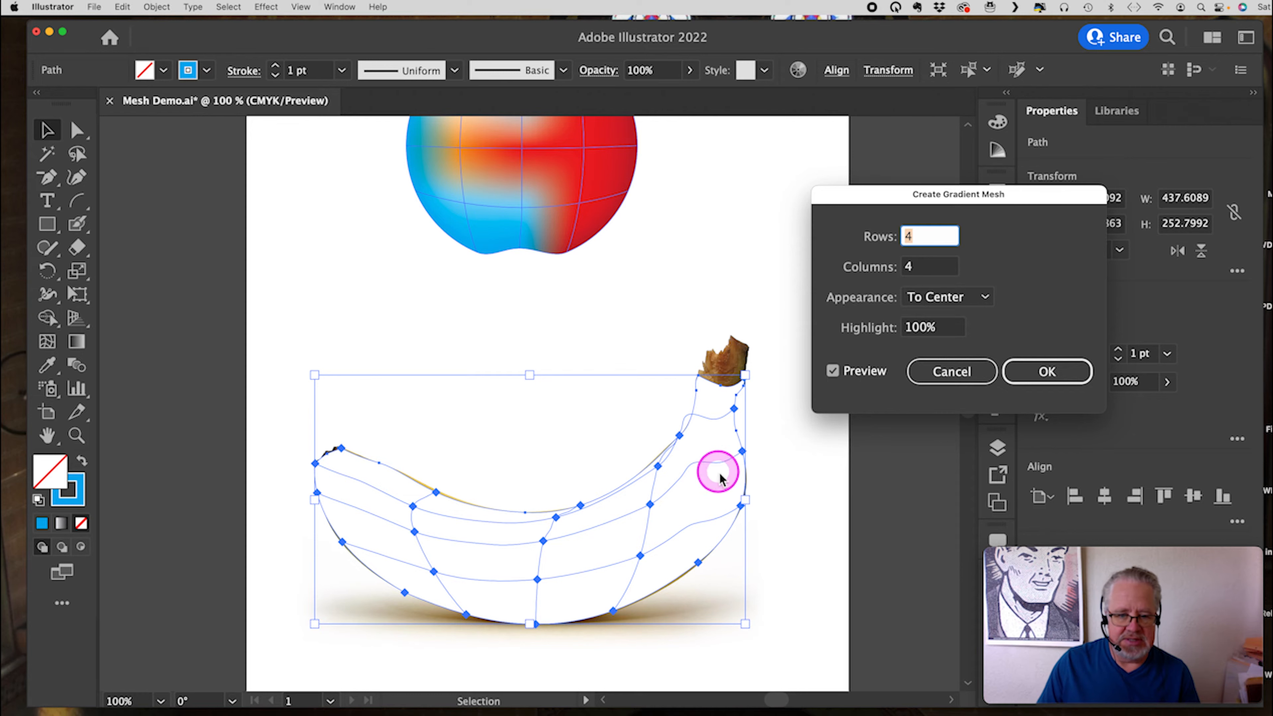
left_click(1047, 381)
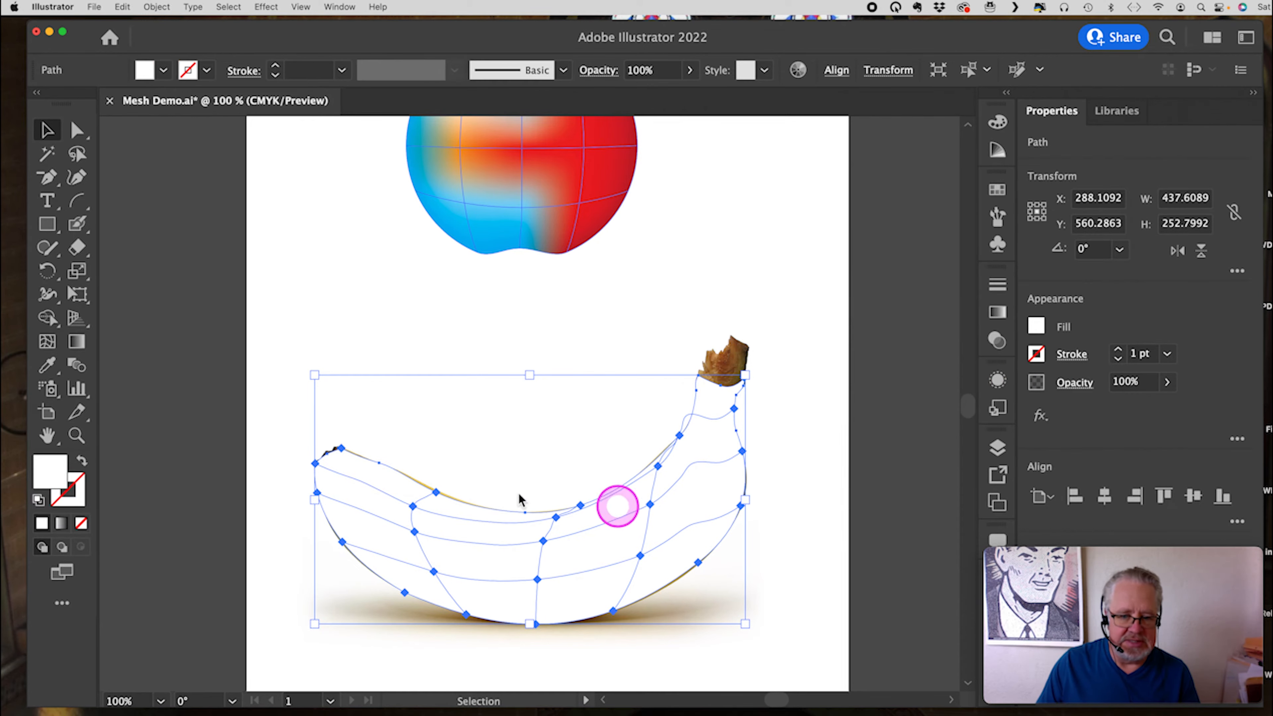
Step: Try moving the mesh point on the banana's inner curve just below the neck slightly outward, and undo the move
left_click(74, 436)
left_click(699, 481)
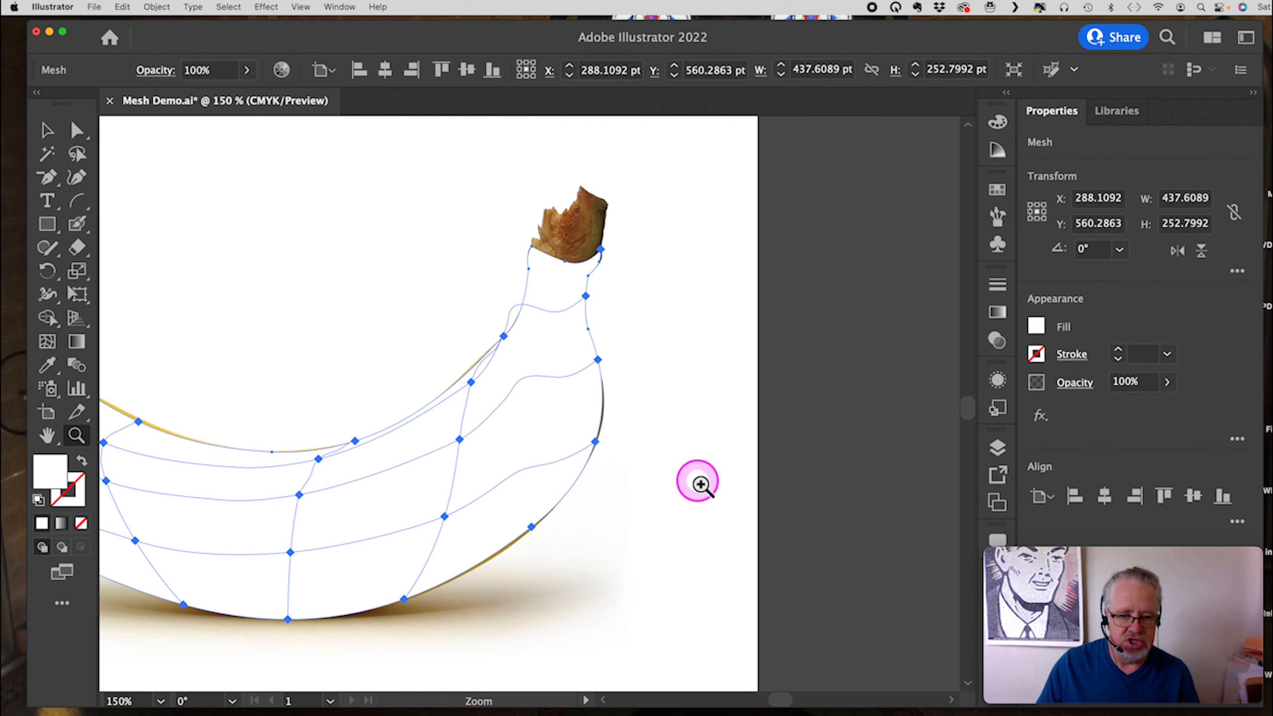
left_click(388, 469)
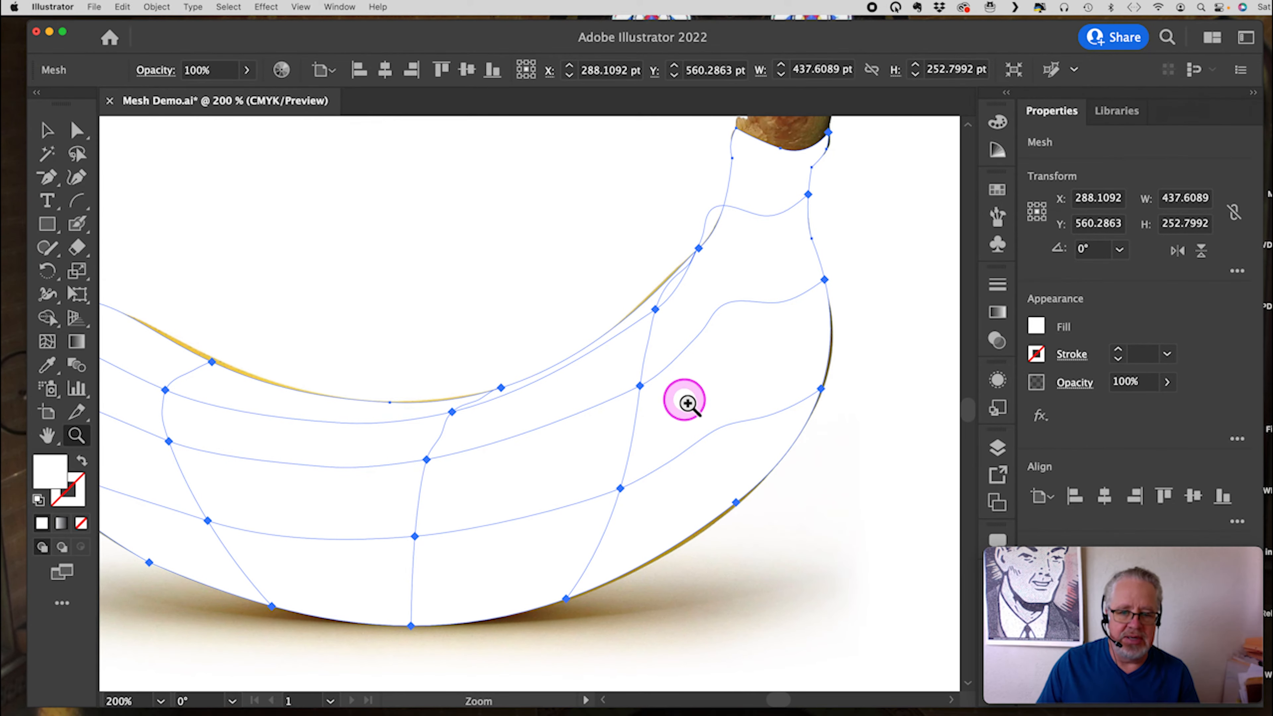
left_click(81, 136)
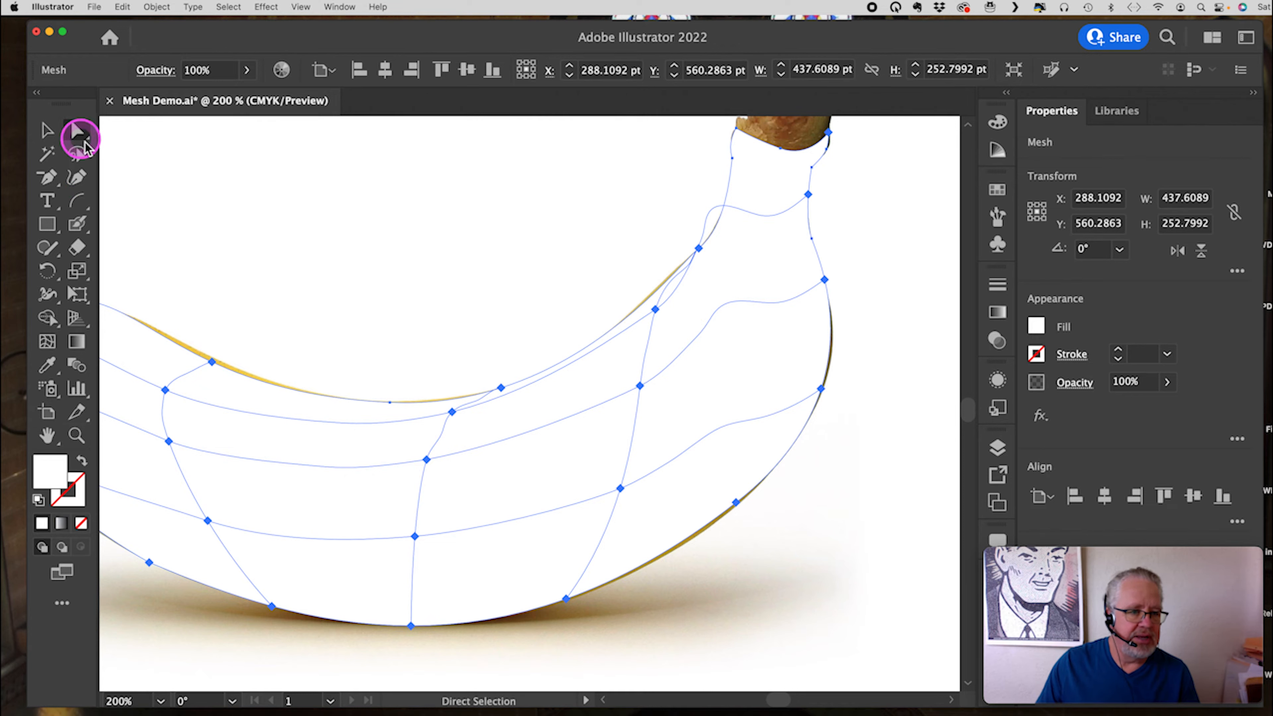
left_click(698, 248)
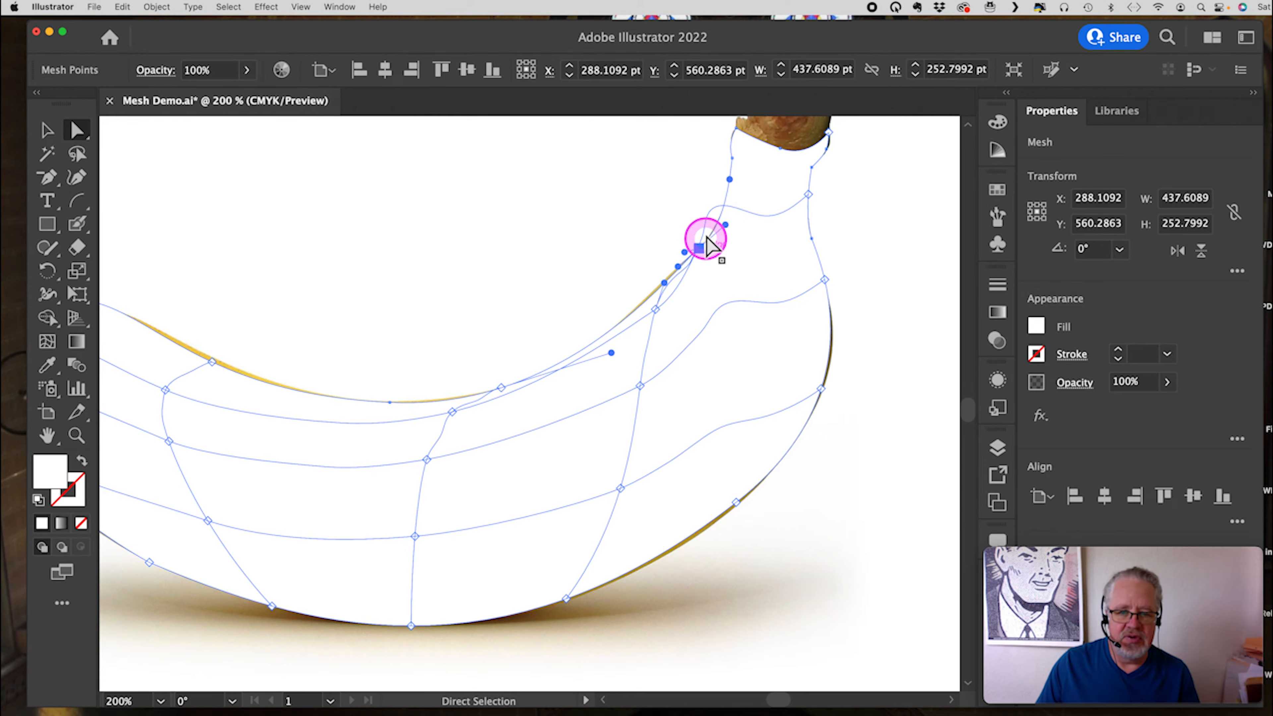
mouse_move(699, 249)
left_mouse_down()
mouse_move(715, 273)
mouse_move(705, 250)
left_mouse_up()
key("super+z")
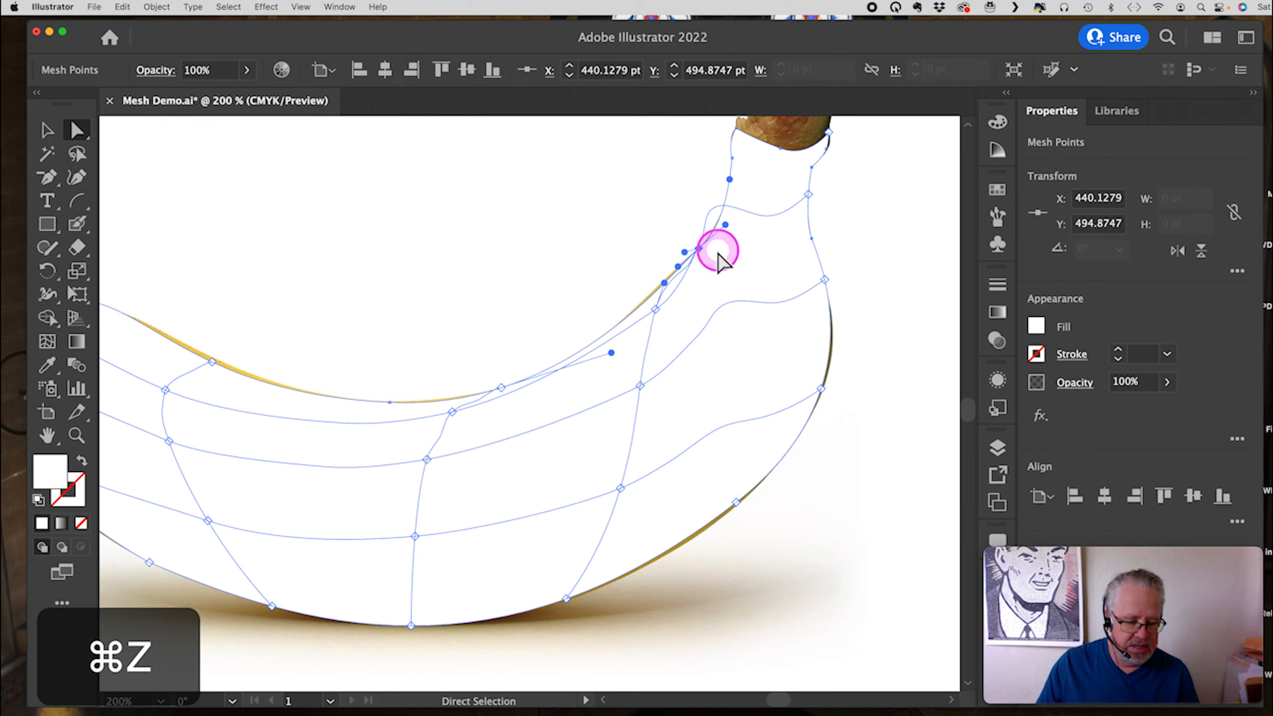
Step: Shorten the inward handles of the two mesh points on the banana's outer edge below the stem to reshape the mesh lines
left_click(808, 195)
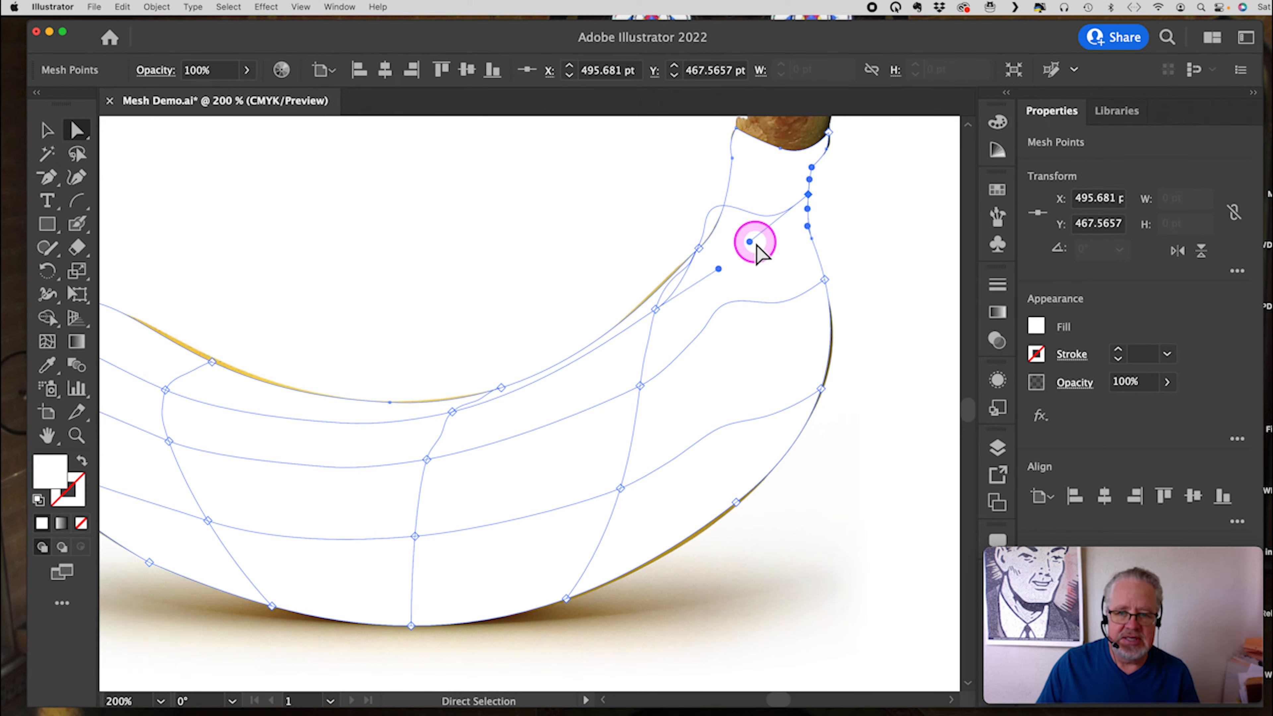
left_click_drag(749, 242, 775, 245)
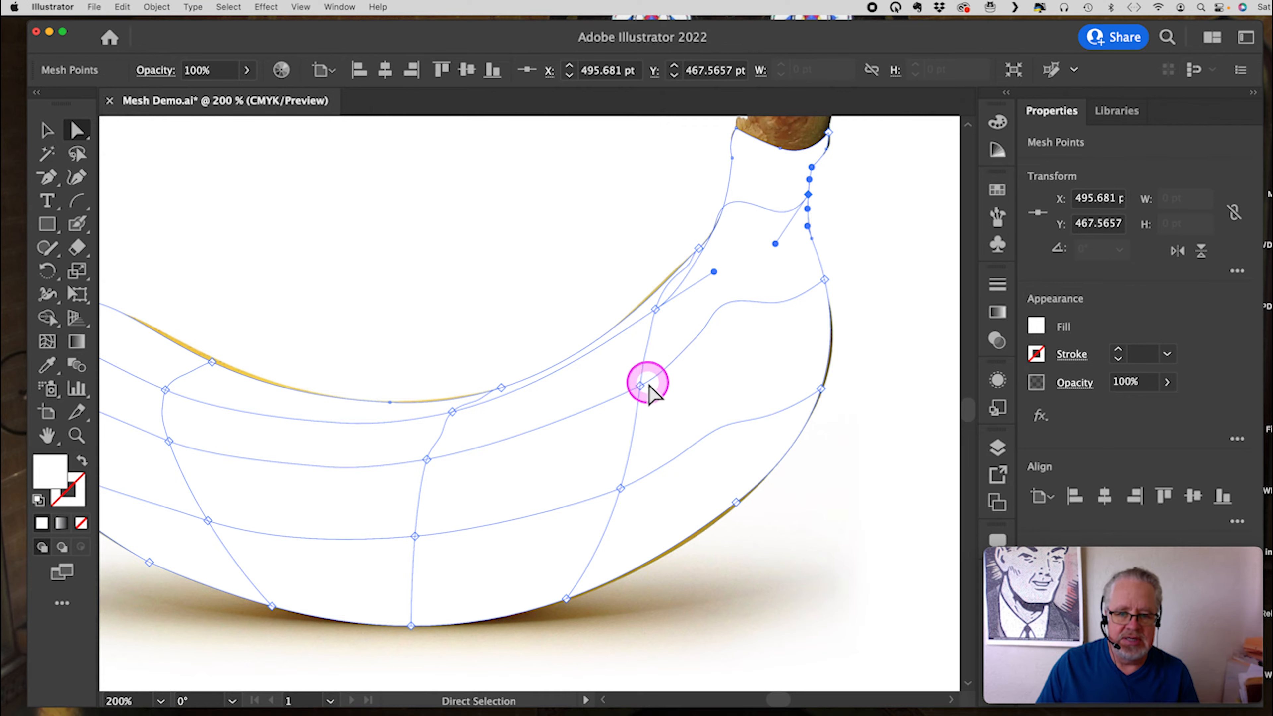
left_click(641, 386)
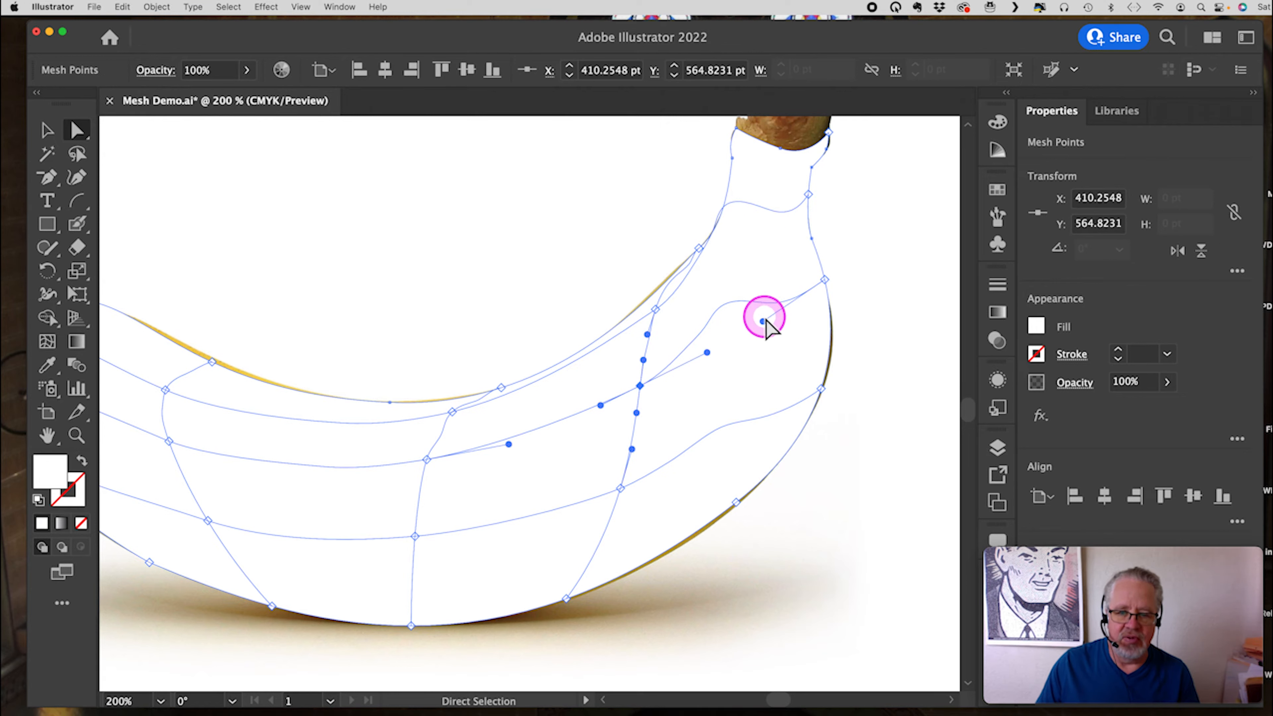
left_click_drag(762, 322, 797, 311)
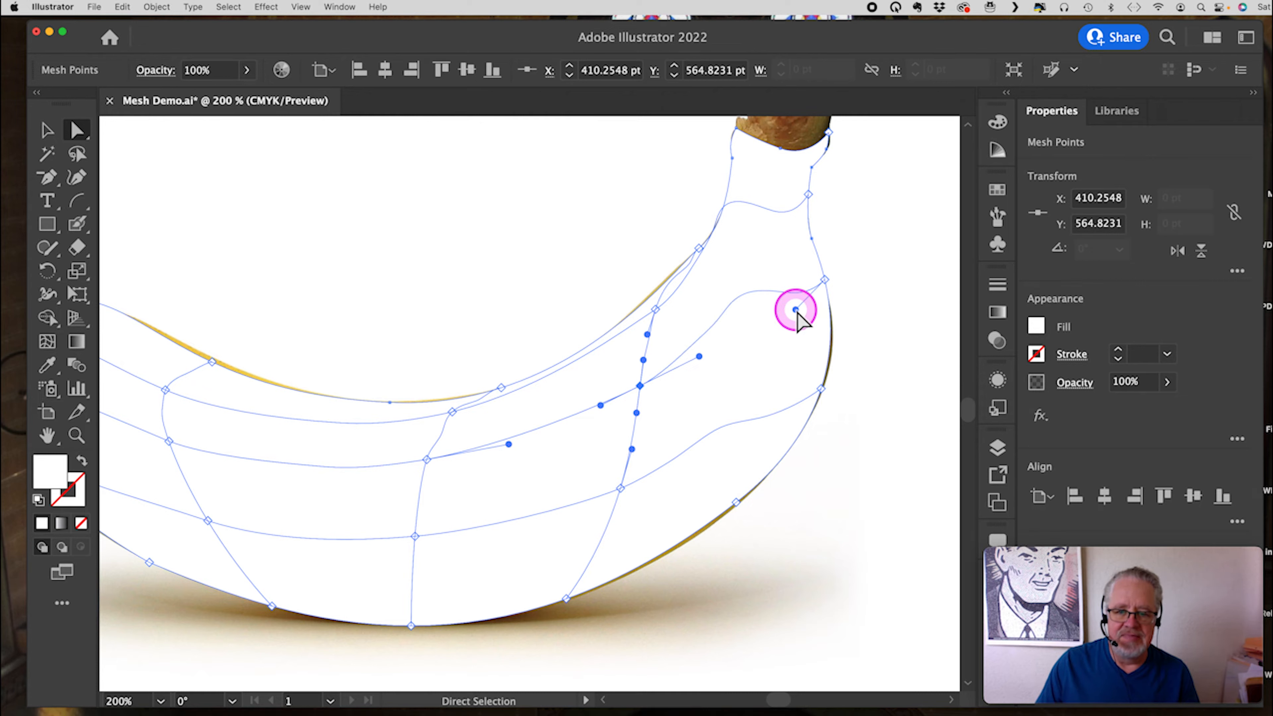
Step: Undo the mesh handle edits and the gradient mesh applied to the banana outline
key("super+z")
key("super+z")
key("super+z")
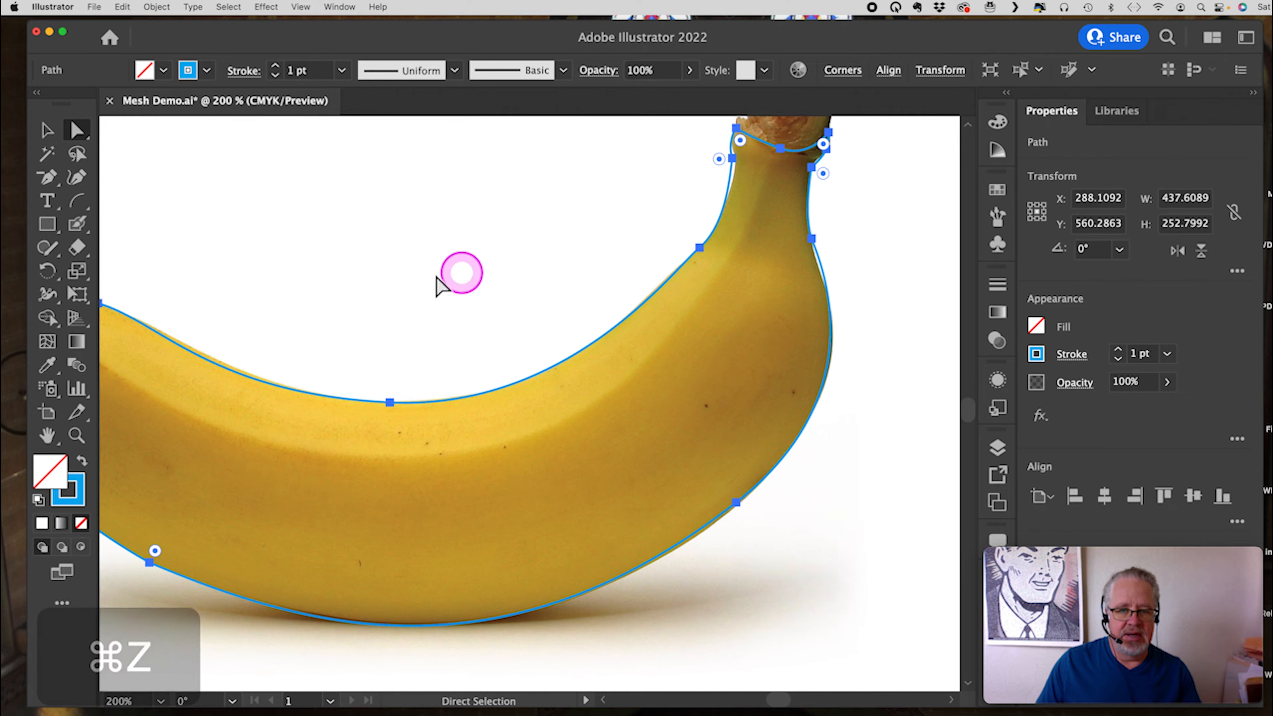
left_click(76, 436)
left_click(385, 350, "alt")
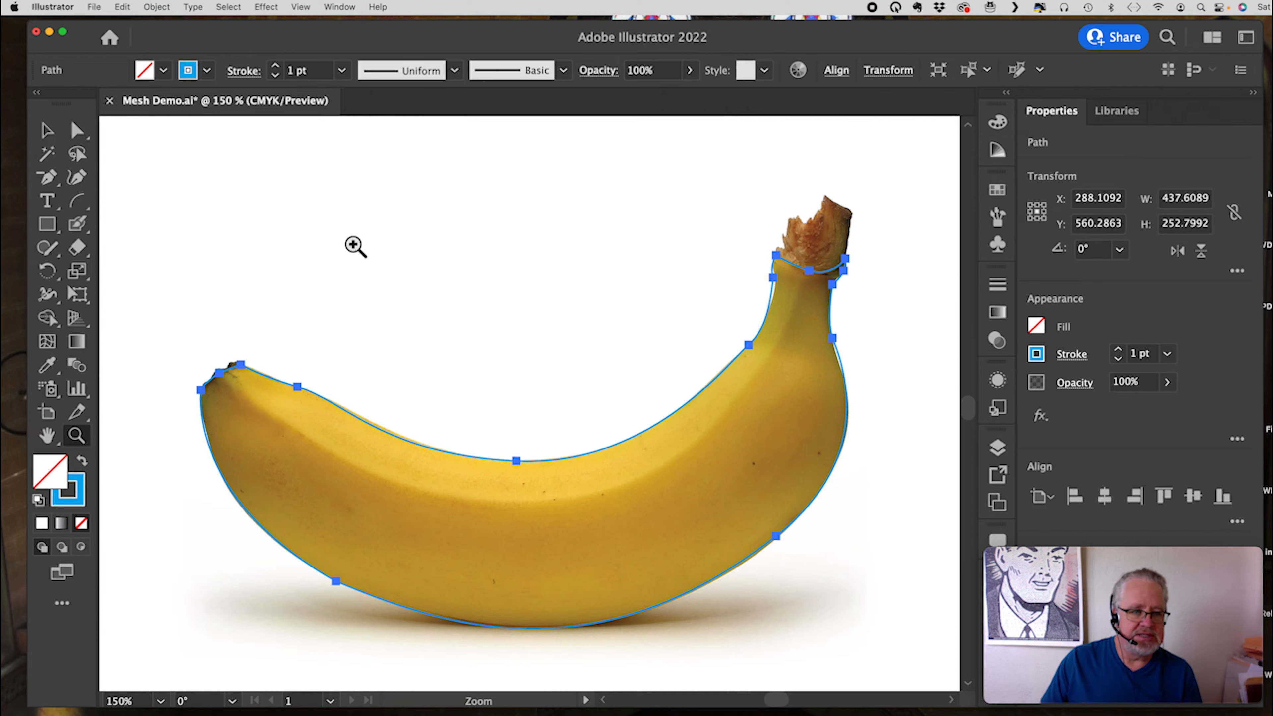
left_click(48, 130)
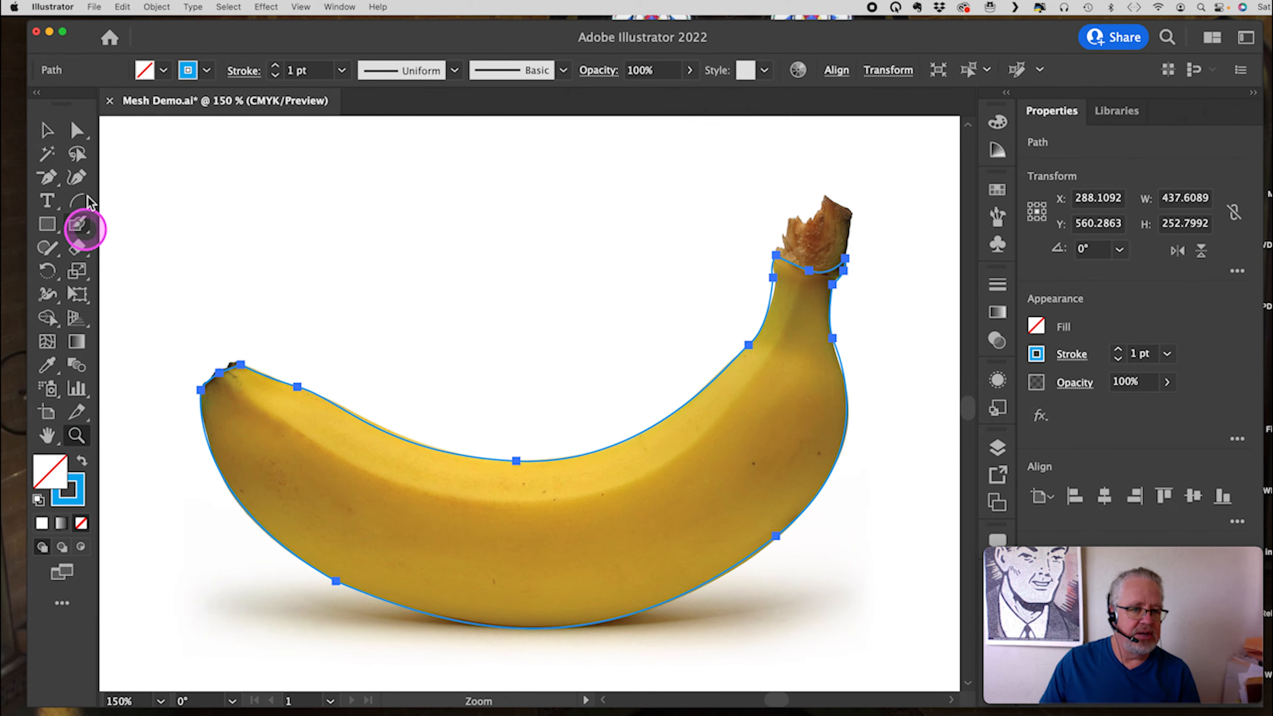
left_click(80, 141)
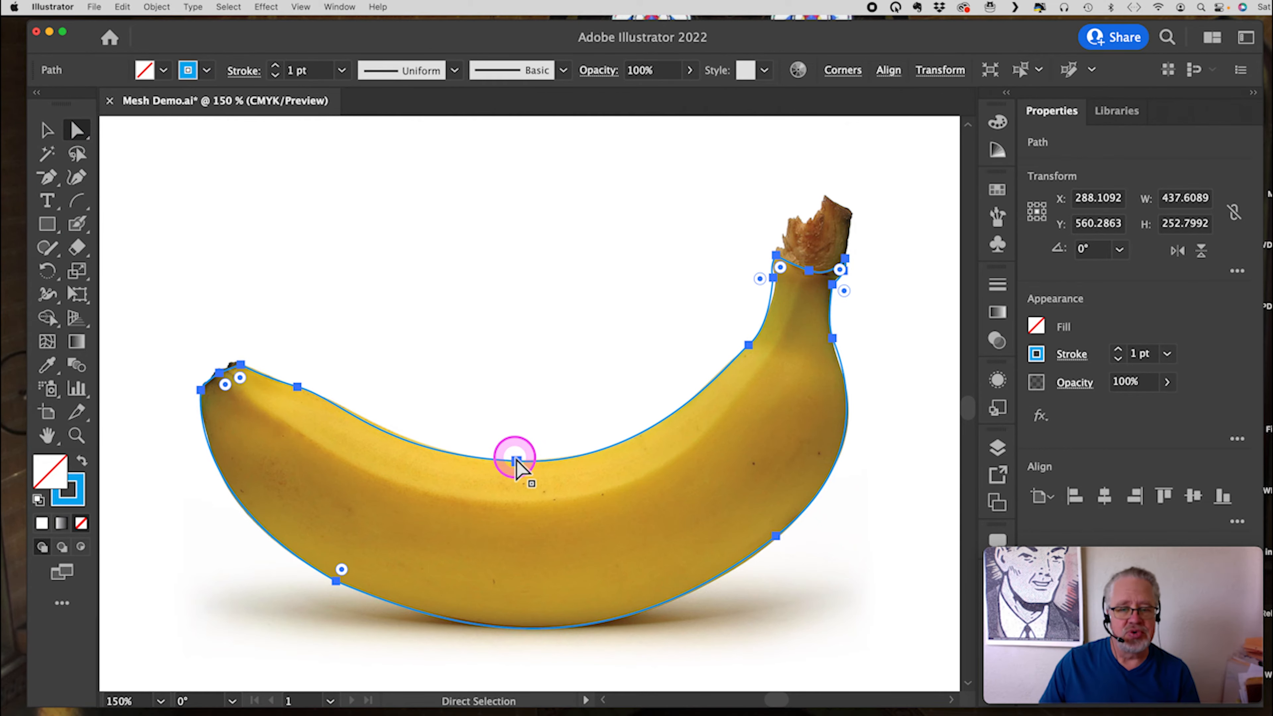
scroll(543, 451, "up", 5)
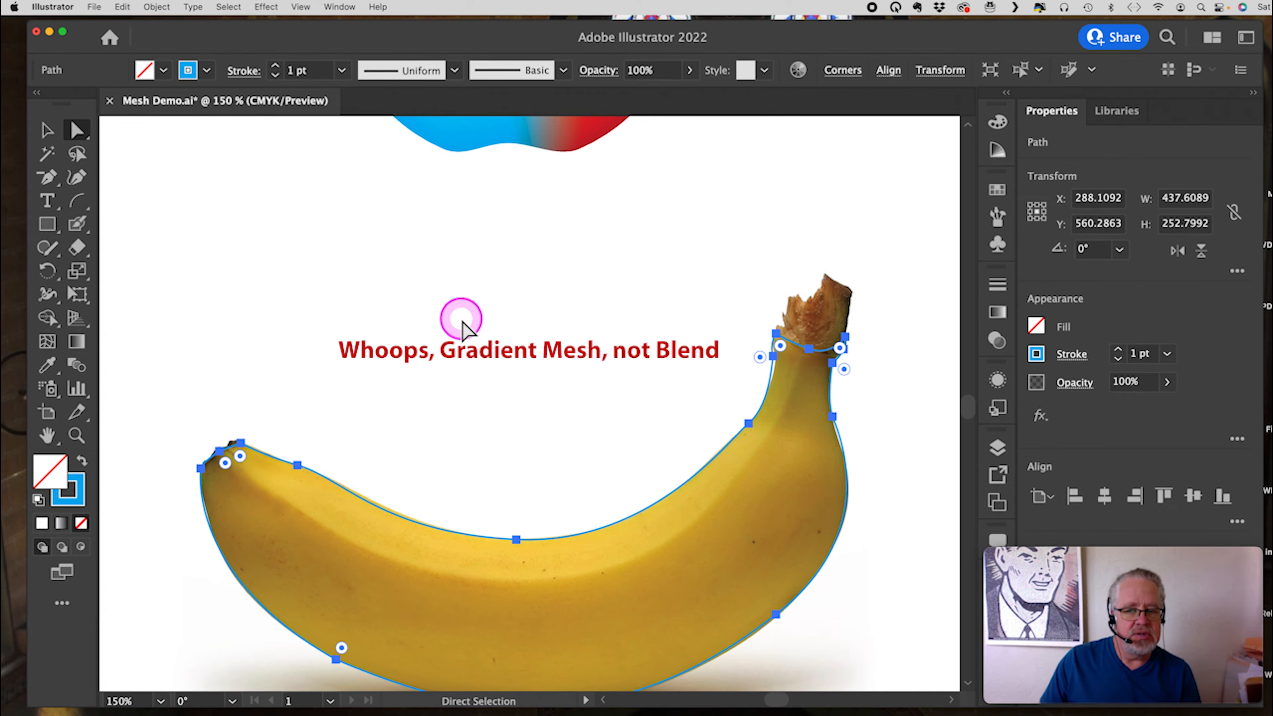
Step: Draw a rectangle about 281 by 99 pt above the banana and create a 4-row, 4-column gradient mesh on it, To Center, 100% highlight
left_click(48, 224)
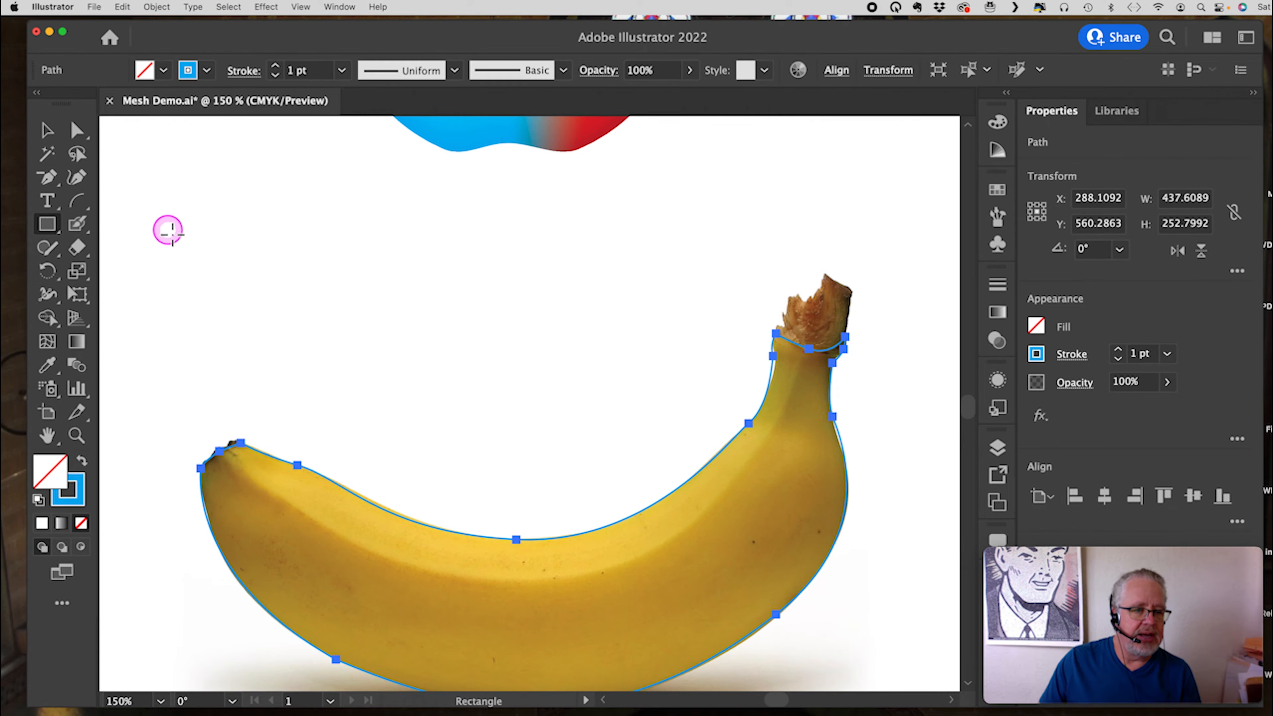
left_click_drag(167, 229, 582, 375)
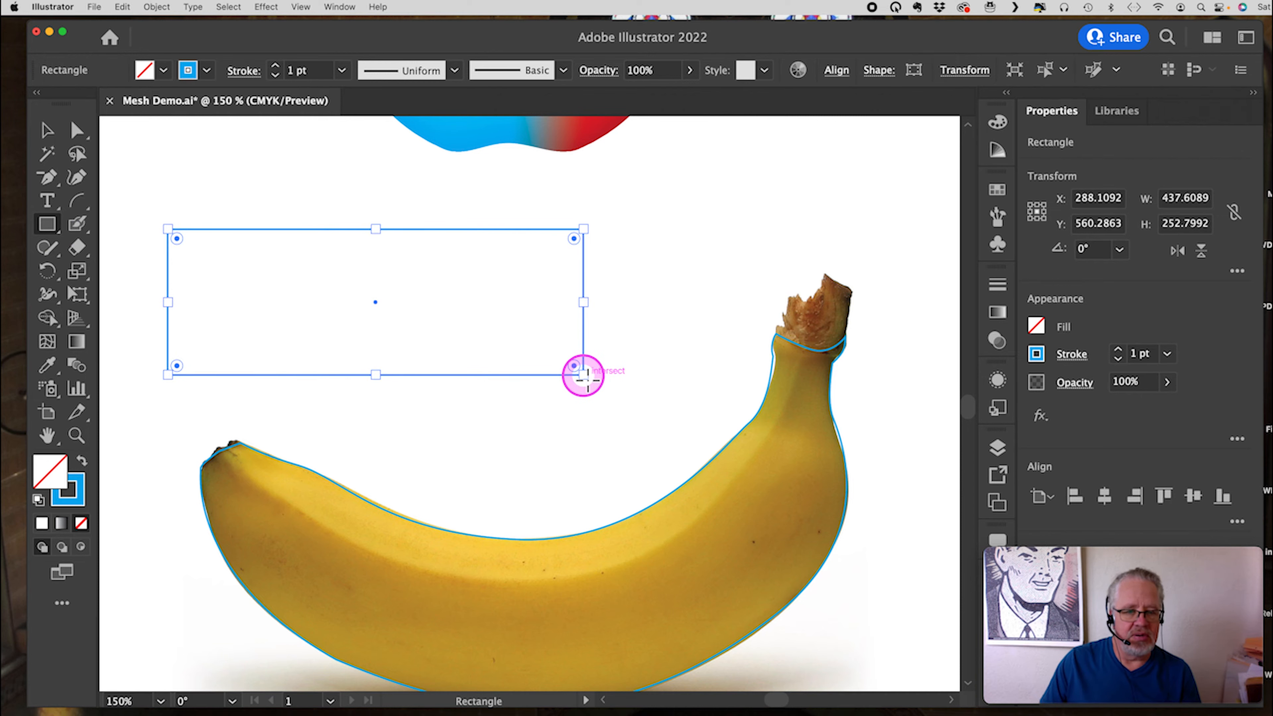
left_click(156, 7)
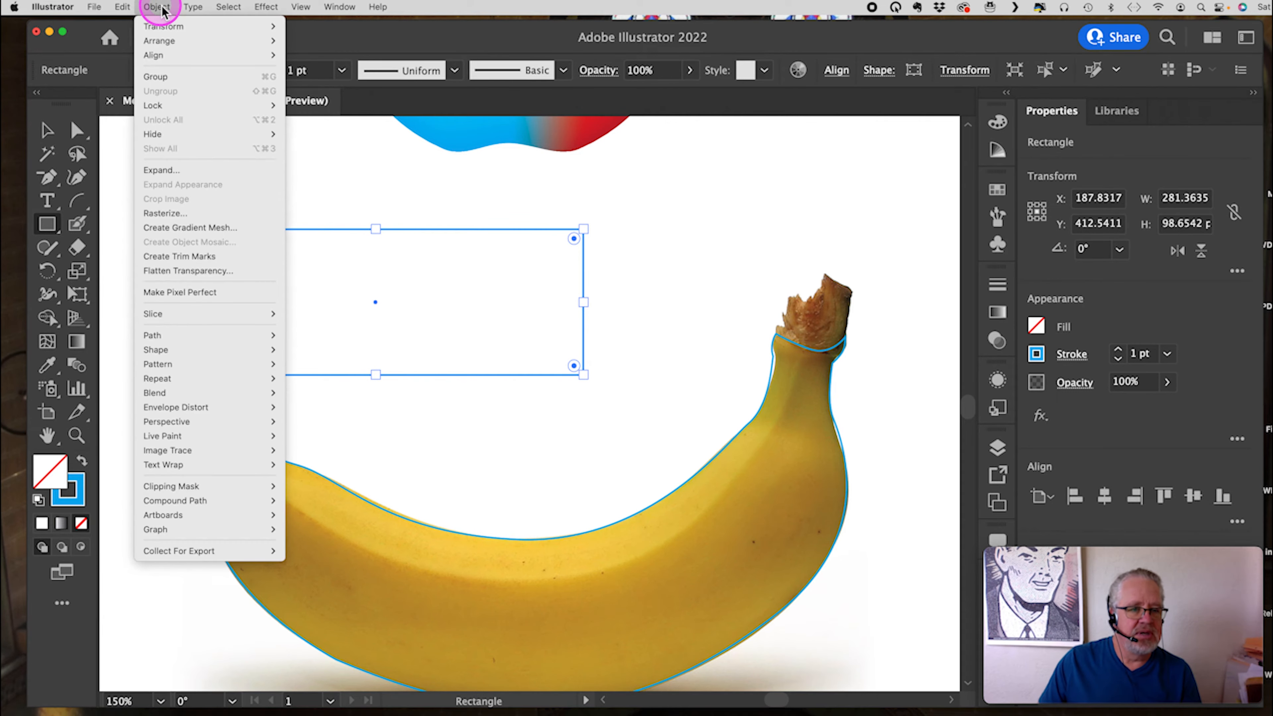
left_click(180, 227)
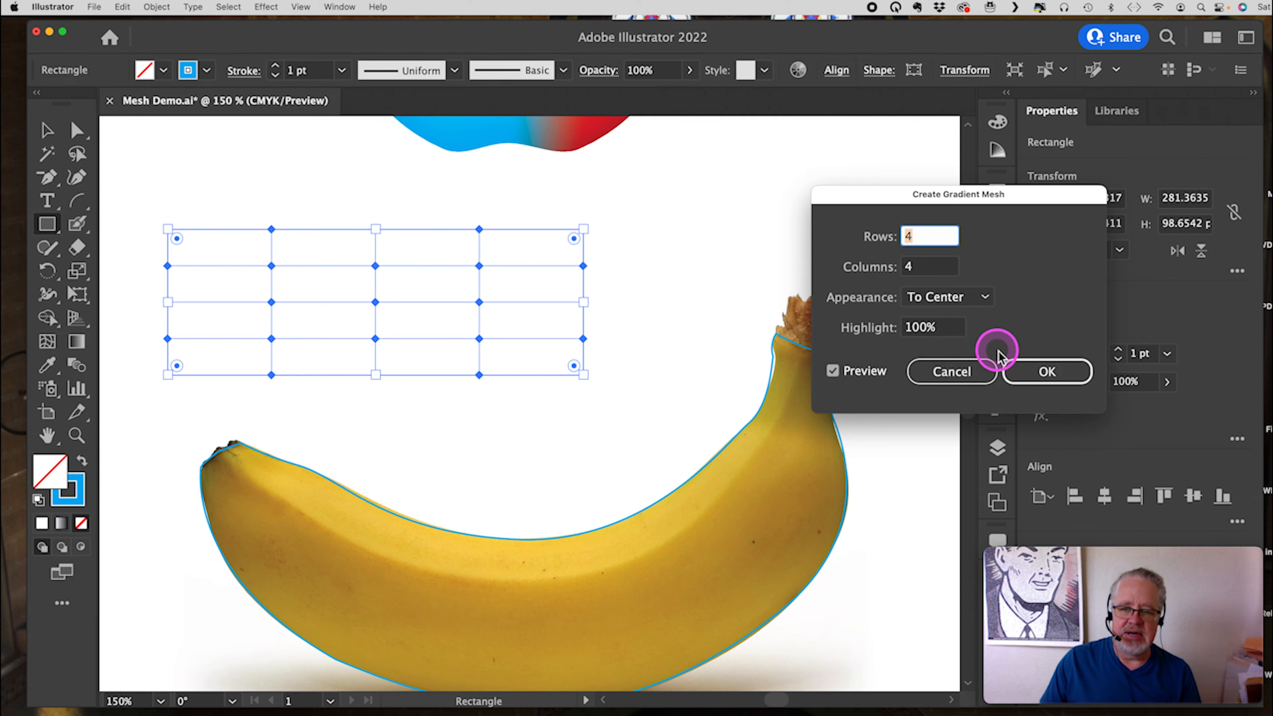
left_click(1047, 375)
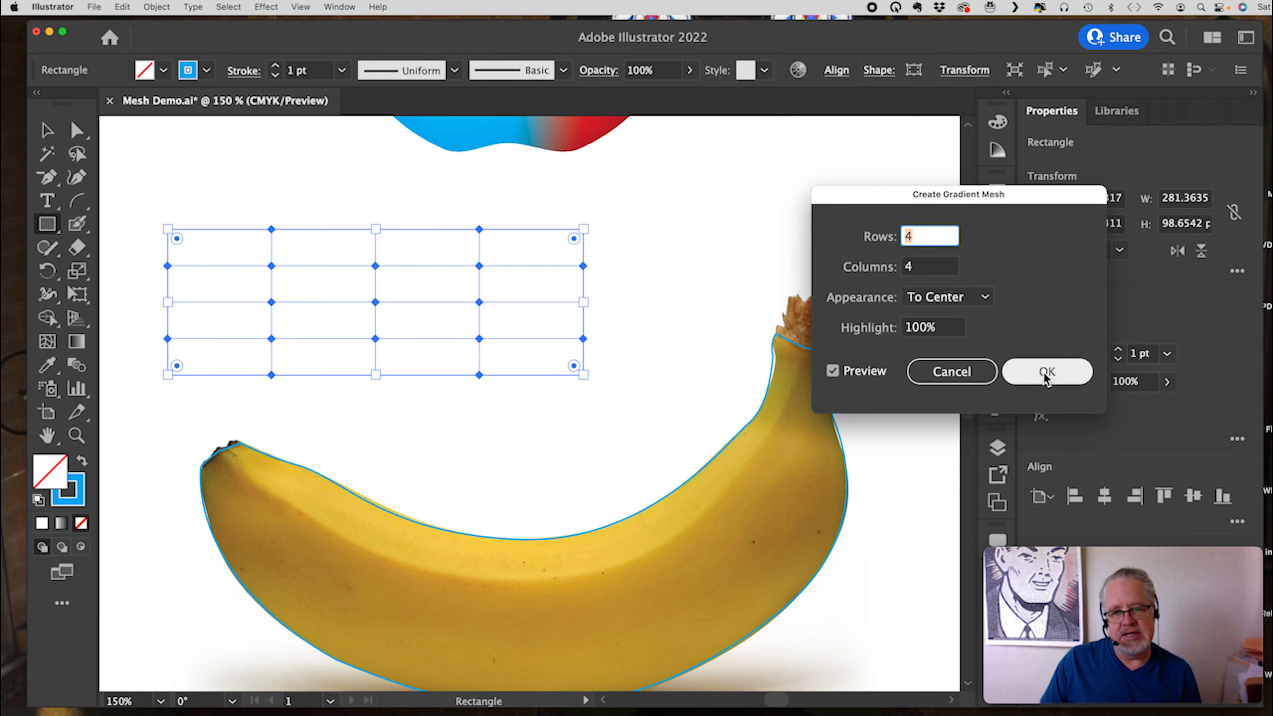
left_click(1047, 375)
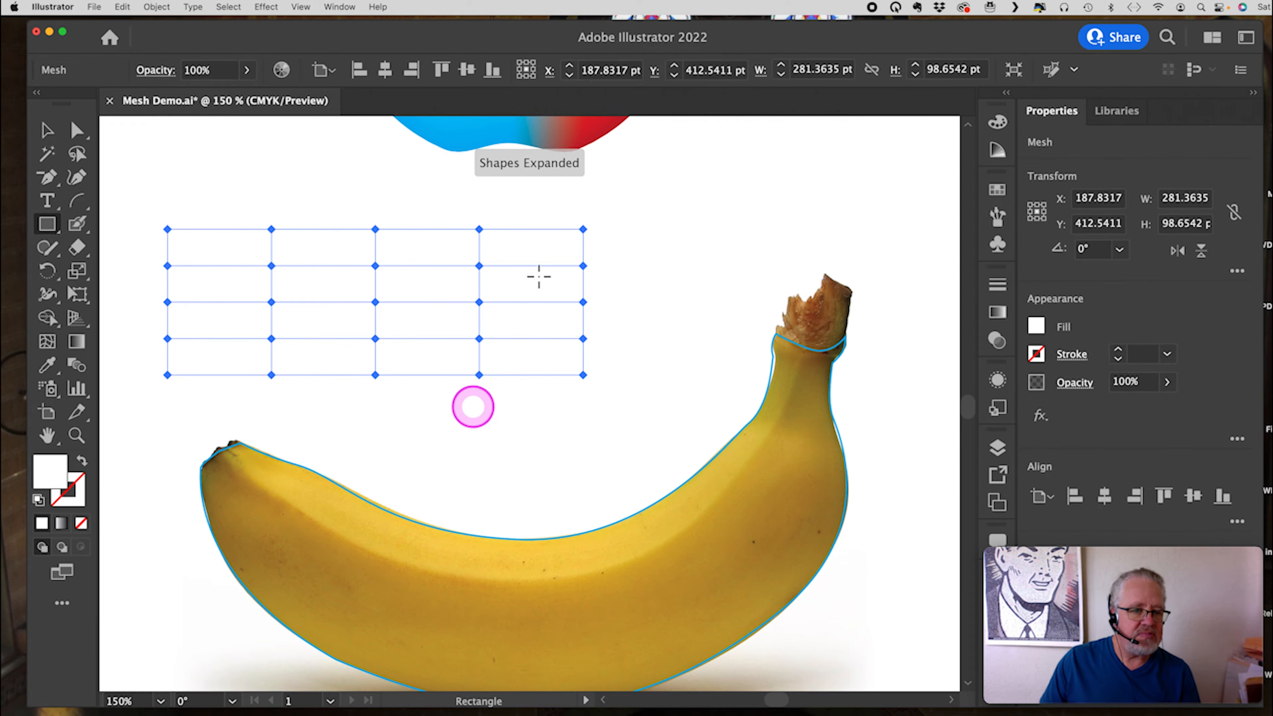
Step: Delete the rectangular gradient mesh above the banana
left_click(47, 129)
left_click(296, 228)
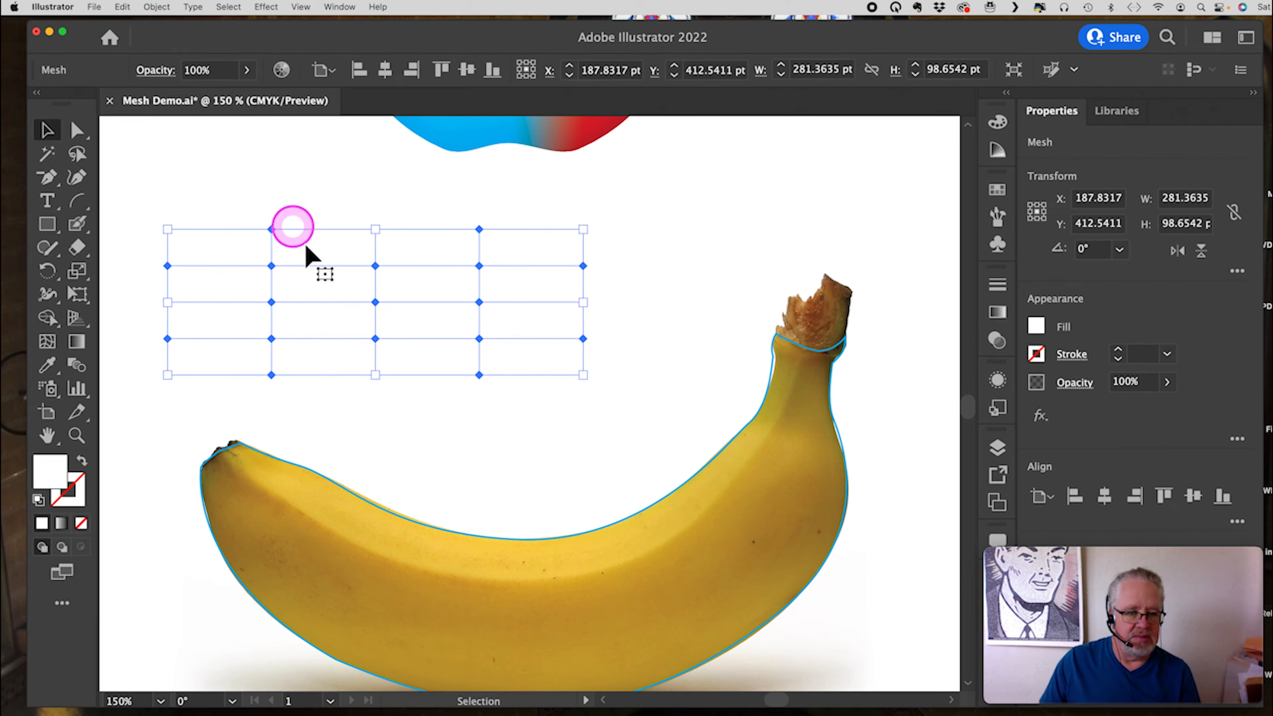
key("BackSpace")
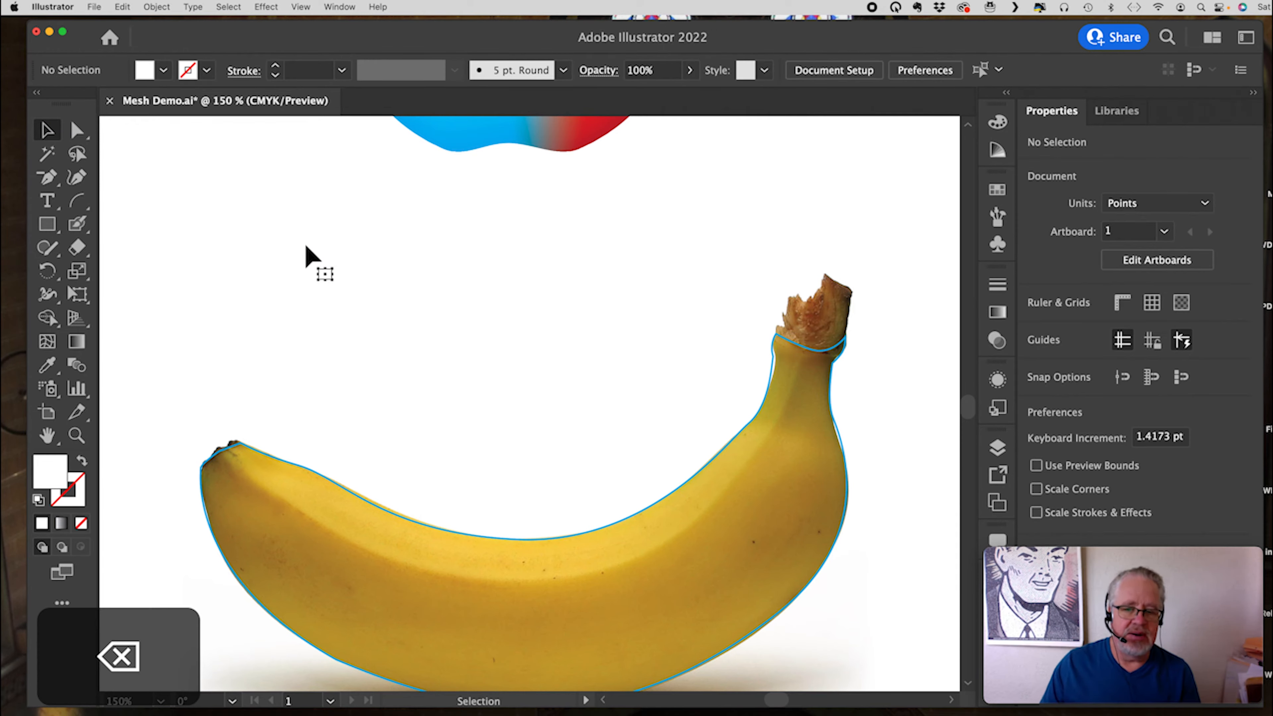
Step: Select four corner anchor points on the banana outline: two at the blossom tip and two at the base of the stem
left_click(344, 489)
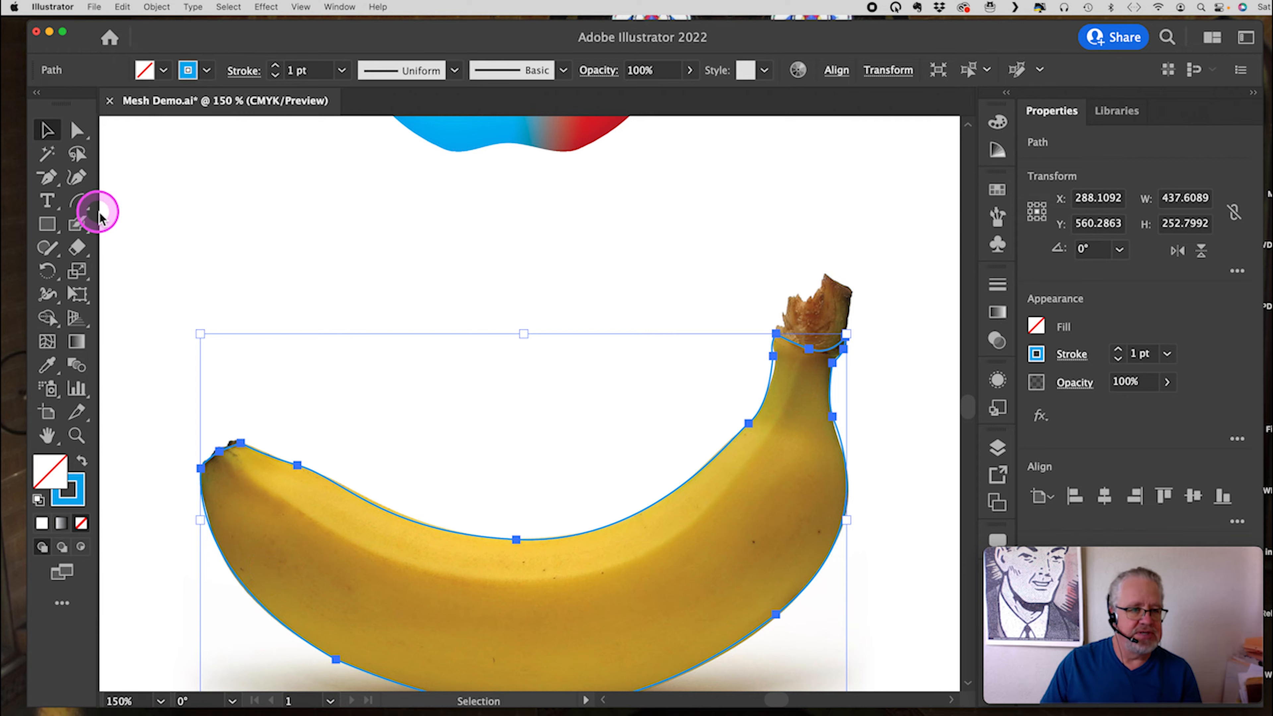
left_click(83, 133)
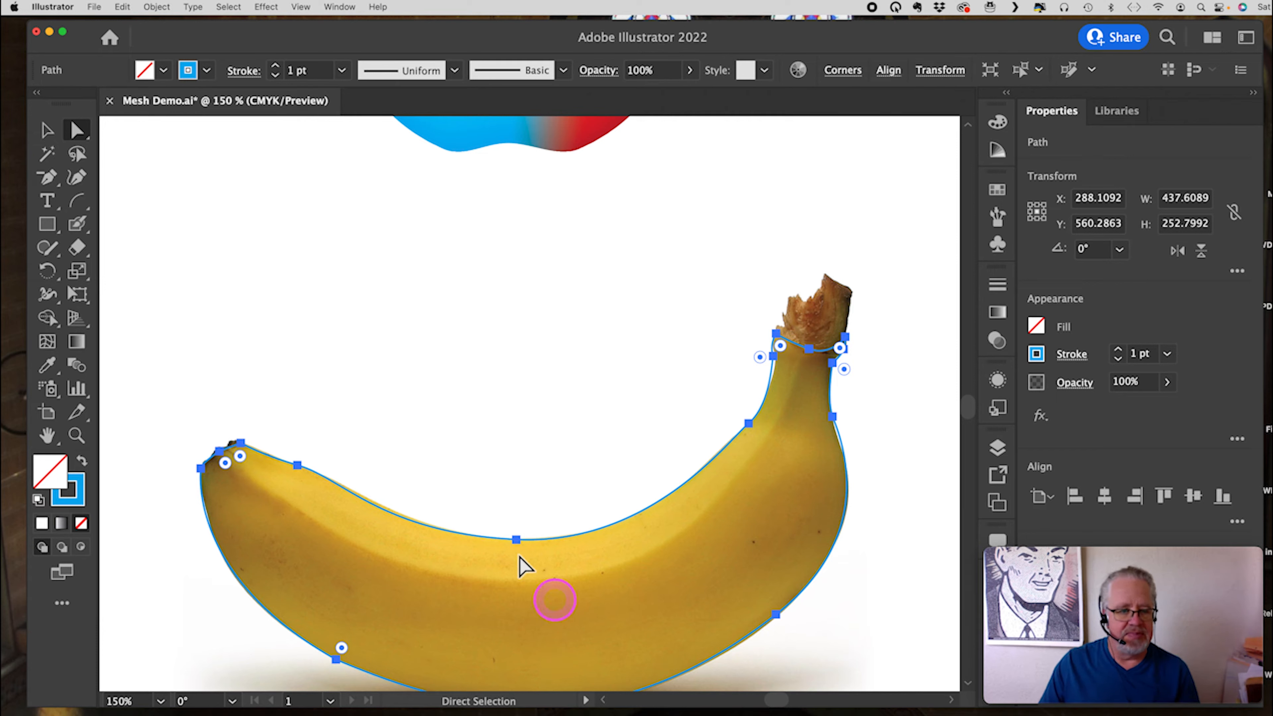
left_click(240, 447)
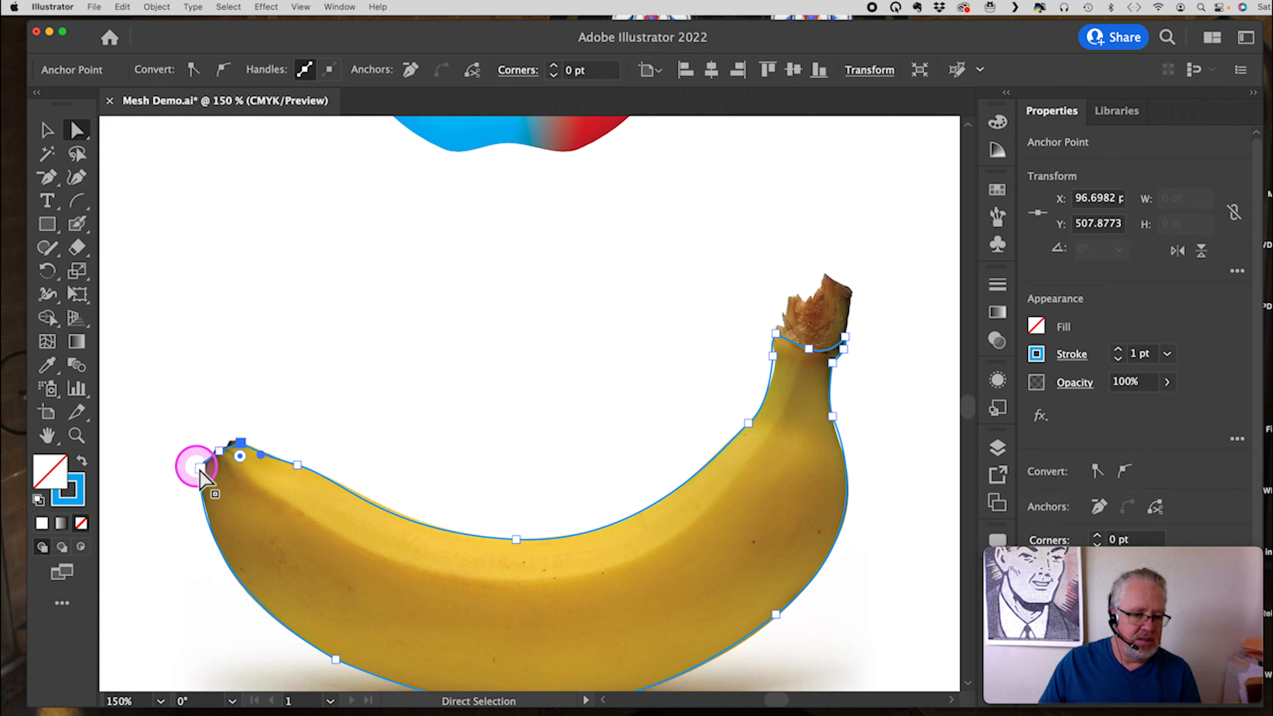
left_click(201, 470, "shift")
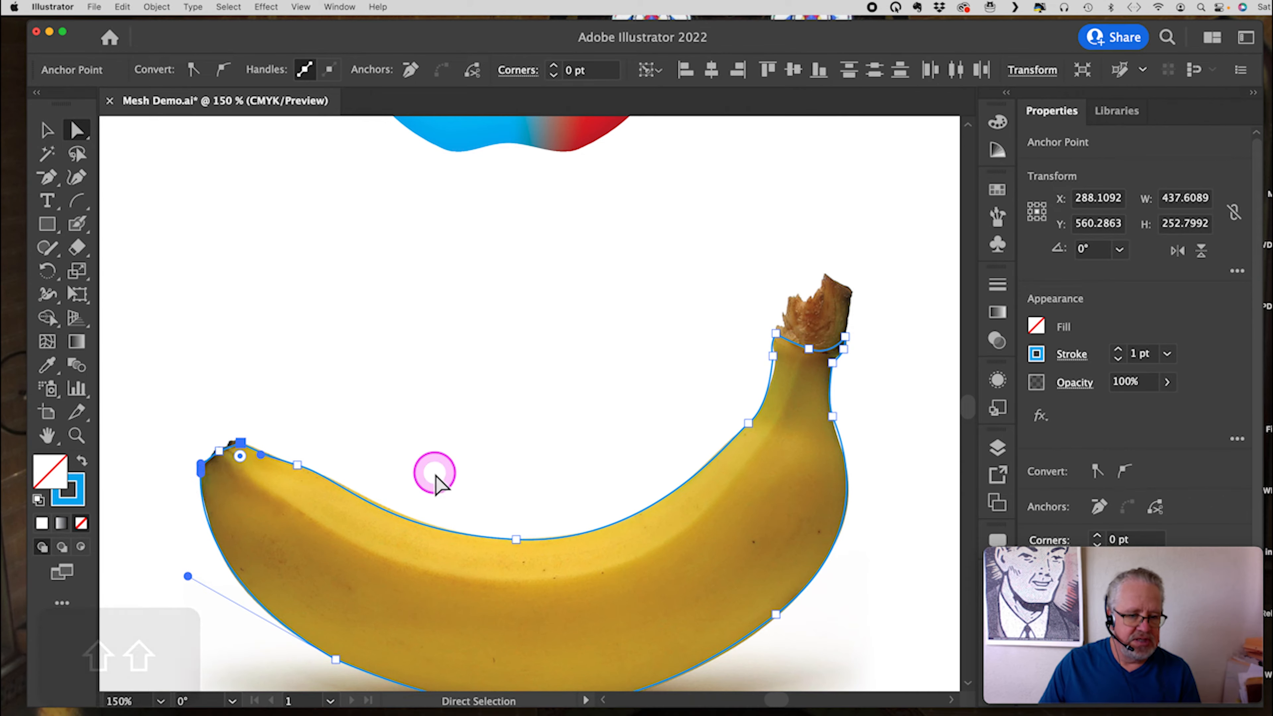
left_click(777, 335, "shift")
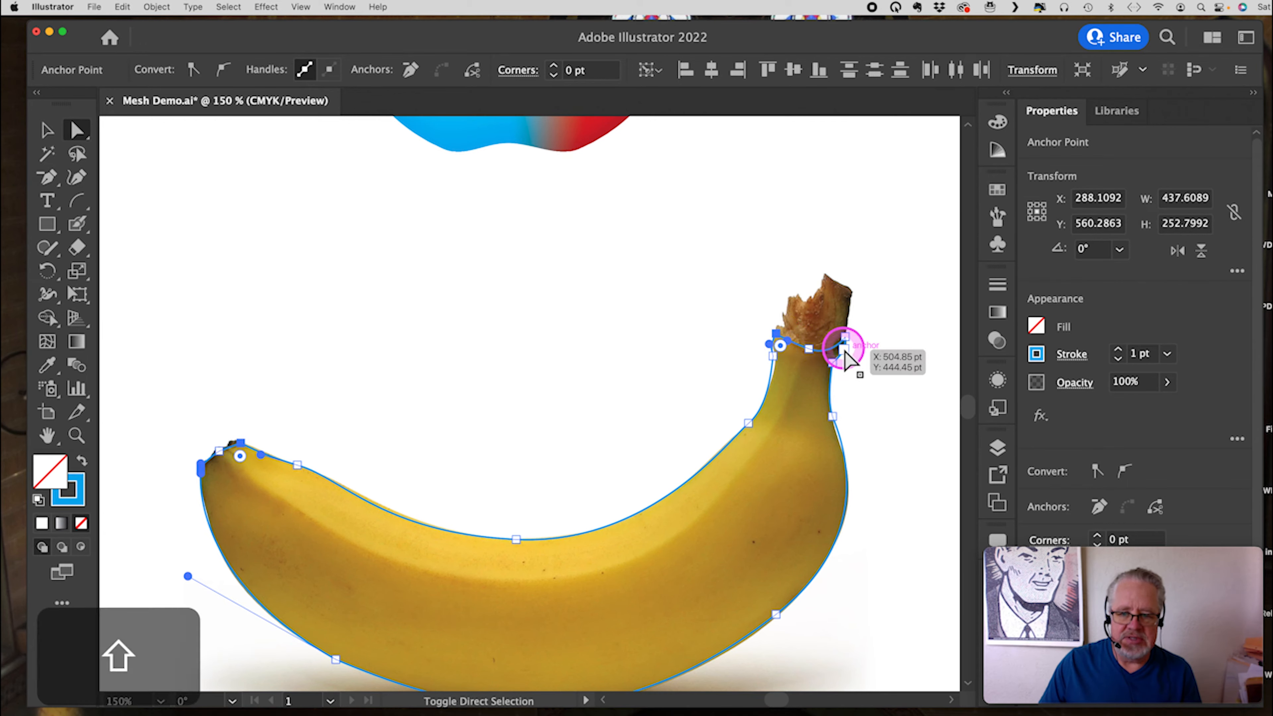
left_click(844, 346, "shift")
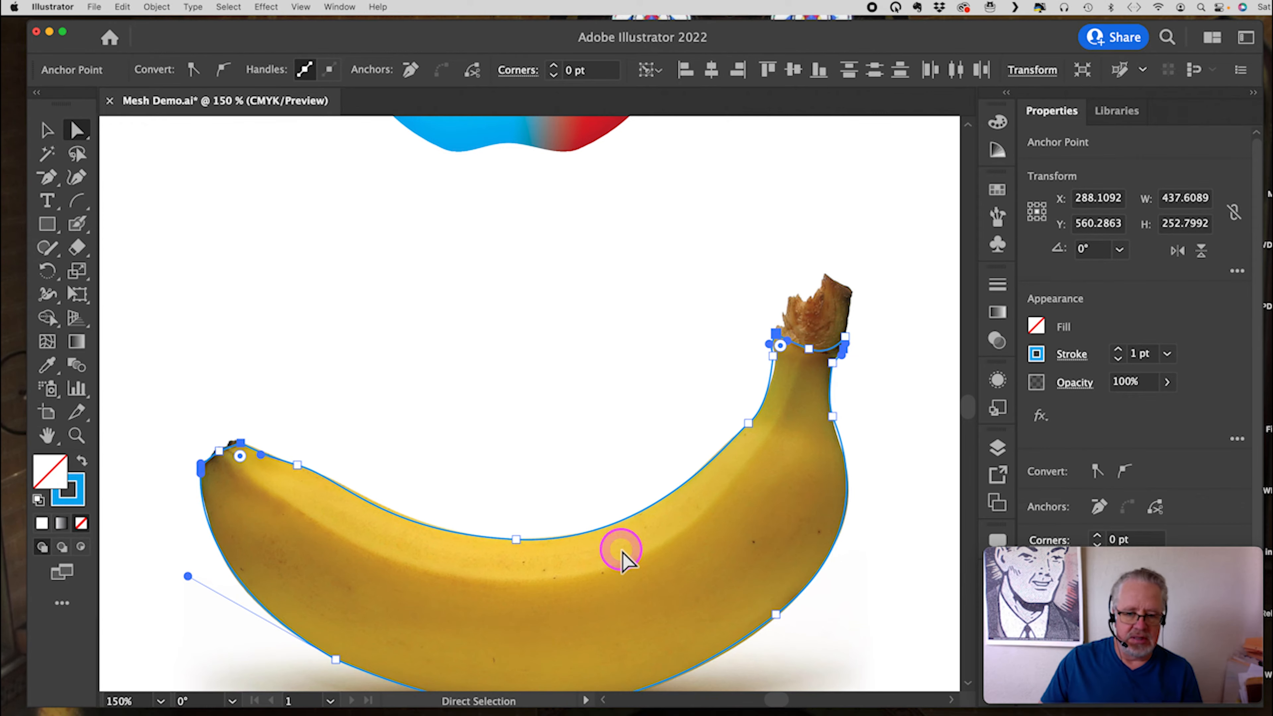
Step: Create a gradient mesh with 2 rows, 2 columns, To Center appearance and 100% highlight on the banana outline
scroll(623, 560, "down", 1)
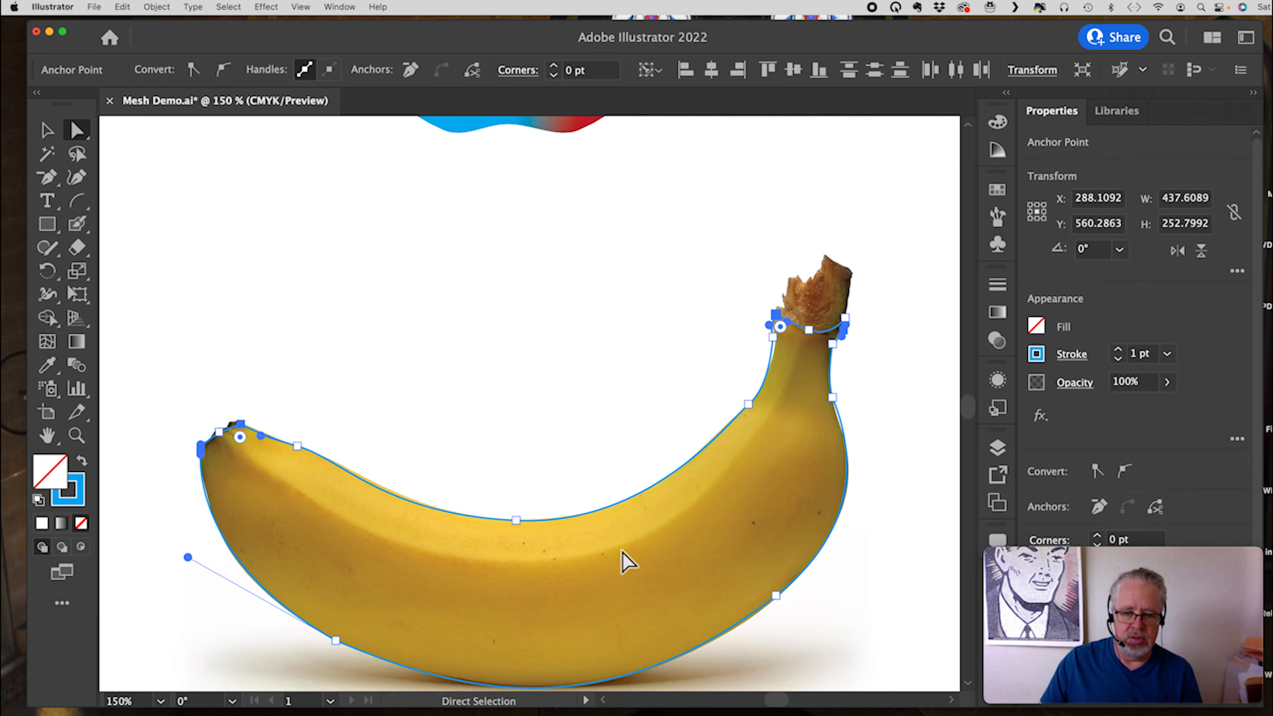
scroll(623, 560, "down", 1)
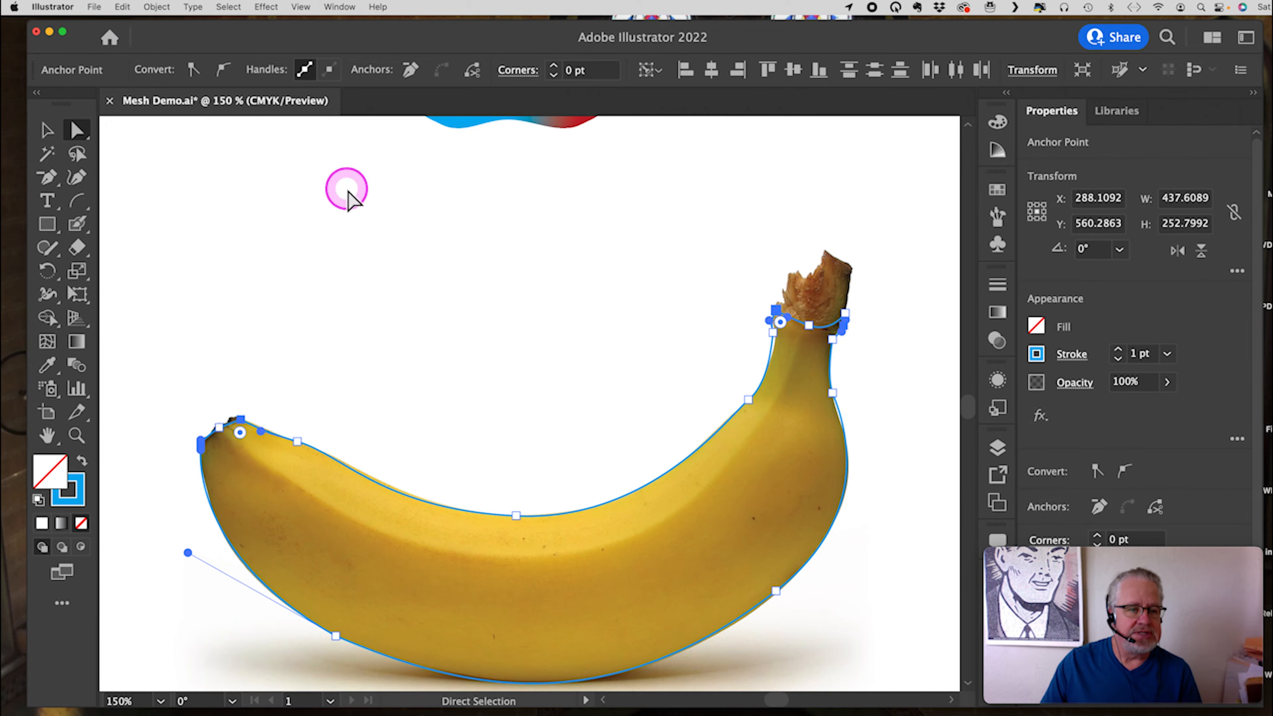
left_click(157, 7)
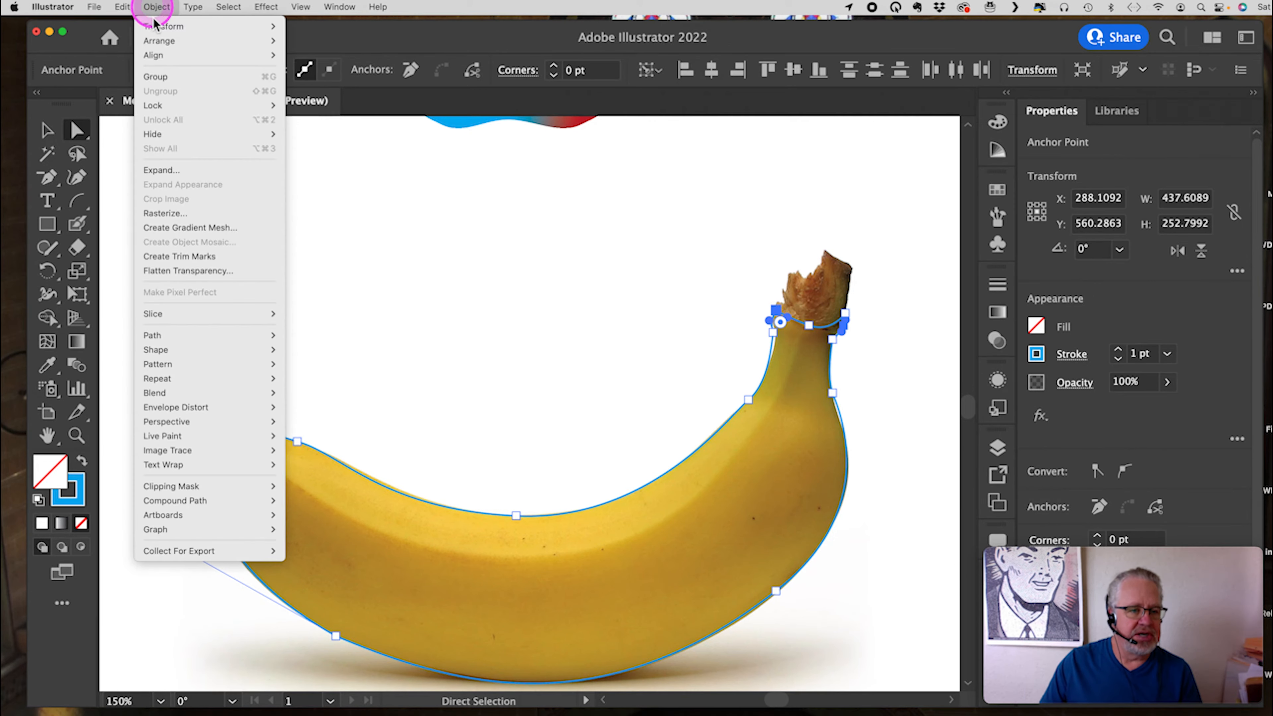
left_click(178, 230)
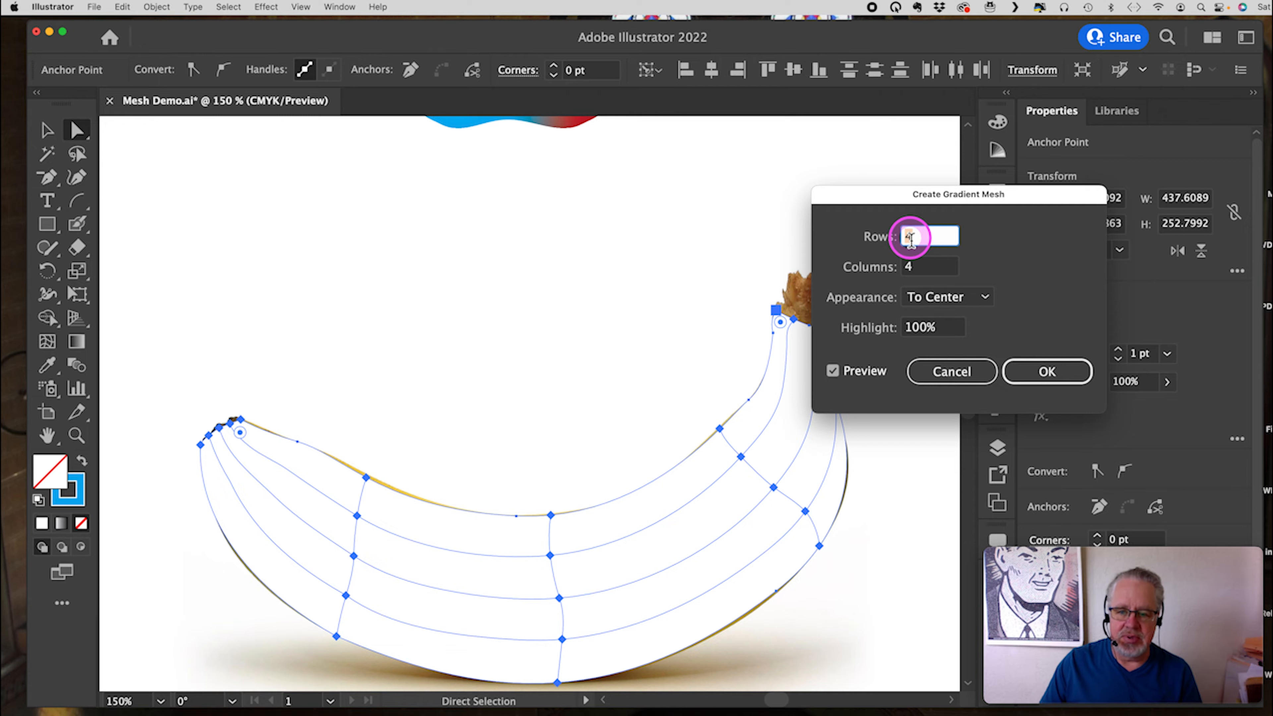
type("2")
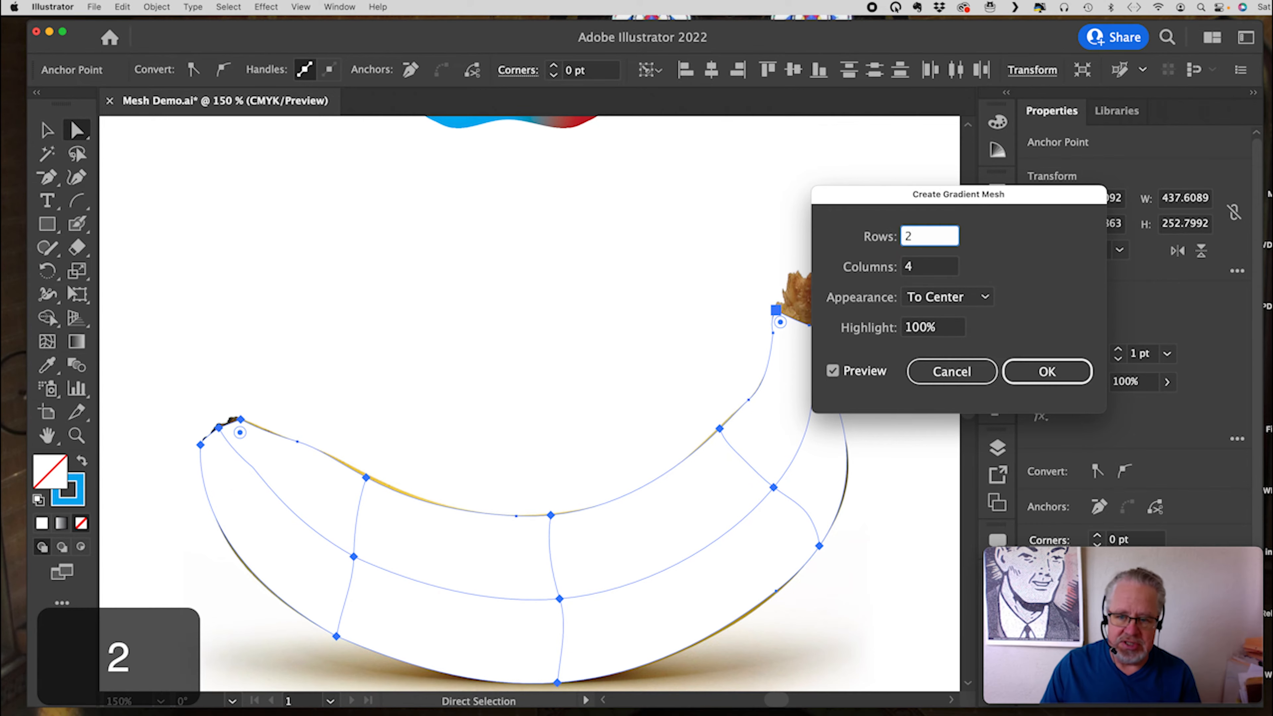
left_click(909, 267)
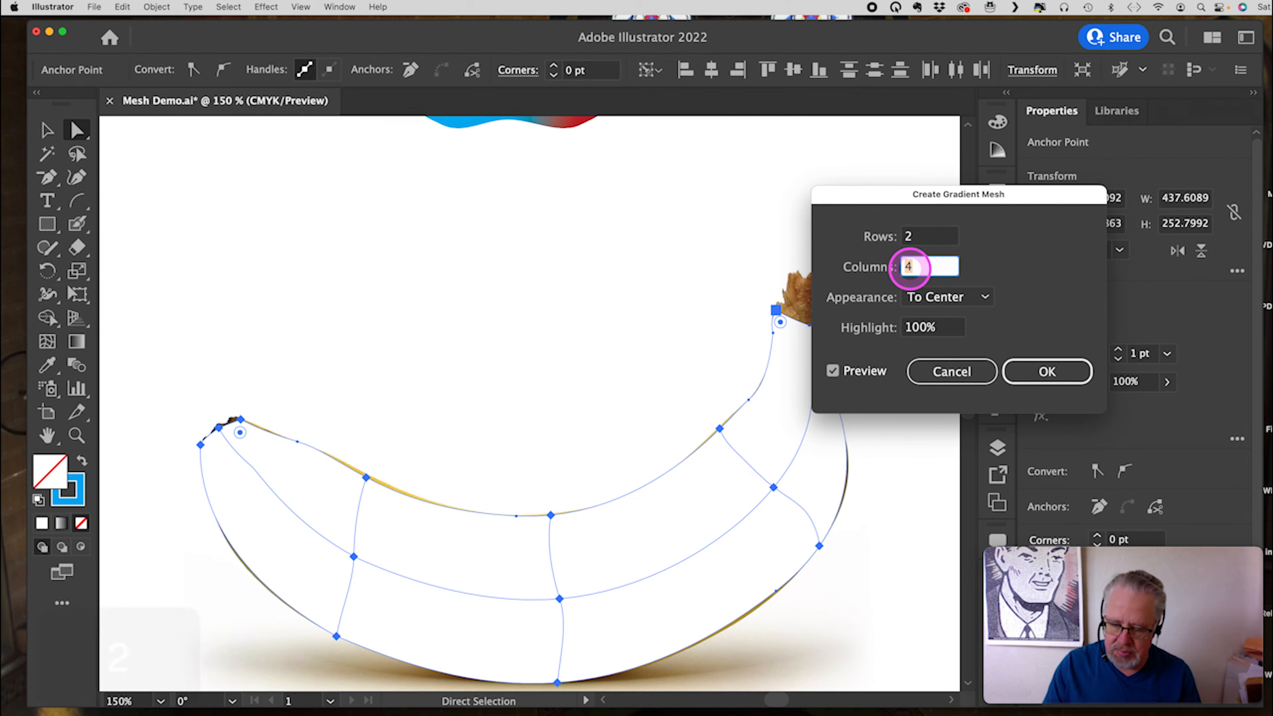
type("2")
left_click(1045, 372)
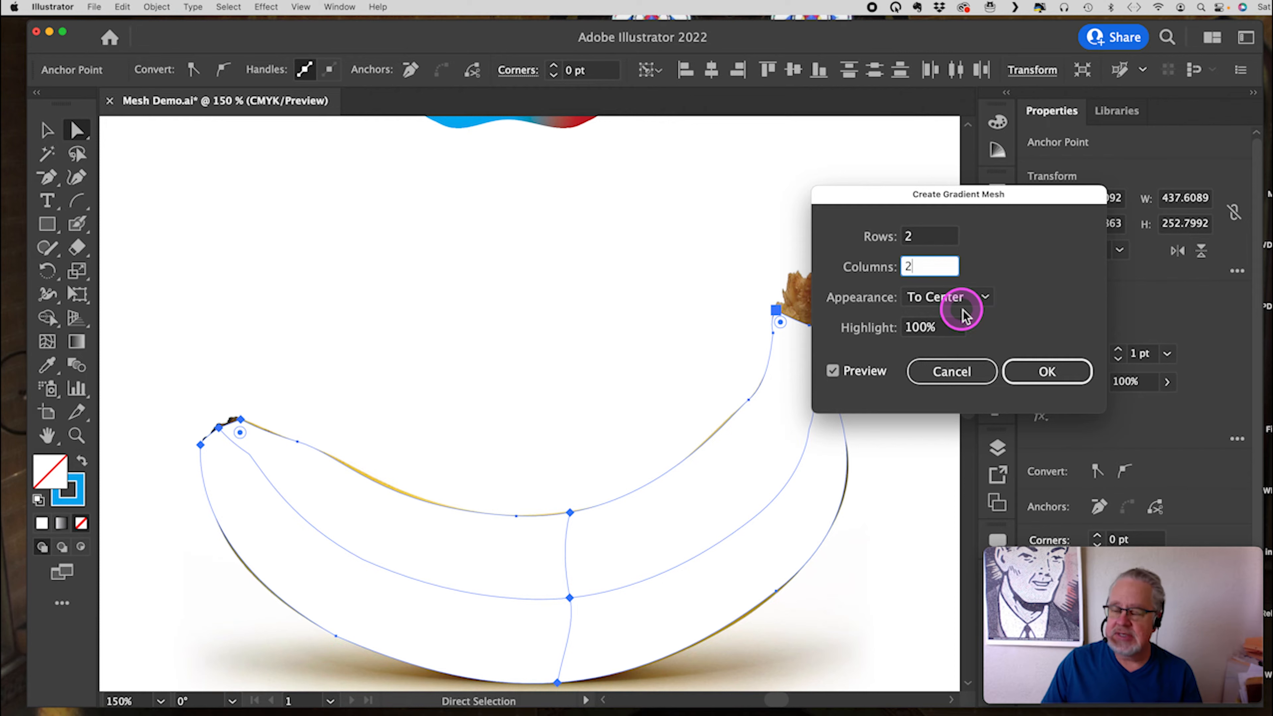
left_click(1040, 374)
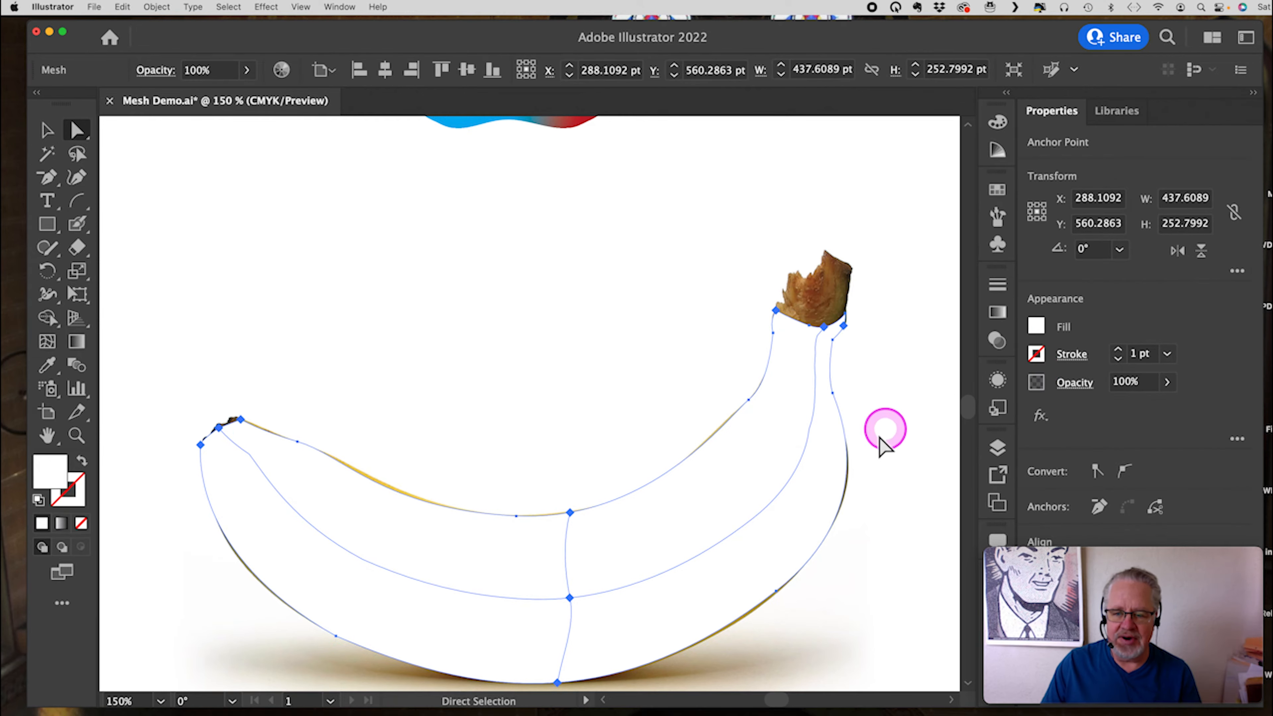
Step: Delete the four extra anchor points nearest the stem on the banana mesh's central lengthwise line, using the Delete Anchor Point tool
left_click(708, 516)
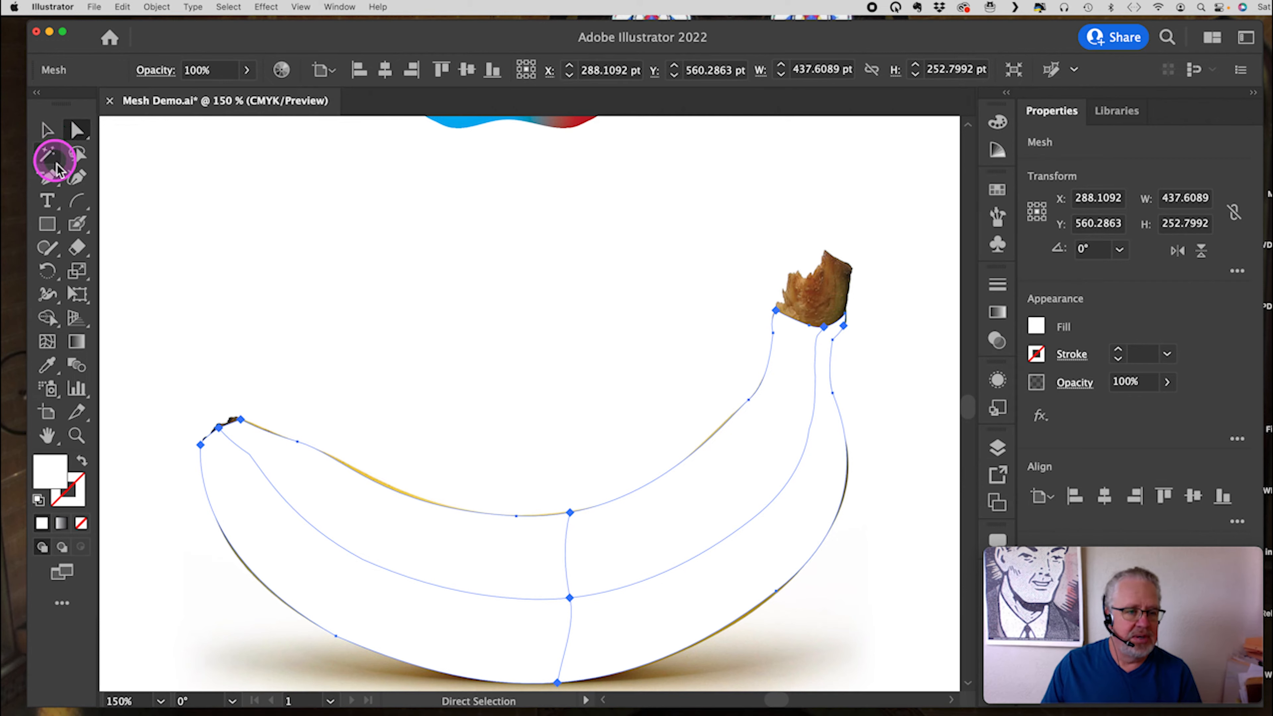
left_click(49, 176)
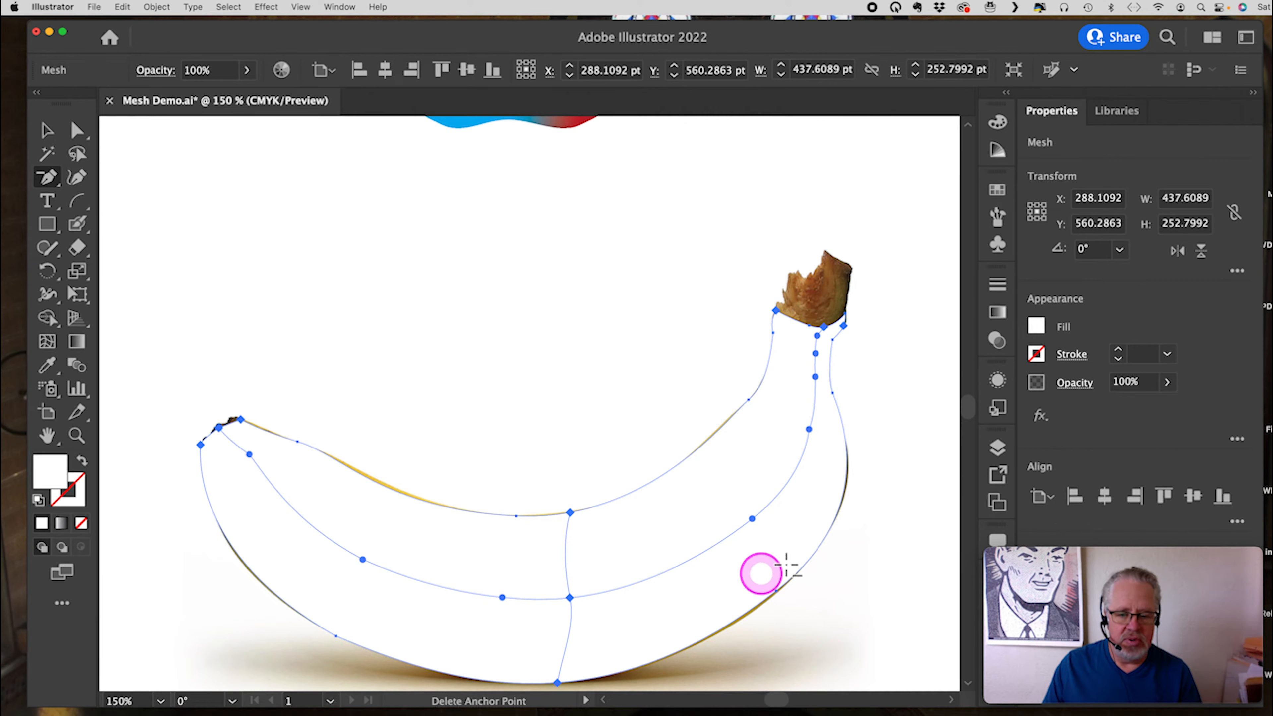
left_click(77, 435)
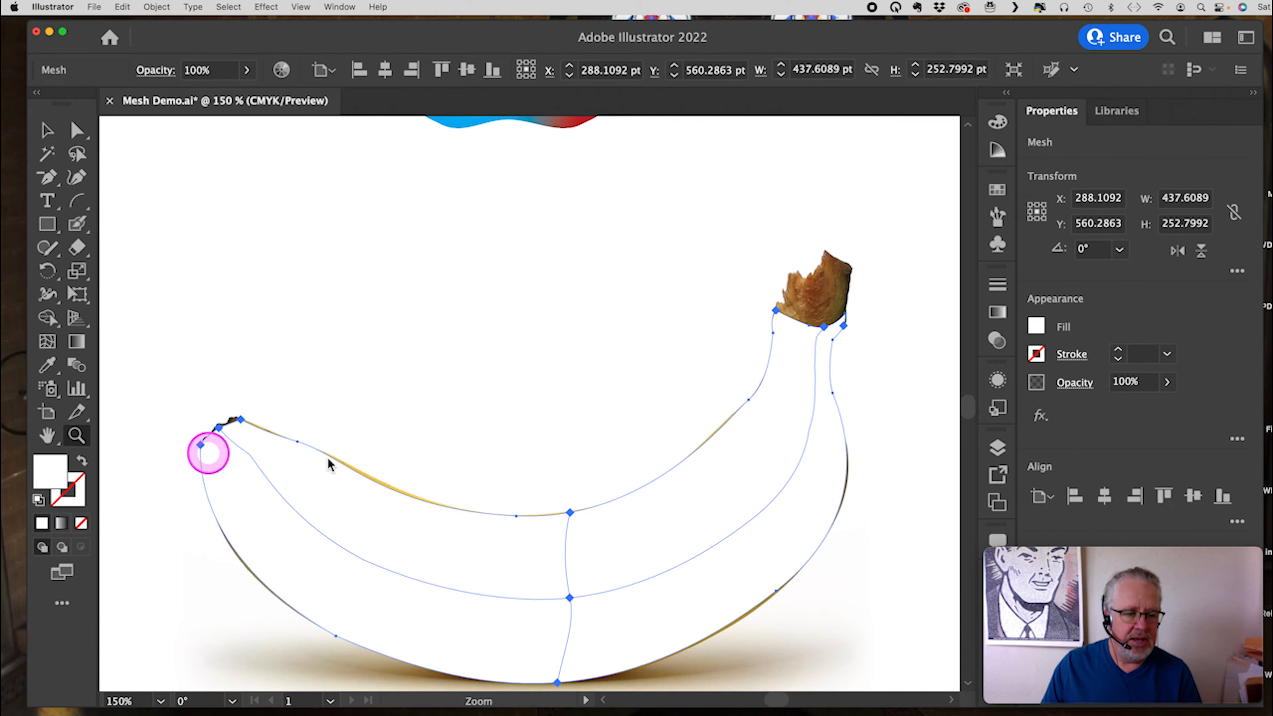
left_click(822, 451)
left_click(476, 412)
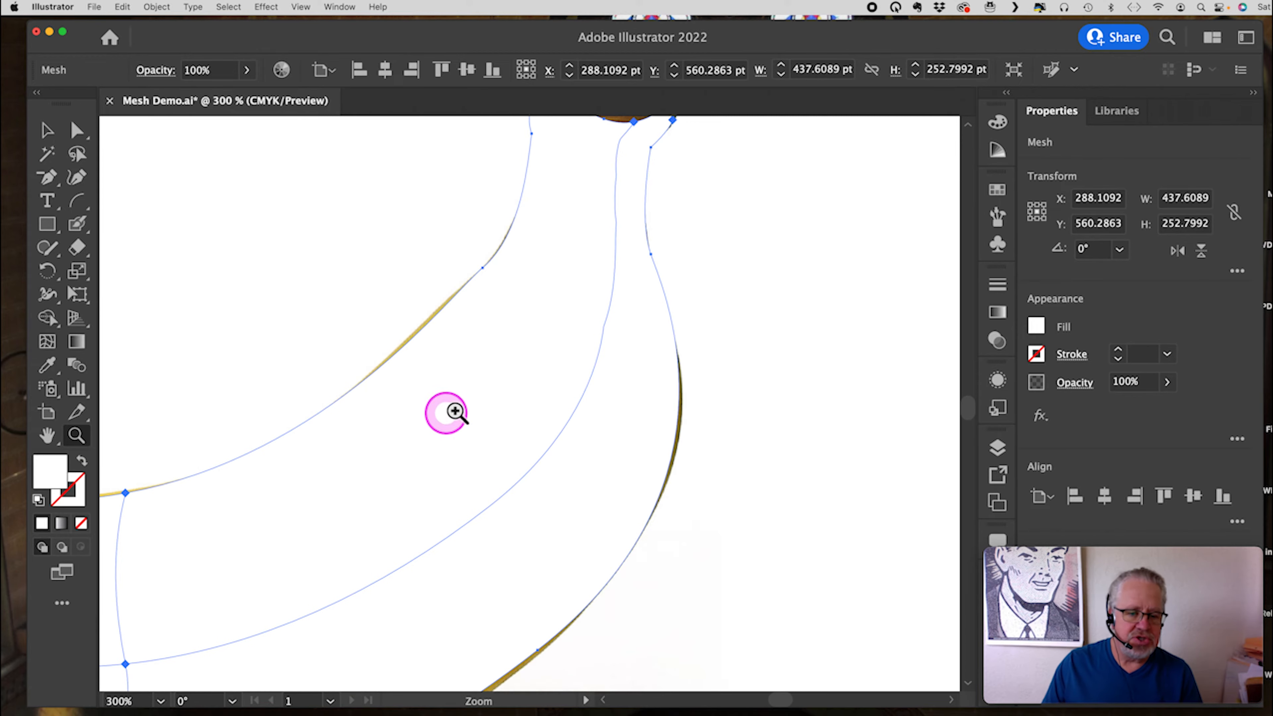
left_click(50, 185)
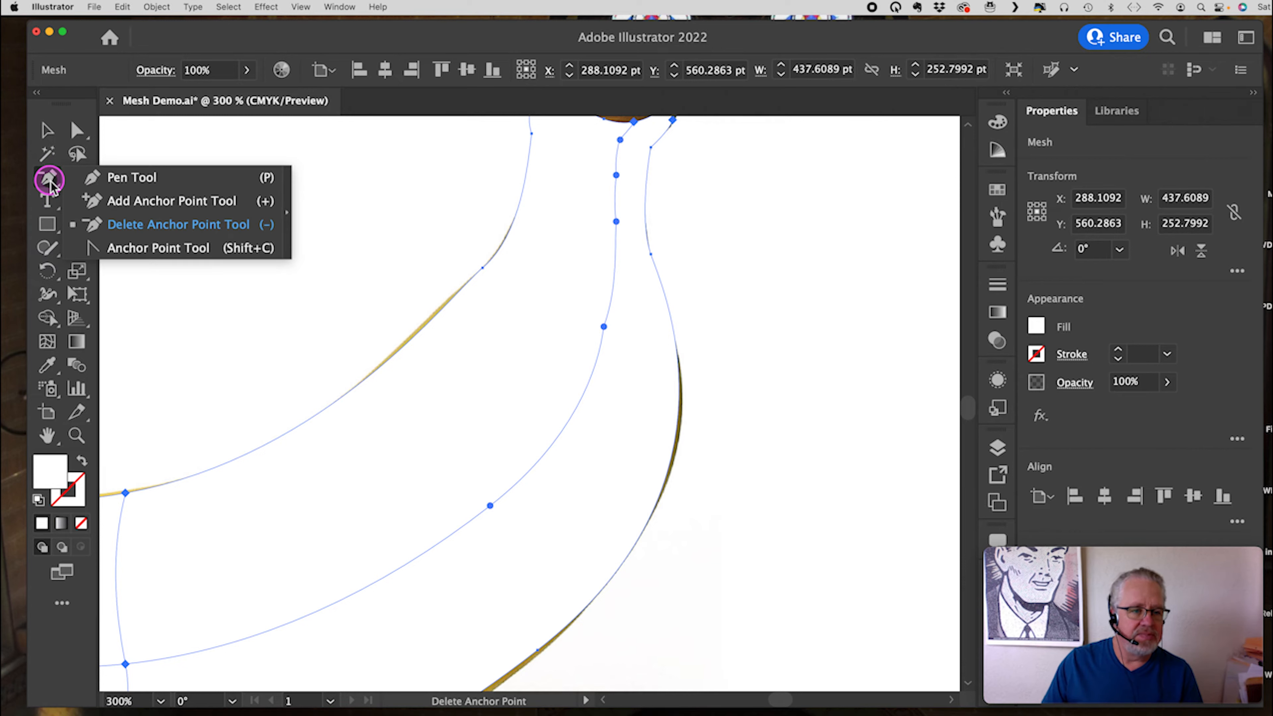
left_click_drag(50, 185, 119, 232)
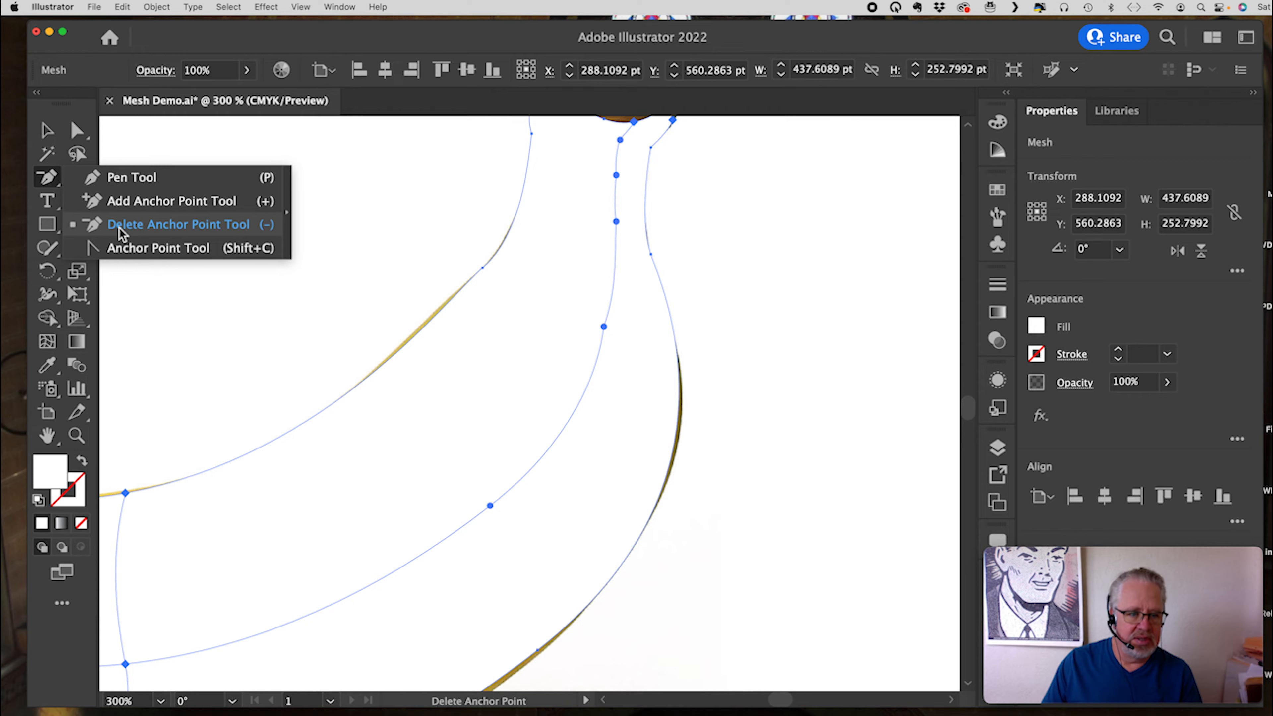
left_click(48, 177)
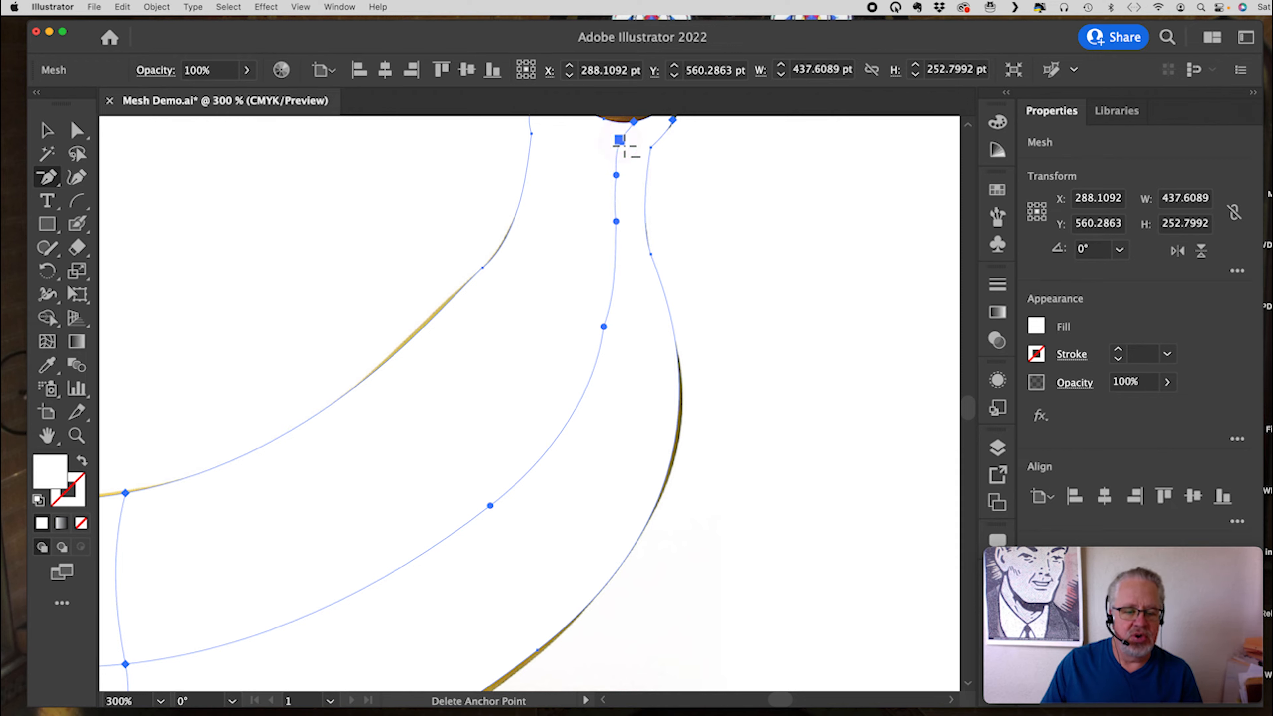
left_click(620, 139)
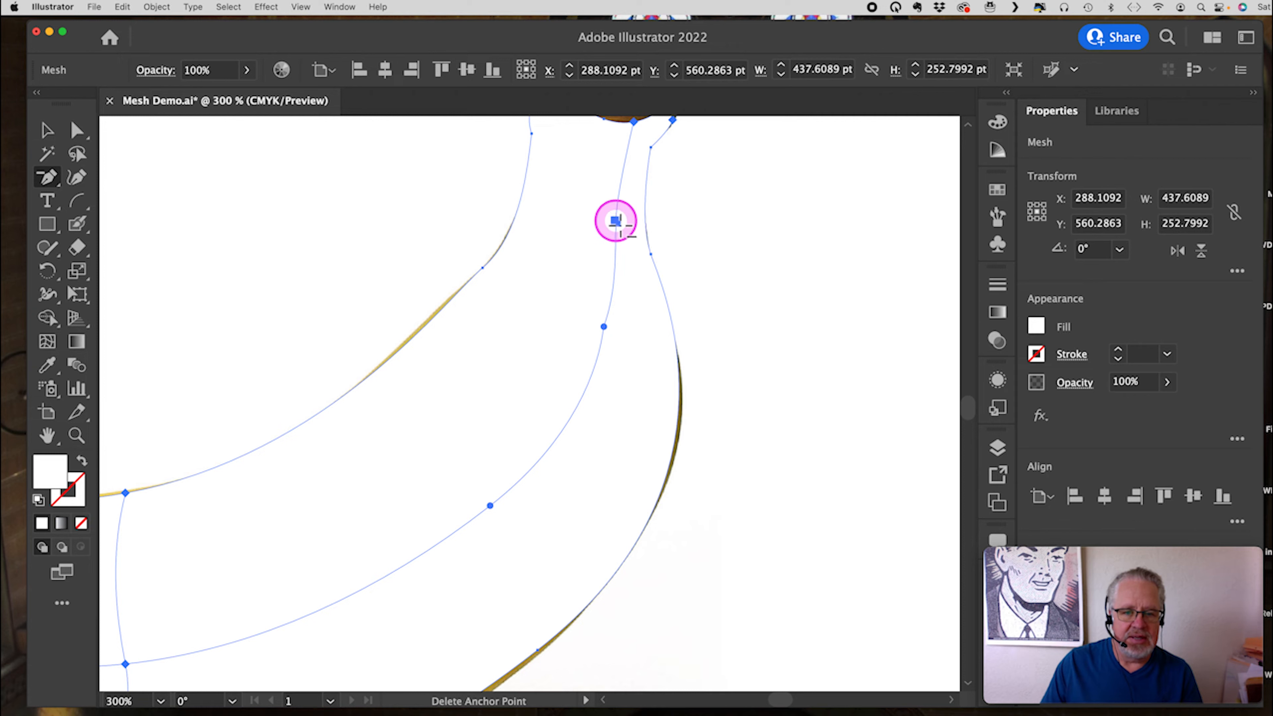
left_click(616, 221)
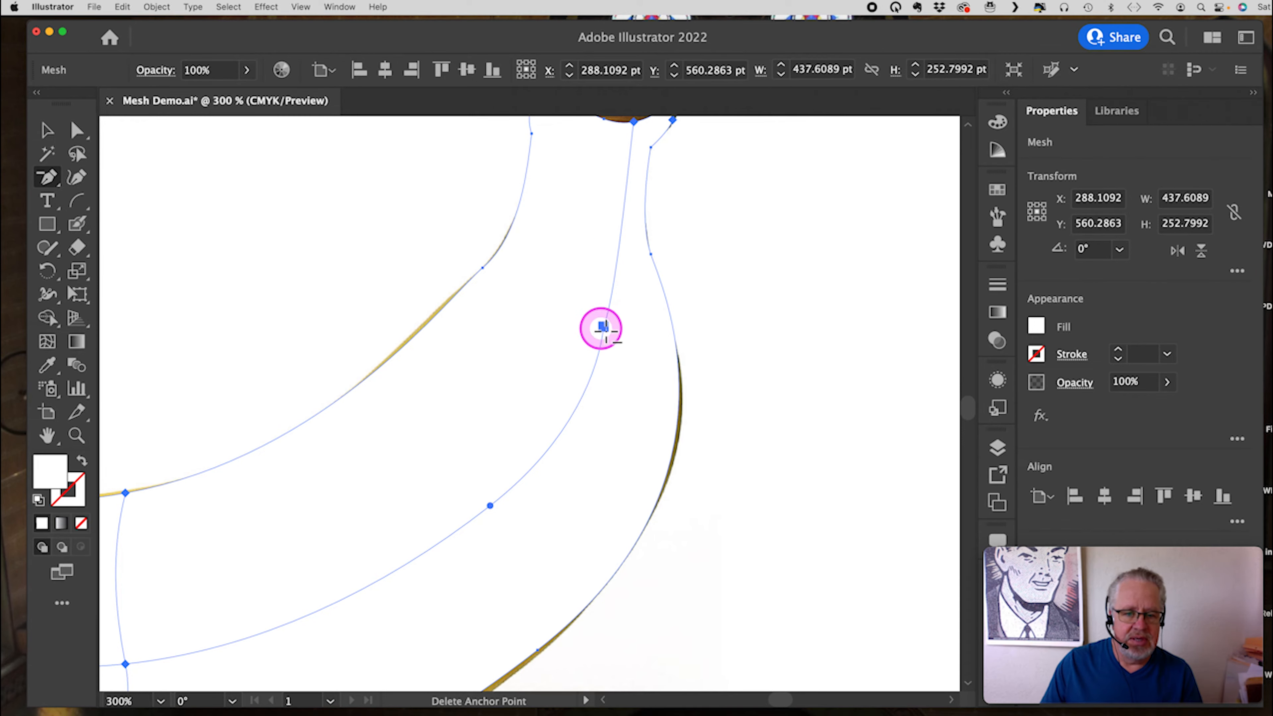
left_click(604, 326)
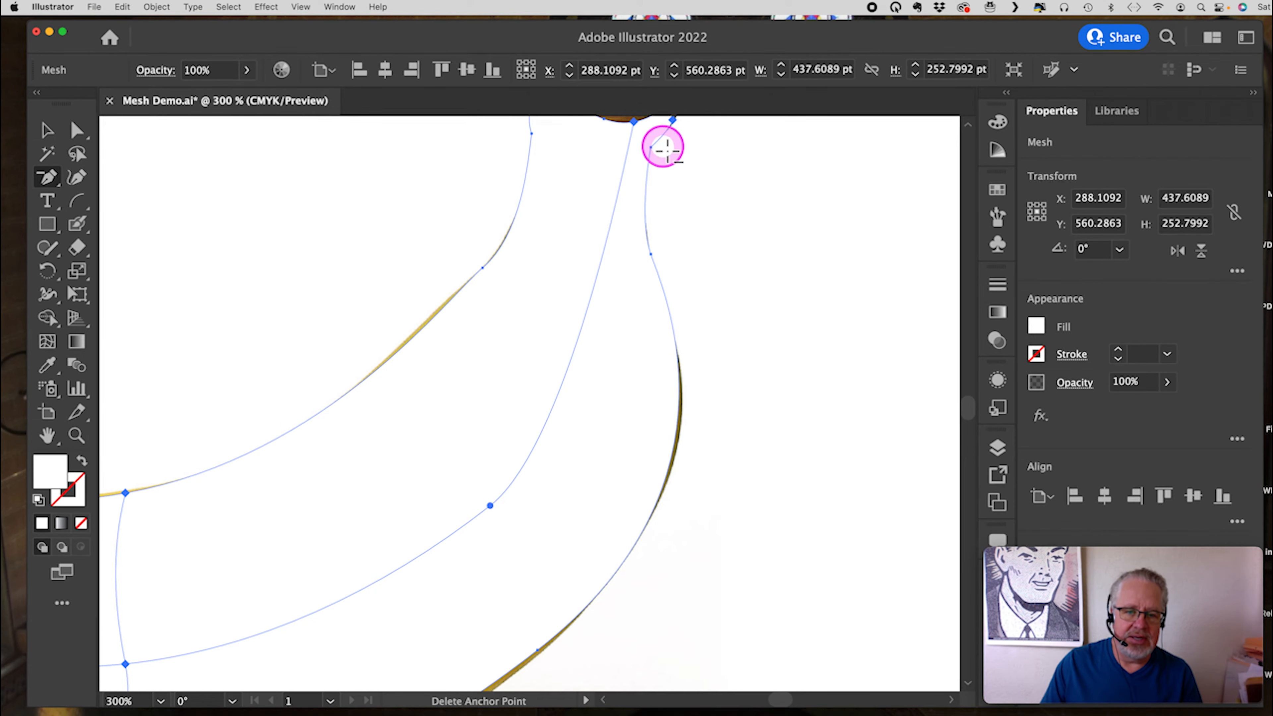
Step: Delete the remaining extra anchor point on the central lengthwise mesh line between the stem and the banana's crosswise mesh line
key("space")
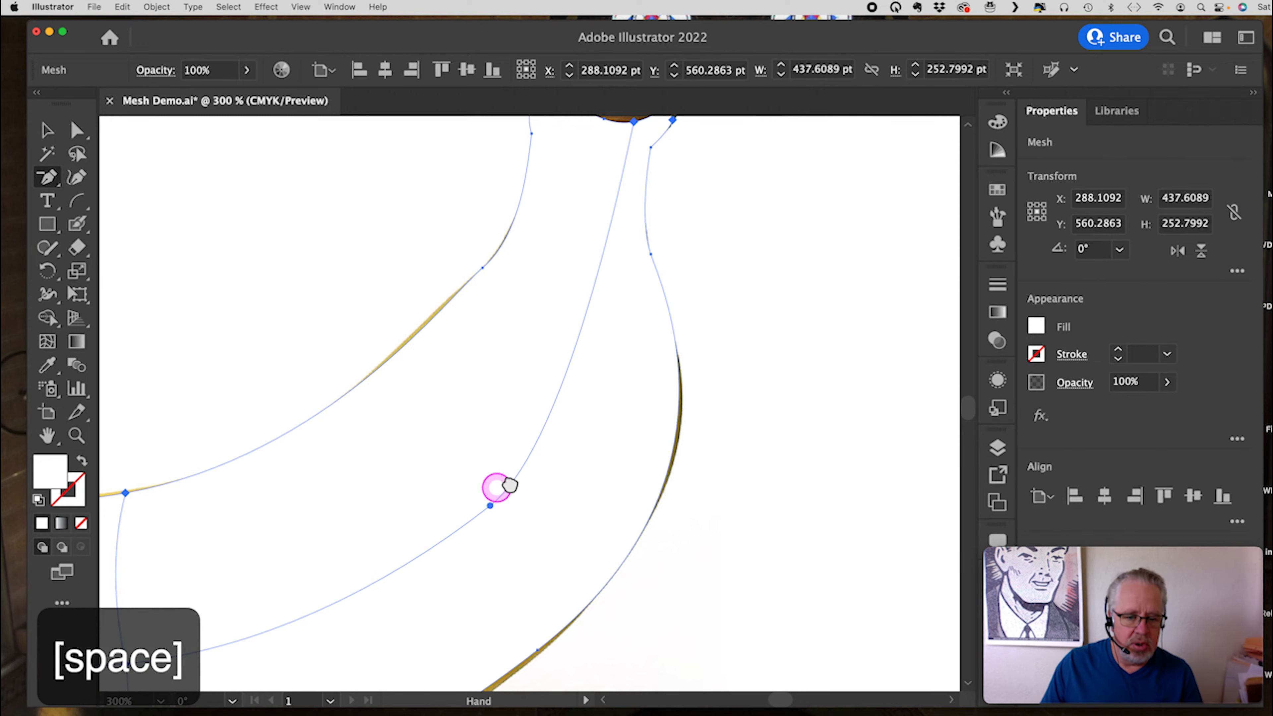
left_click_drag(510, 485, 616, 347)
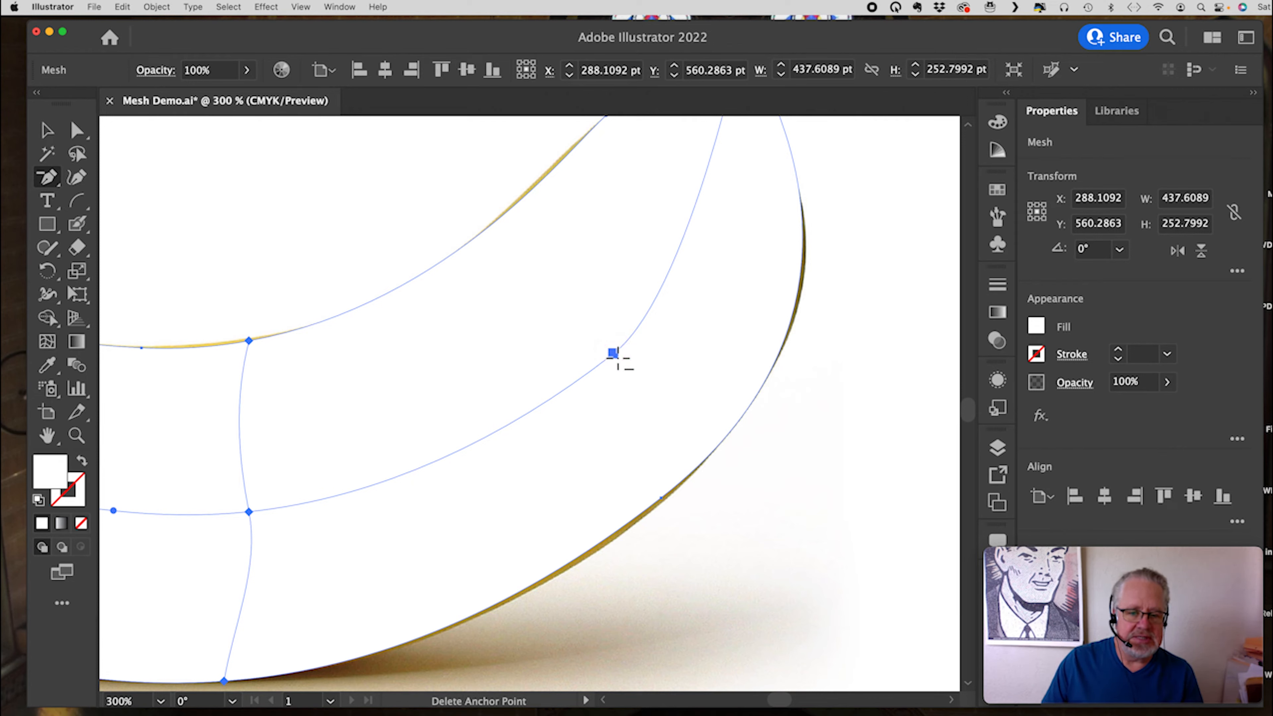
left_click(613, 354)
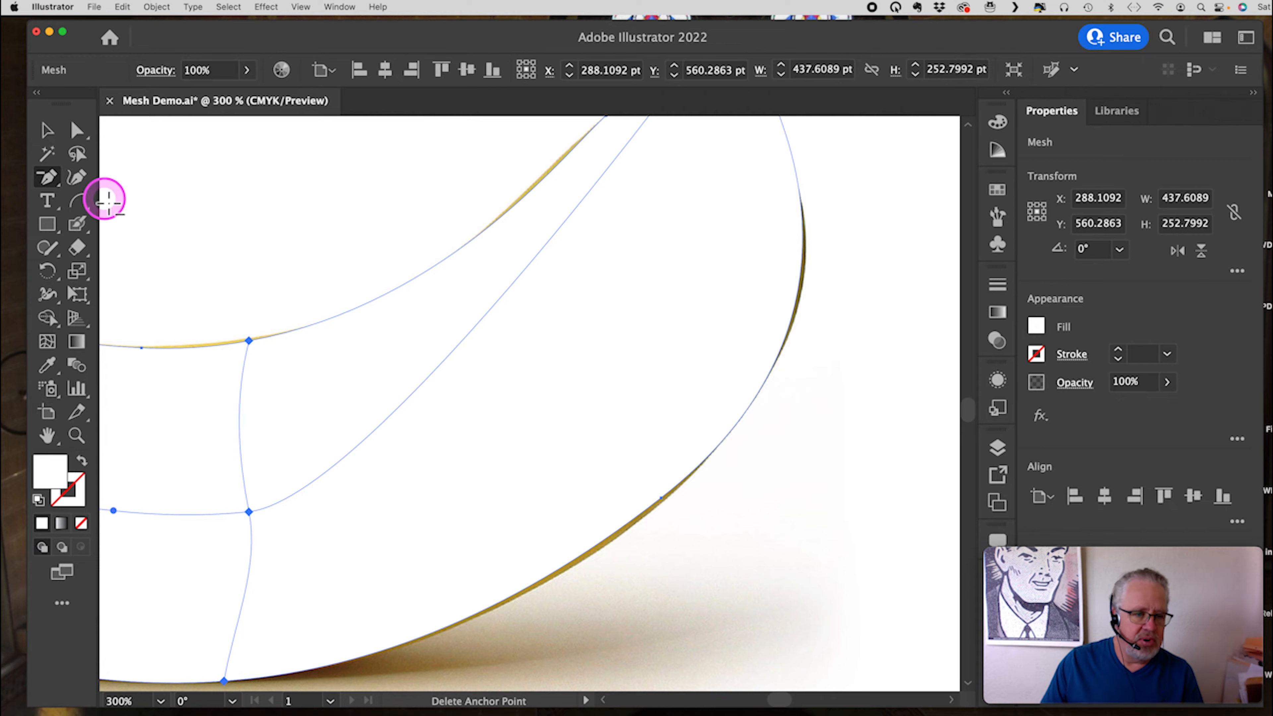
Step: Lengthen the central mesh point's stem-side direction handle so the lengthwise mesh line curves along the banana's body
left_click(76, 130)
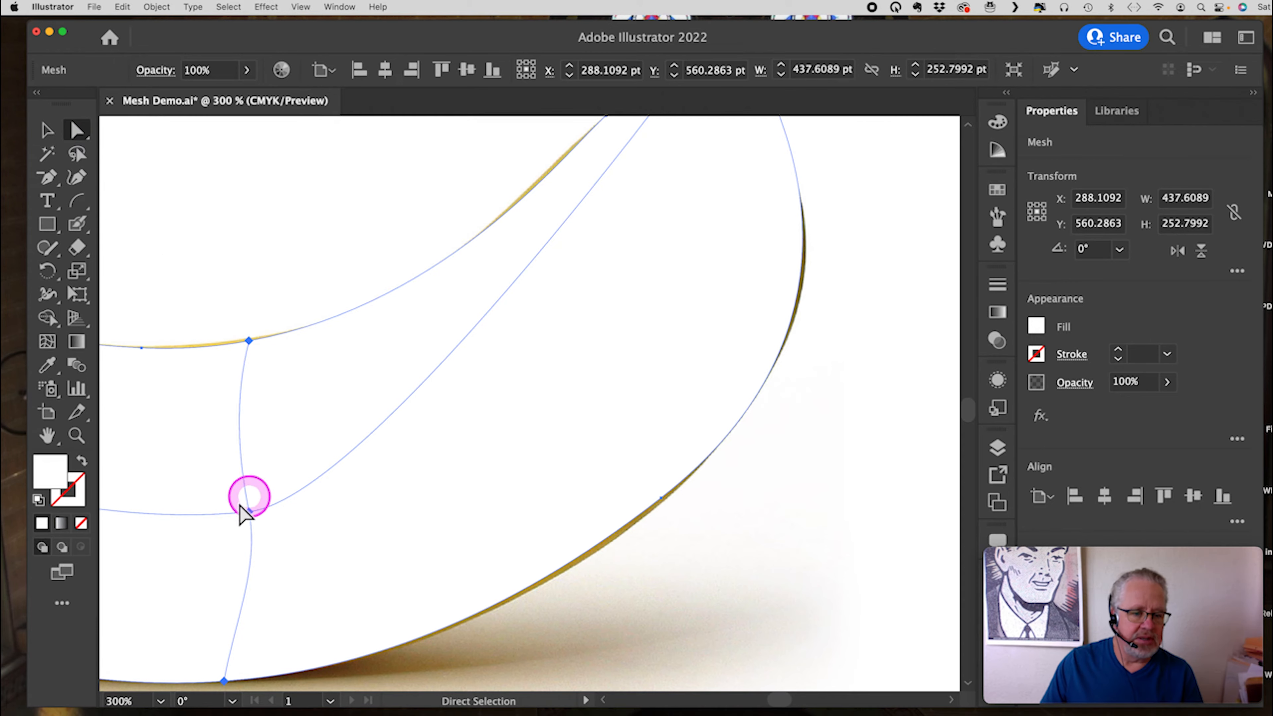
left_click(249, 511)
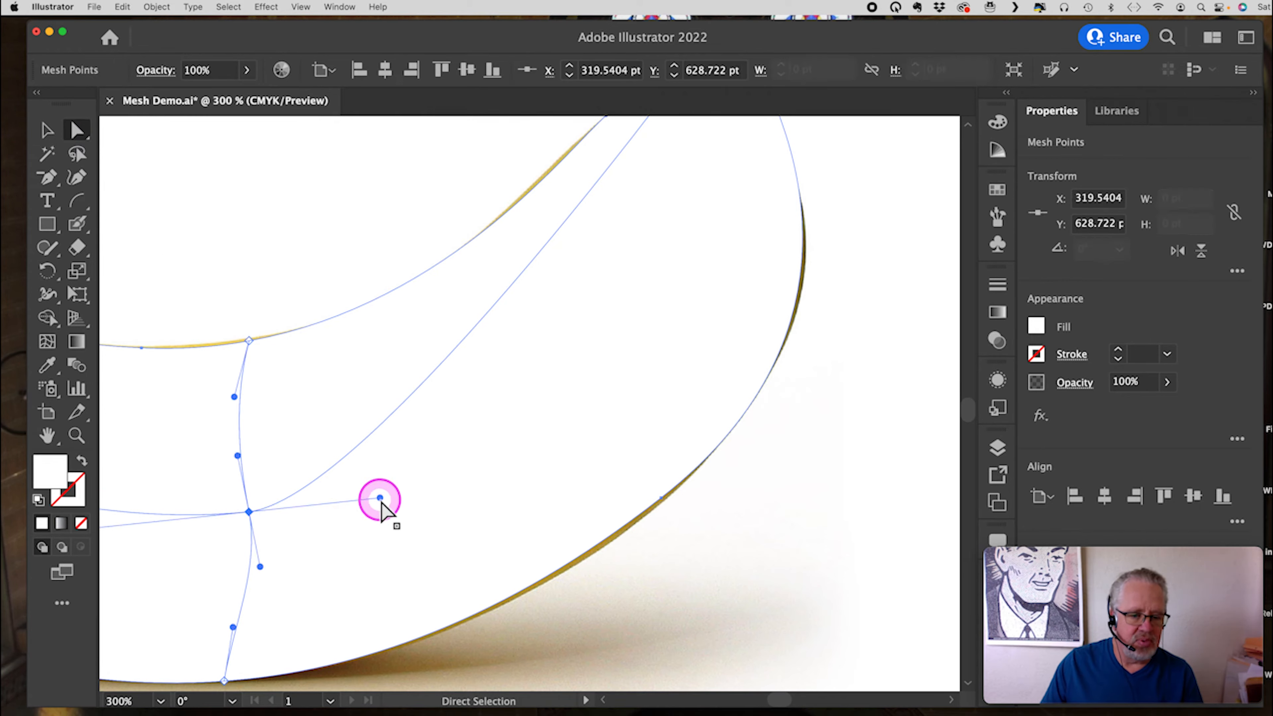
left_click_drag(389, 499, 628, 441)
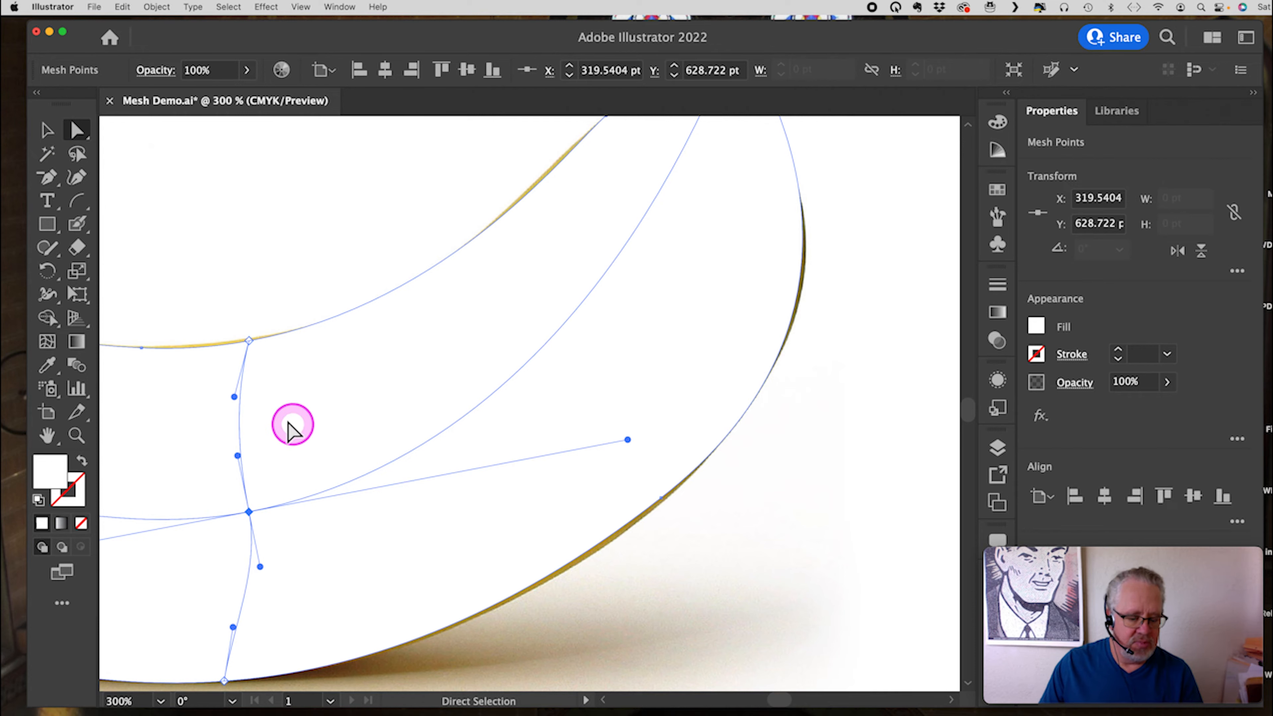
Step: Delete the three extra anchor points on the lengthwise mesh line between the blossom tip and the crosswise line, using the Delete Anchor Point tool
key("space")
left_click_drag(237, 476, 836, 525)
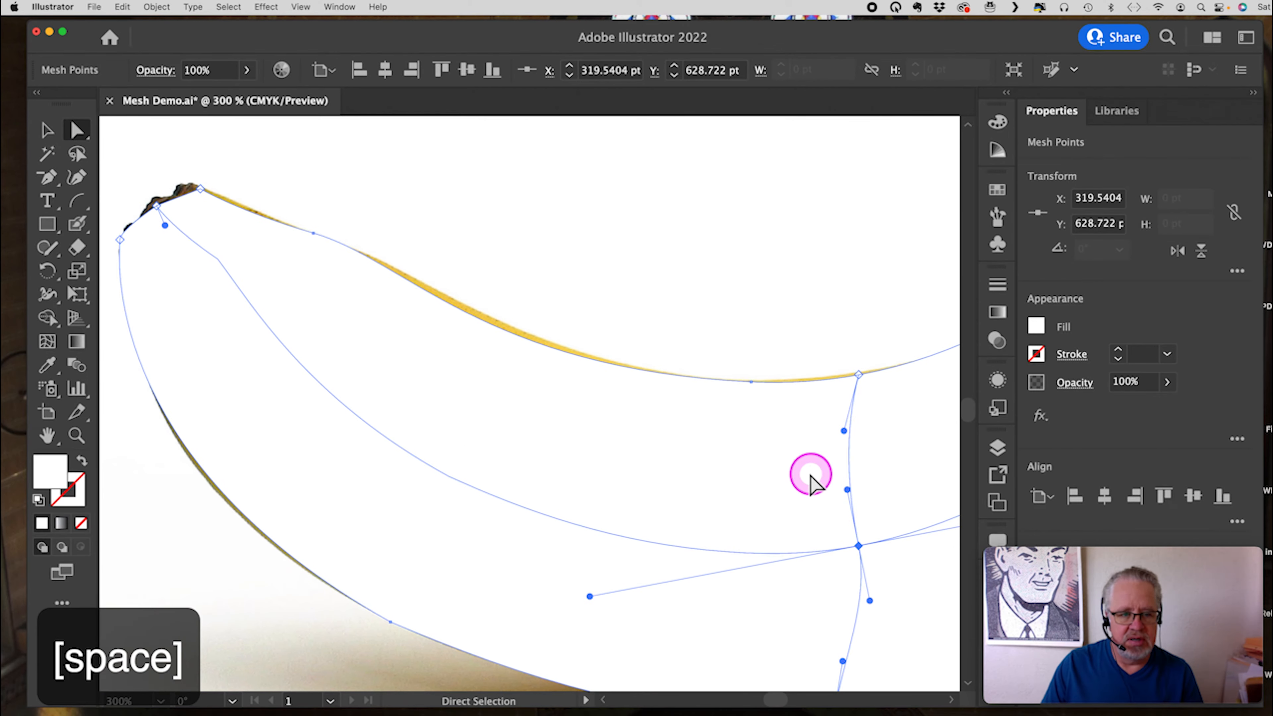
left_click(48, 182)
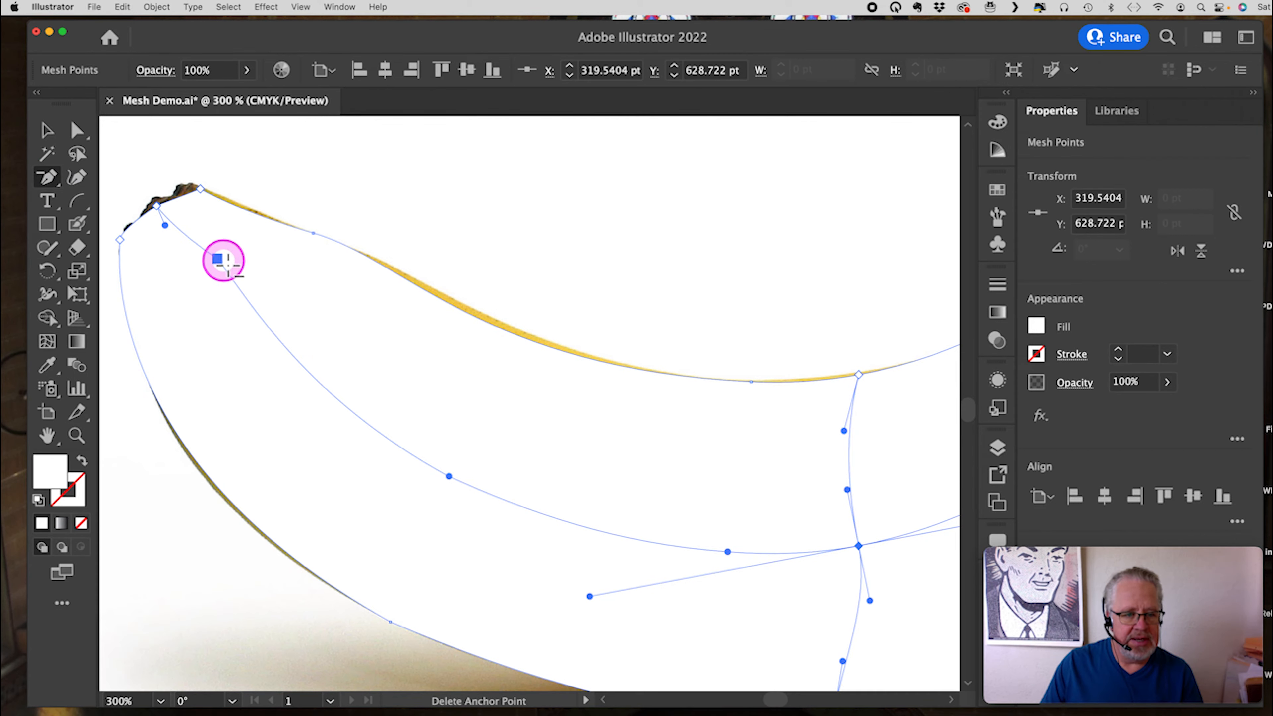
left_click(217, 259)
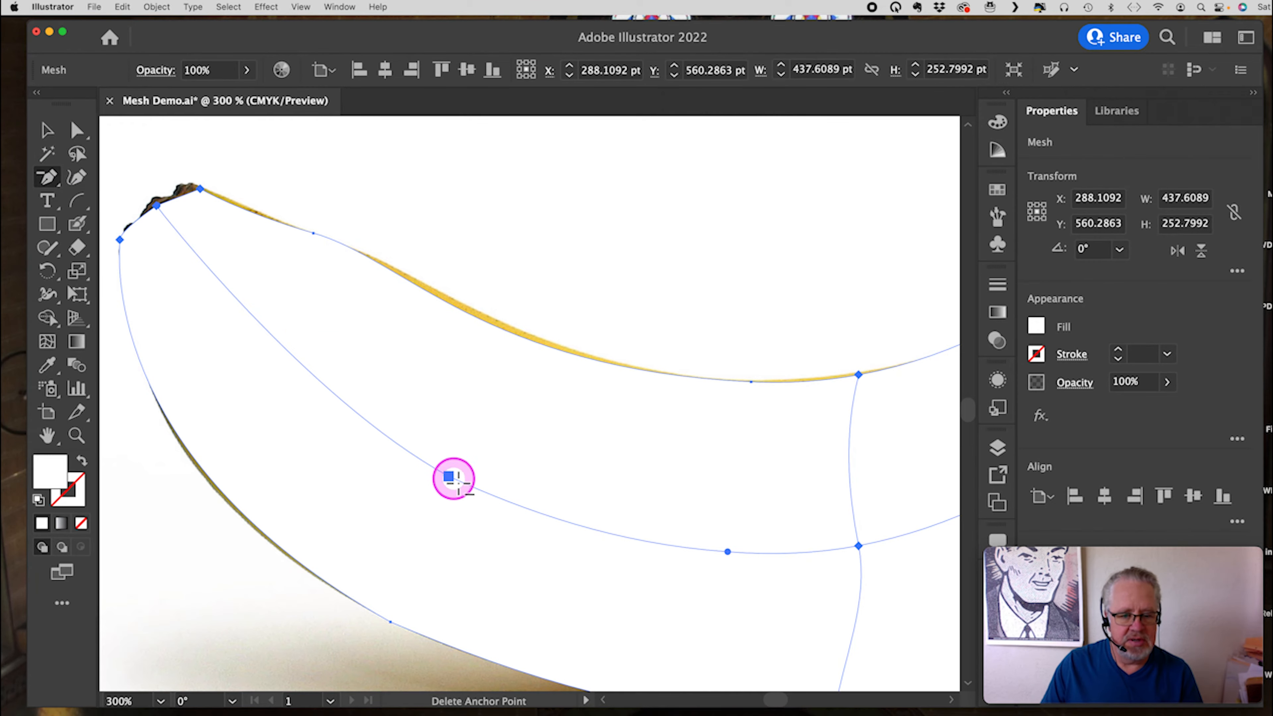
left_click(448, 476)
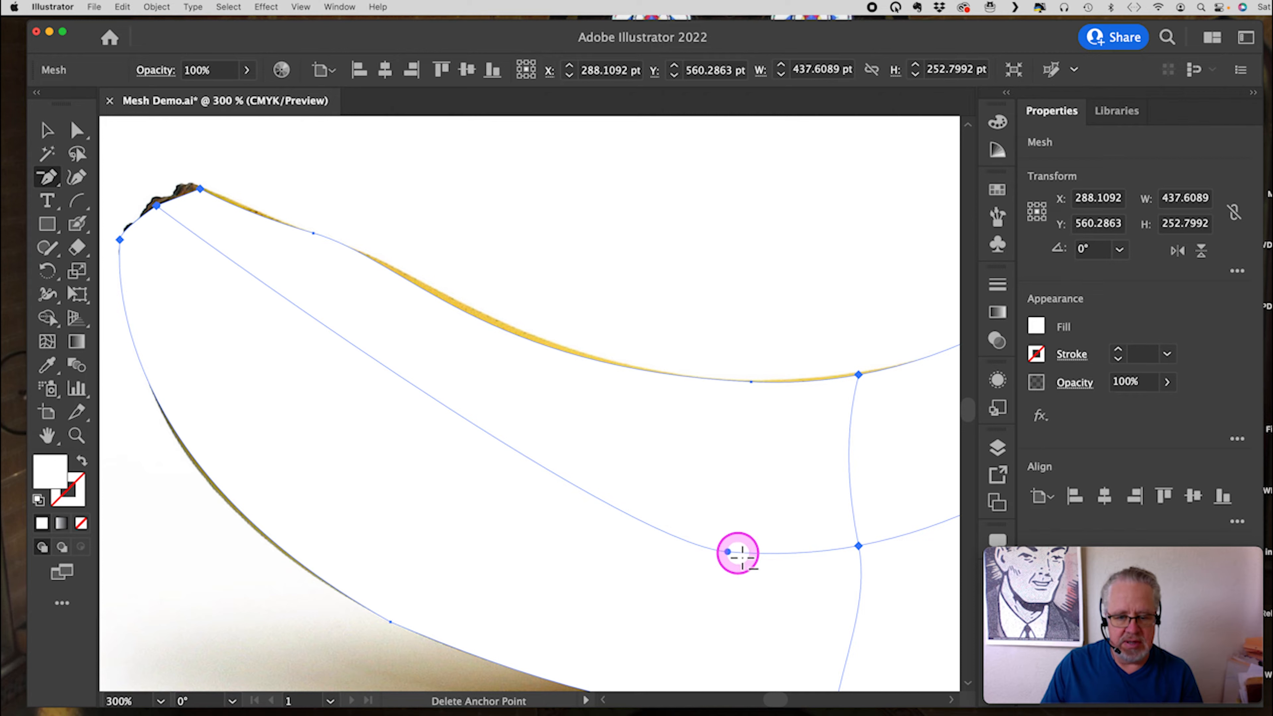
left_click(727, 552)
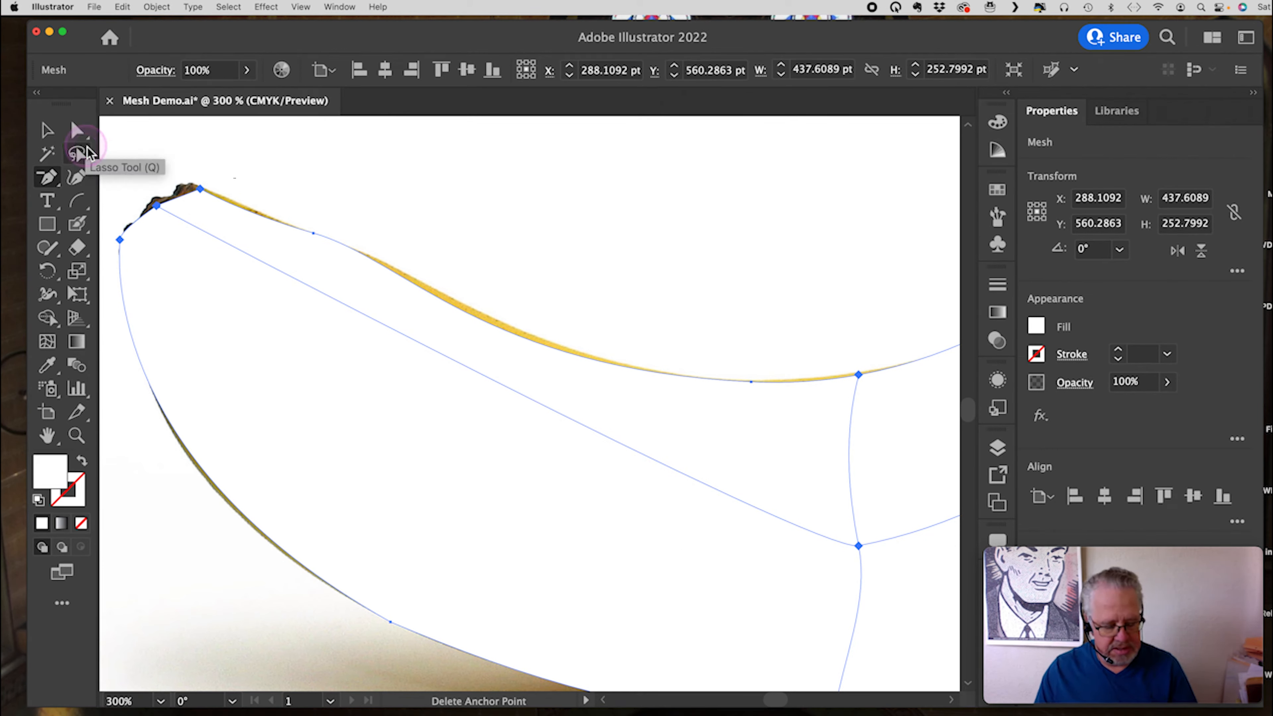
Step: Select the central mesh point and lengthen its blossom-side direction handle to curve that half of the lengthwise line
key("a")
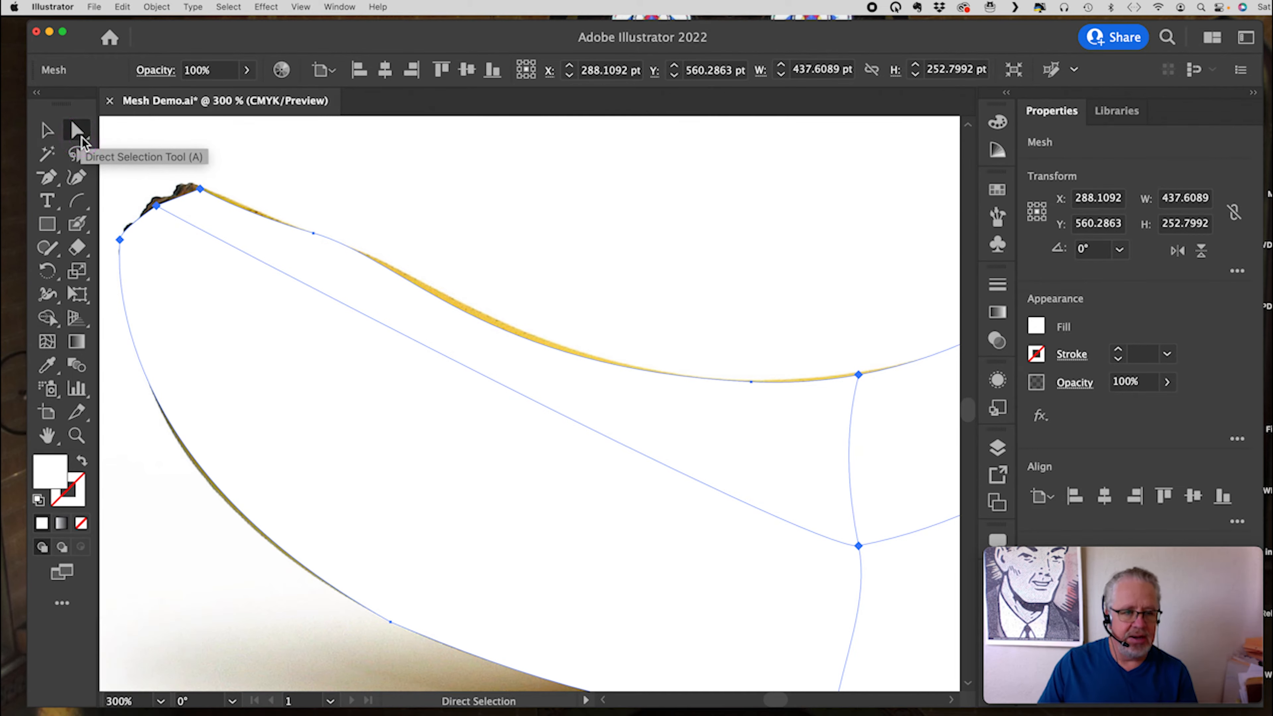
left_click(858, 547)
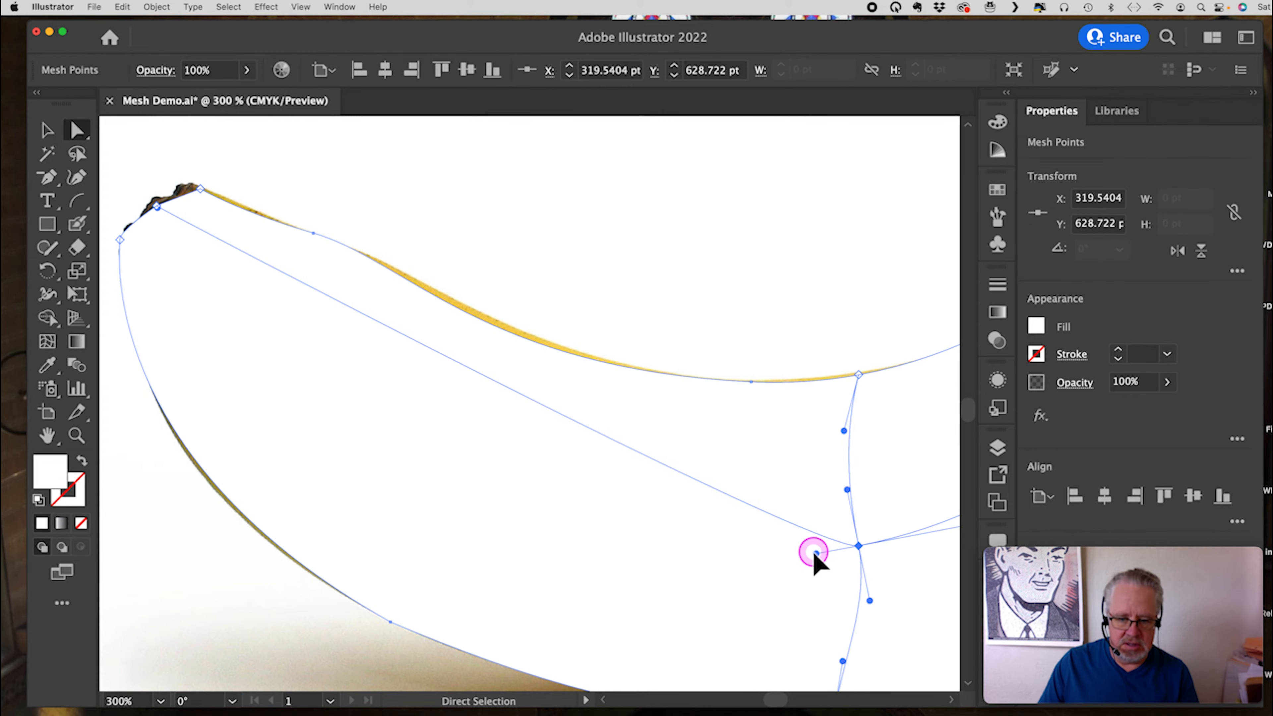
left_click_drag(815, 555, 400, 510)
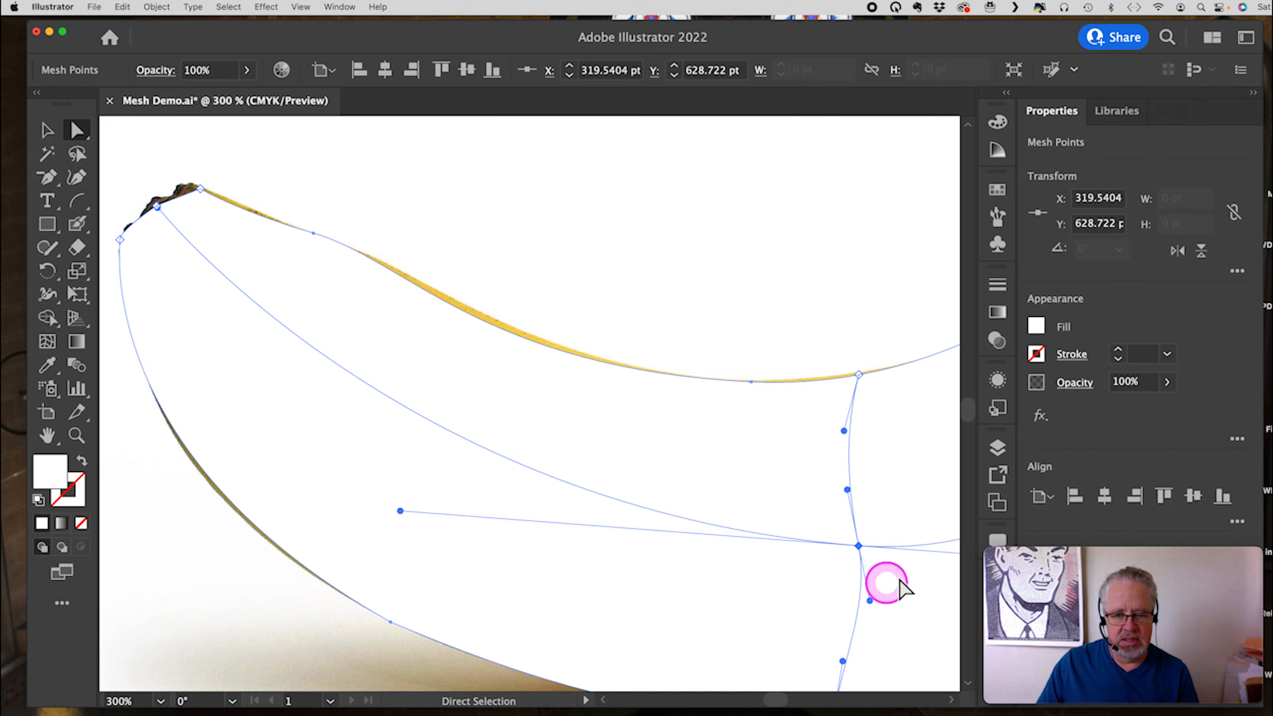
Step: Straighten the upper half of the crosswise mesh line with its direction handles and nearly level the central point's lengthwise handles
left_click(77, 435)
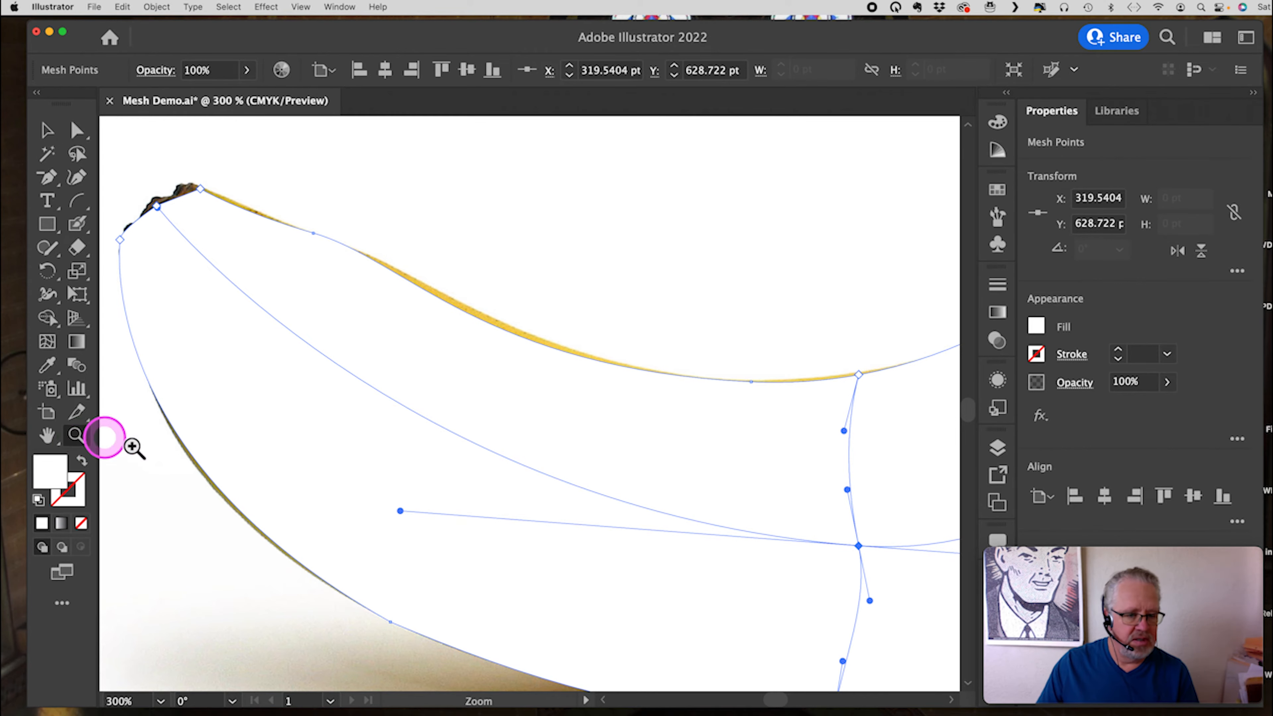
left_click(781, 504, "alt")
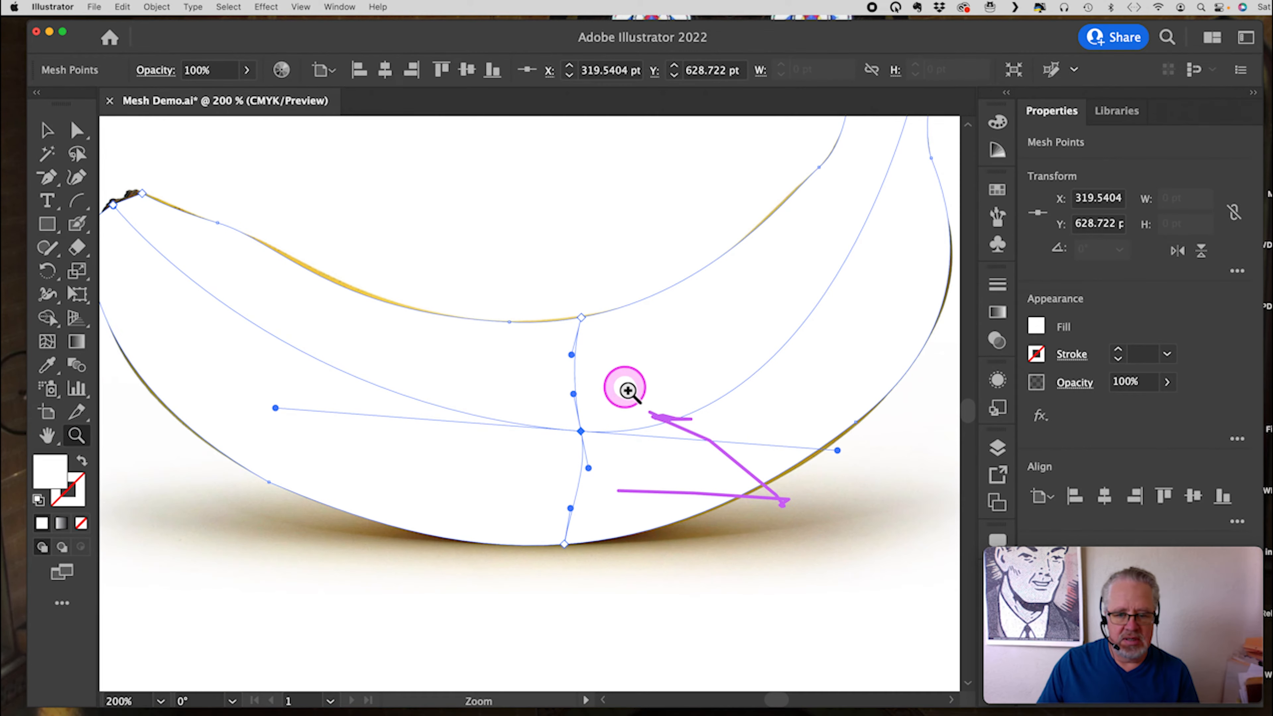
left_click(77, 129)
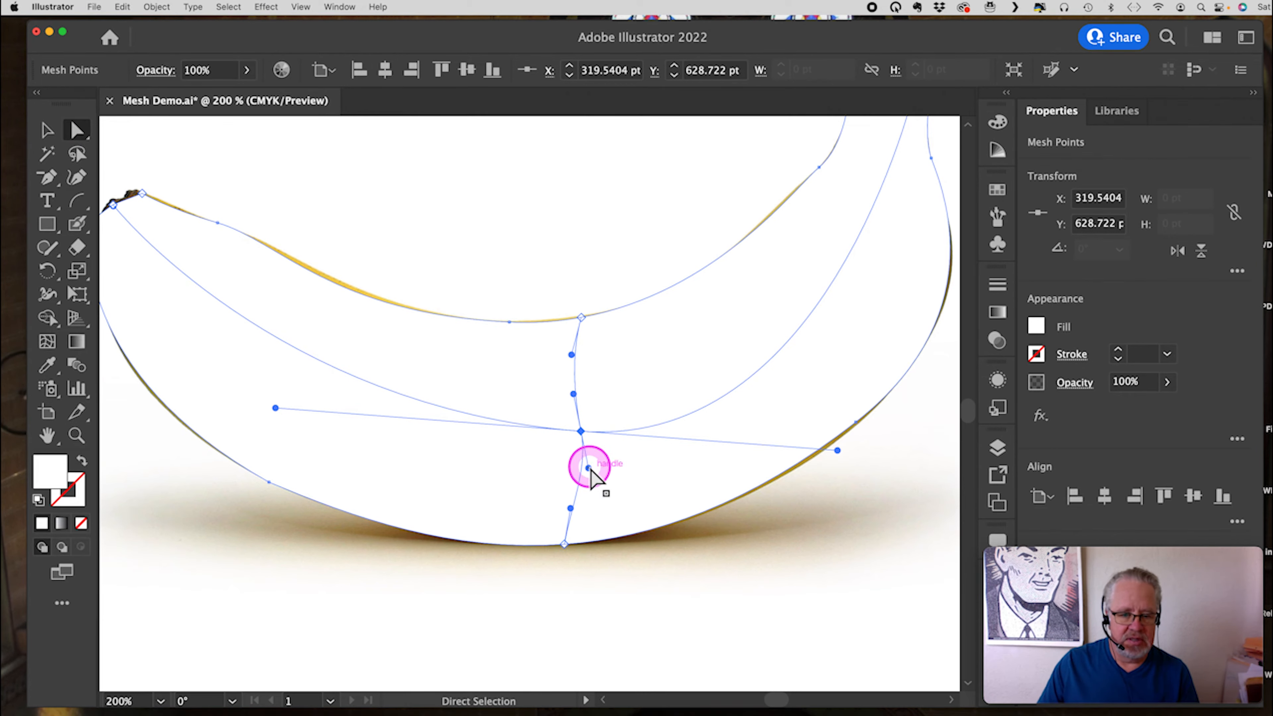
left_click_drag(589, 470, 581, 467)
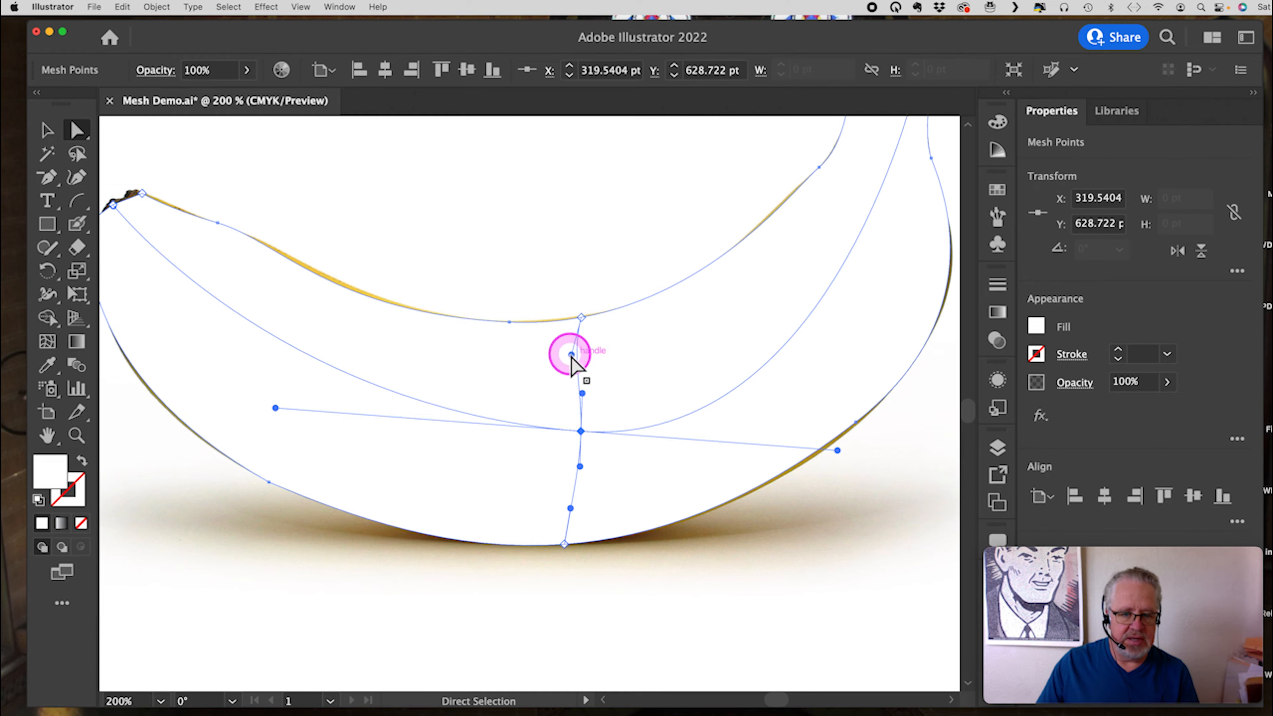
left_click_drag(571, 355, 581, 357)
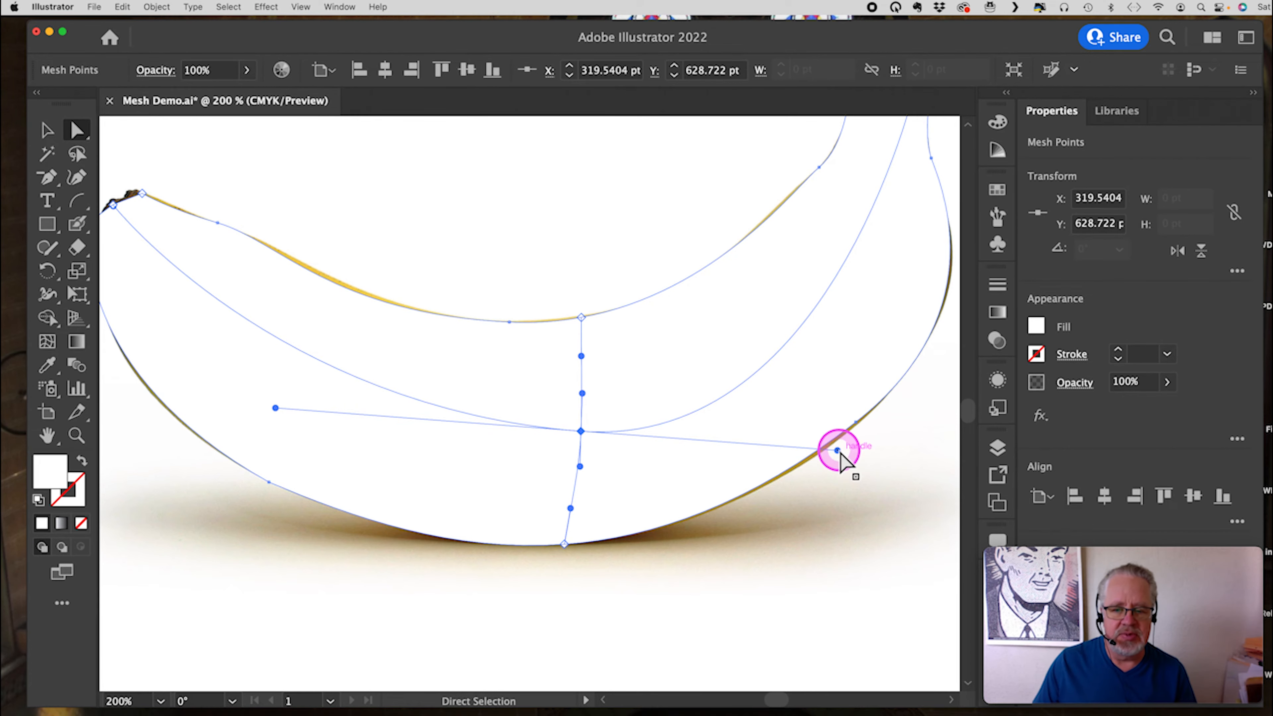
left_click_drag(837, 450, 837, 437)
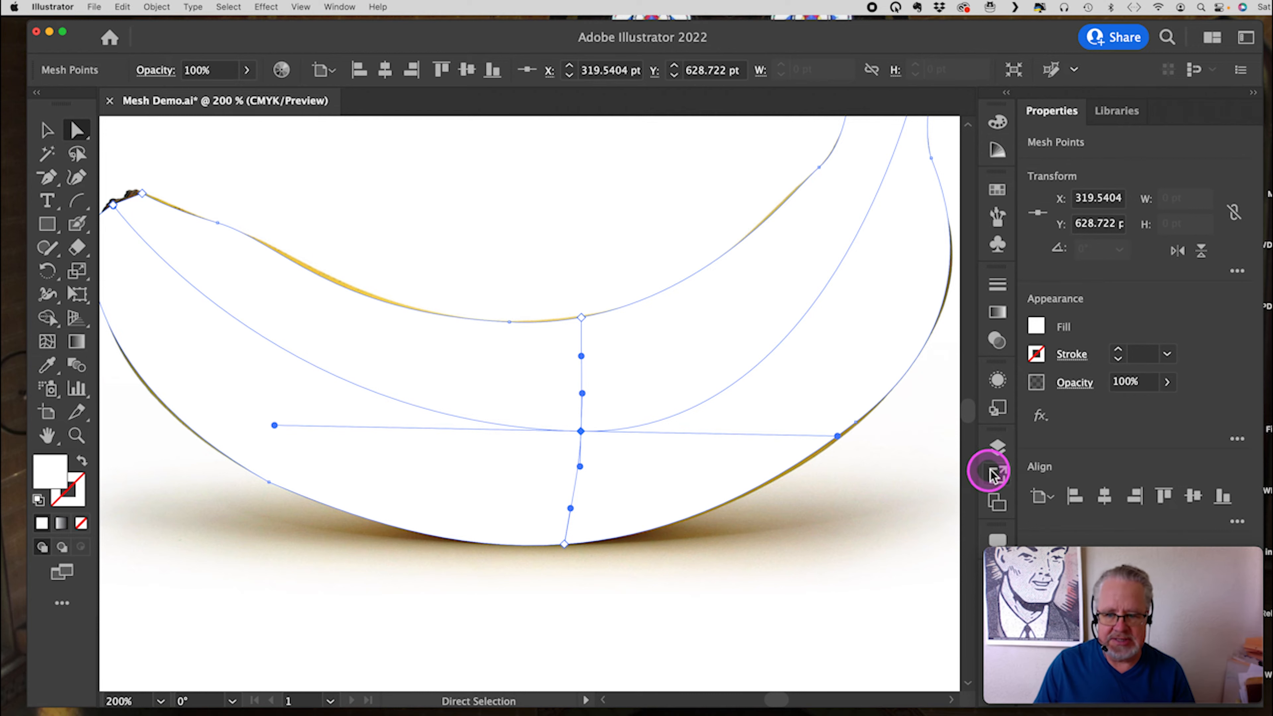
Step: Unlock Layer 2 and accept its layer options with Template enabled and Dim Images to 100%
left_click(998, 446)
left_click(929, 478)
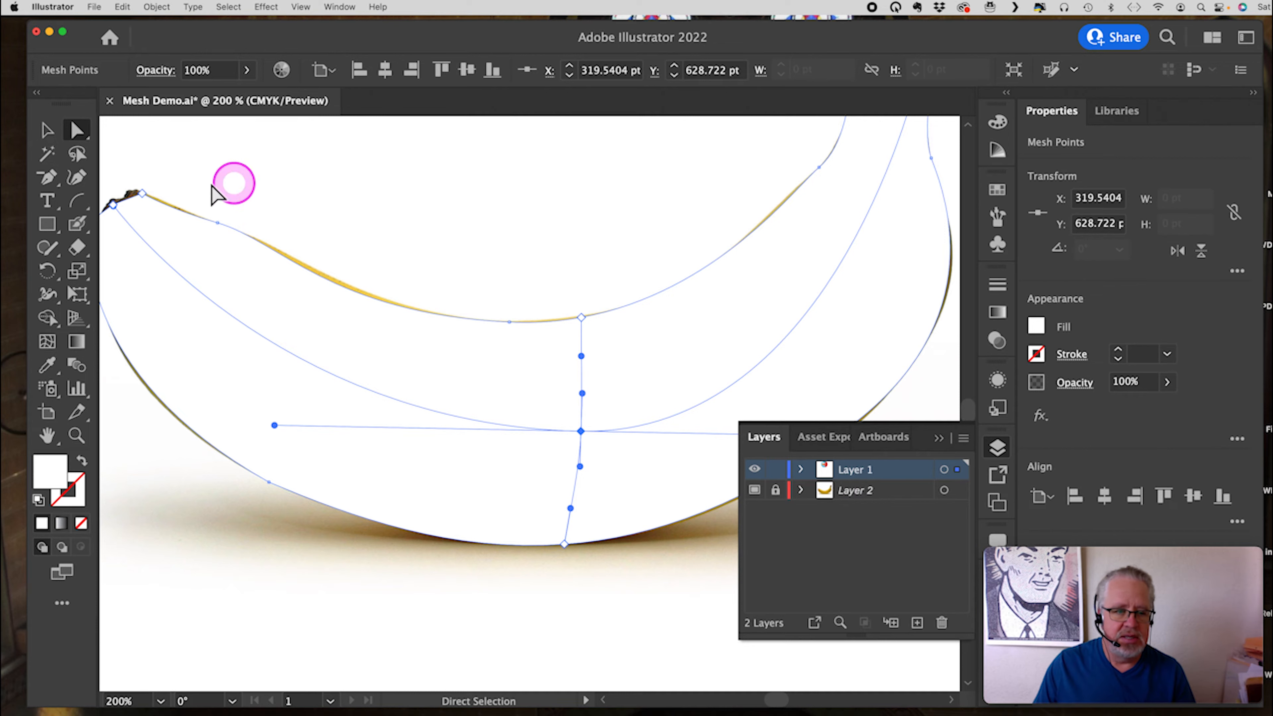
left_click(48, 133)
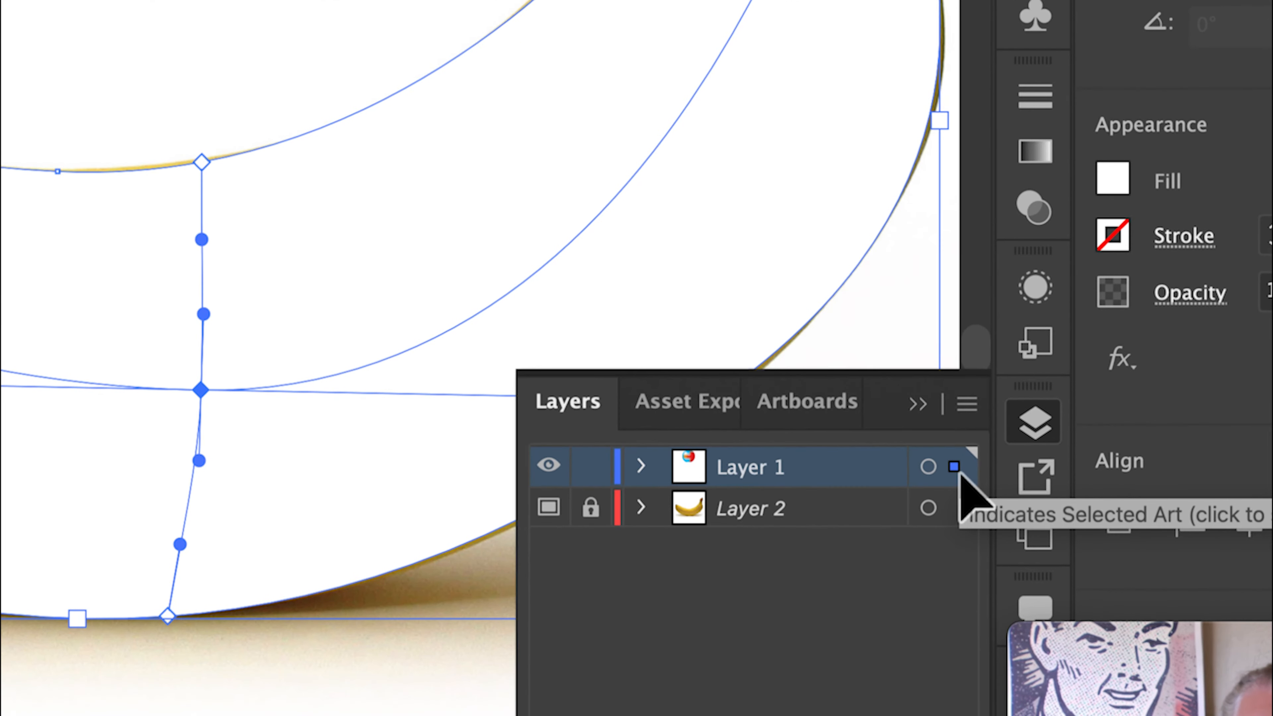
left_click(954, 469)
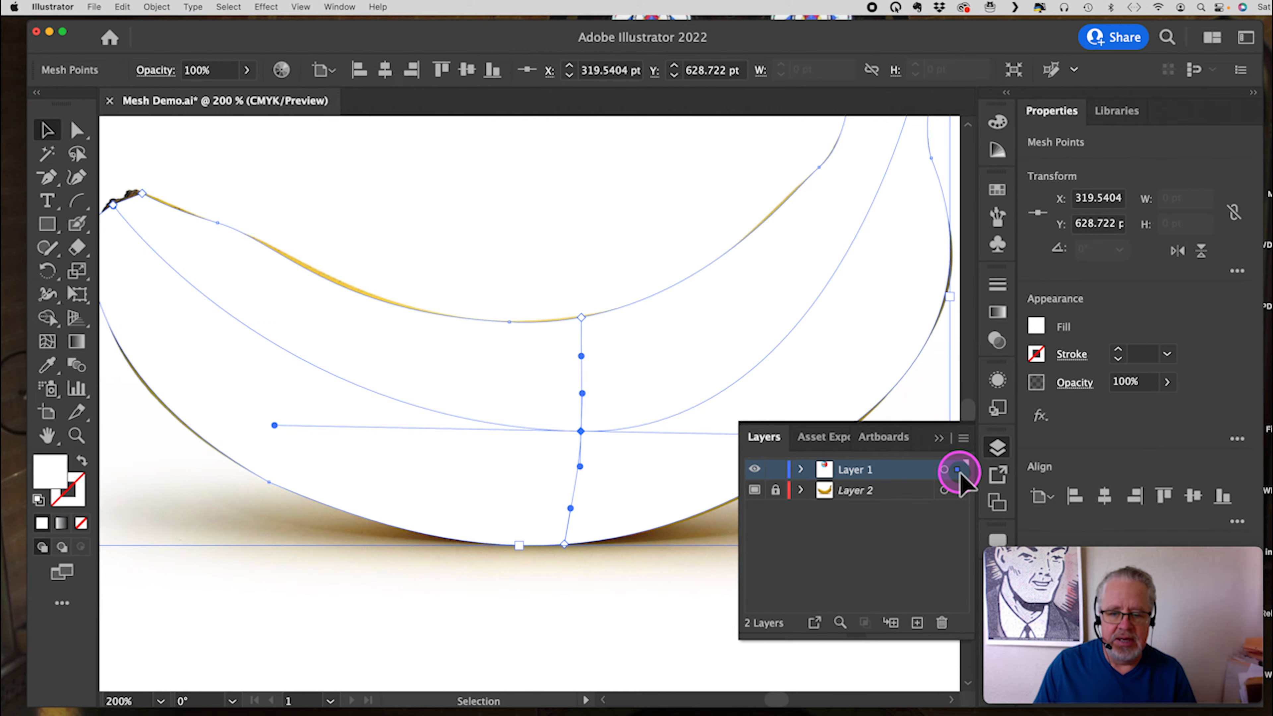
left_click(777, 490)
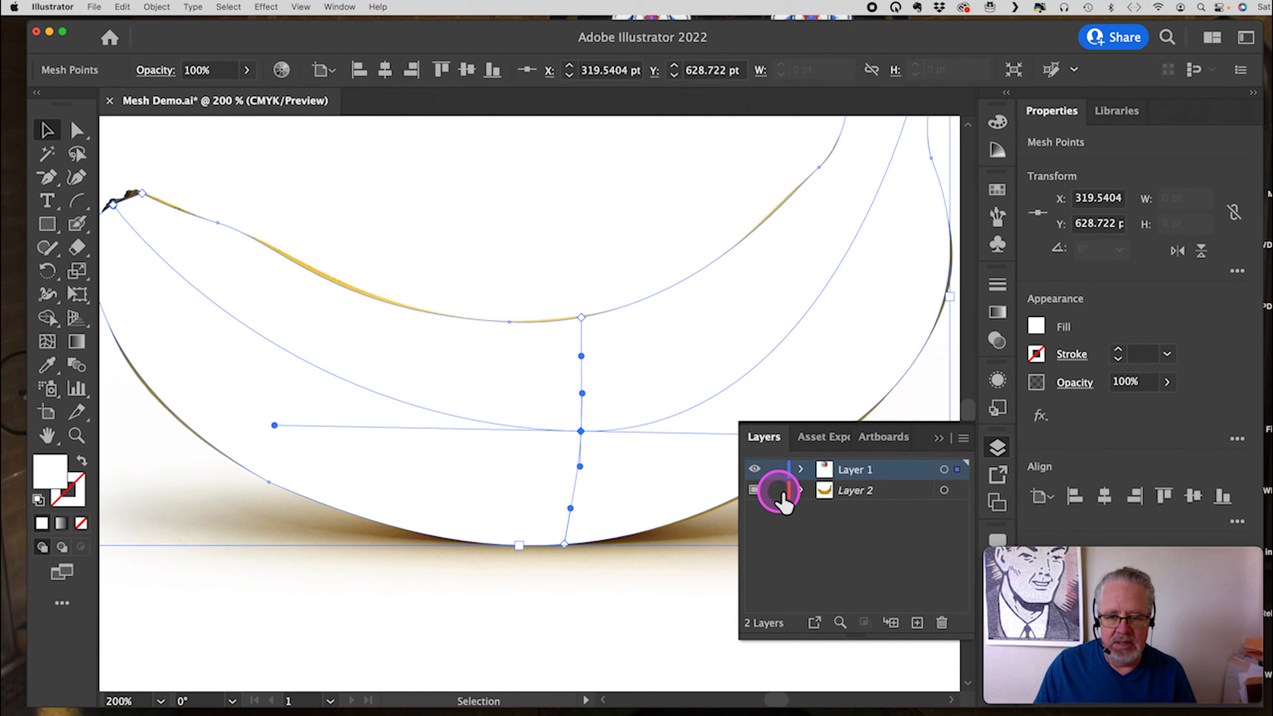
double_click(911, 498)
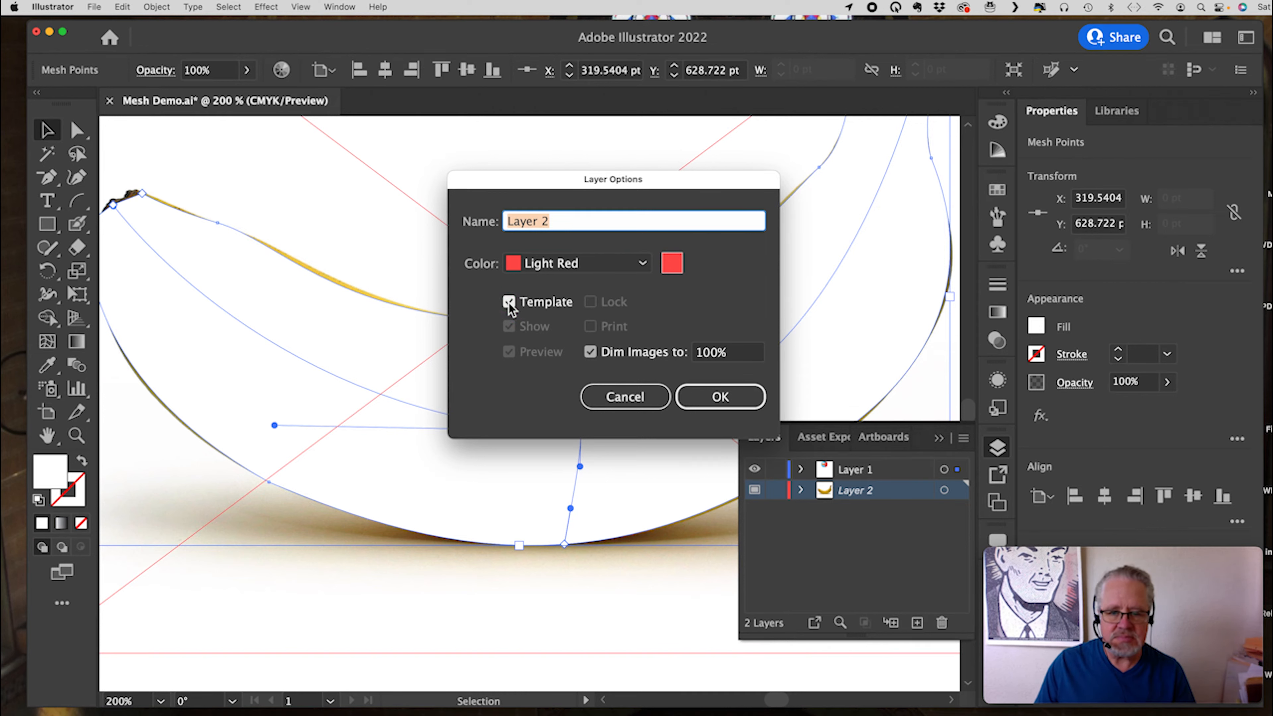
left_click(707, 353)
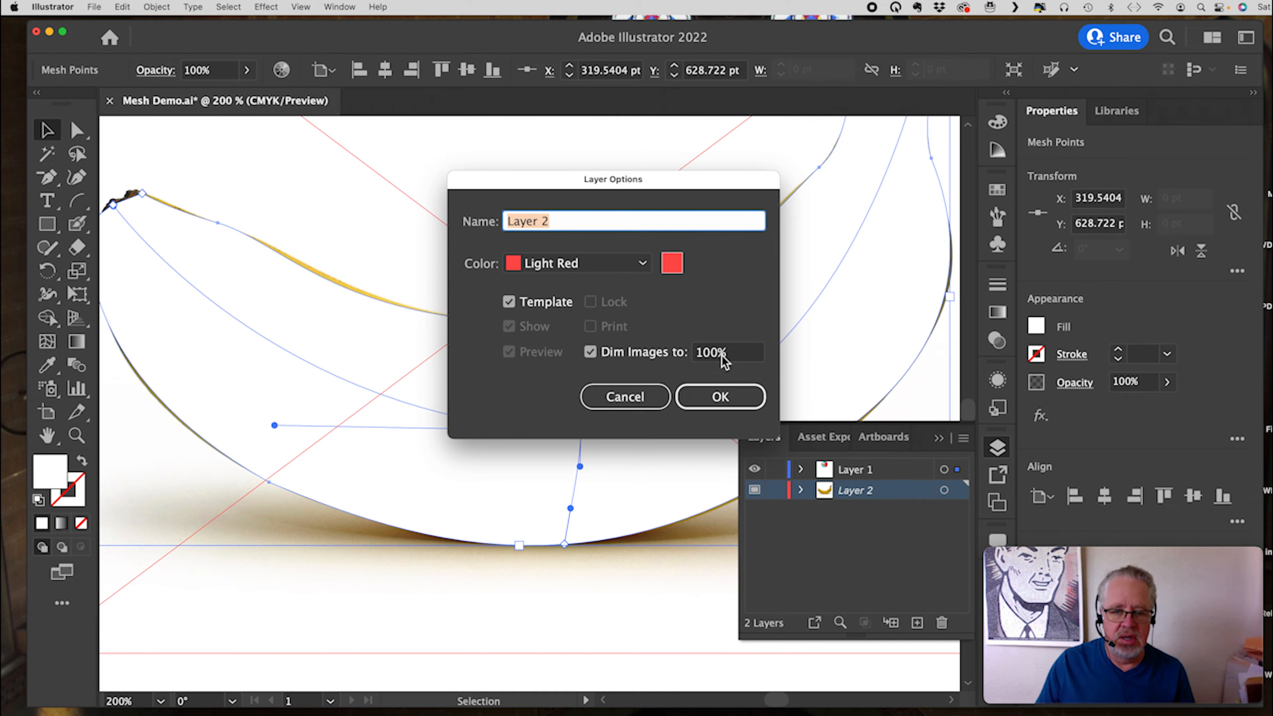
left_click(725, 396)
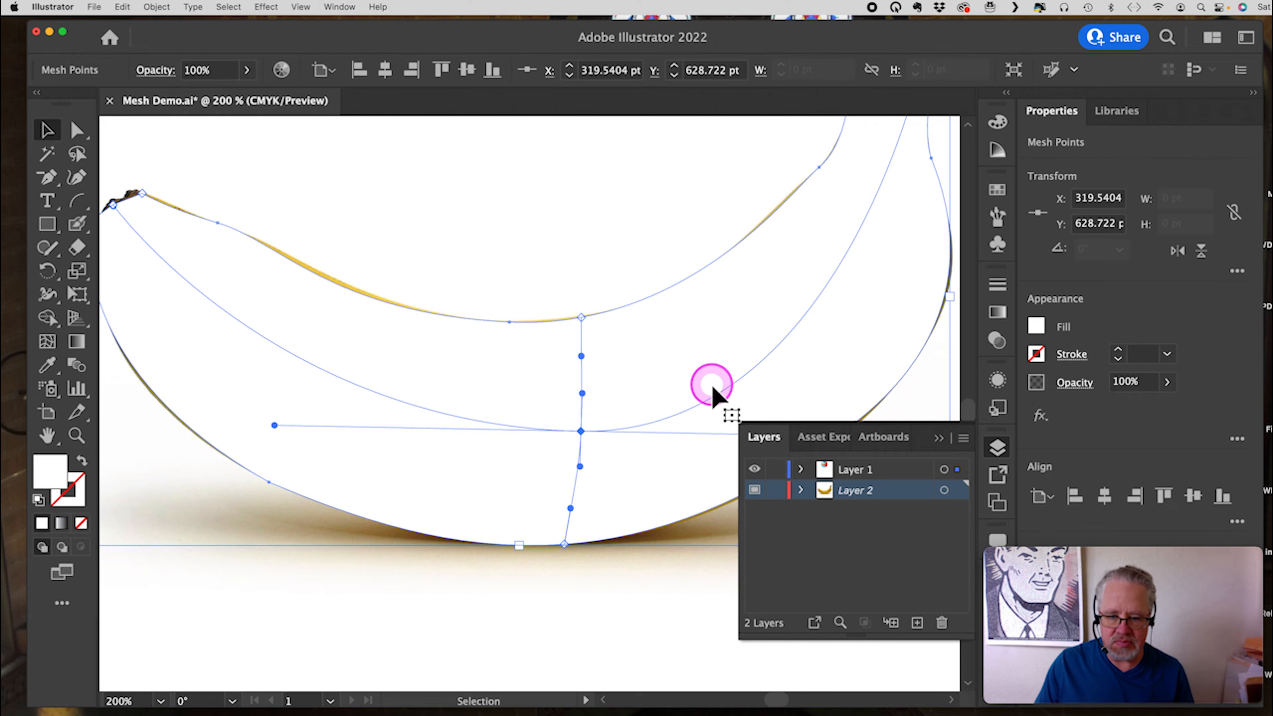
left_click(937, 440)
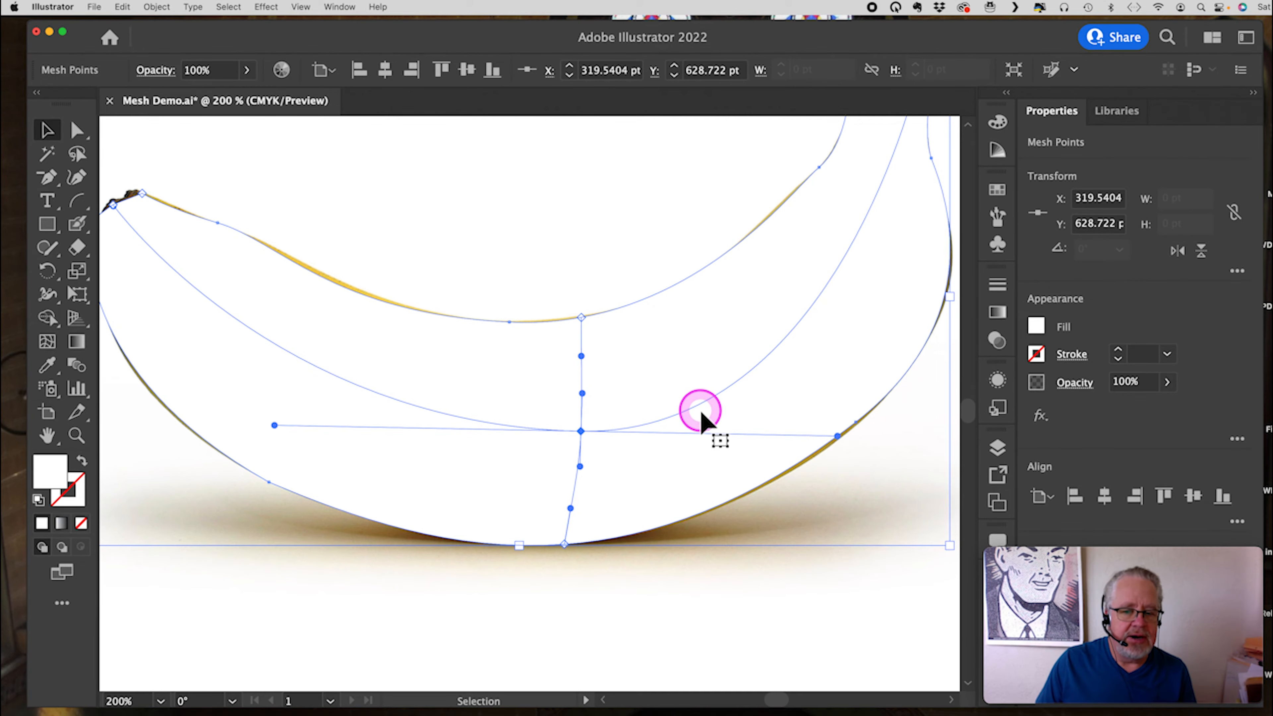
Step: Dismiss the canvas context menu and lock the banana photo's Layer 2 again
left_click(77, 434)
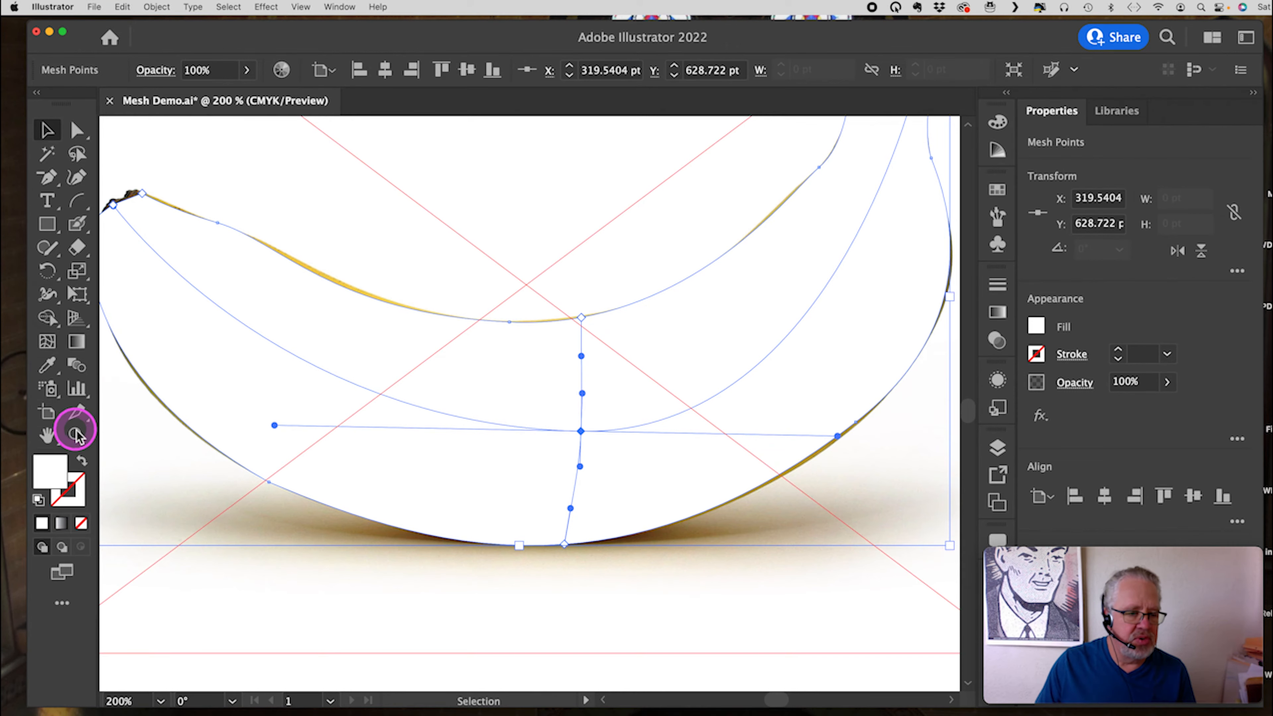
right_click(390, 382)
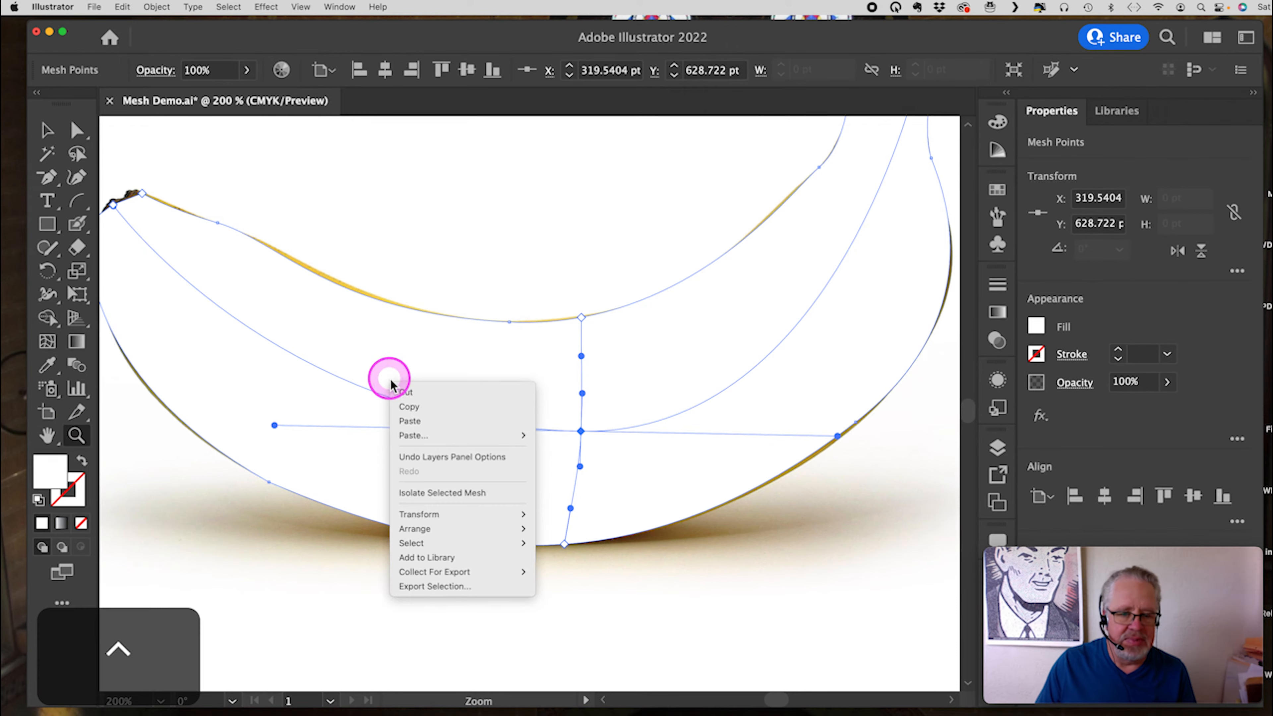
left_click(1008, 455)
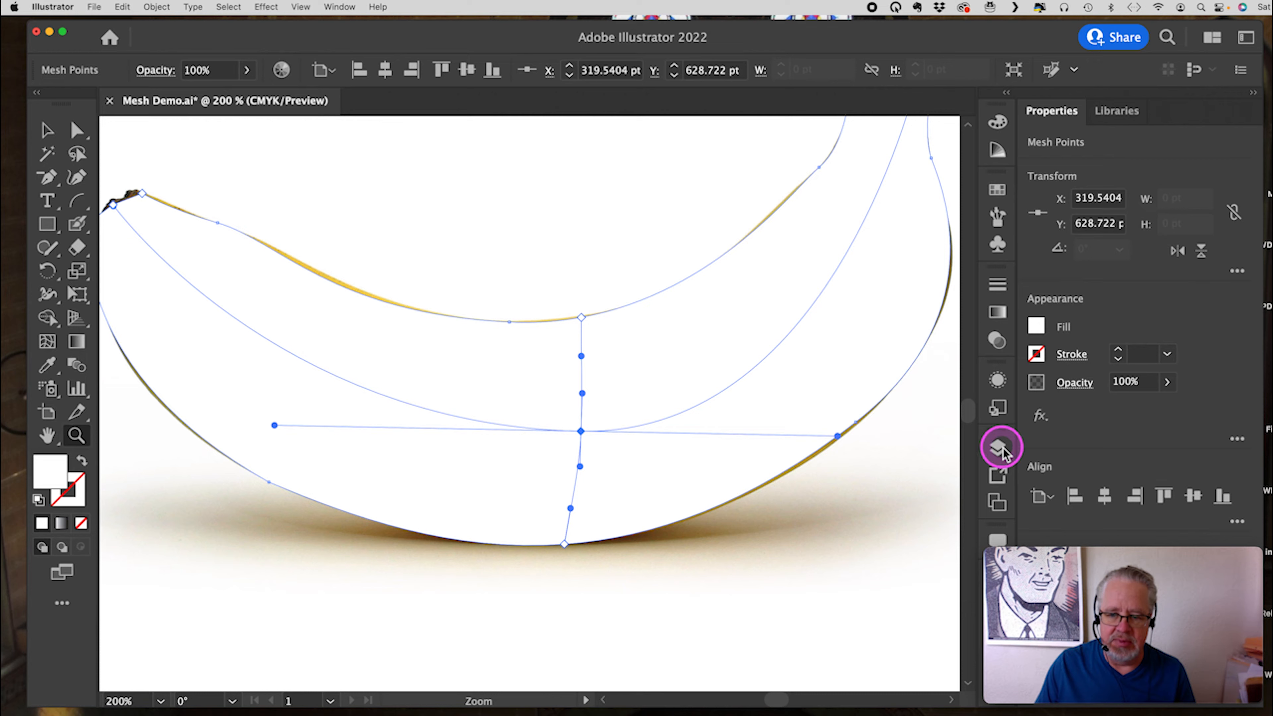
left_click(1003, 450)
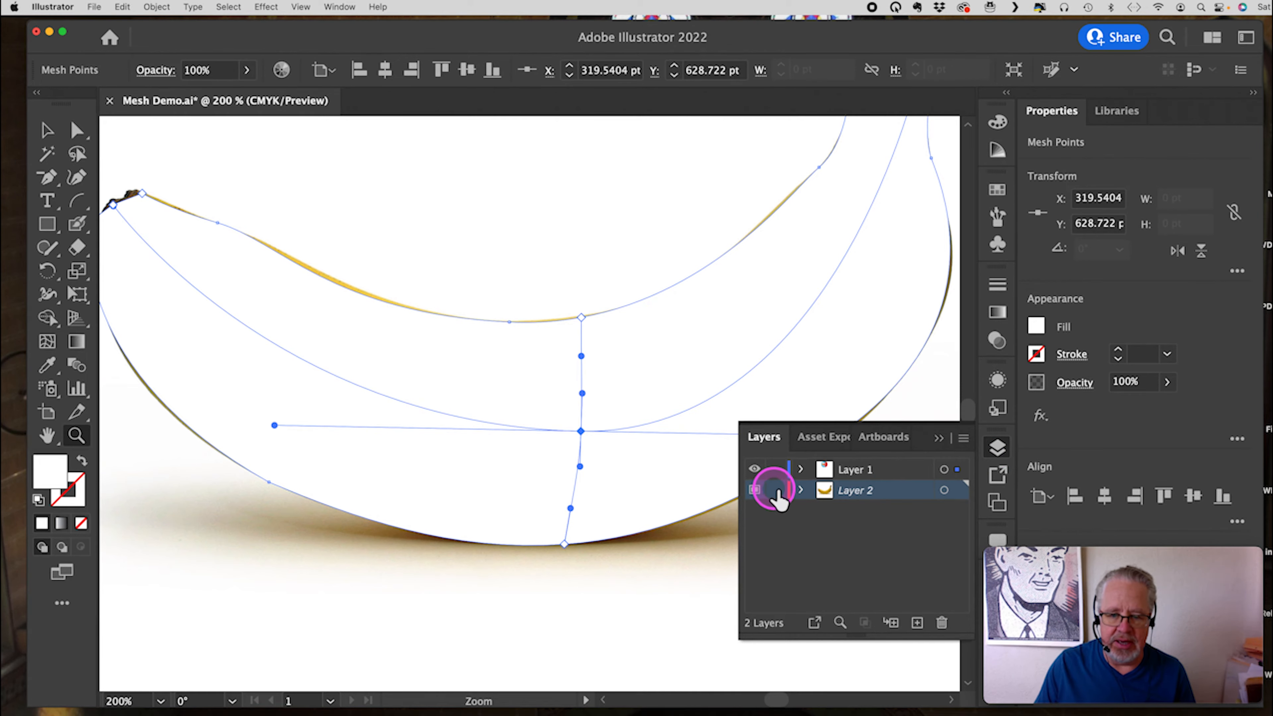
left_click(776, 493)
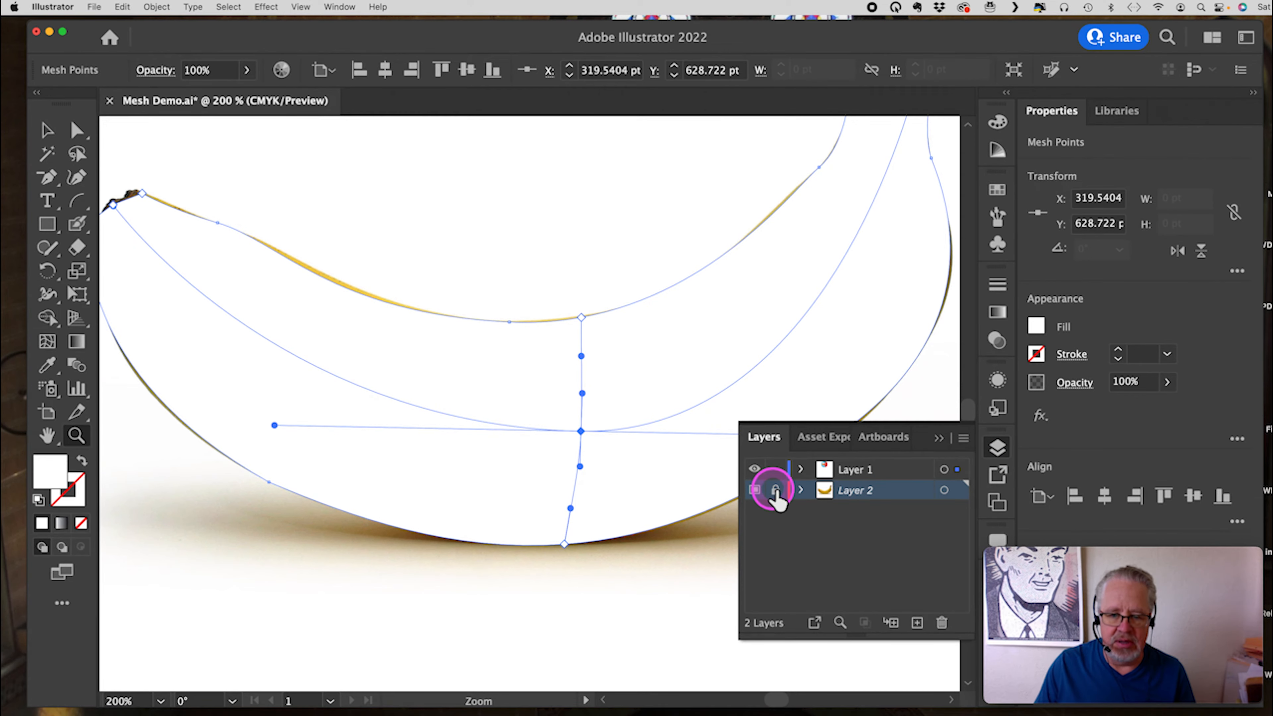
left_click(940, 438)
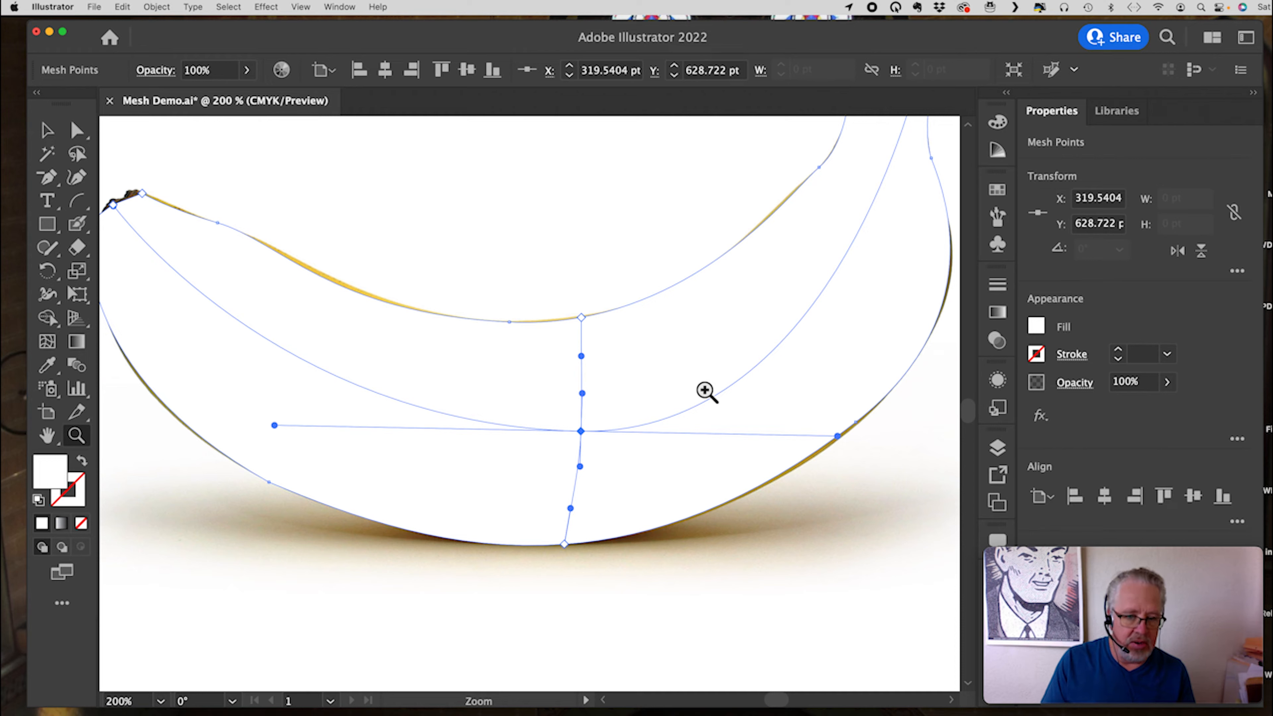
Step: Switch to Outline view and move the central mesh point to about X 314.7 pt, Y 627.3 pt
key("super+y")
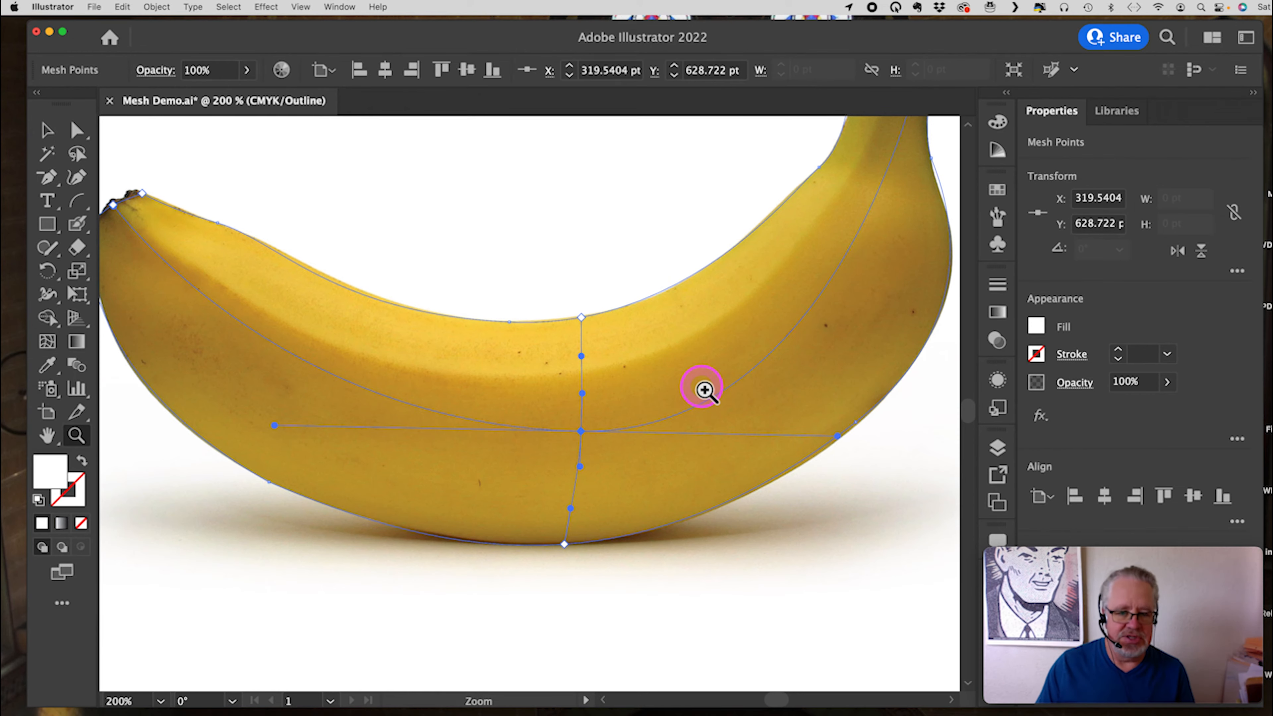
left_click(46, 130)
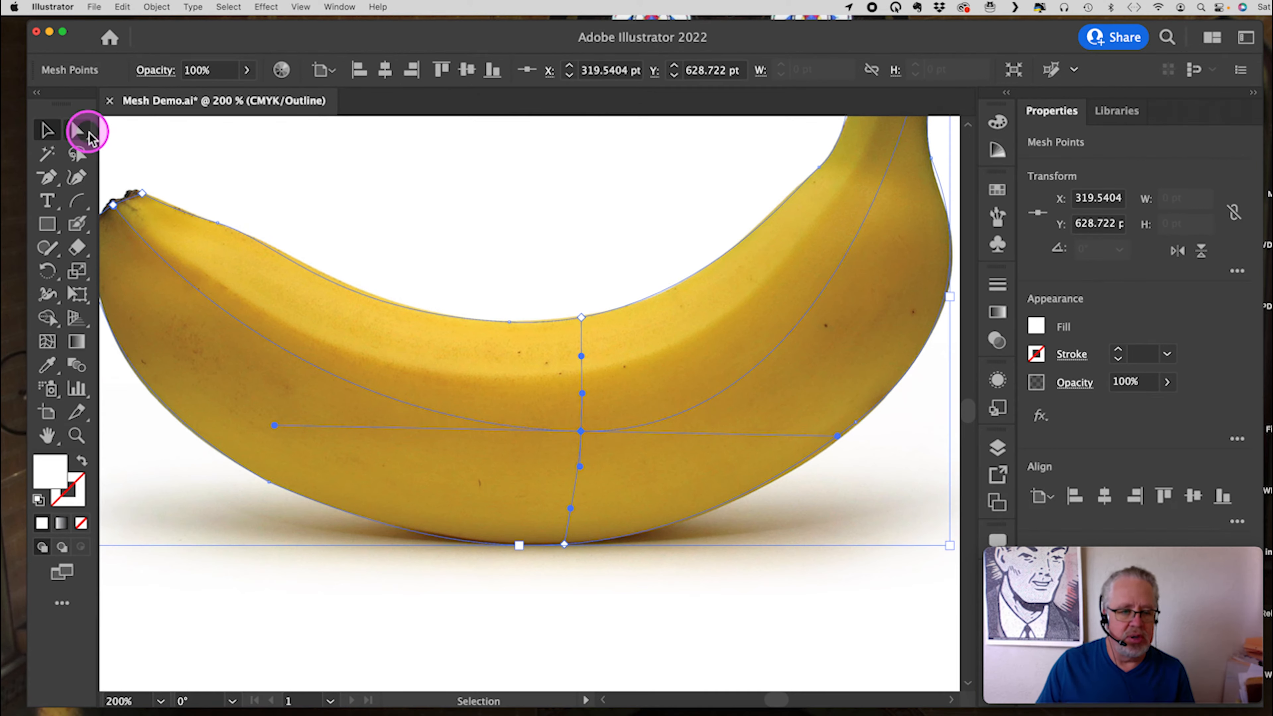
left_click(78, 130)
left_click(579, 430)
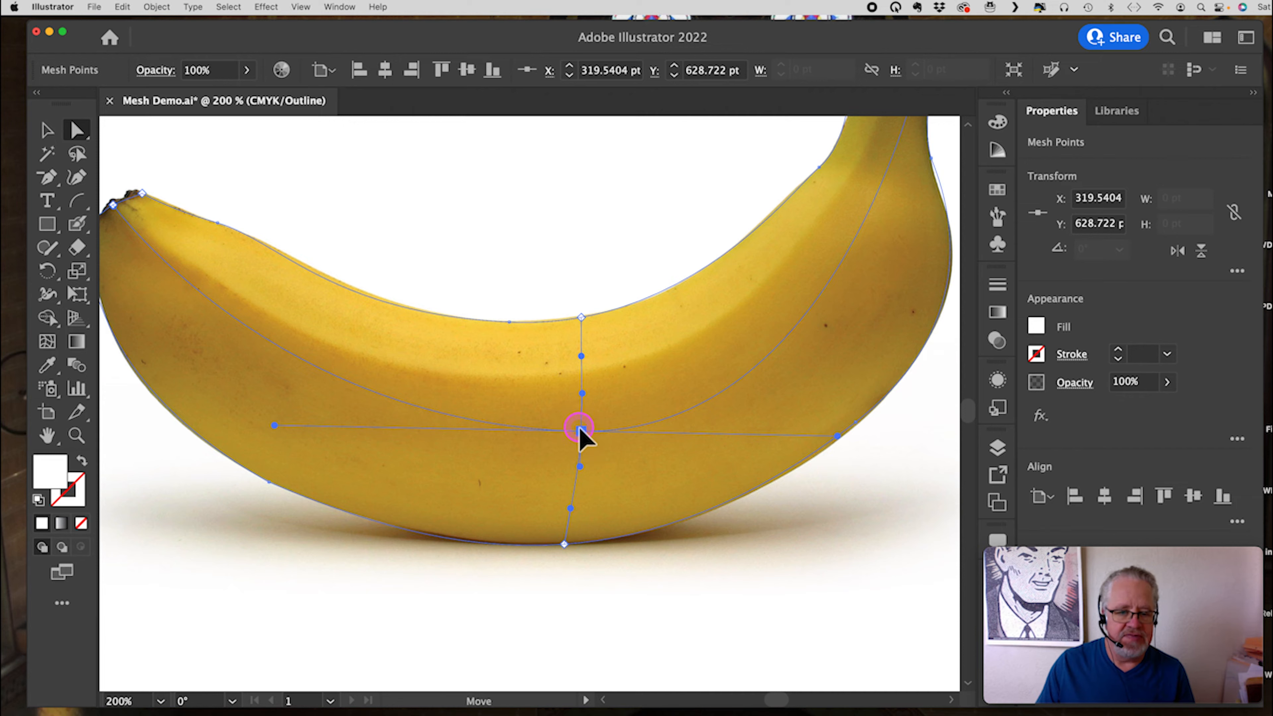
left_click_drag(579, 430, 572, 427)
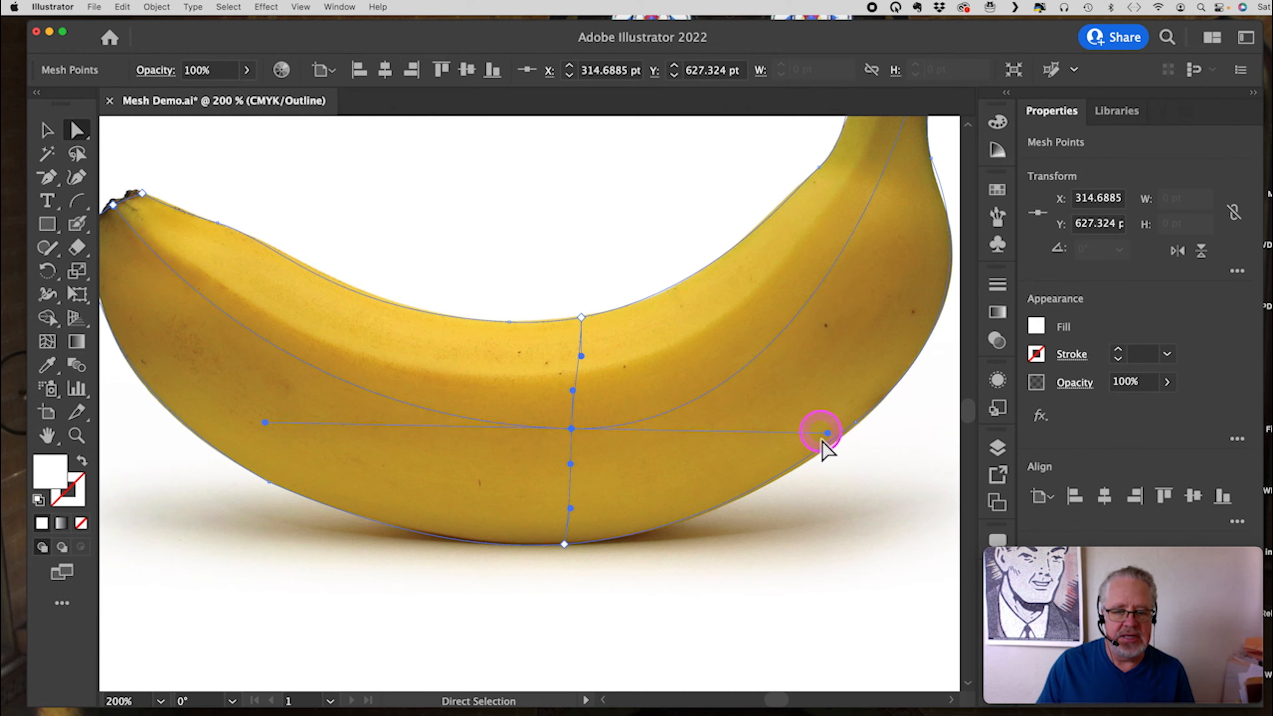
Step: Level the central mesh point's lengthwise handles and add a lengthwise mesh line along the ridge at about X 317.5 pt, Y 598.5 pt
mouse_move(827, 432)
left_mouse_down()
mouse_move(810, 430)
mouse_move(860, 429)
mouse_move(810, 430)
mouse_move(832, 429)
left_mouse_up()
left_click(571, 428)
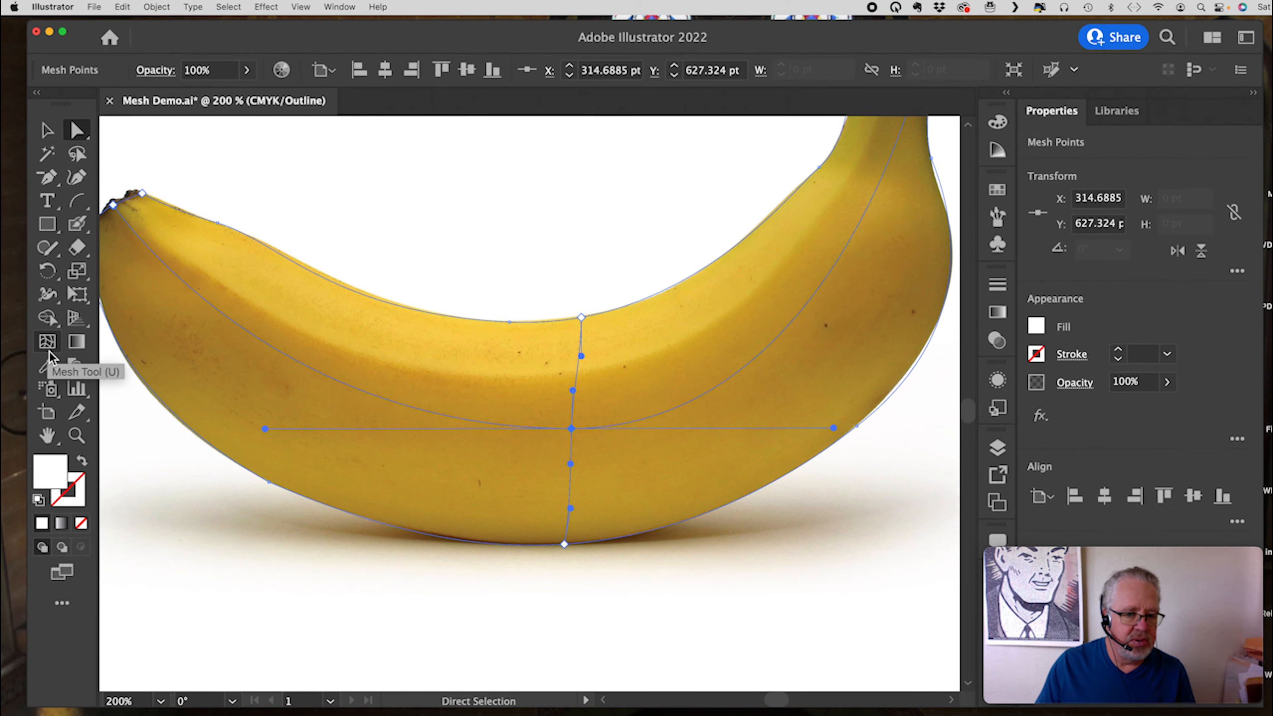
key("u")
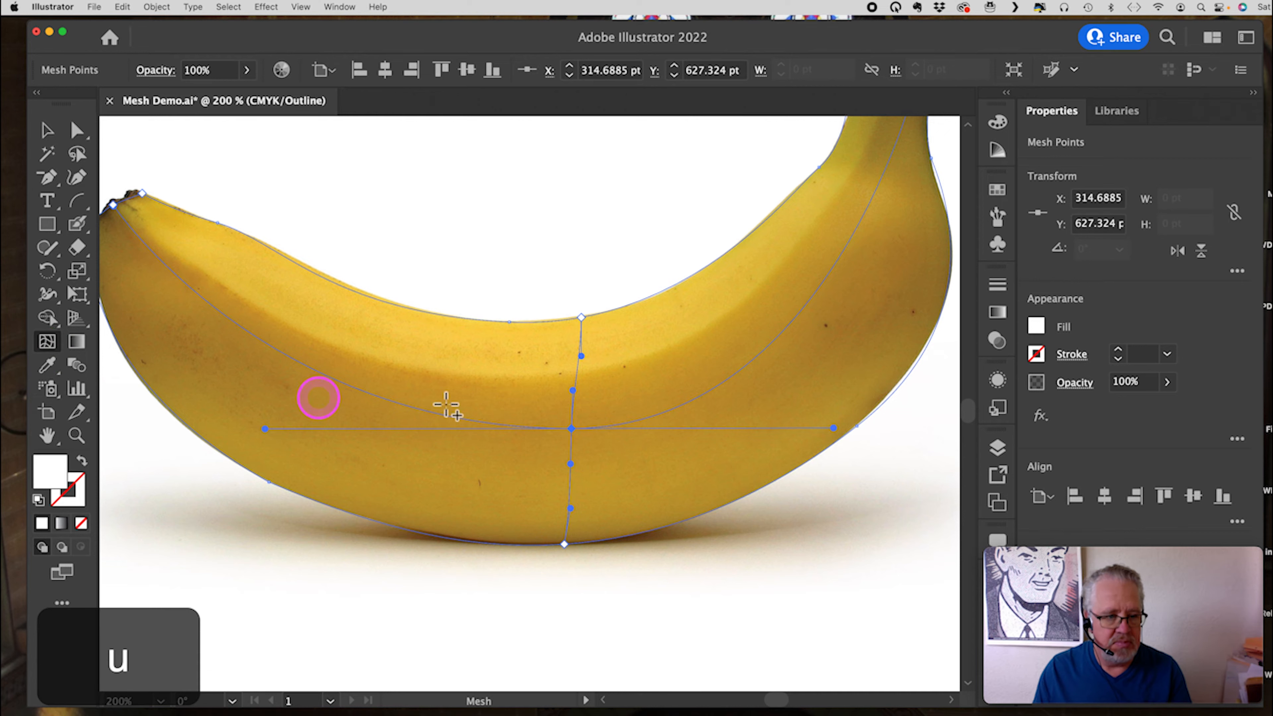
left_click(577, 372)
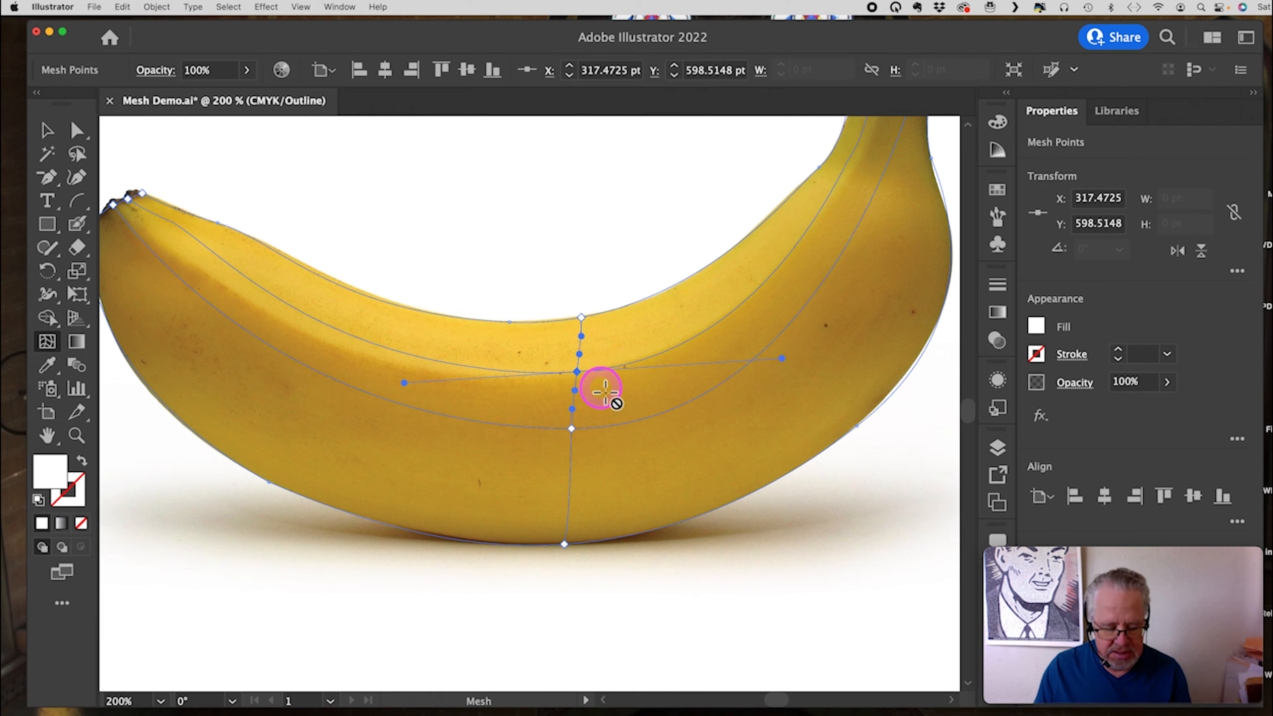
Step: Fit the new mesh line to the banana's ridge with its direction handle and delete the extra anchor points along it
key("a")
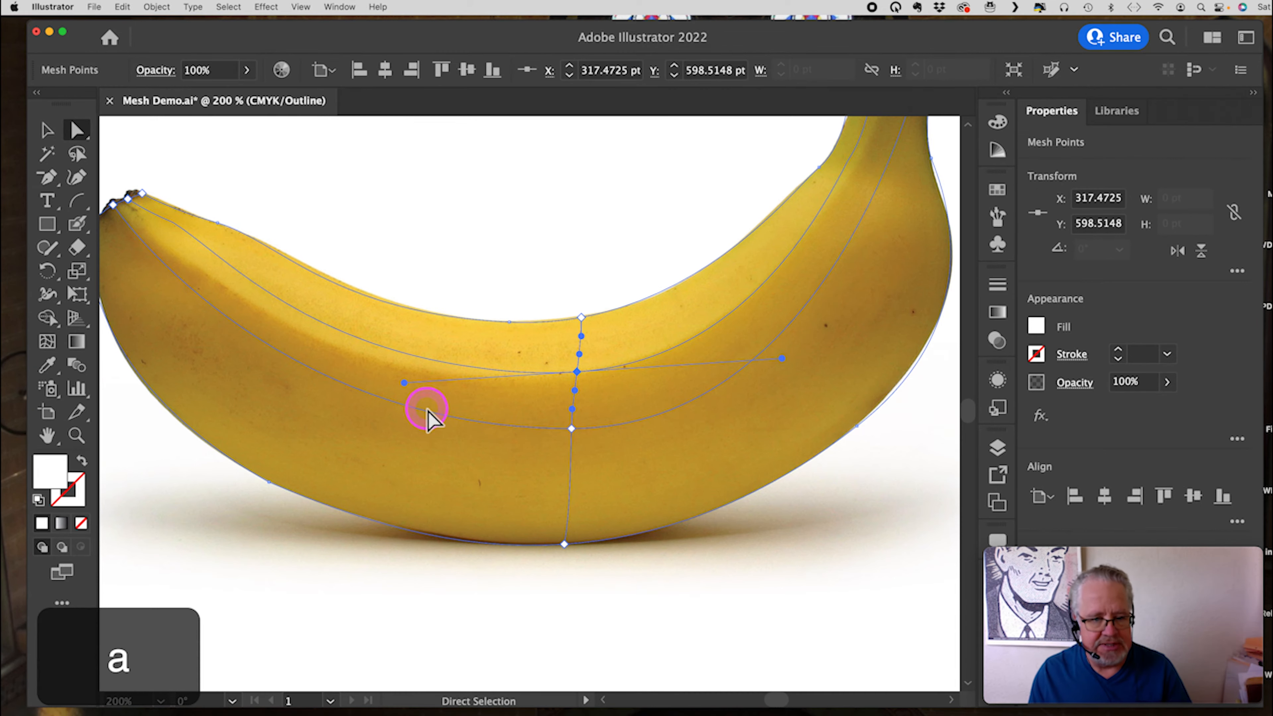
left_click_drag(404, 383, 382, 389)
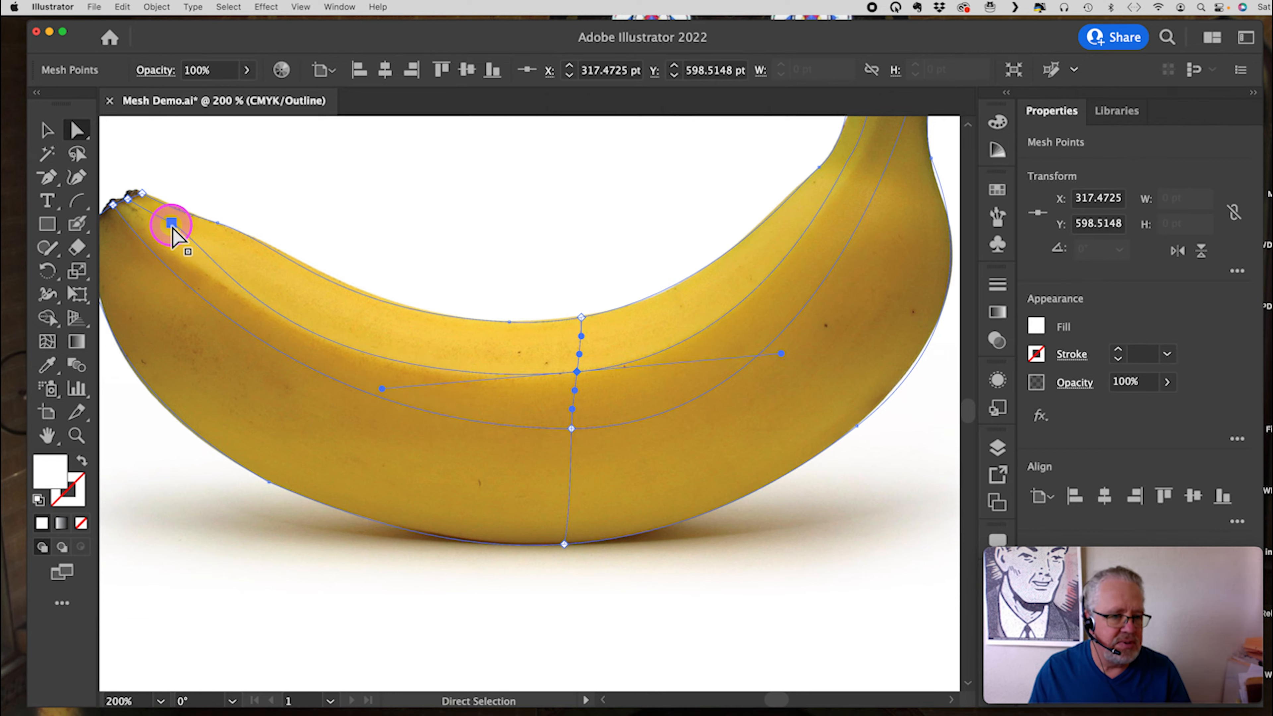
left_click(47, 176)
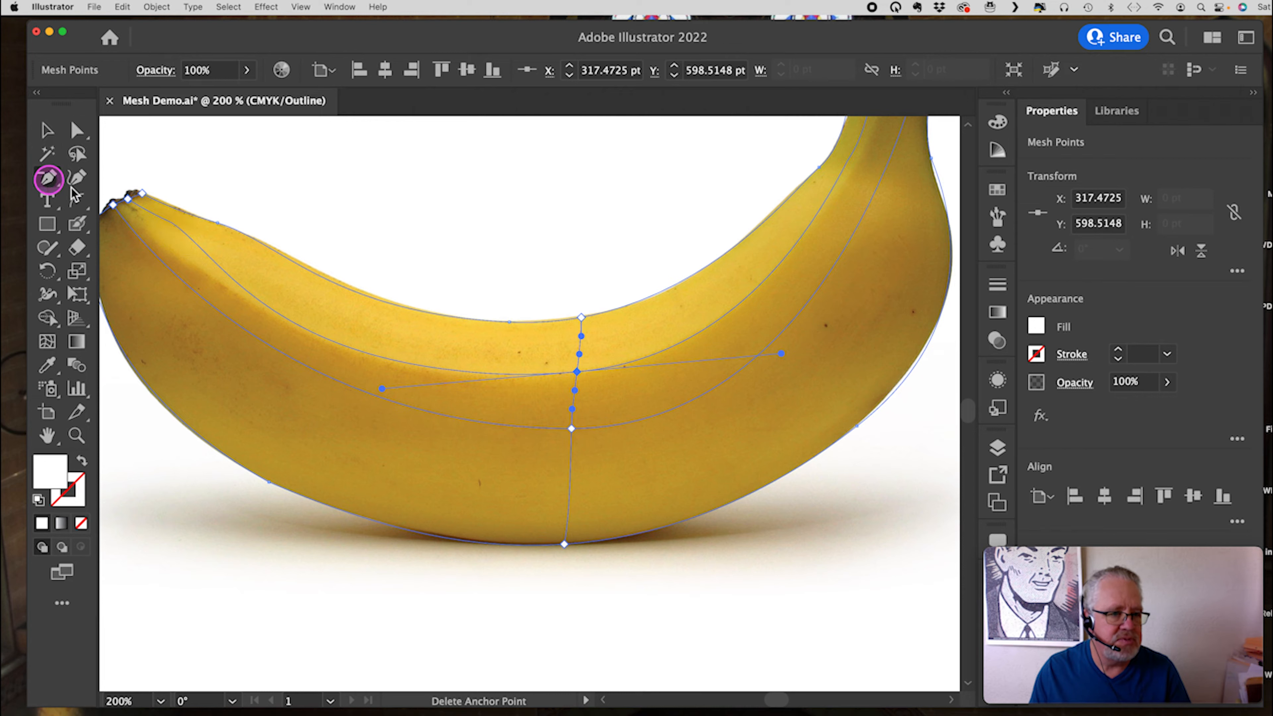
left_click(171, 223)
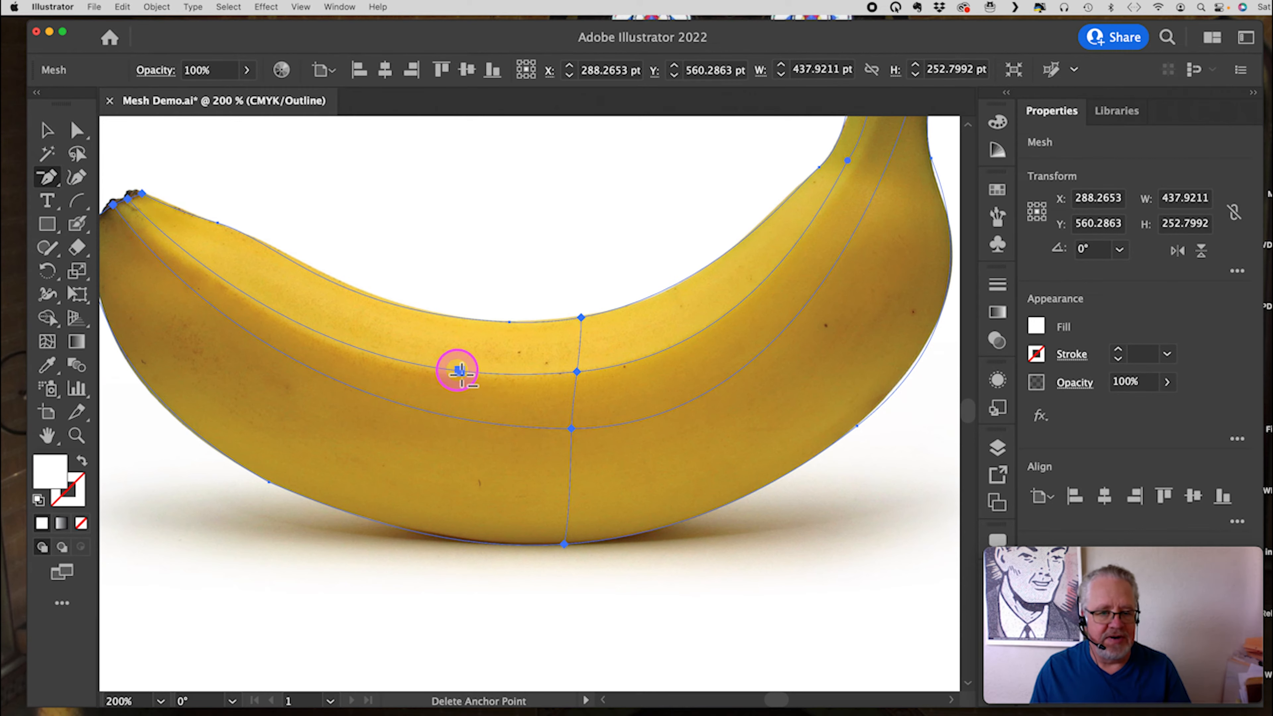
left_click(72, 133)
left_click(611, 314)
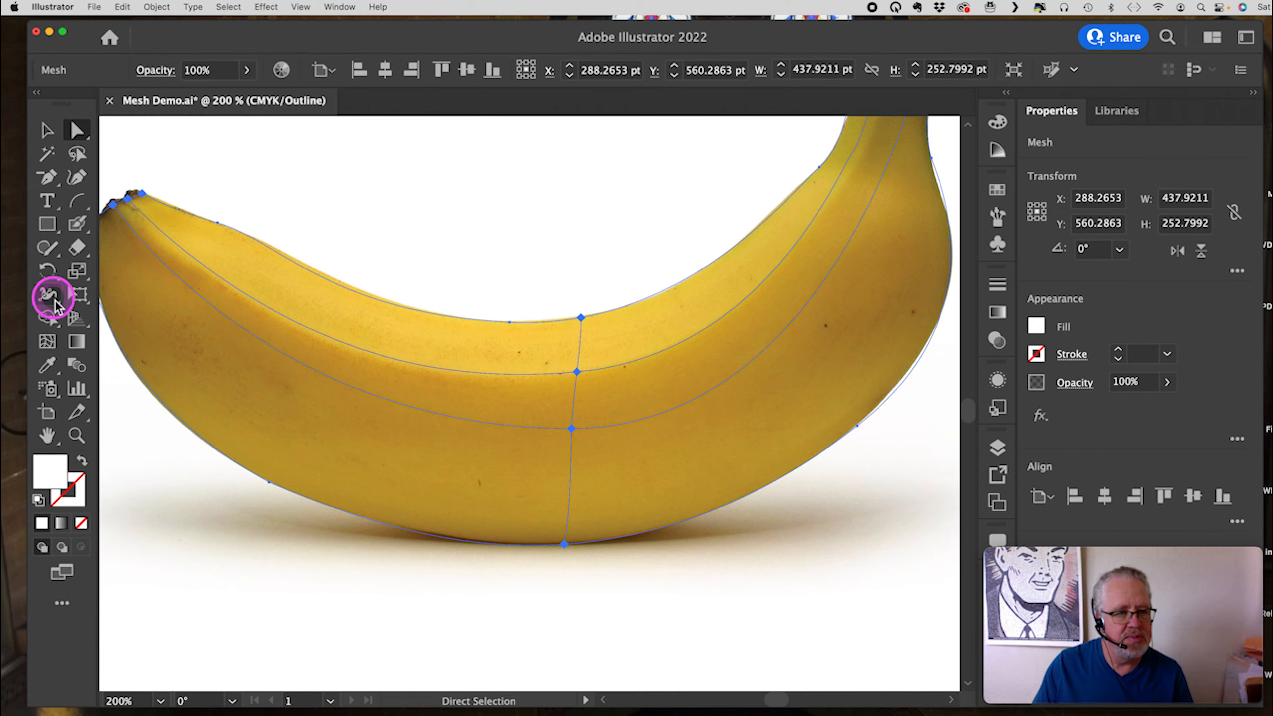
Step: Add a second lengthwise mesh line at about Y 602.9 pt and move the central mesh point to about X 314.4 pt, Y 636.9 pt
left_click(47, 341)
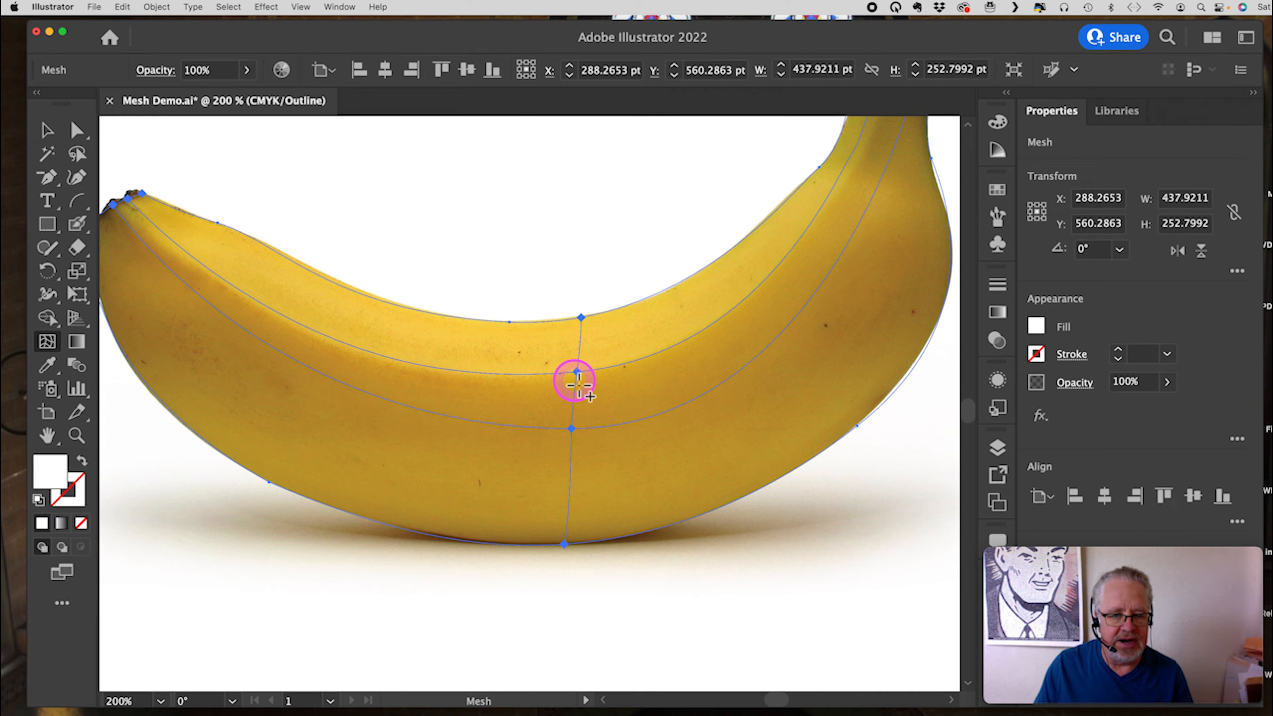
left_click(577, 382)
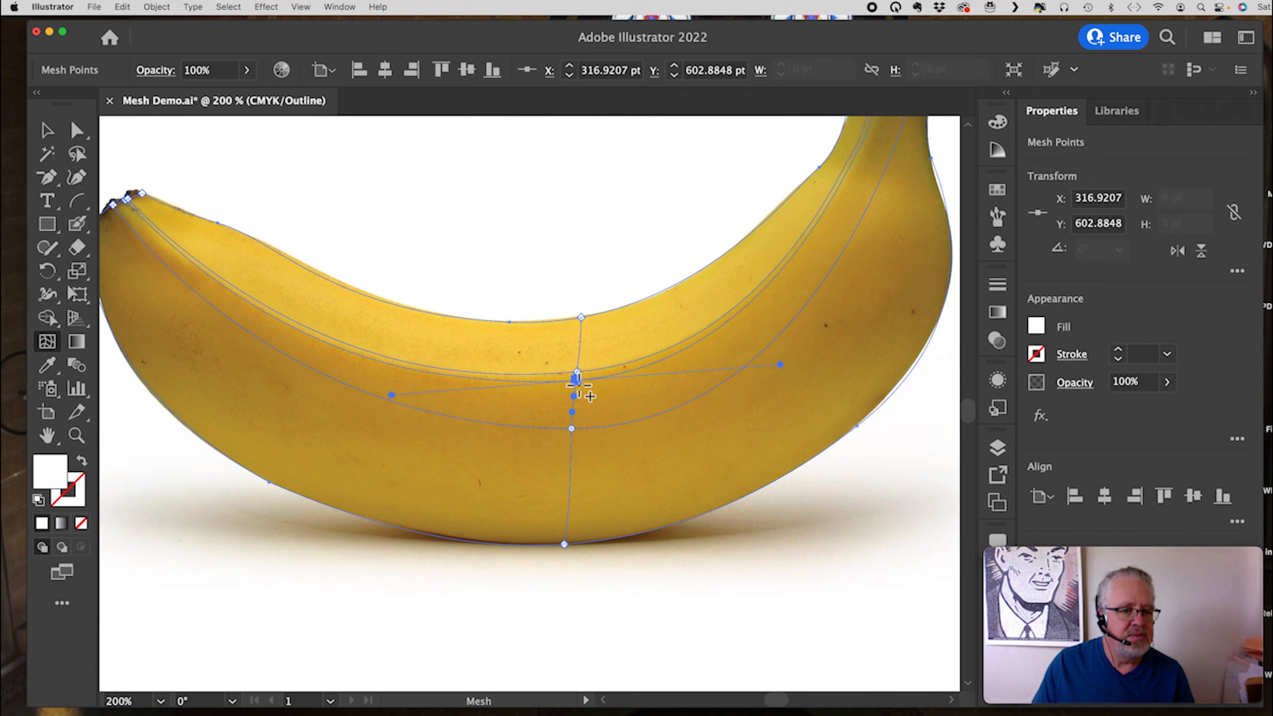
left_click(77, 130)
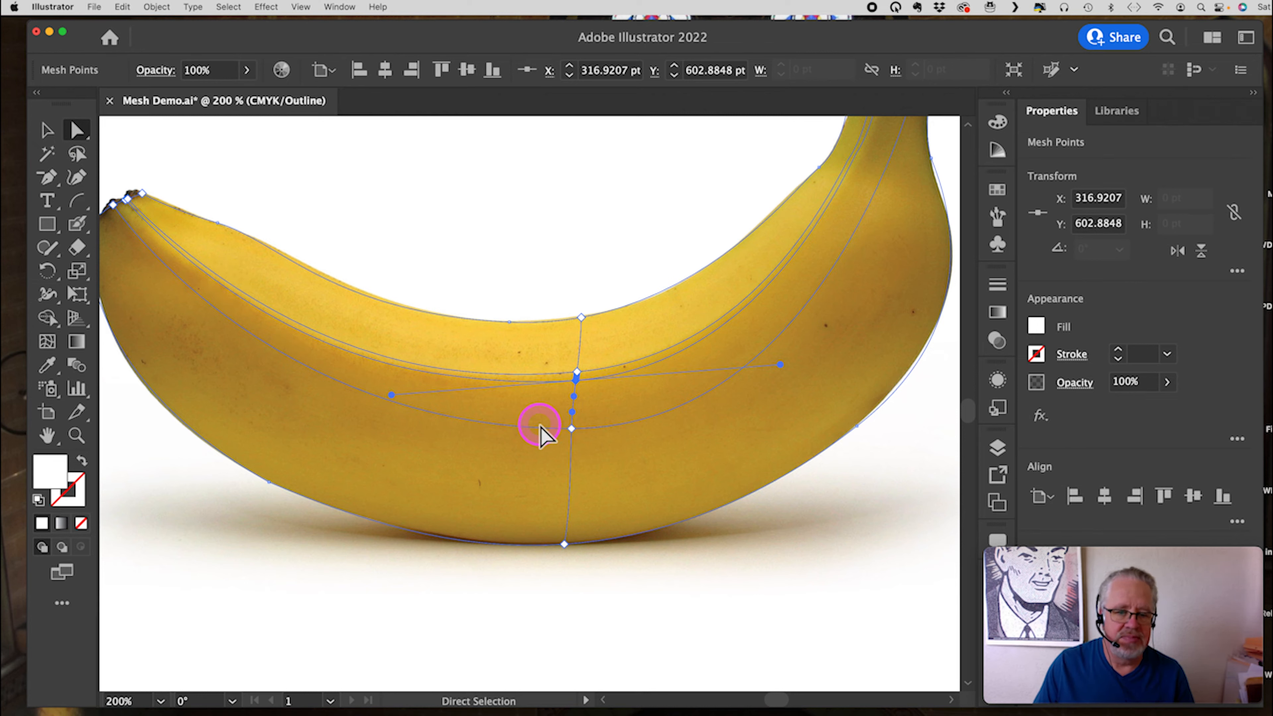
left_click_drag(571, 428, 573, 448)
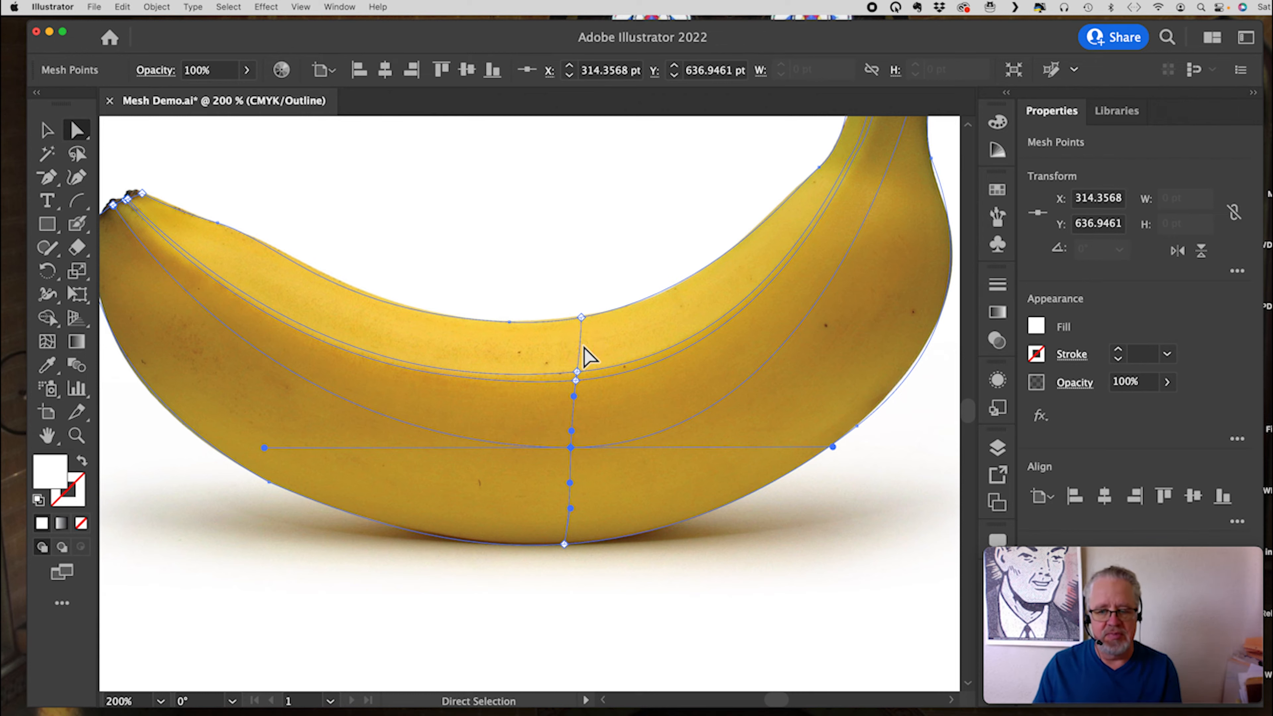
Step: Activate the Eyedropper and switch its precise crosshair pointer to the standard eyedropper pointer
key("u")
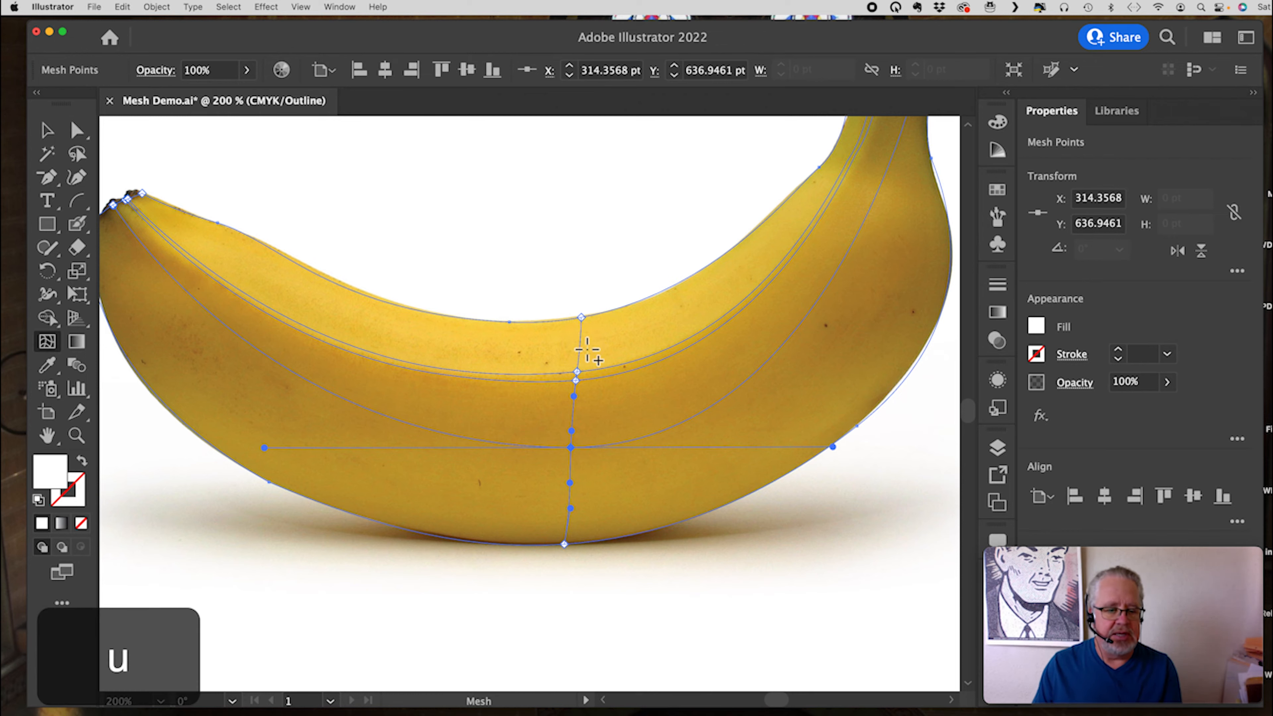
left_click(582, 319)
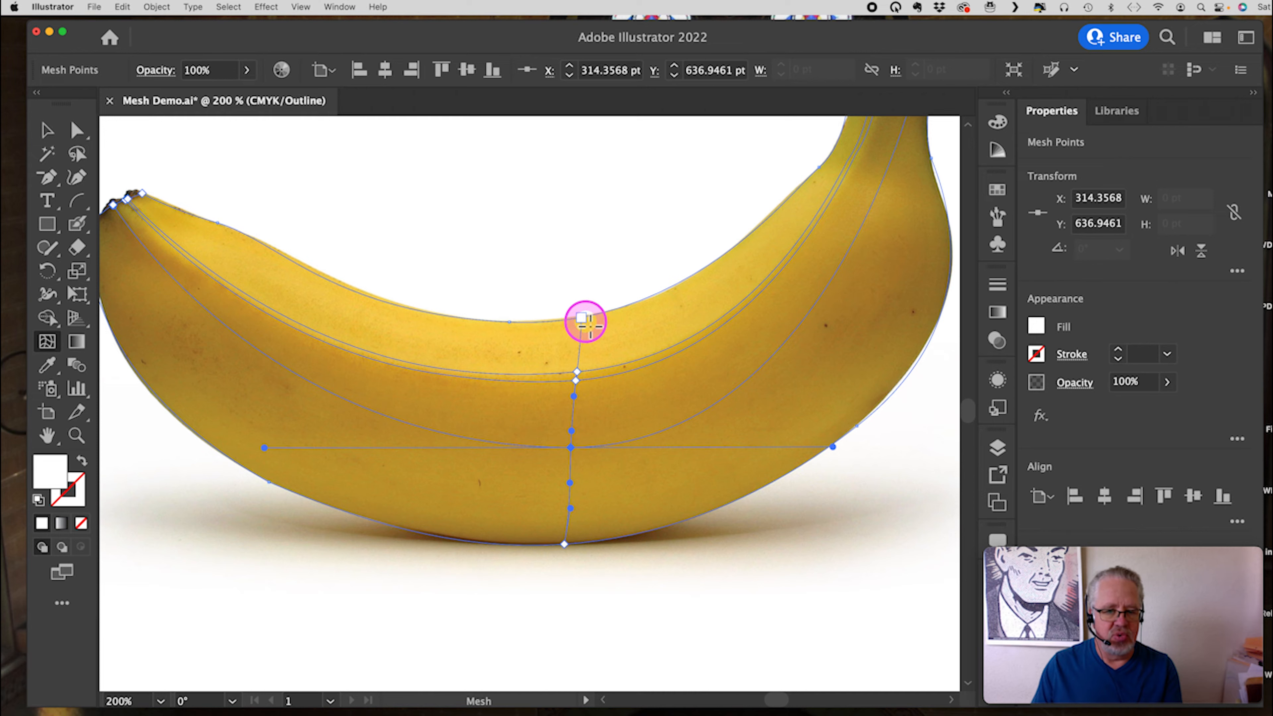
key("i")
left_click(589, 331)
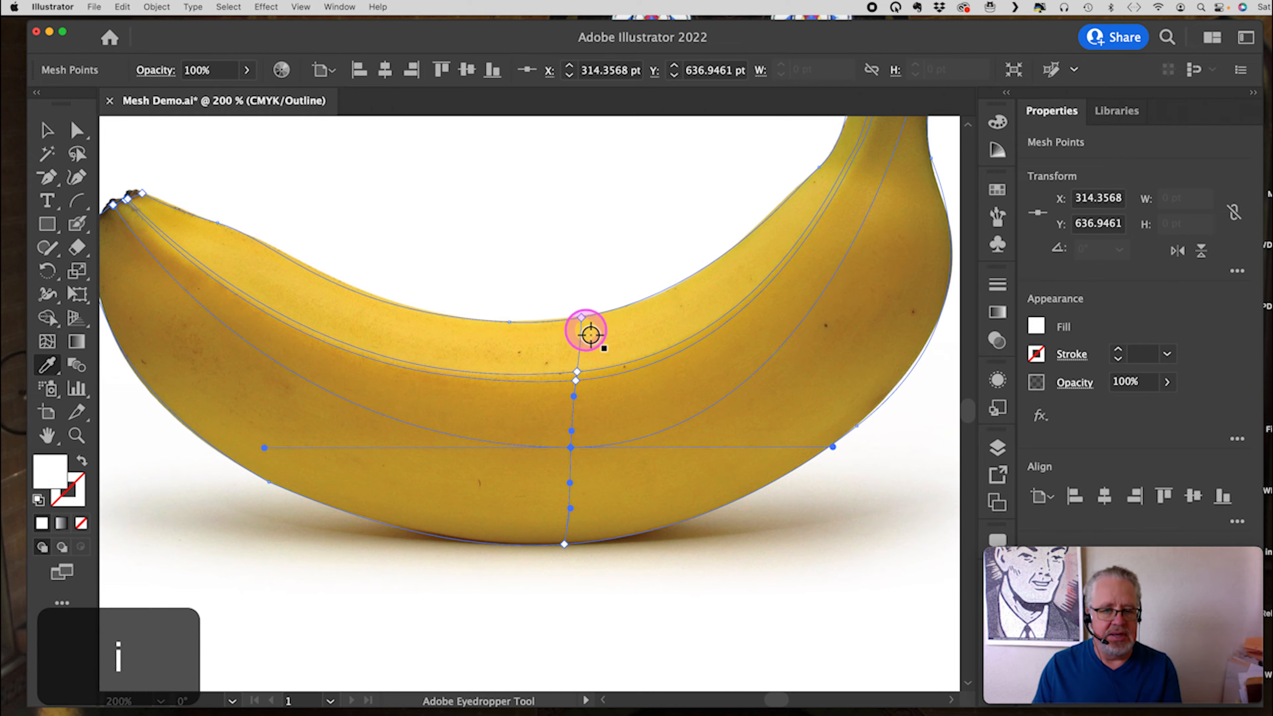
key("Caps_Lock")
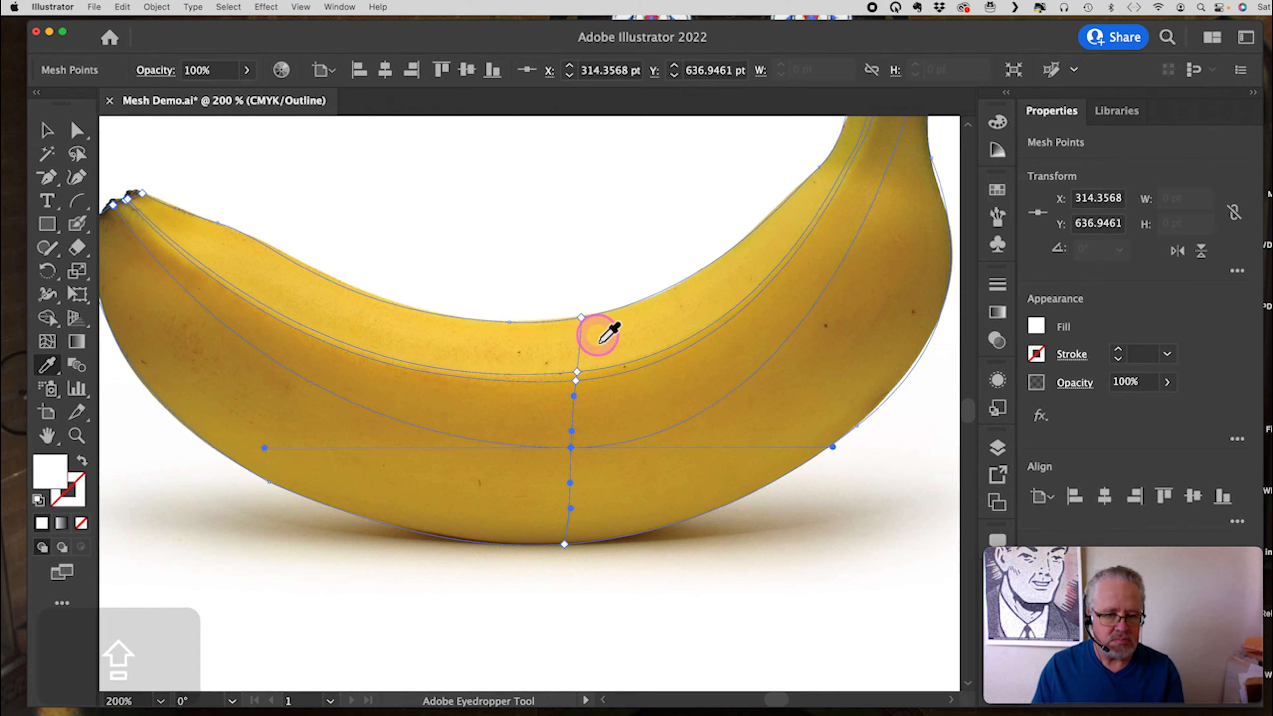
Step: Set the Eyedropper's Raster Sample Size to 3 x 3 Average and accept the options
double_click(48, 366)
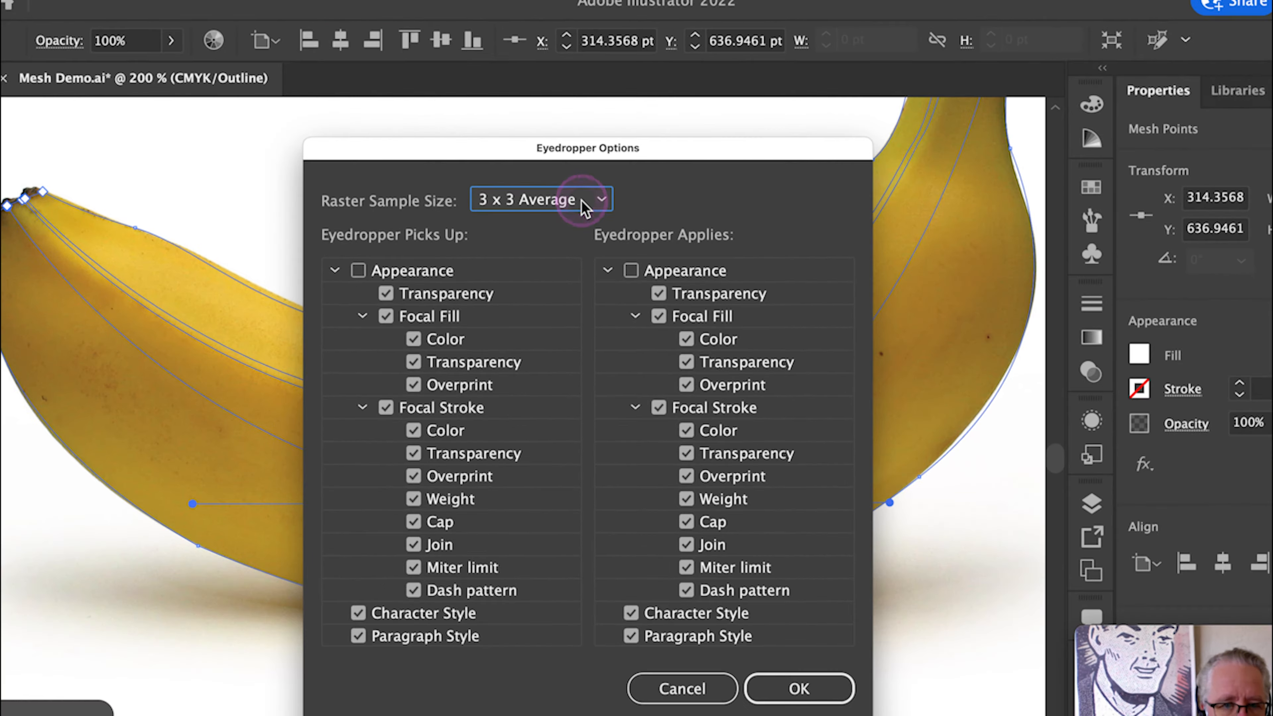
left_click(581, 201)
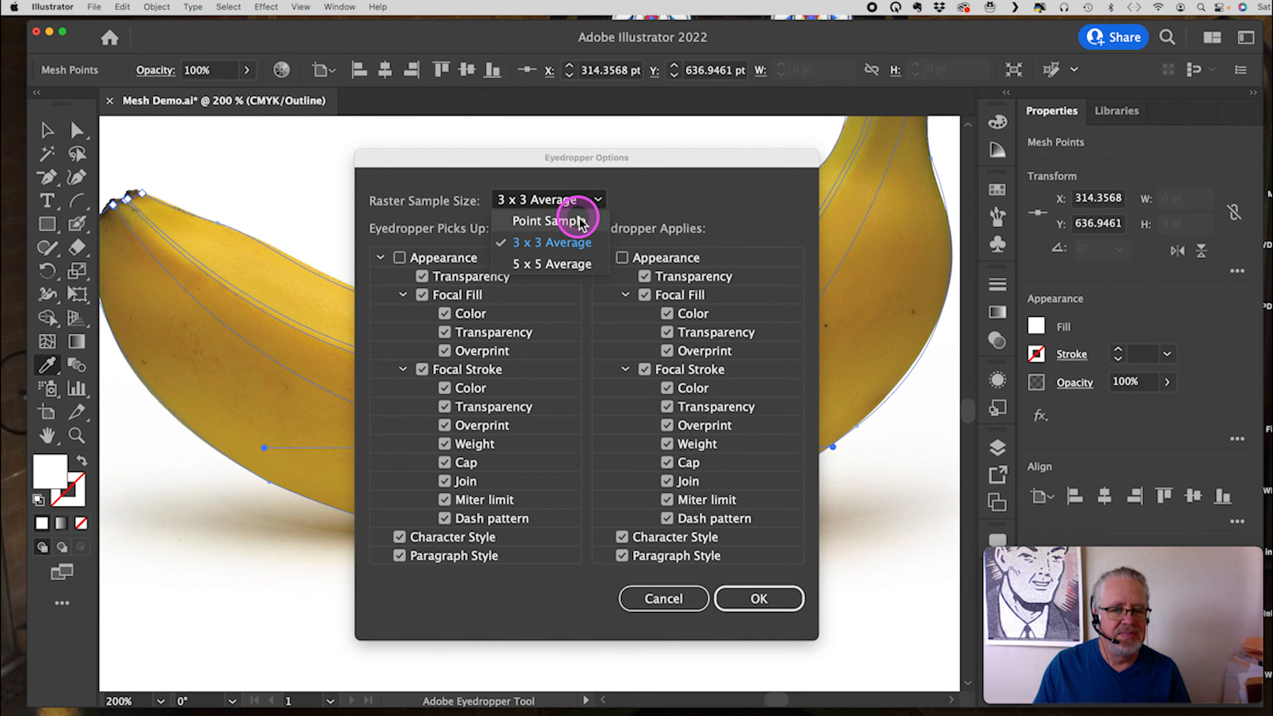
left_click(579, 221)
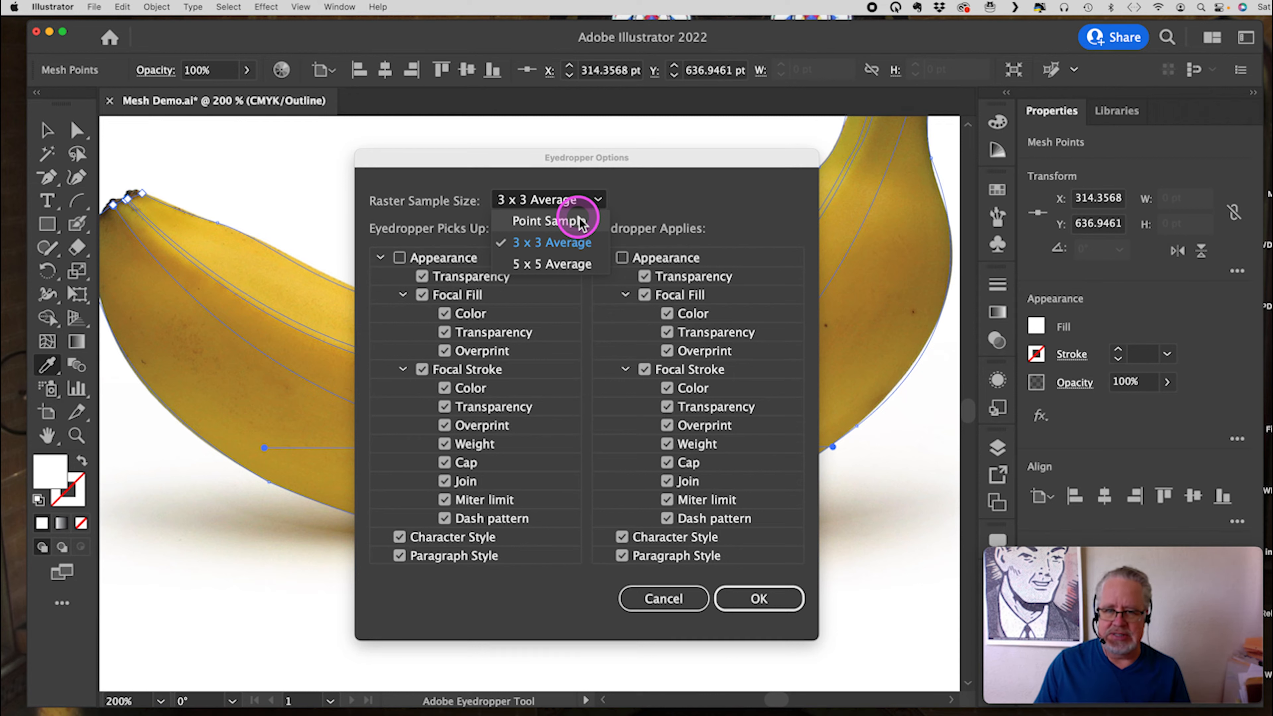
left_click(571, 244)
left_click(741, 600)
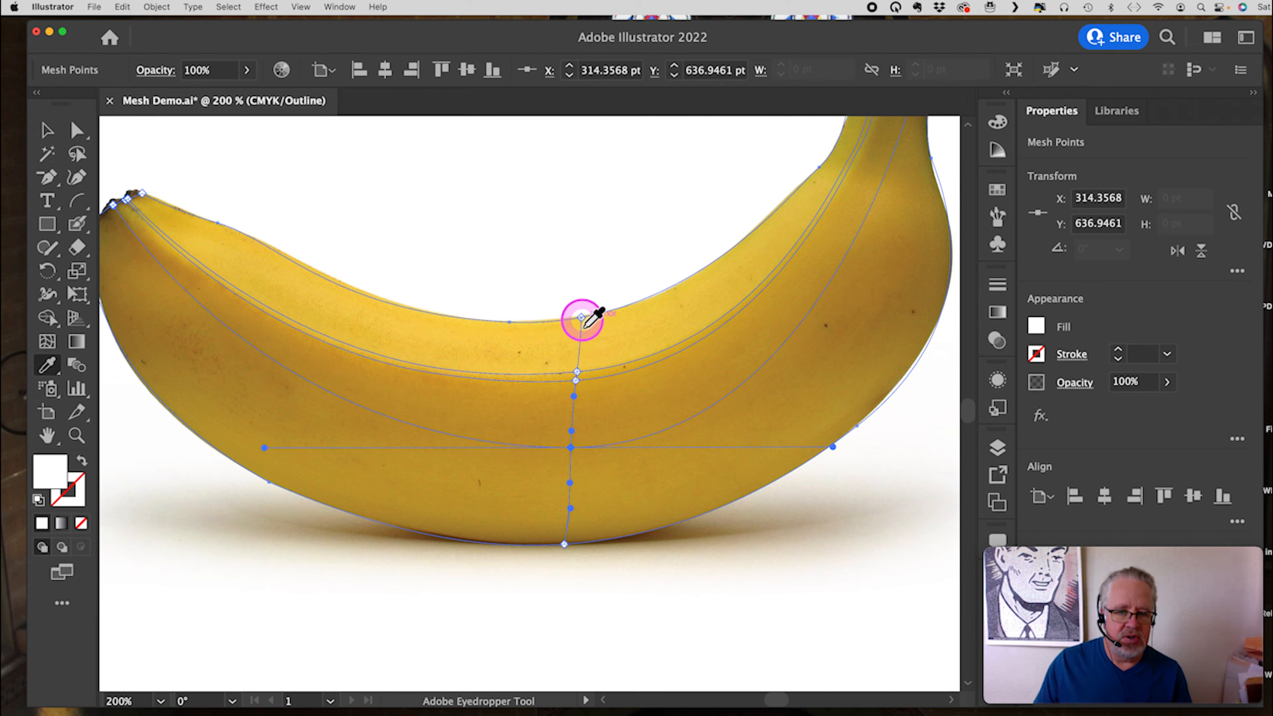
Step: Fill the mesh point where the crosswise line meets the upper edge with yellow sampled from the photo just below it
key("u")
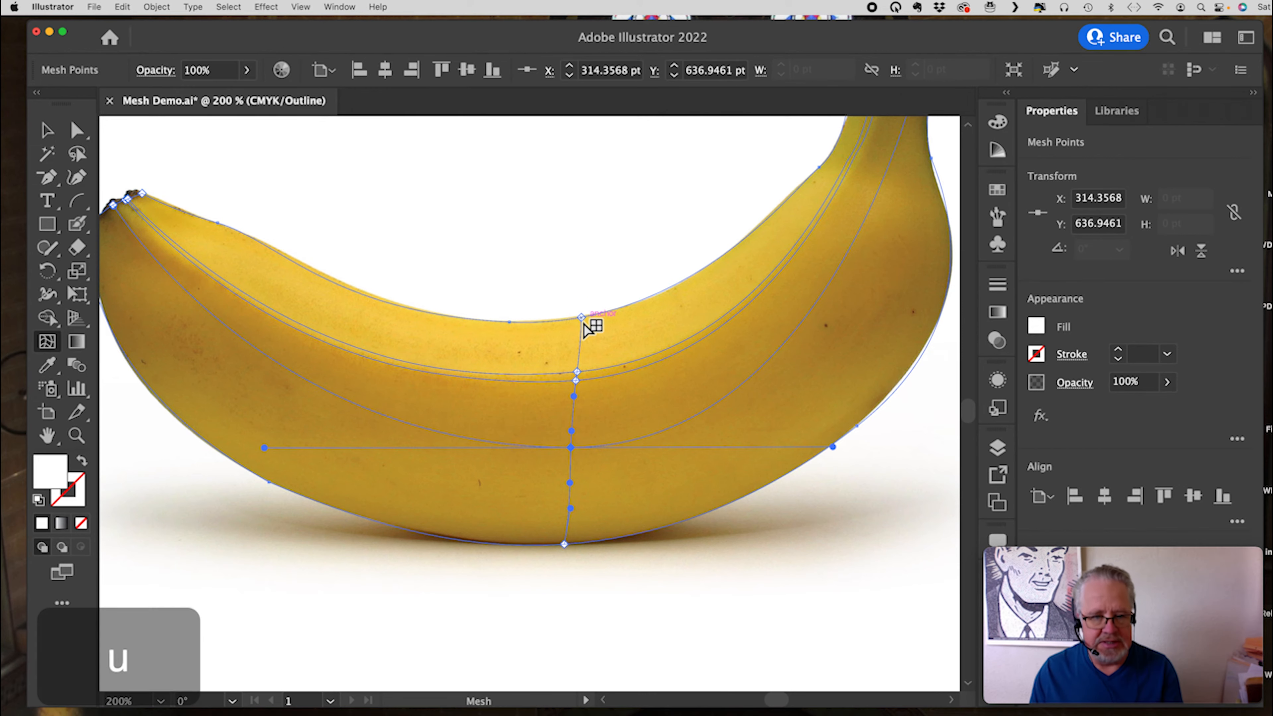
left_click(580, 318)
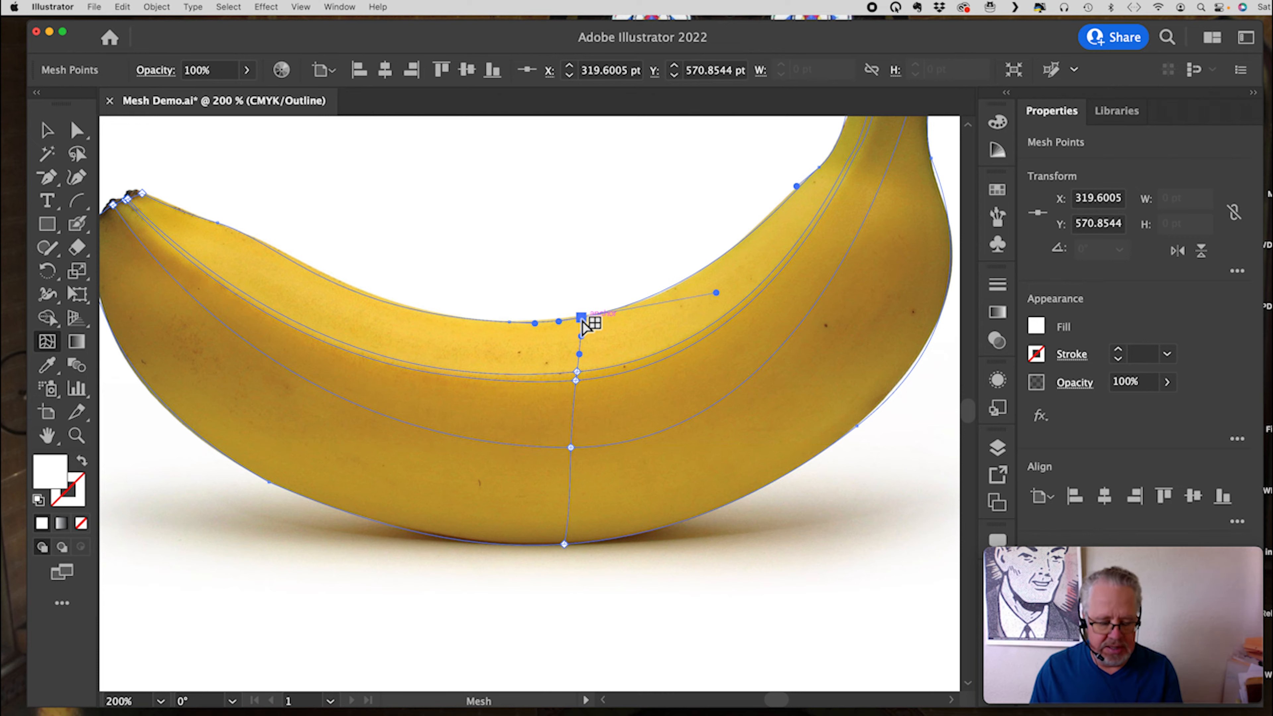
left_click(599, 327)
key("i")
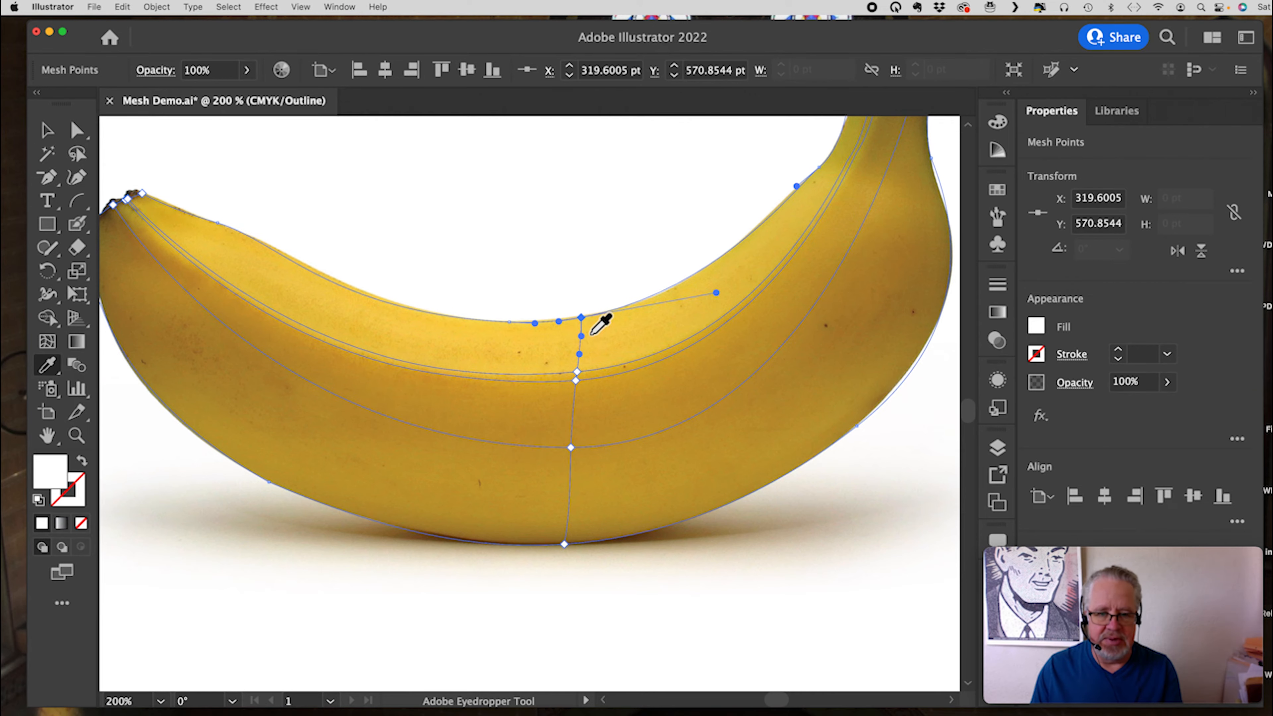
left_click(593, 333)
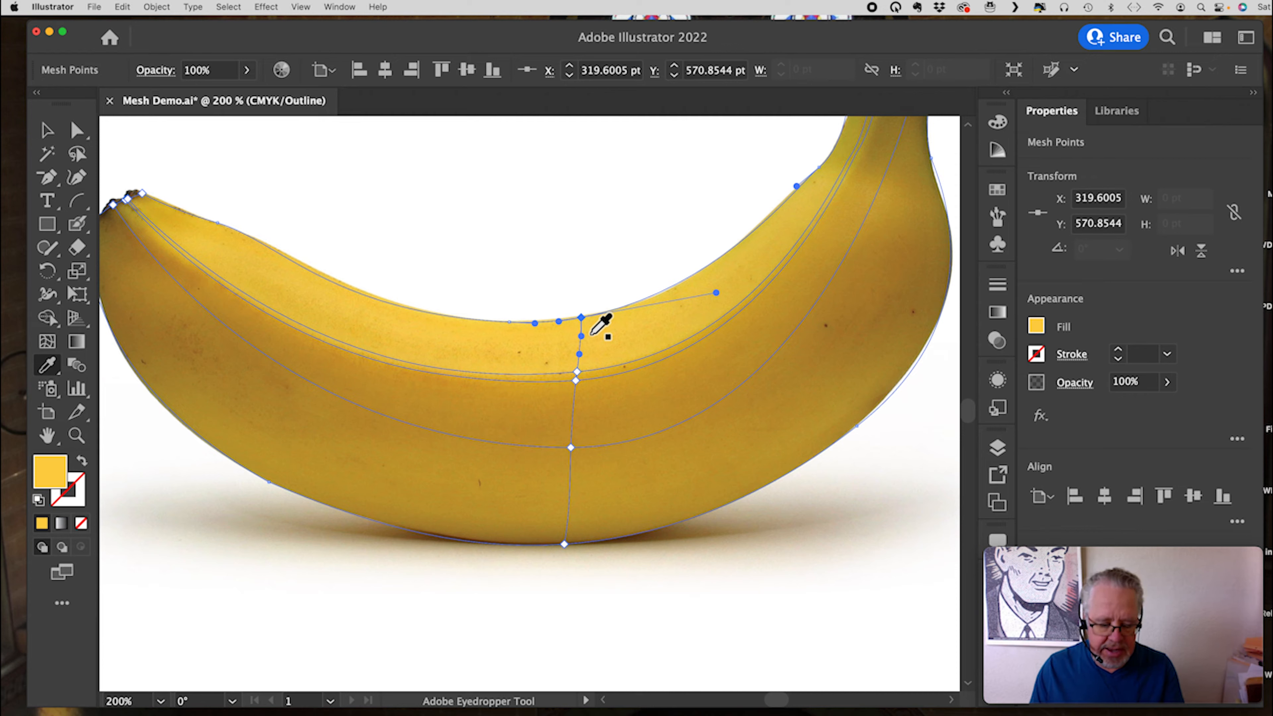
Step: Fill the upper edge's mesh point near the stem with the darker yellow sampled from the photo beside it
key("u")
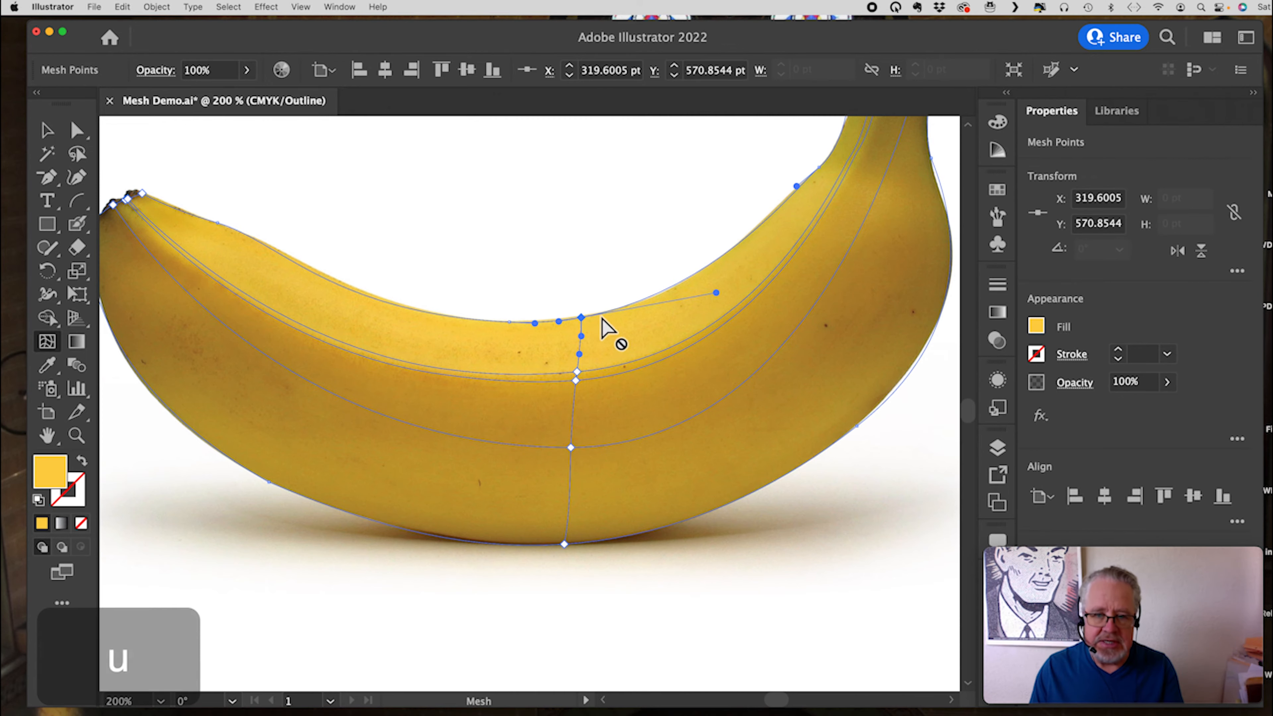
left_click(818, 170)
key("i")
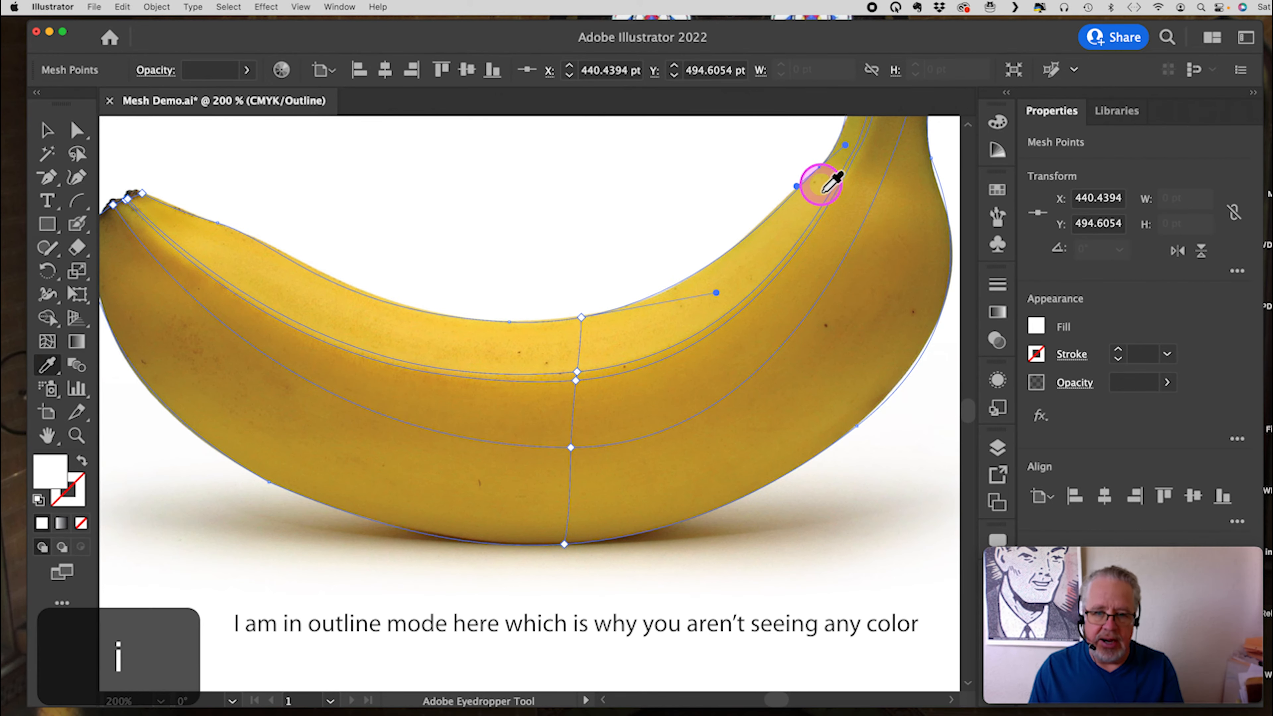
left_click(816, 183)
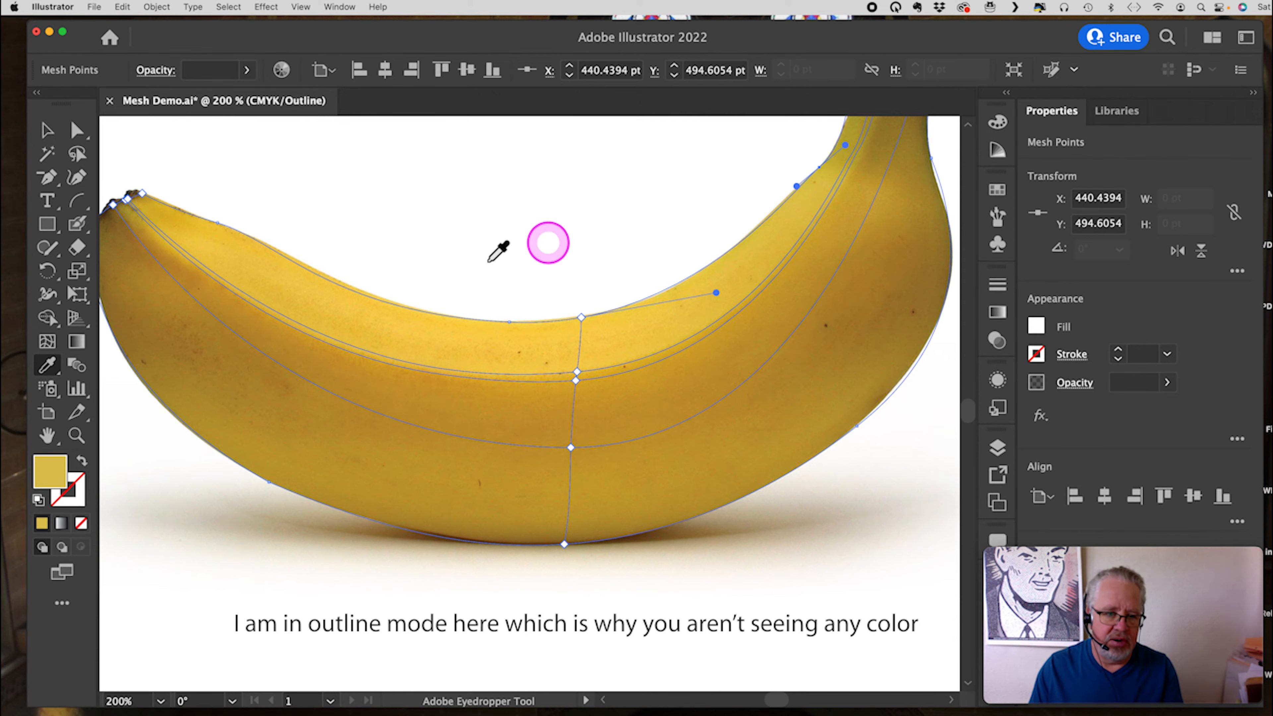
Step: Fill the upper edge's mesh point near the dark tip with yellow sampled from the photo, and check the colouring briefly in Preview
key("u")
left_click(218, 226)
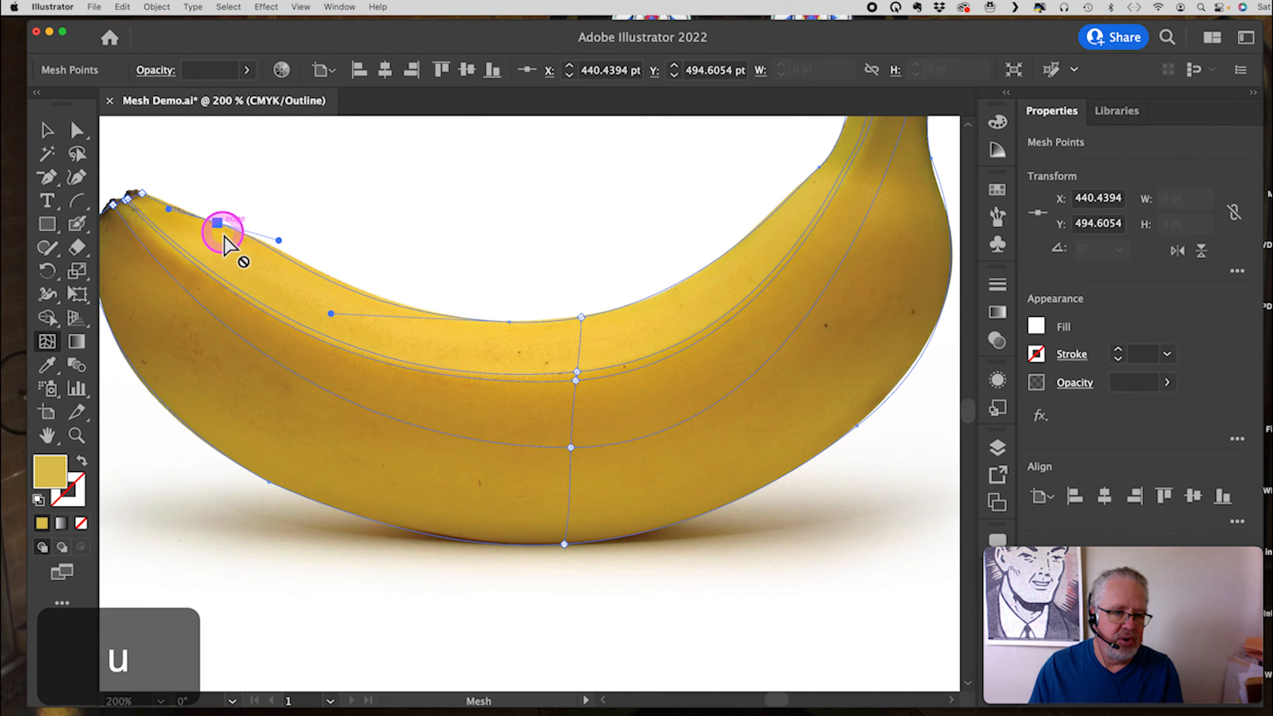
key("i")
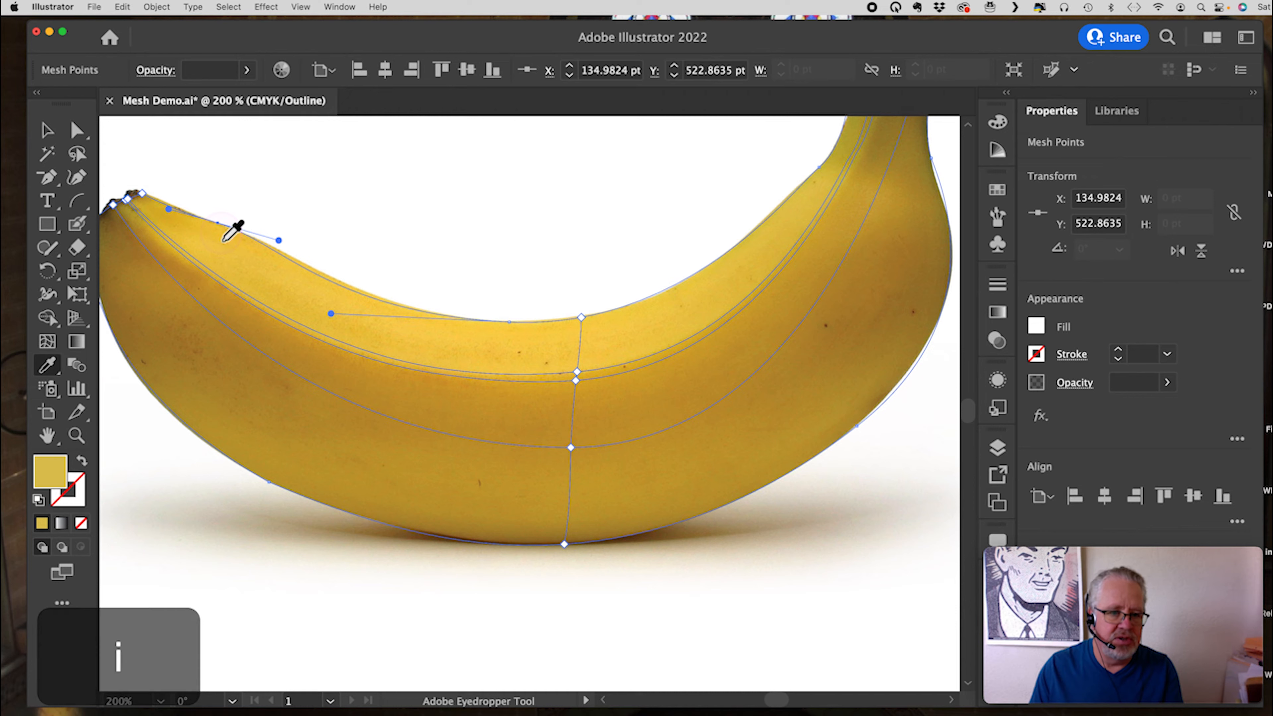
left_click(211, 236)
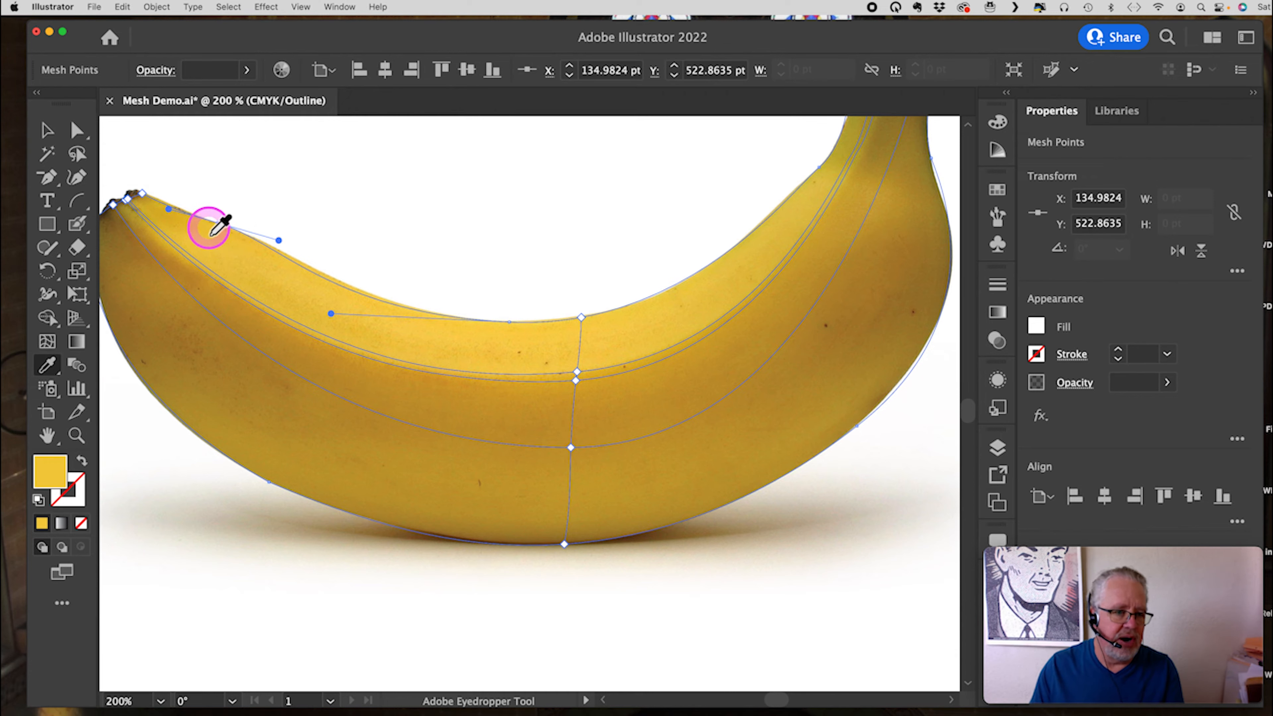
left_click(194, 219)
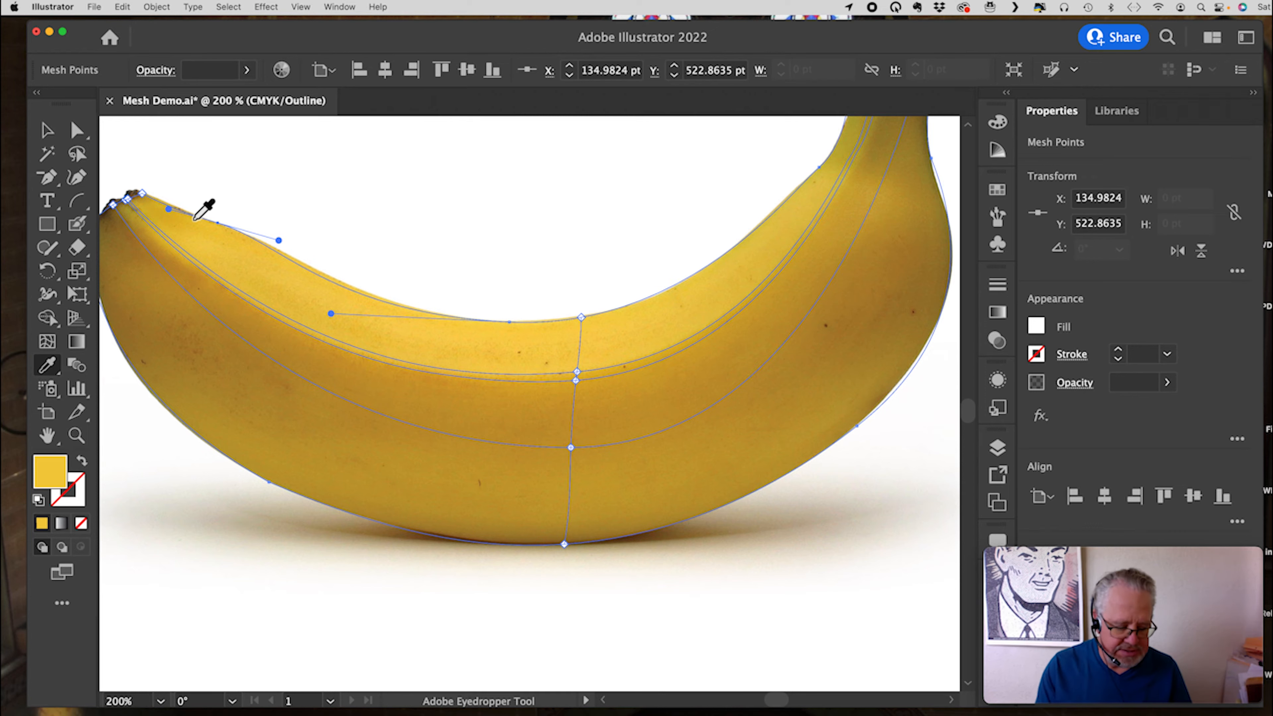
key("super+y")
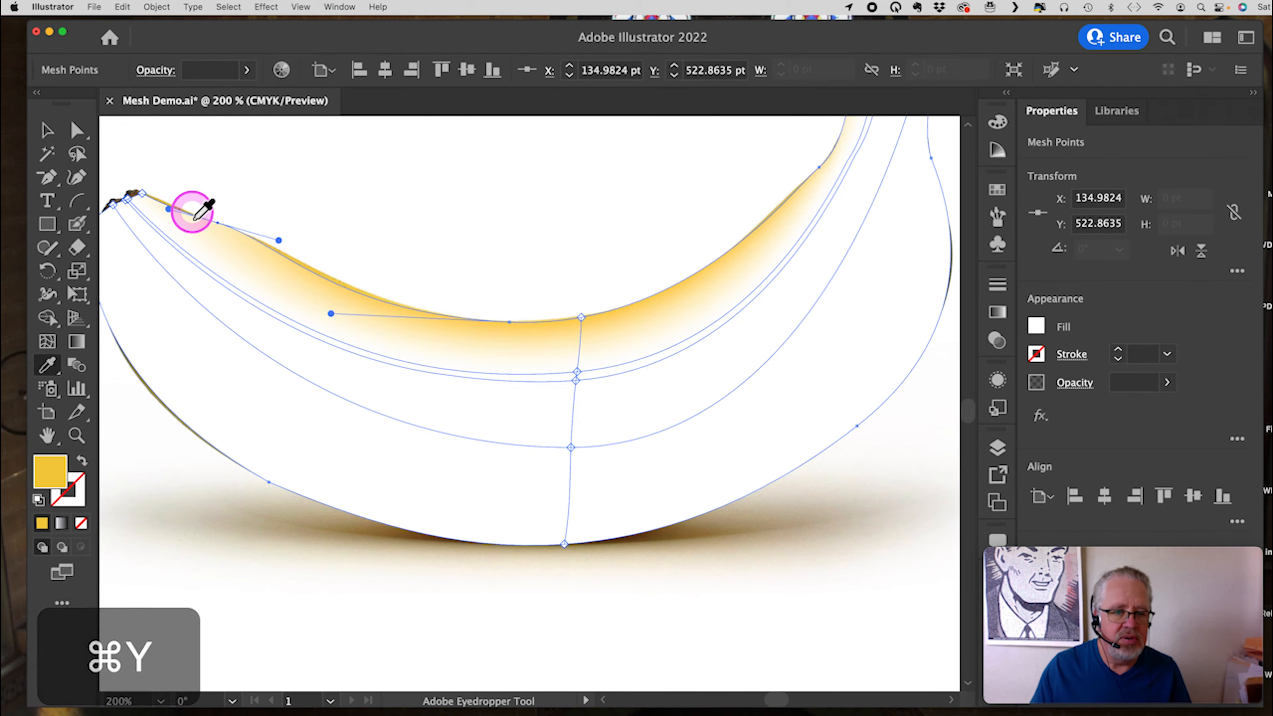
key("super+y")
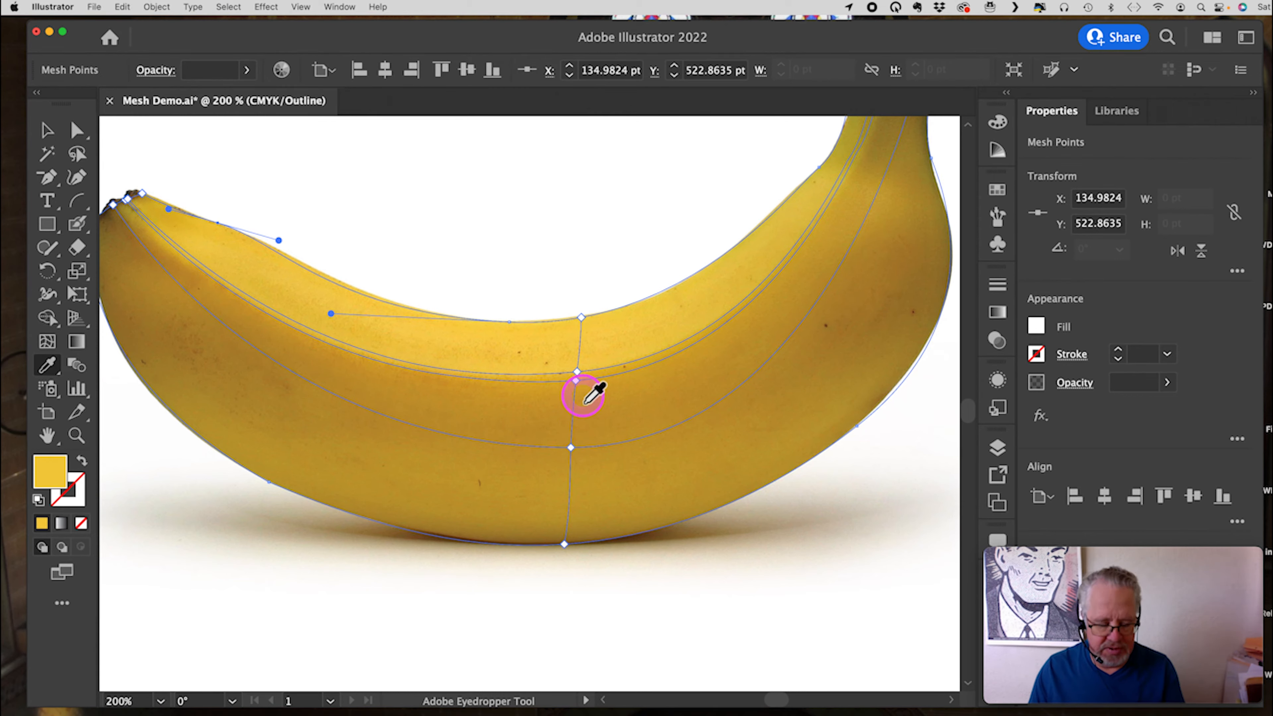
Step: Fill the mesh point where the crosswise line meets the upper ridge line with yellow sampled from the photo just above it
key("u")
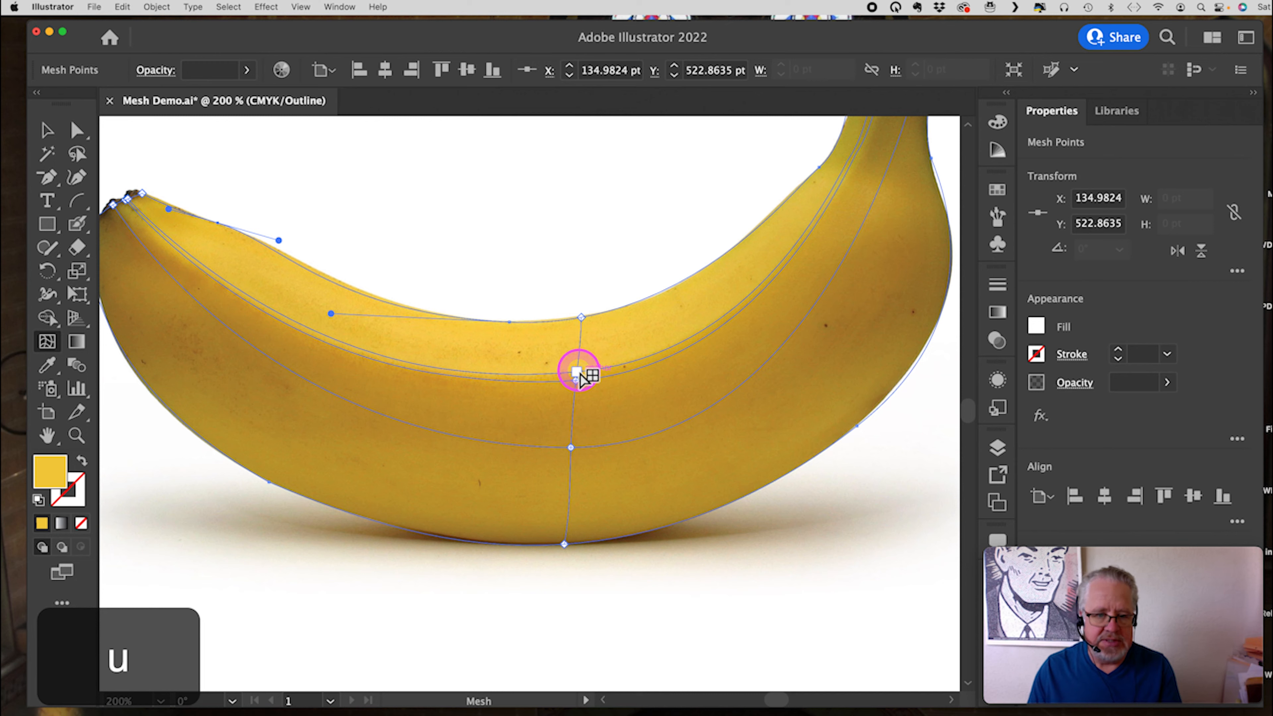
left_click(577, 372)
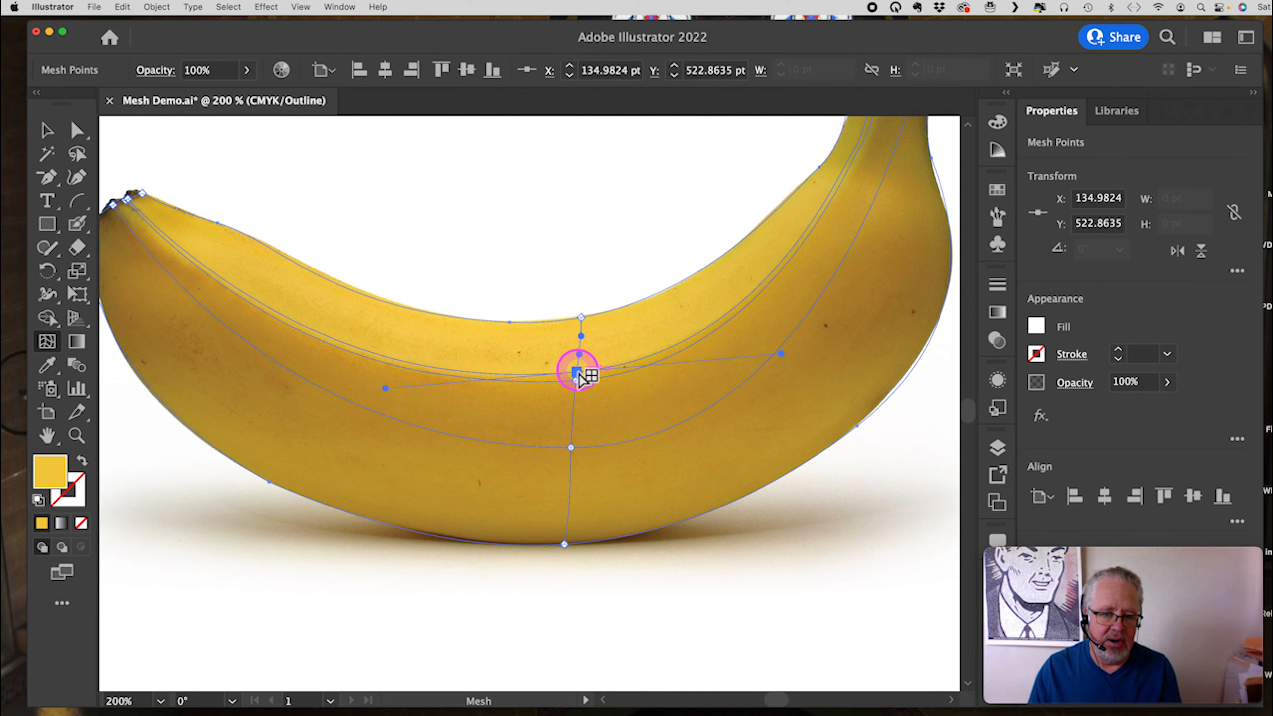
key("i")
left_click(593, 361)
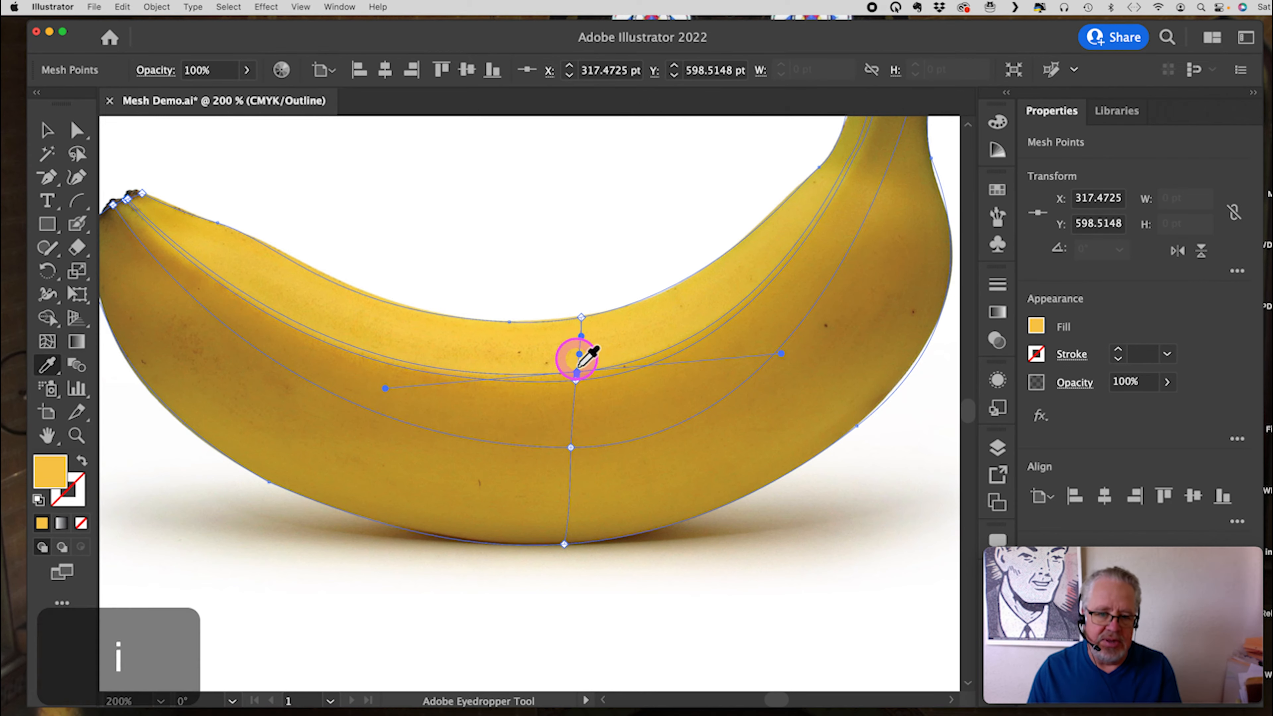
Step: Fill the lower ridge line's mesh point at the stem end with brownish yellow sampled from the photo just below it
scroll(857, 219, "up", 2)
scroll(870, 218, "up", 5)
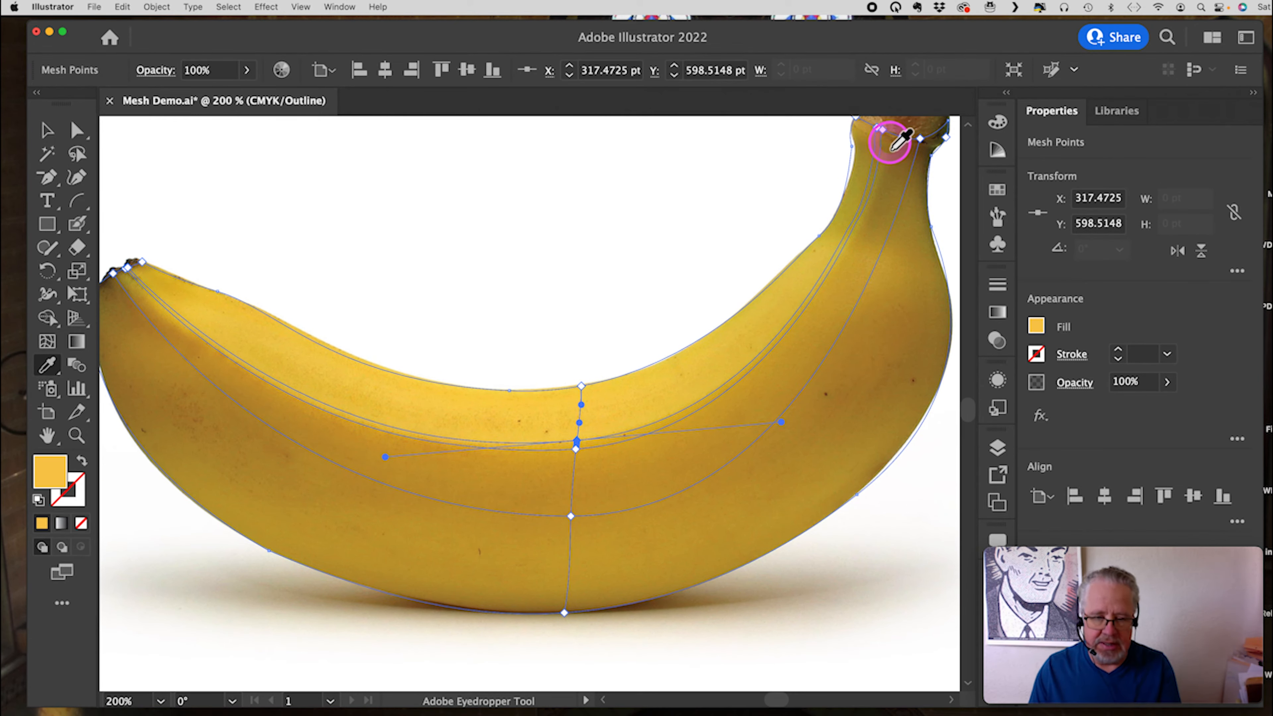
key("u")
left_click(884, 133)
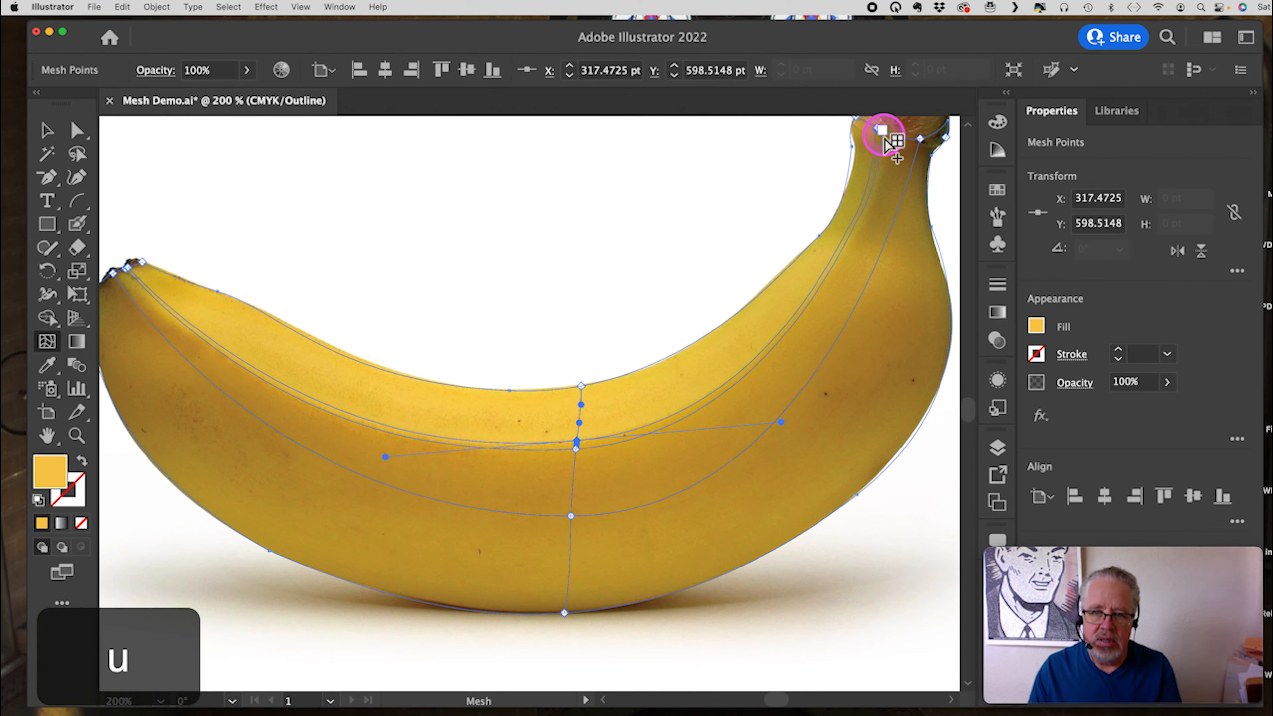
left_click(884, 133)
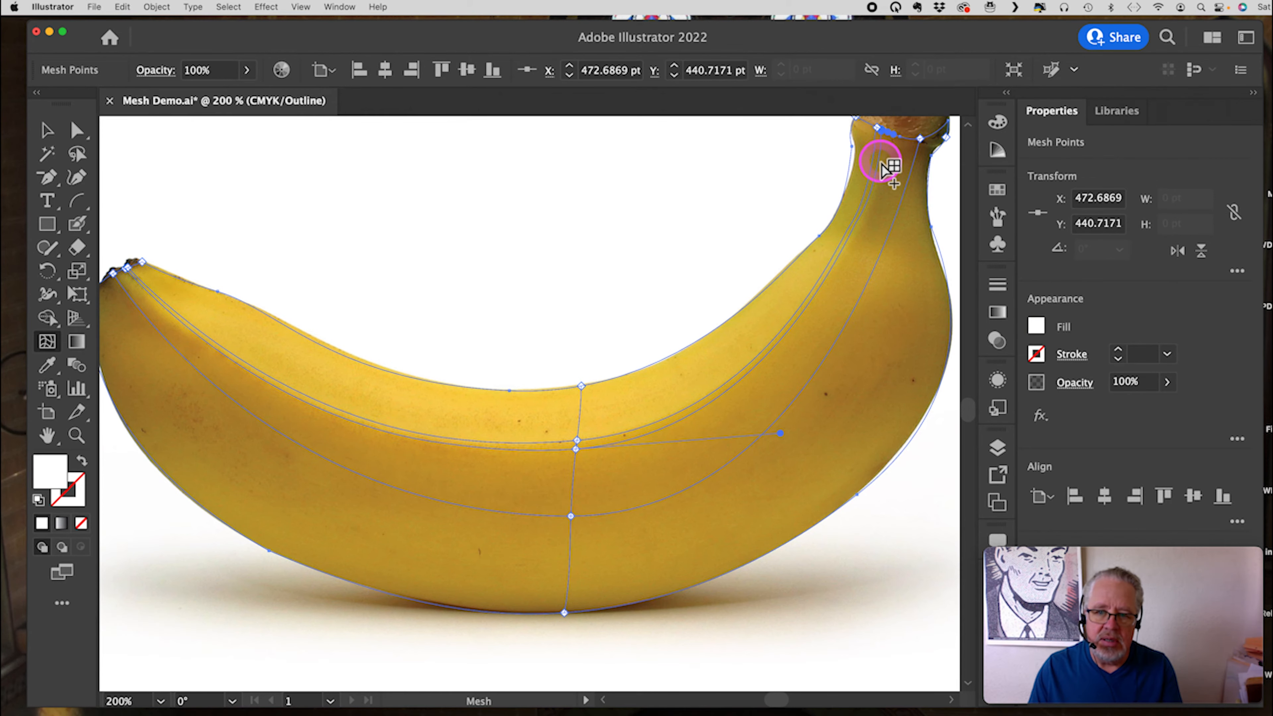
key("i")
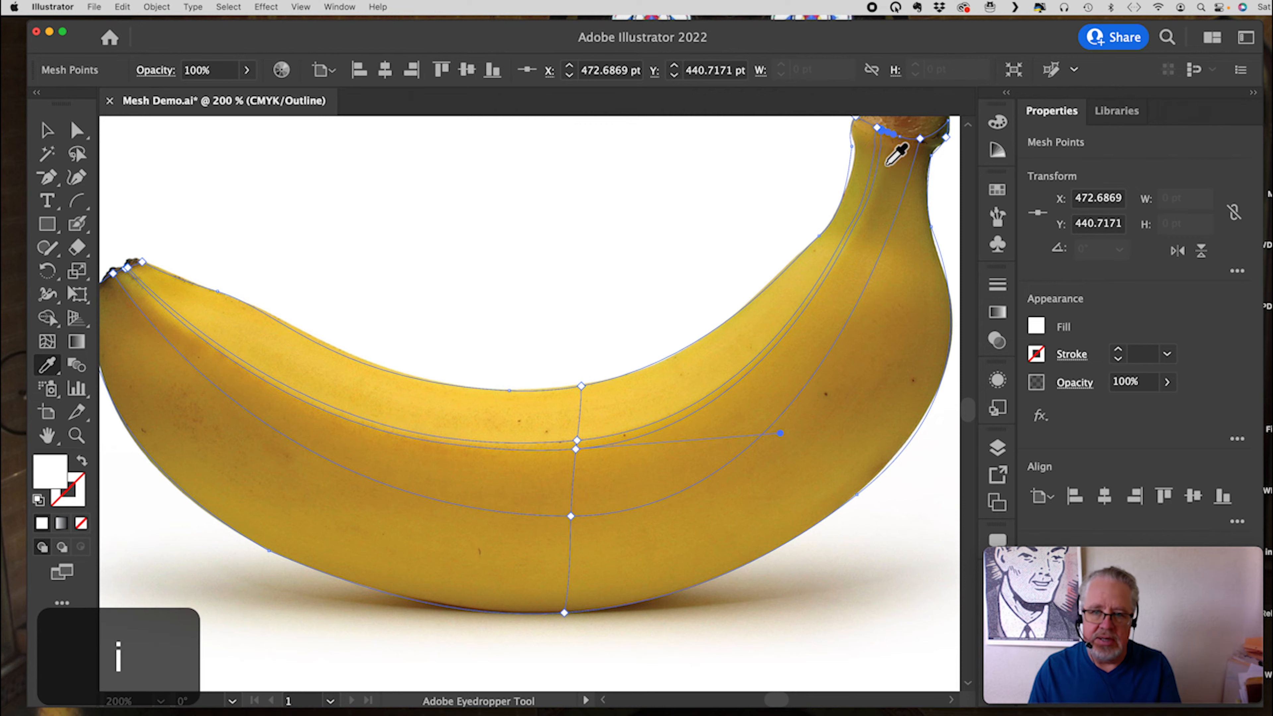
left_click(883, 160)
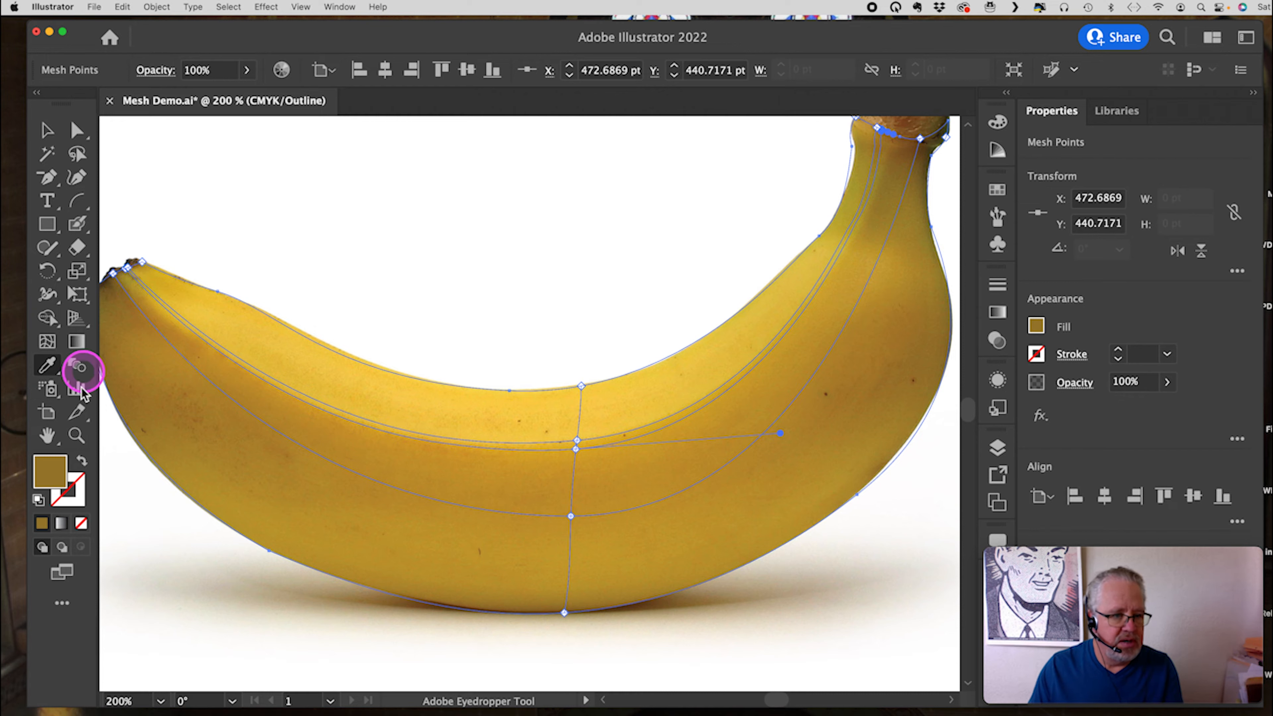
Step: Fill the lower ridge line's mesh point at the dark tip with olive yellow sampled from the photo, and replace it with sampled brown
left_click(76, 434)
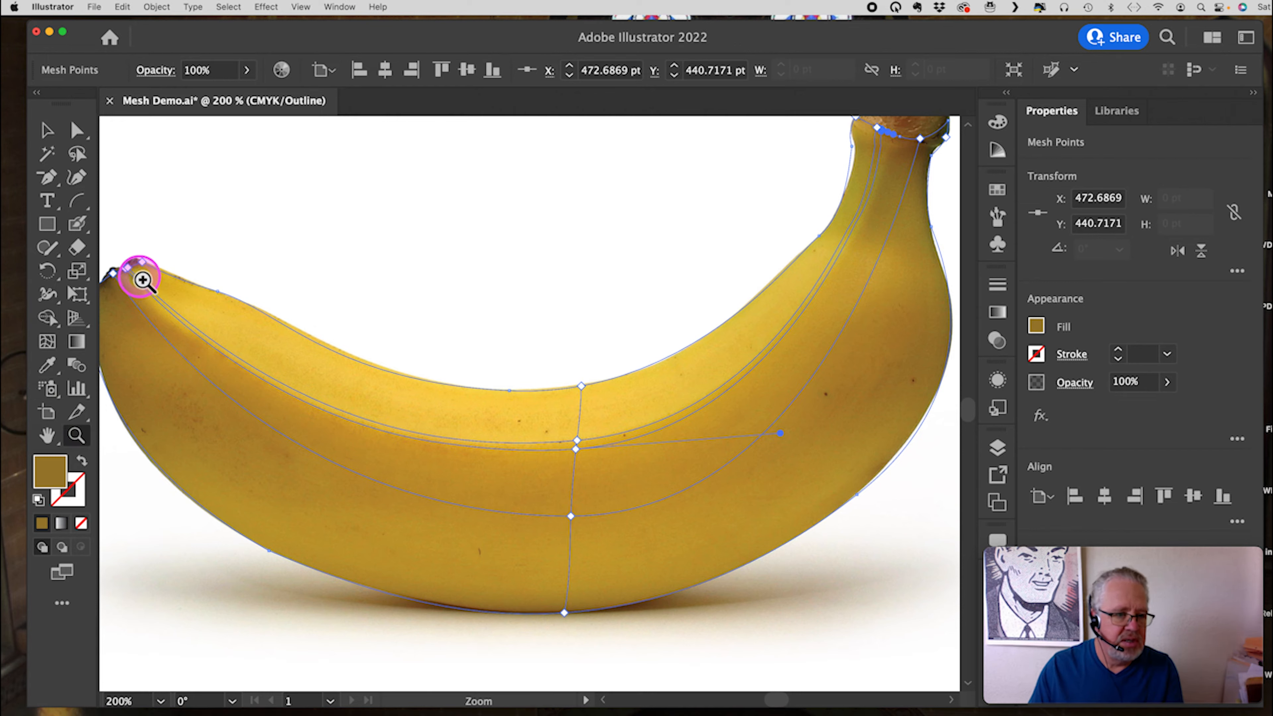
left_click(143, 279)
left_click(521, 406)
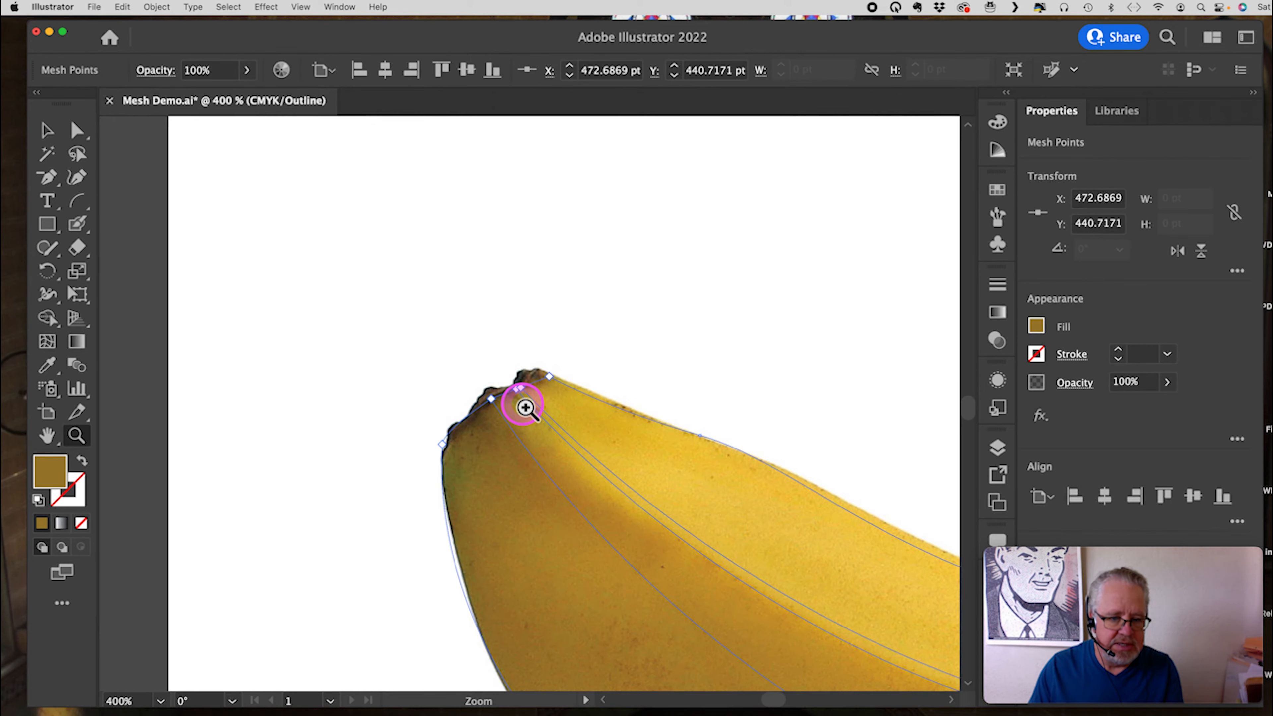
left_click(525, 407)
left_click(525, 406)
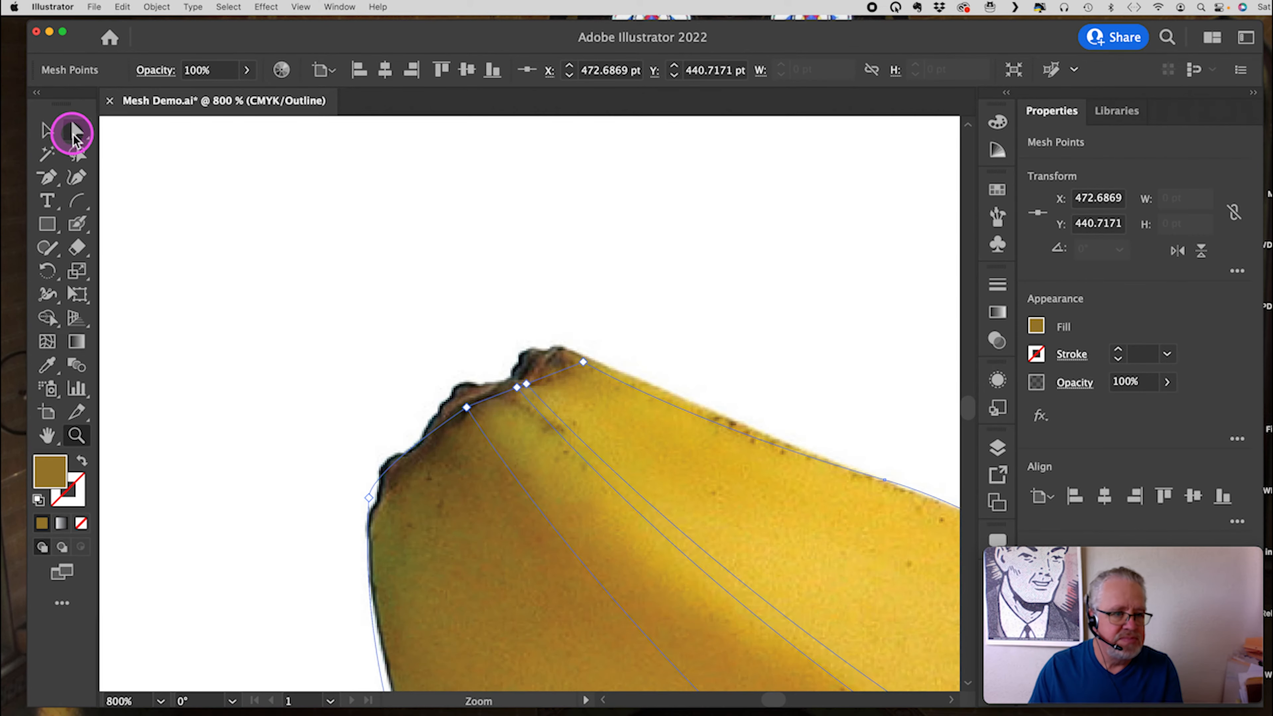
left_click(75, 132)
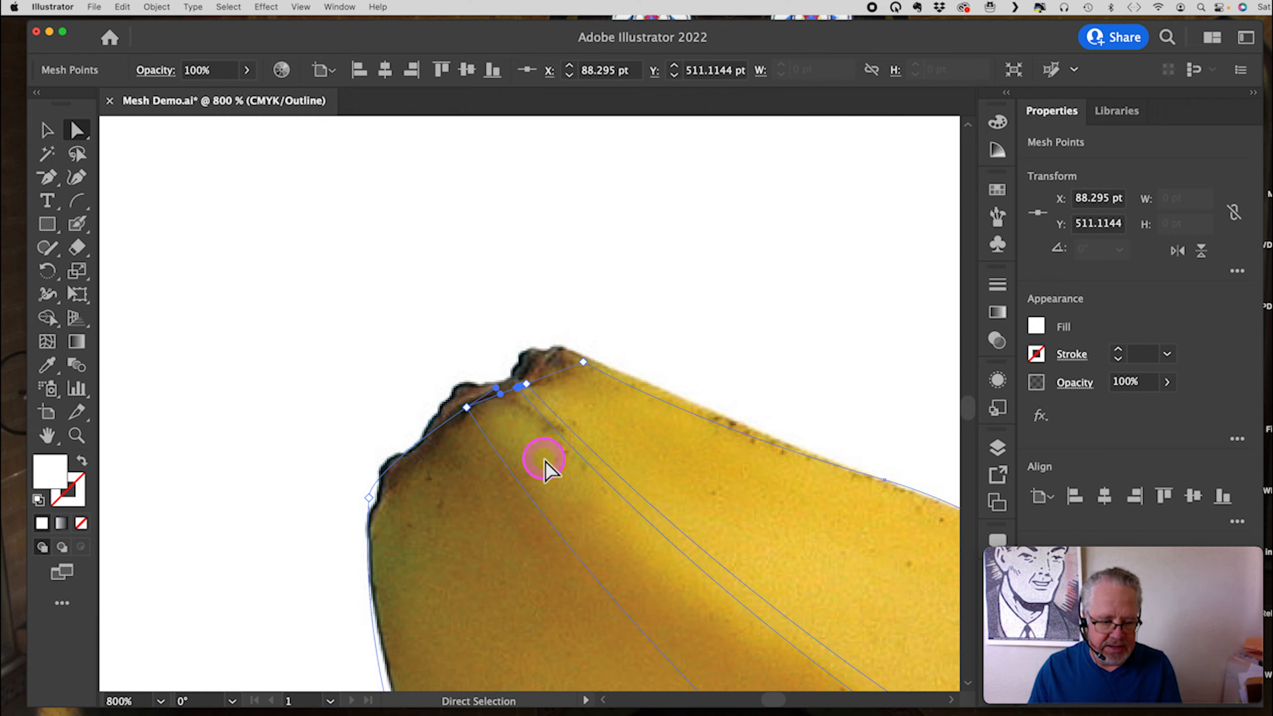
key("i")
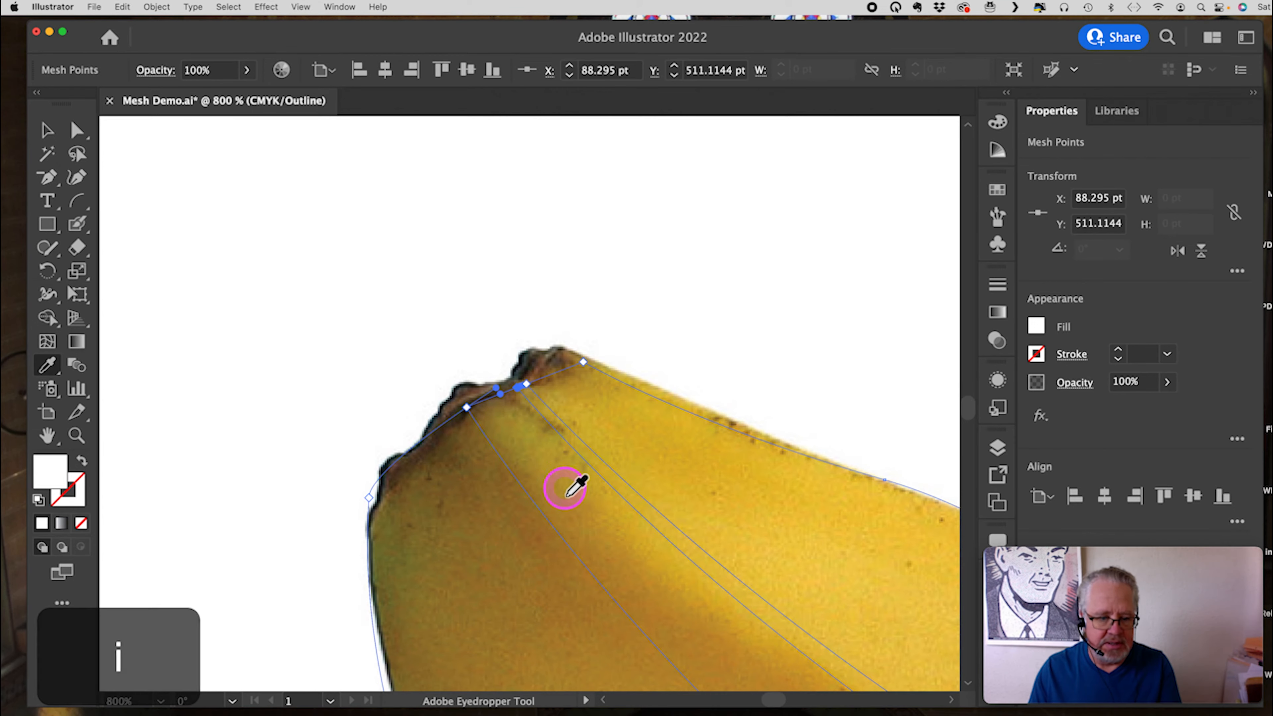
left_click(567, 497)
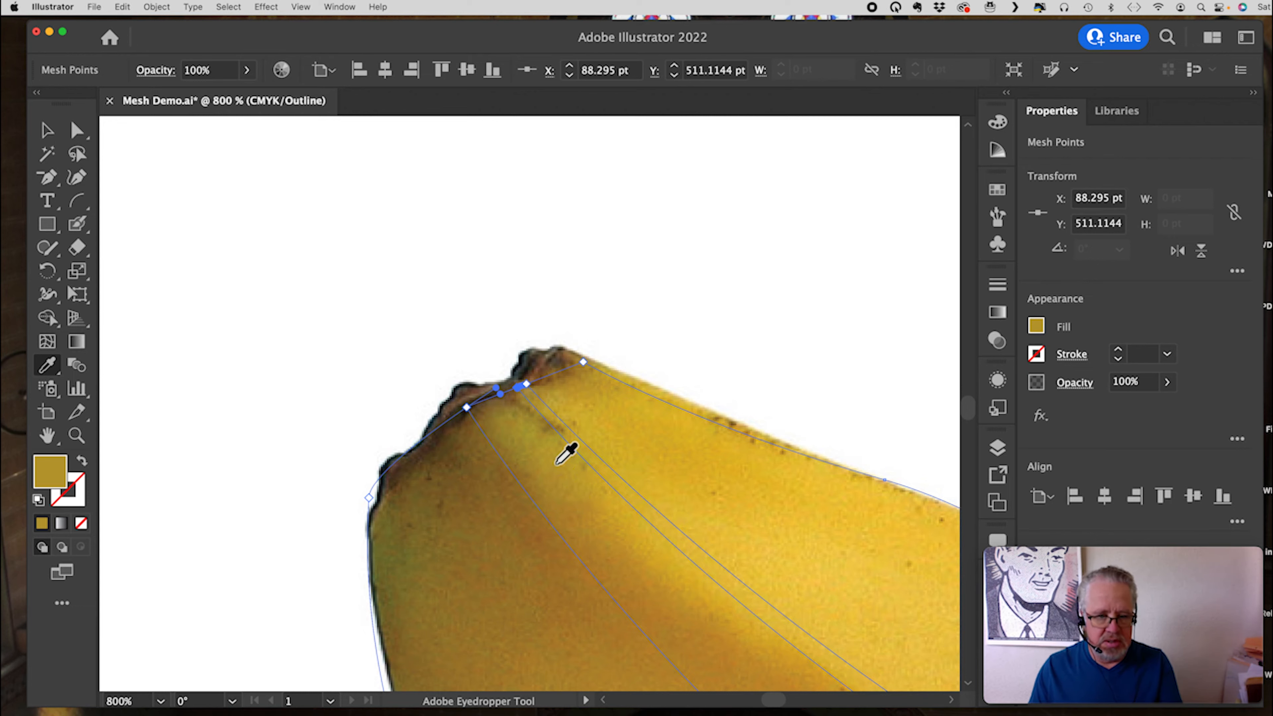
key("u")
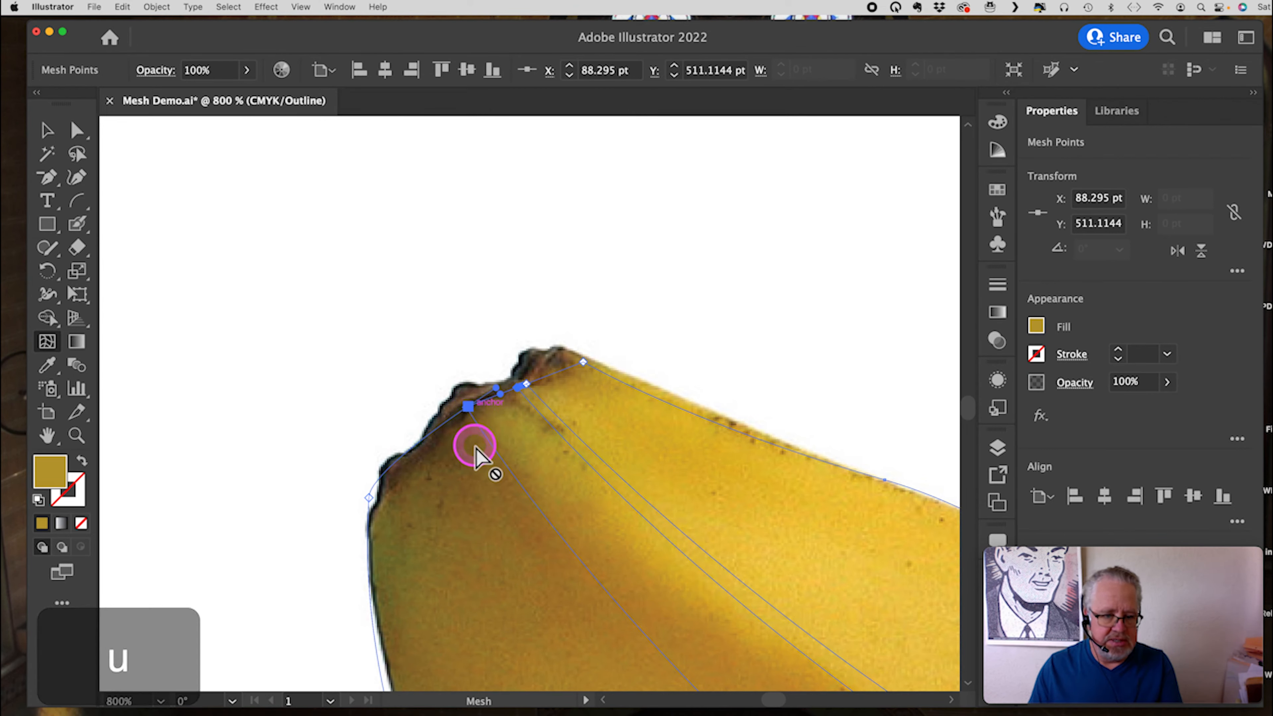
key("i")
Step: Fill the lowest mesh point at the dark tip with dark olive sampled from the photo beside it
key("u")
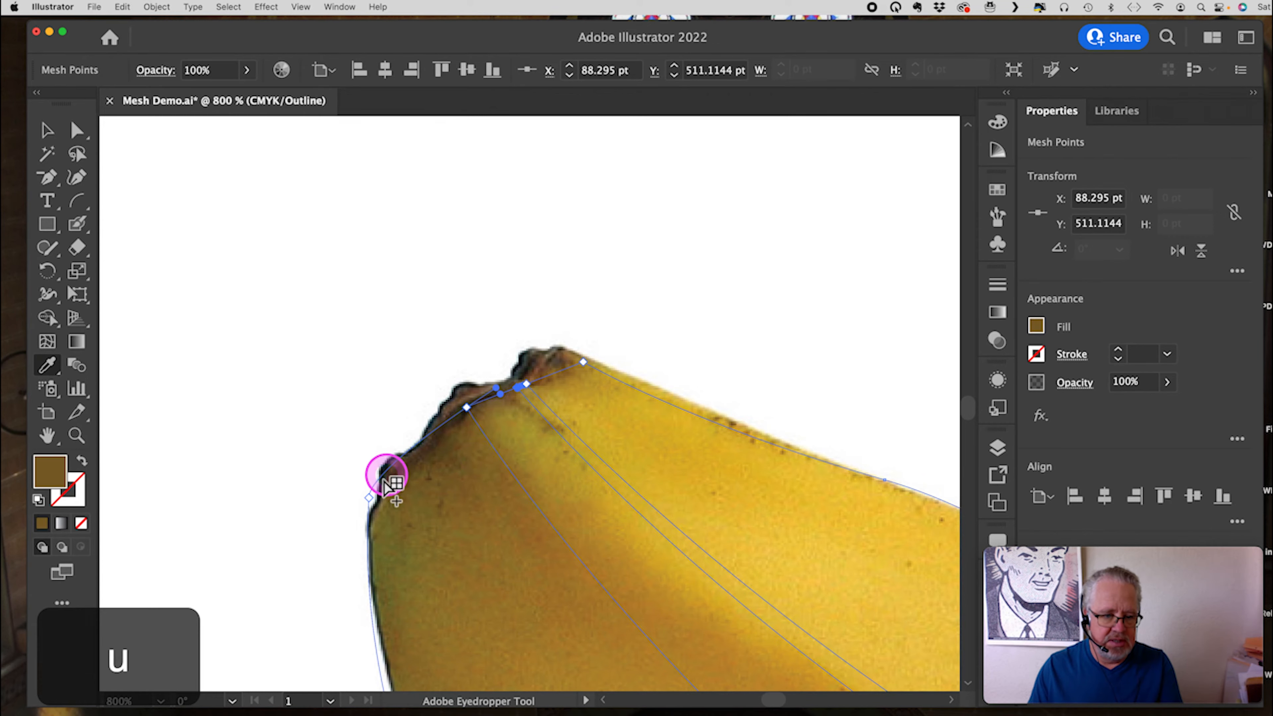
left_click(369, 498)
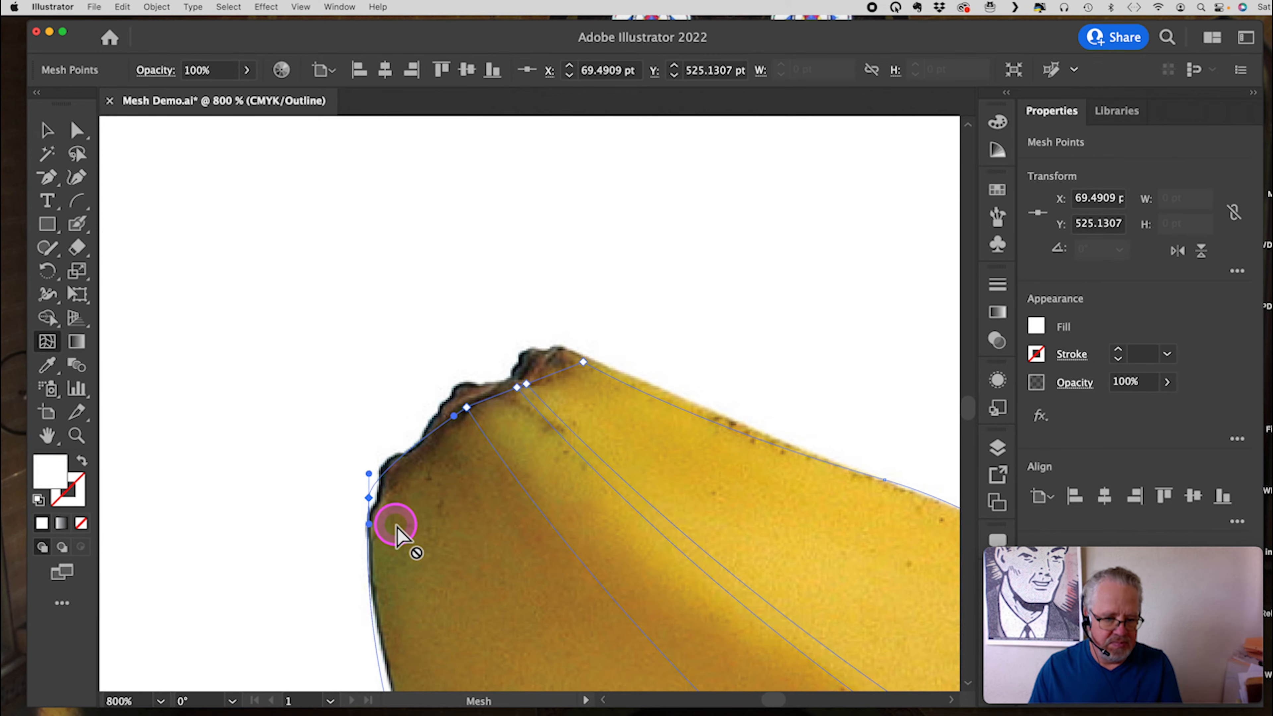
key("i")
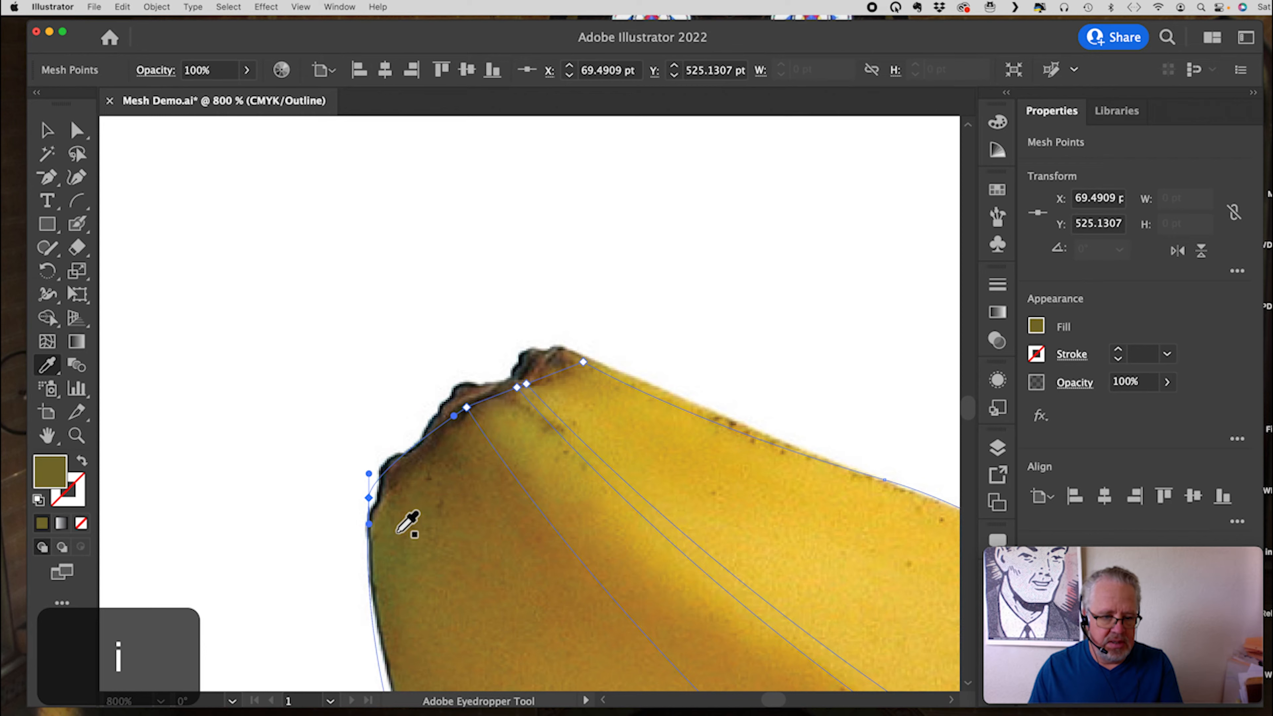
Step: Fill the mesh point where the crosswise line meets the middle lengthwise line with orange-brown sampled from the photo beside it
key("space")
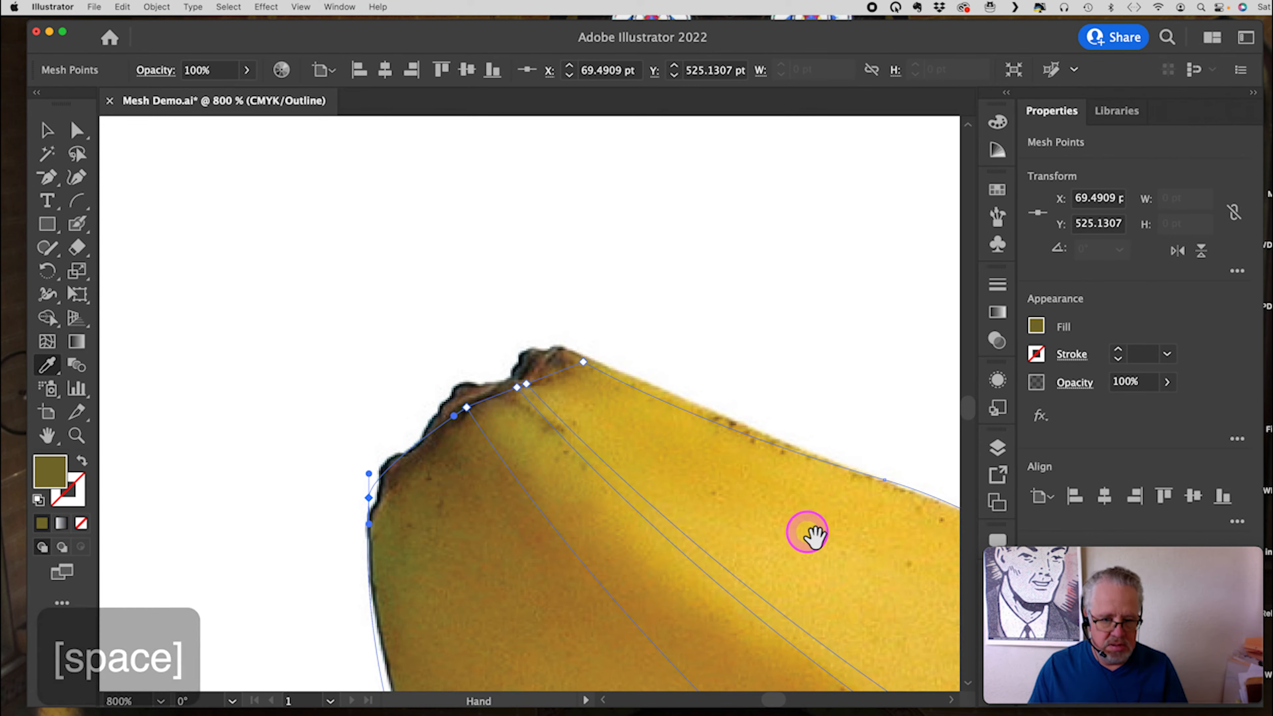
left_click_drag(822, 540, 417, 216)
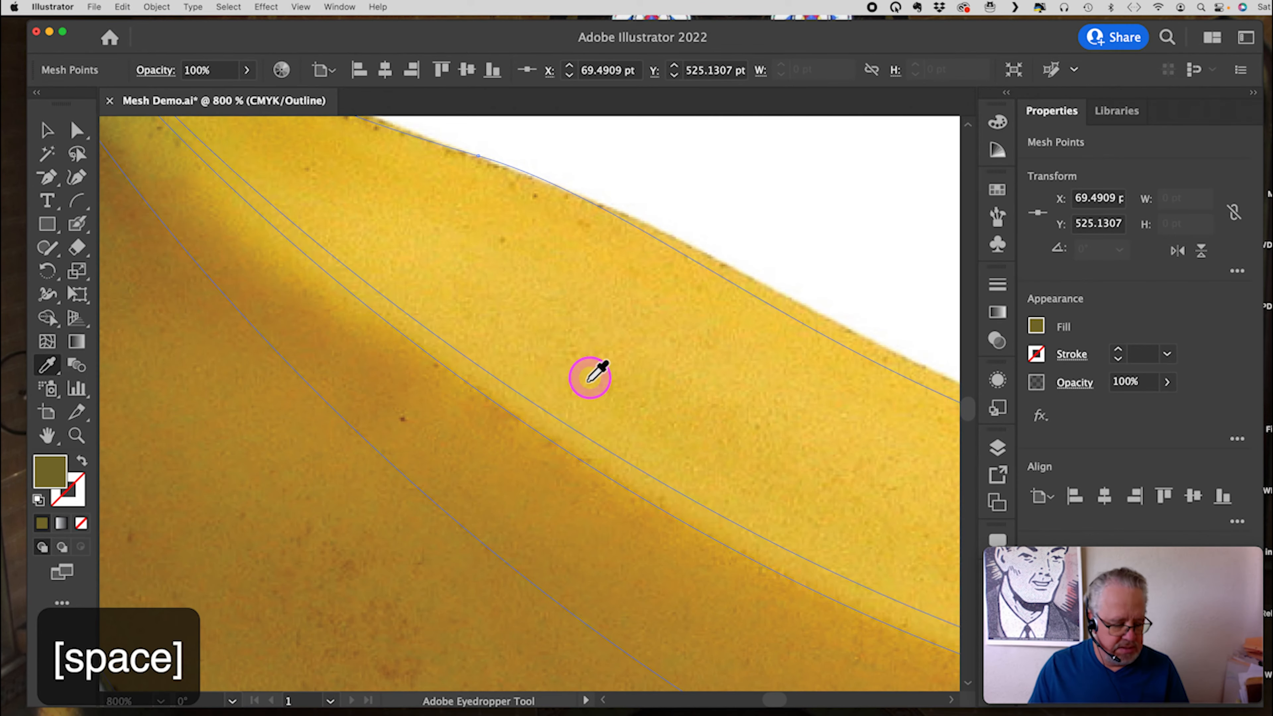
key("super+0")
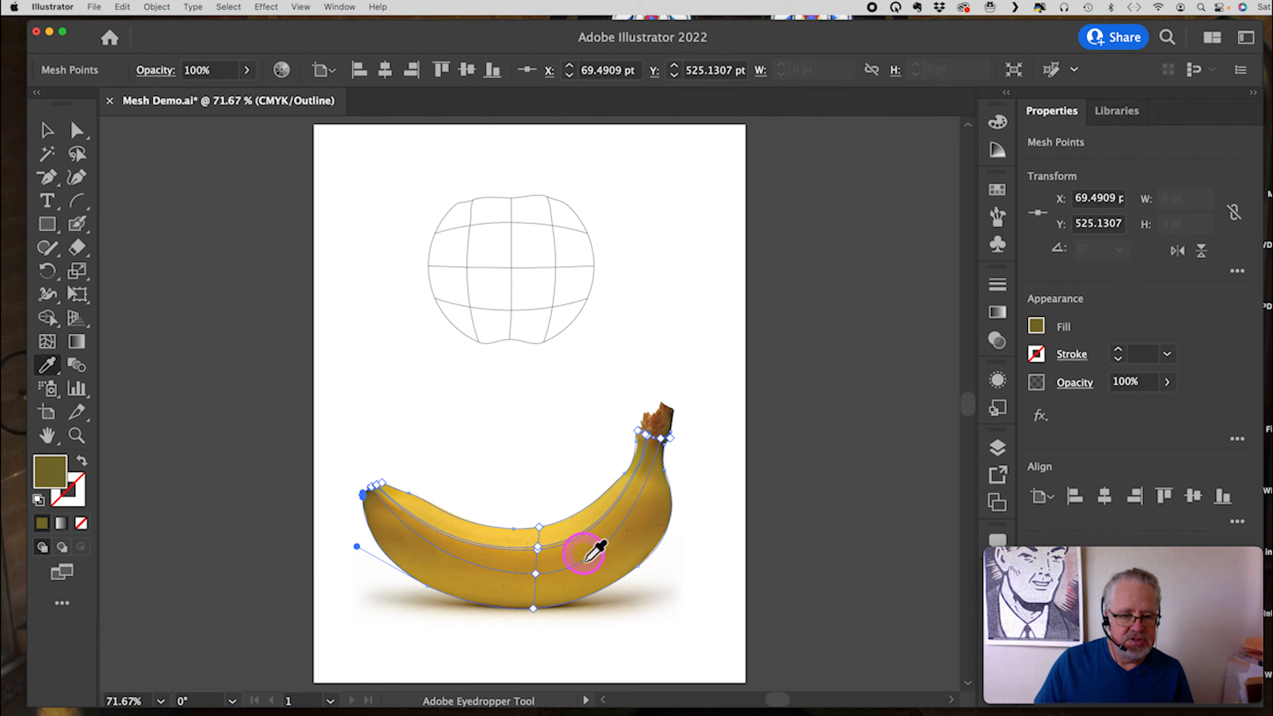
left_click(78, 439)
left_click(573, 547)
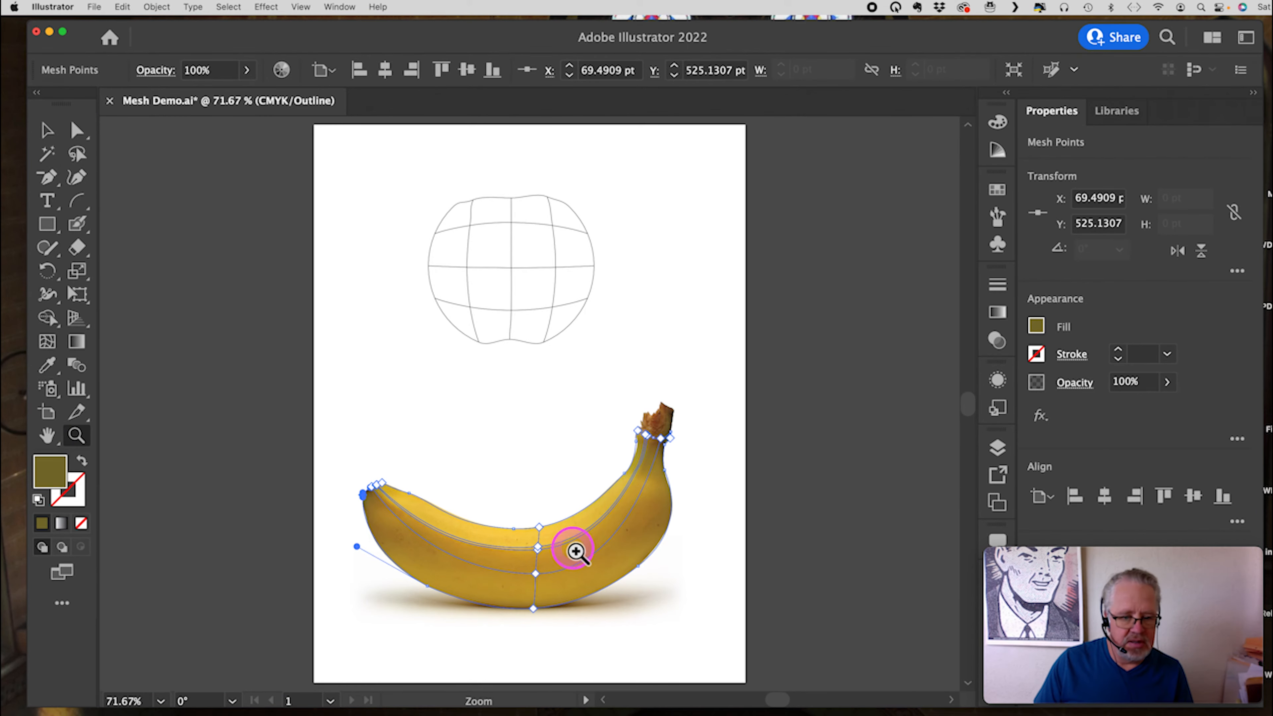
left_click(494, 418)
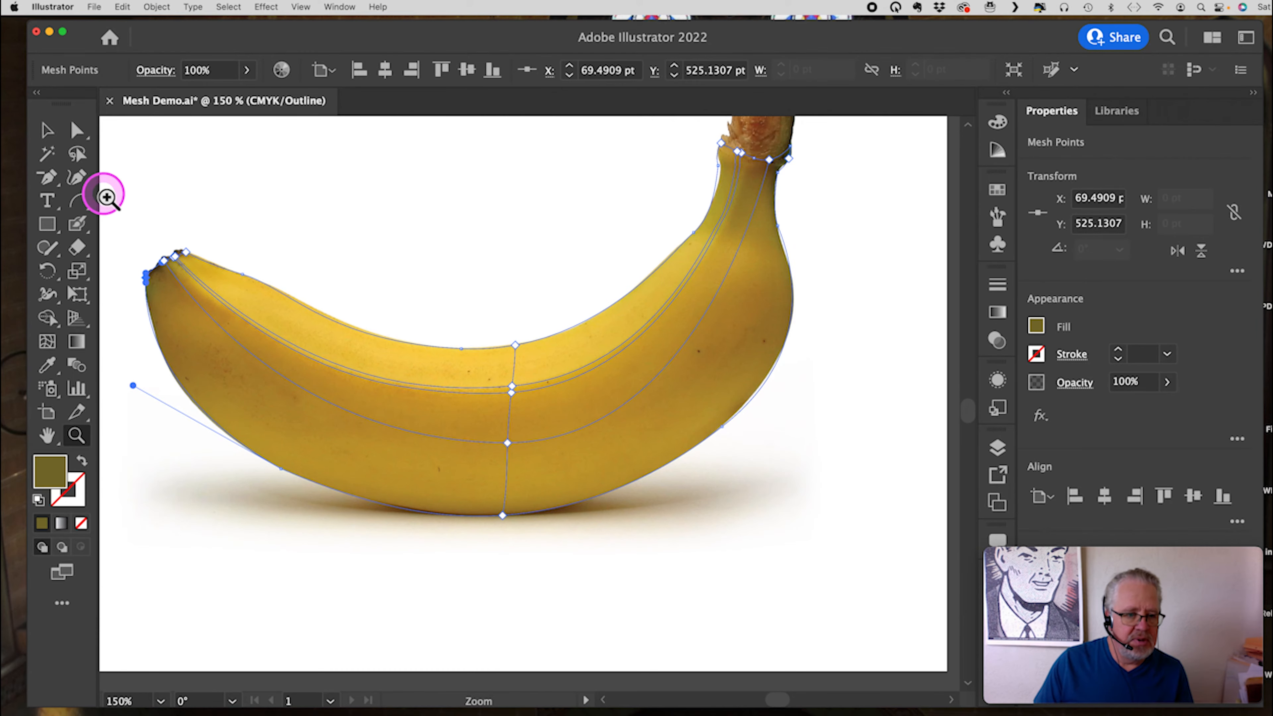
left_click(79, 131)
left_click(485, 444)
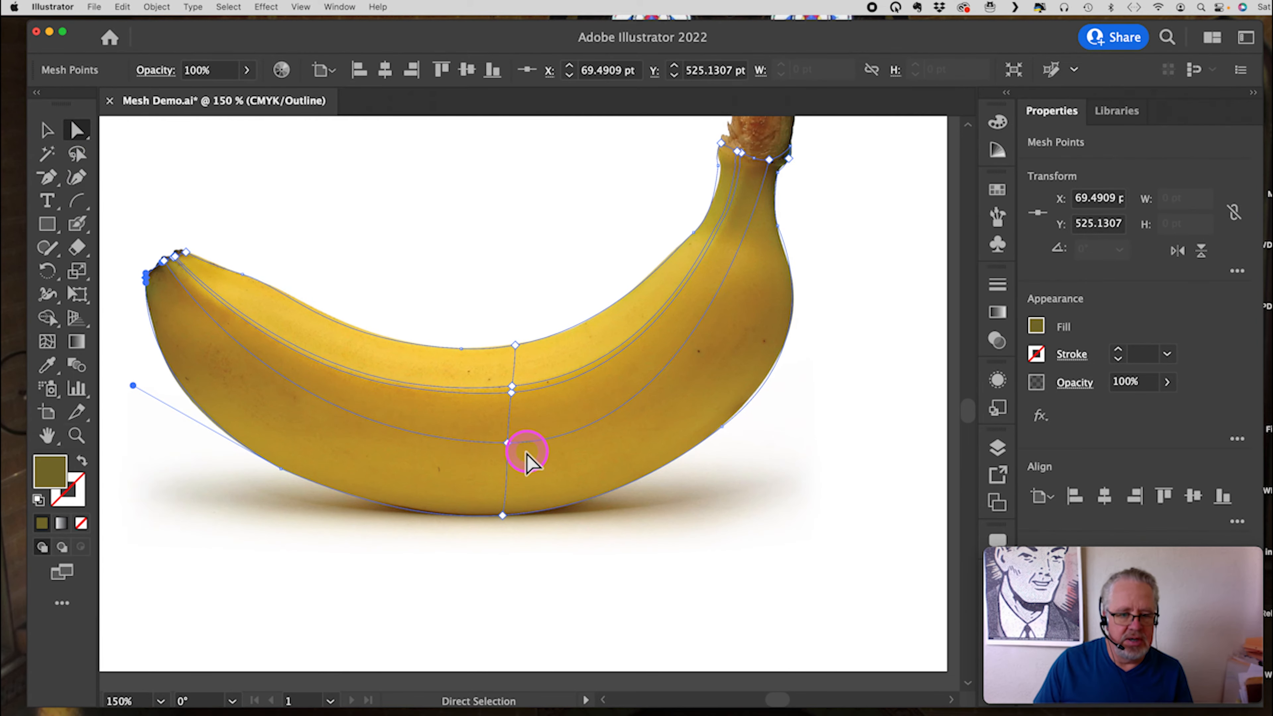
left_click(507, 444)
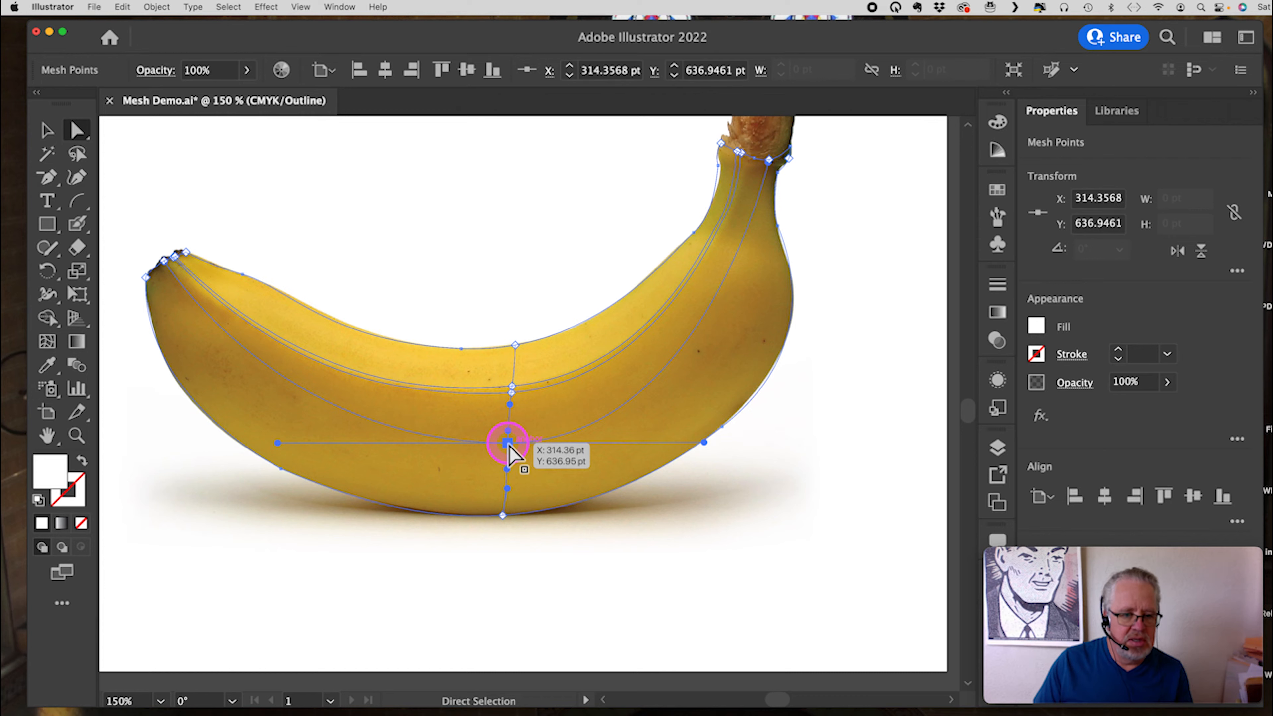
left_click(589, 414)
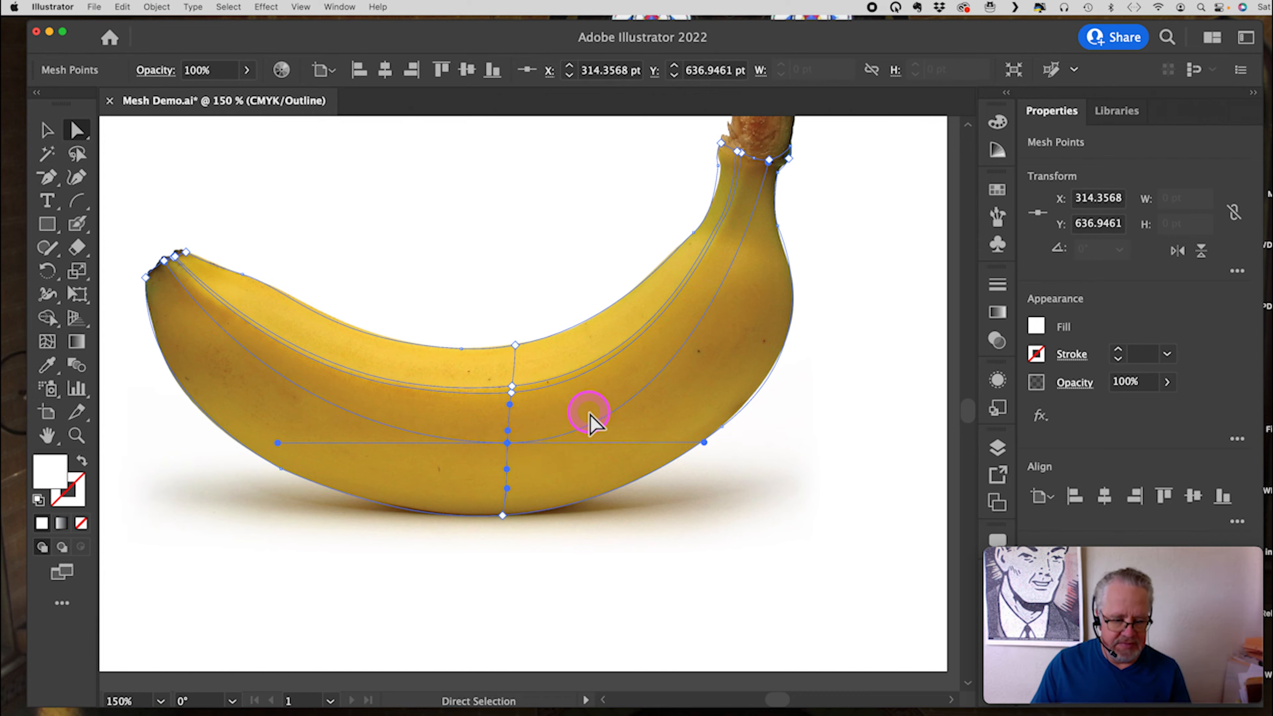
key("i")
left_click(535, 432)
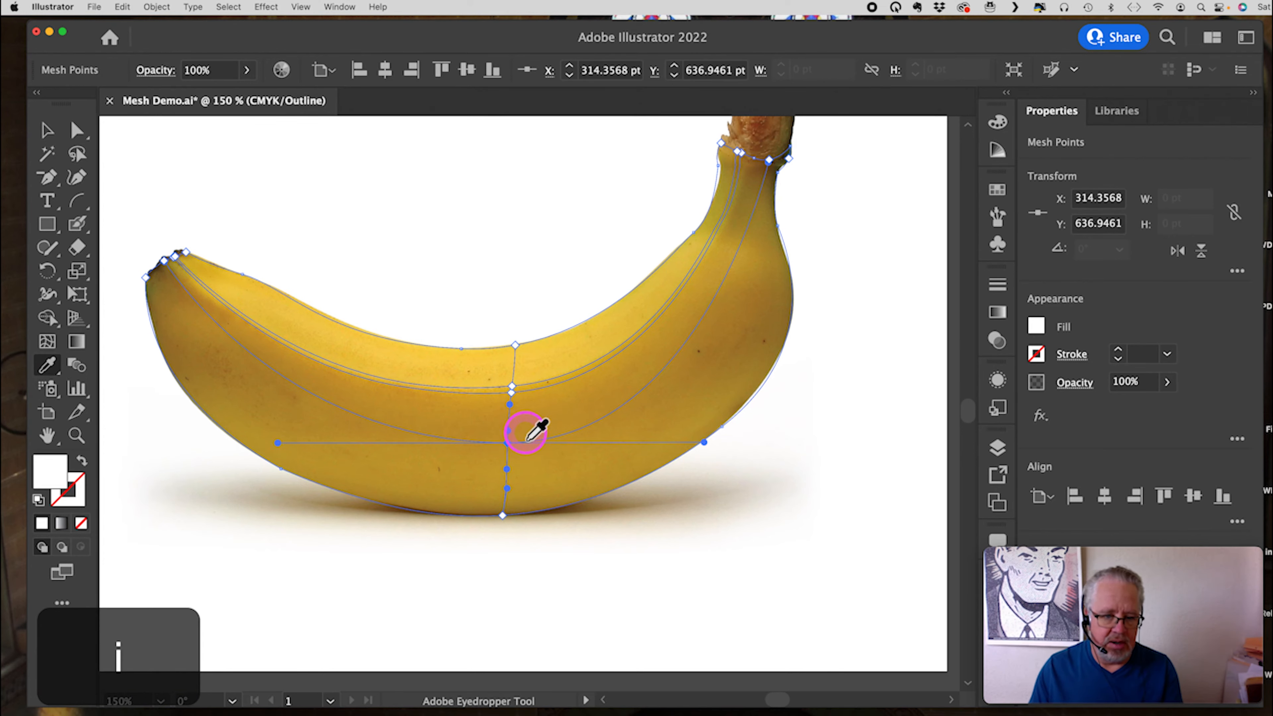
left_click(526, 437)
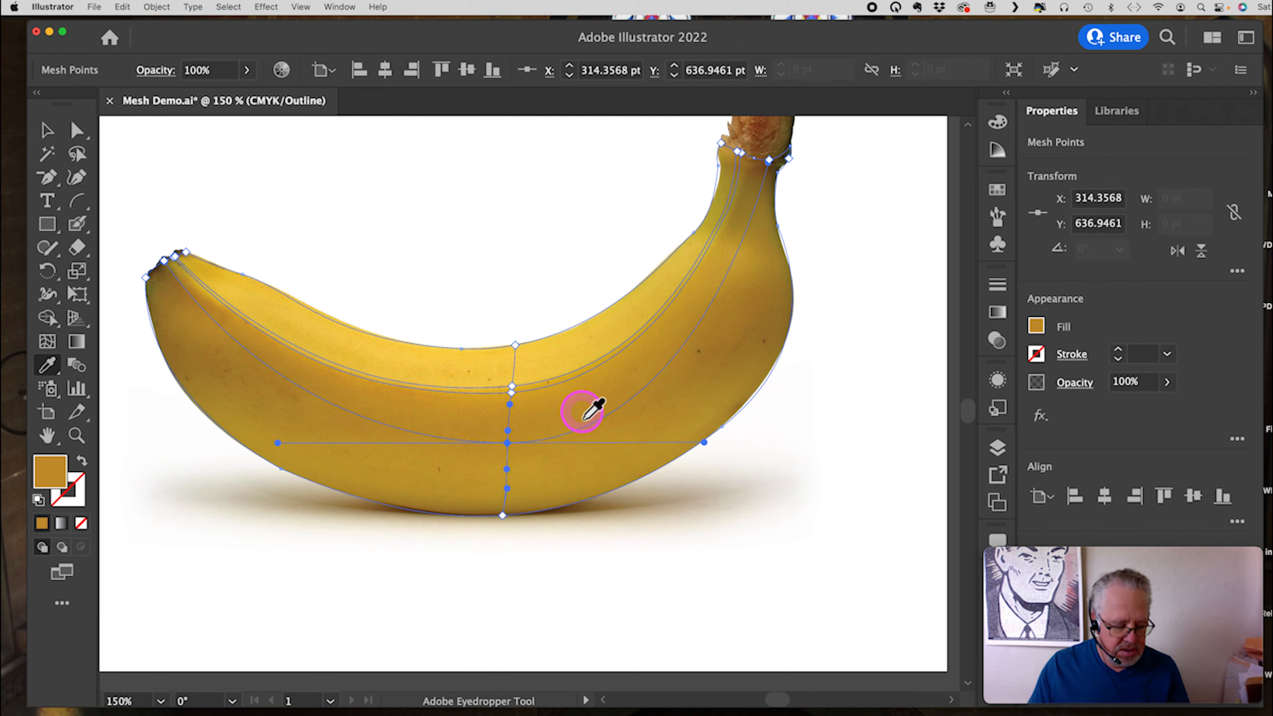
Step: Check the banana mesh's colouring in Preview, look closely at the ridge points on the crosswise line, and return to Outline view
key("super")
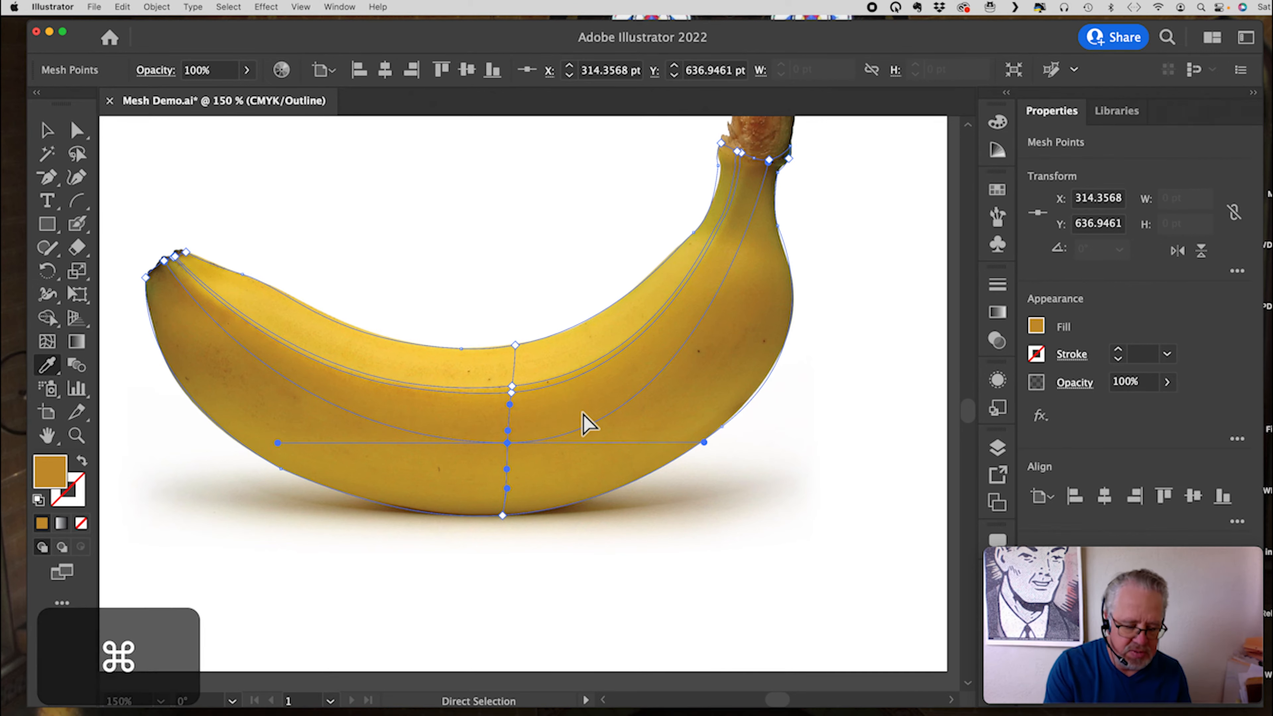
key("super+u")
left_click(581, 412)
key("super+y")
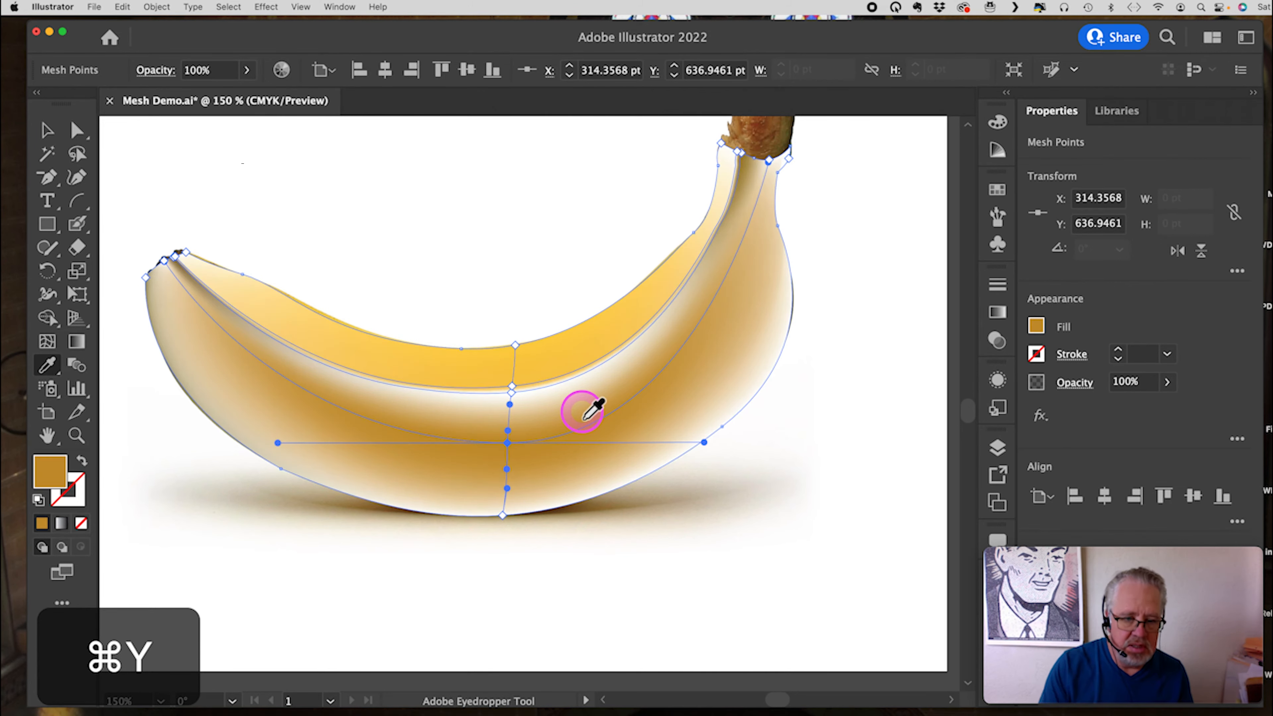
left_click(584, 382)
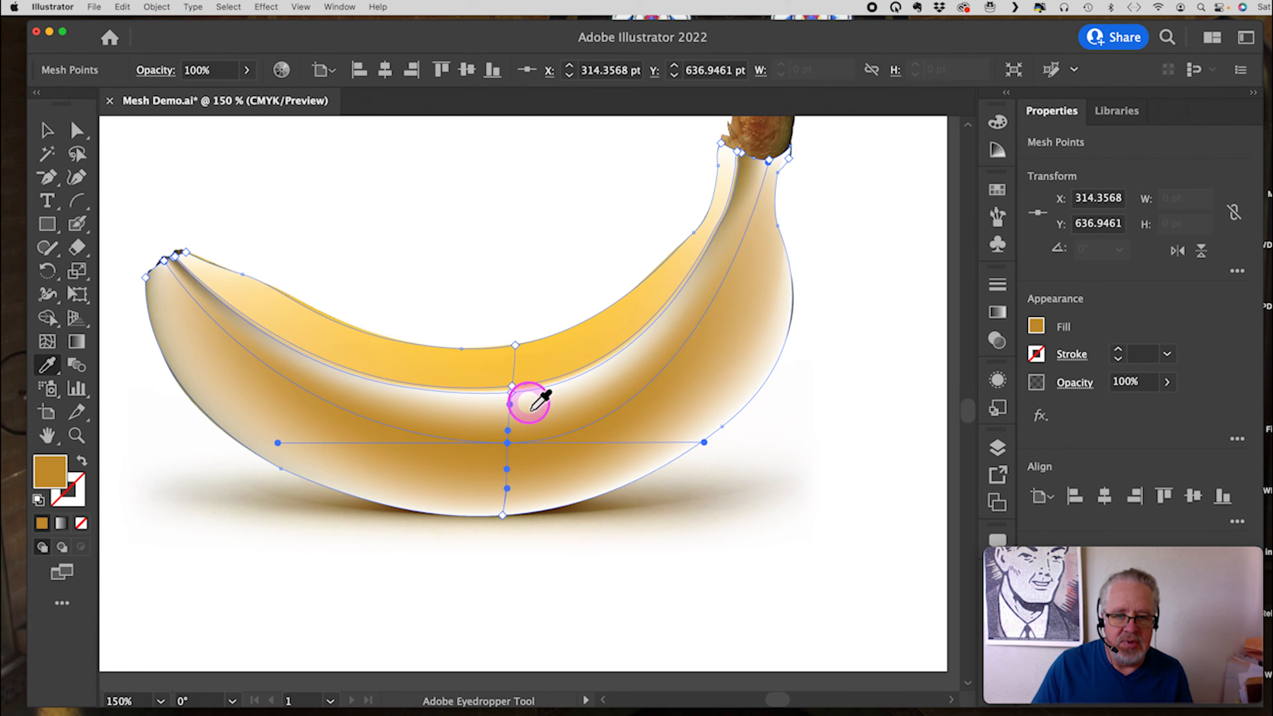
left_click(76, 434)
left_click(564, 415)
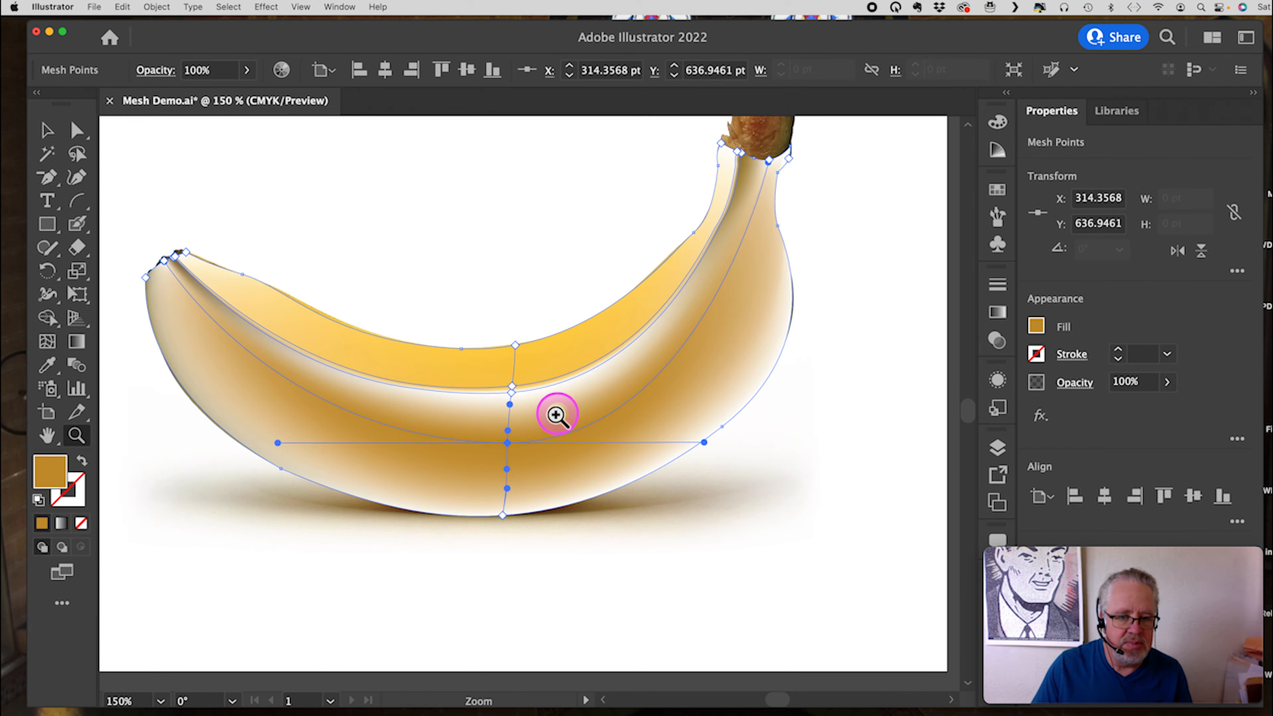
left_click(514, 391)
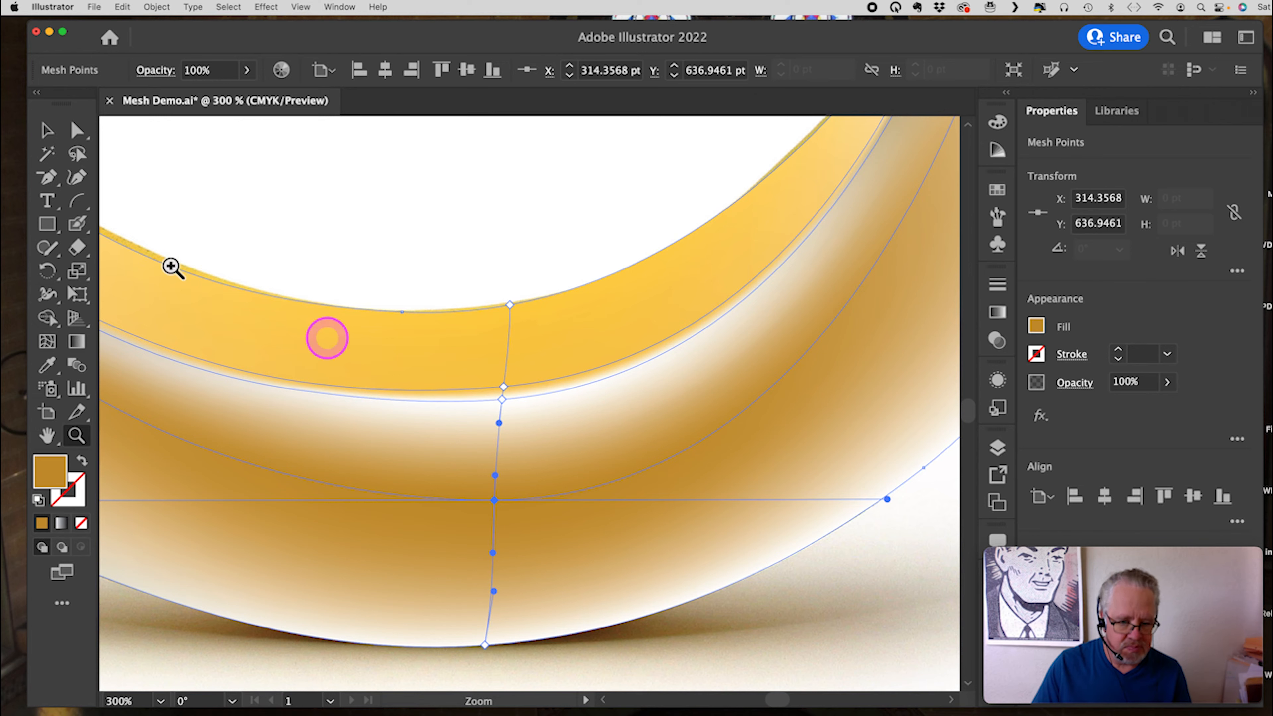
left_click(80, 134)
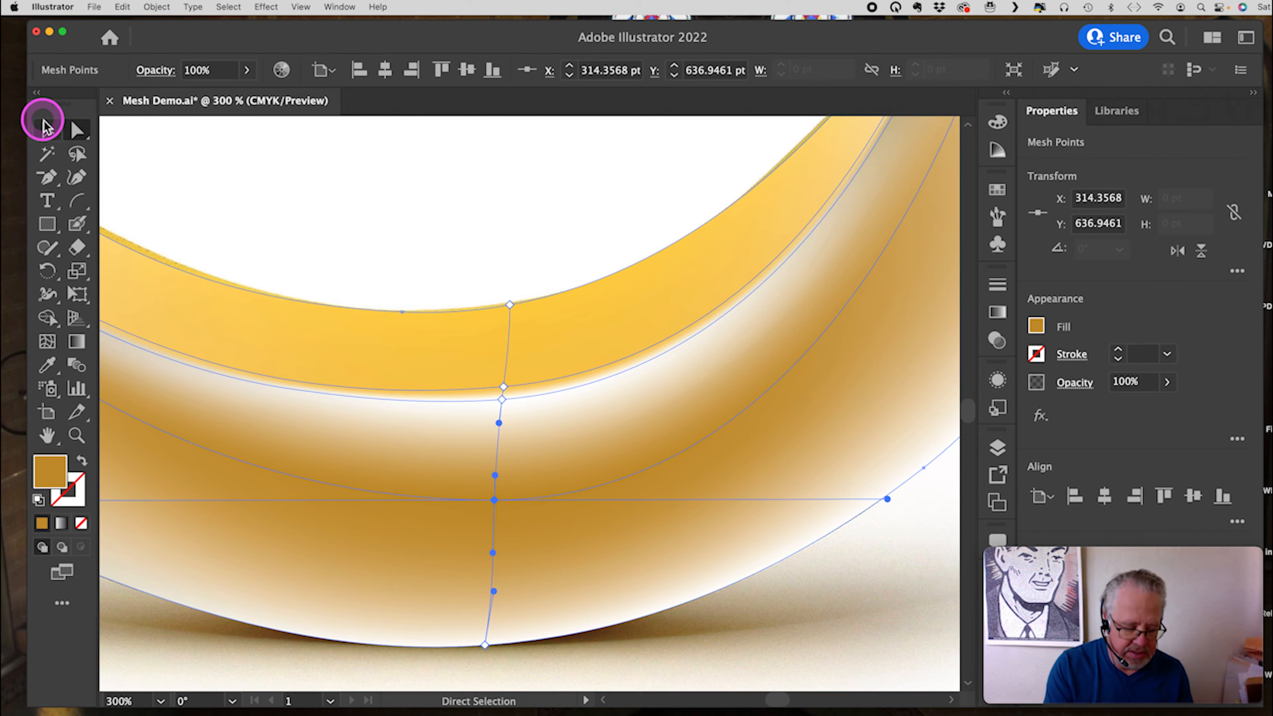
key("super+y")
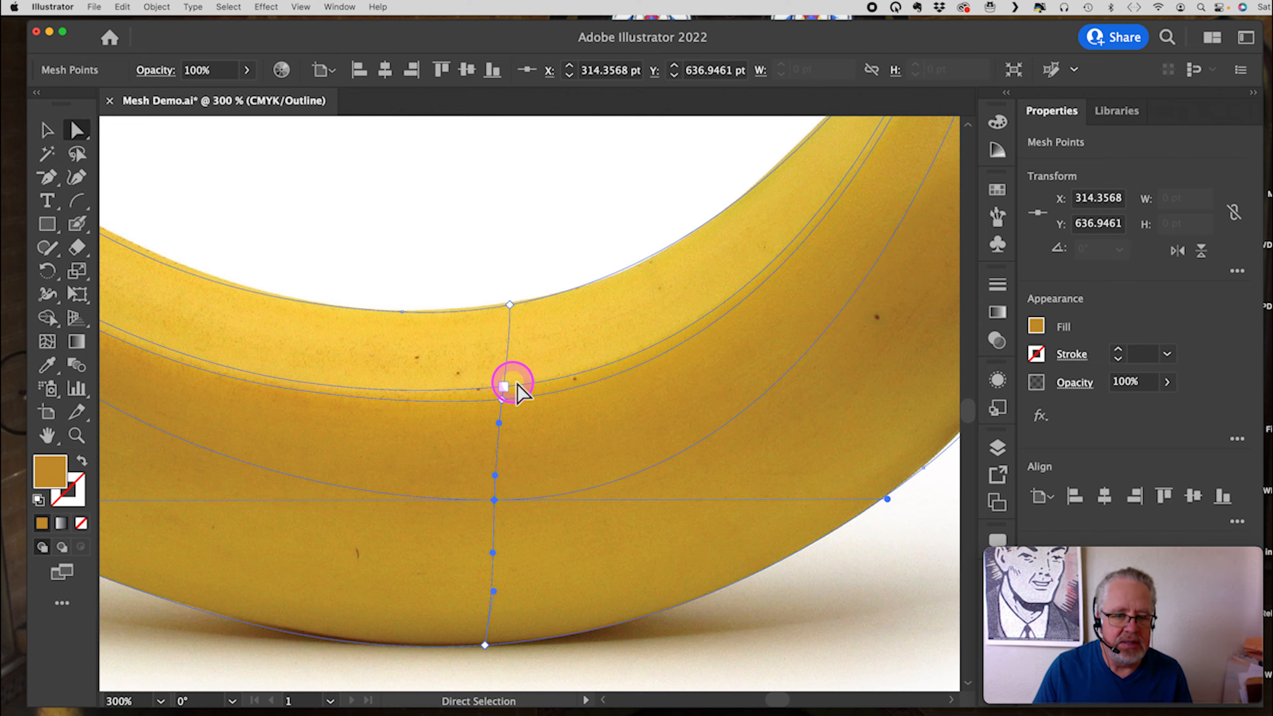
Step: Fill the lower ridge line's mesh point on the crosswise line with golden yellow sampled from the photo beside it, and check it in Preview
left_click(501, 399)
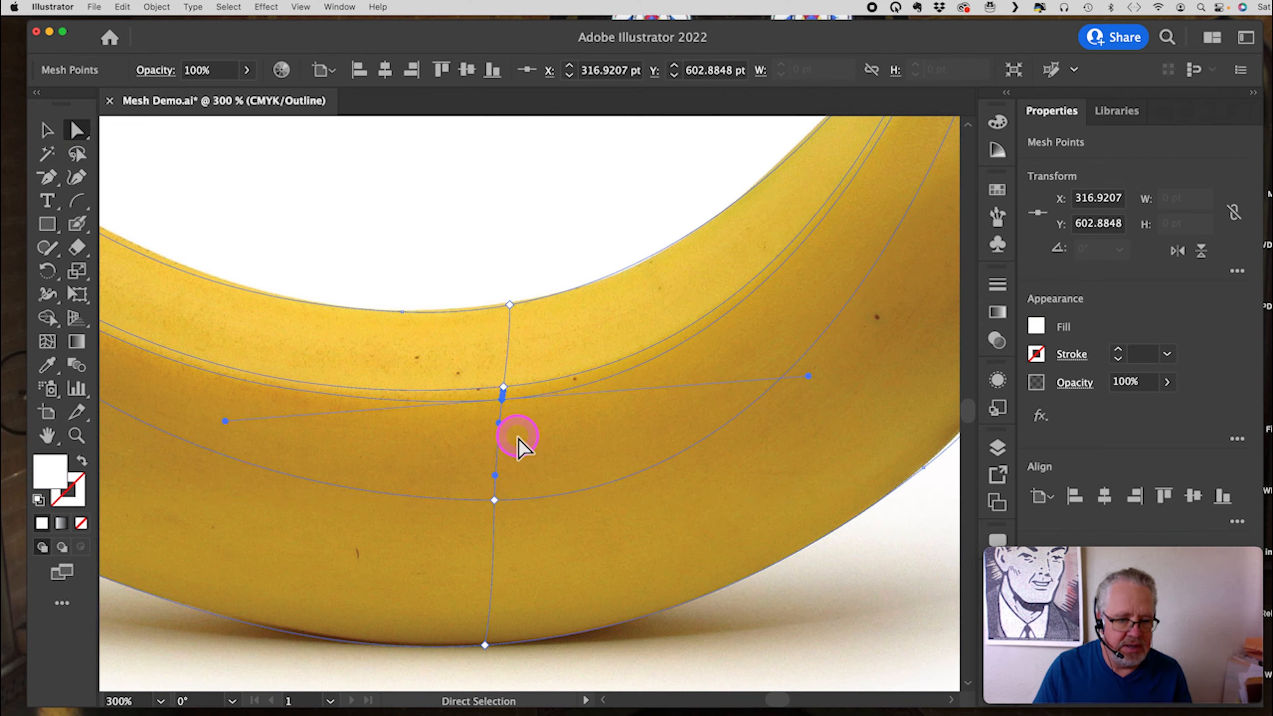
key("i")
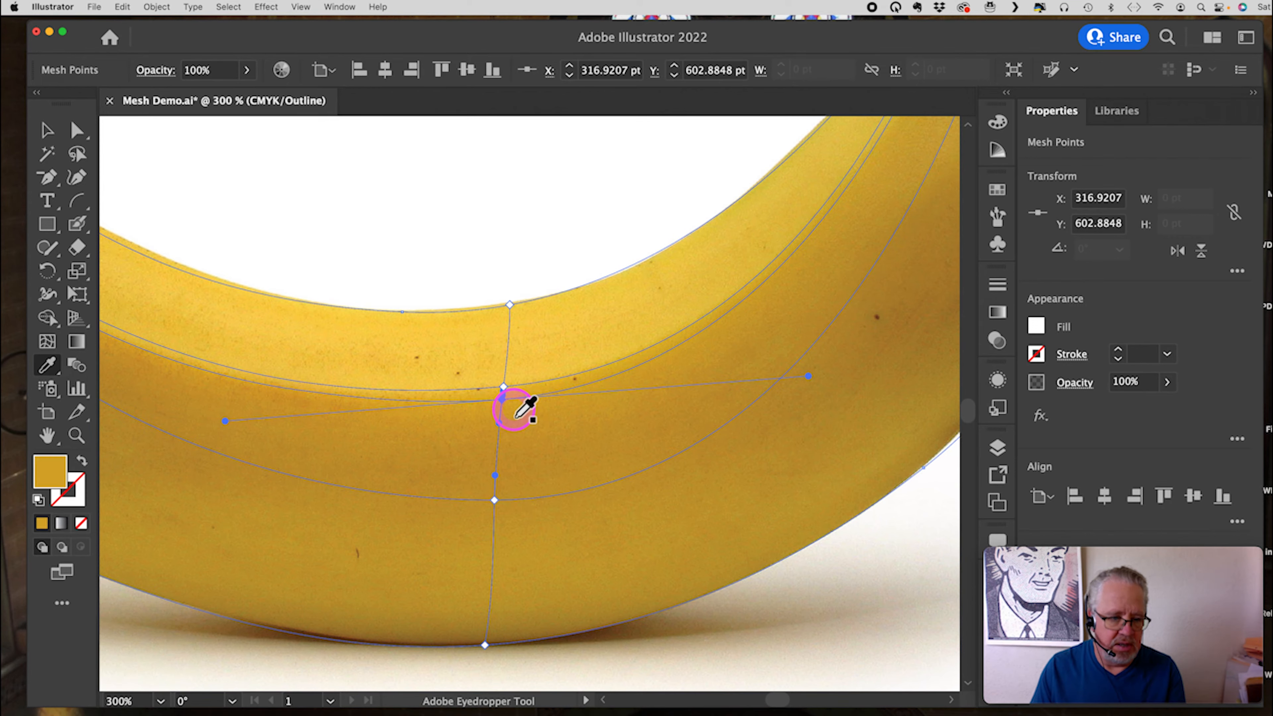
key("super+y")
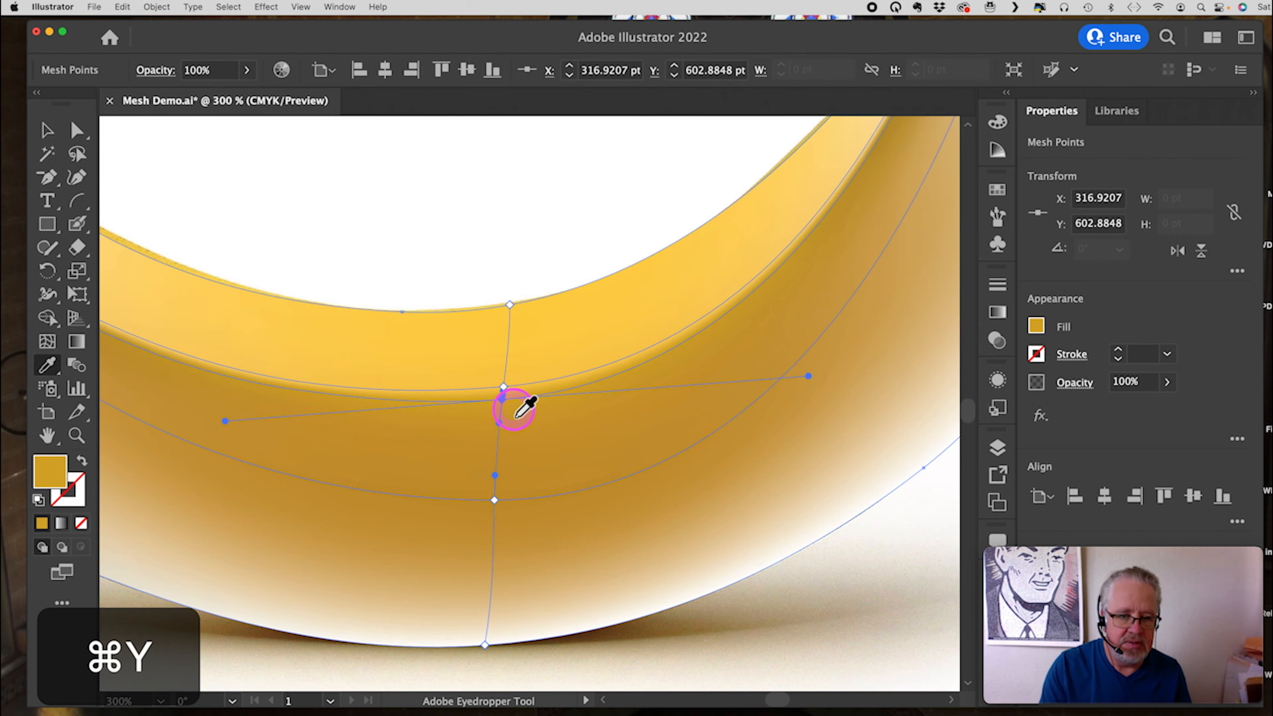
left_click(74, 437)
left_click(518, 392, "alt")
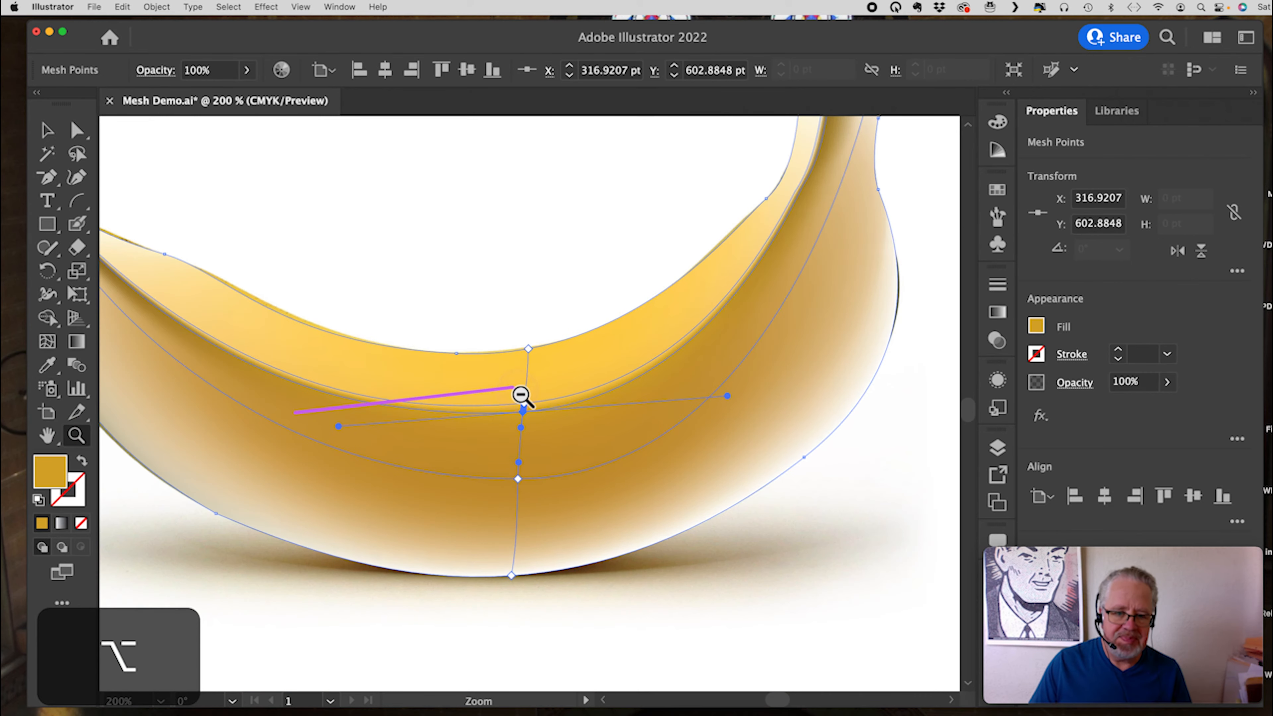
left_click(521, 396, "alt")
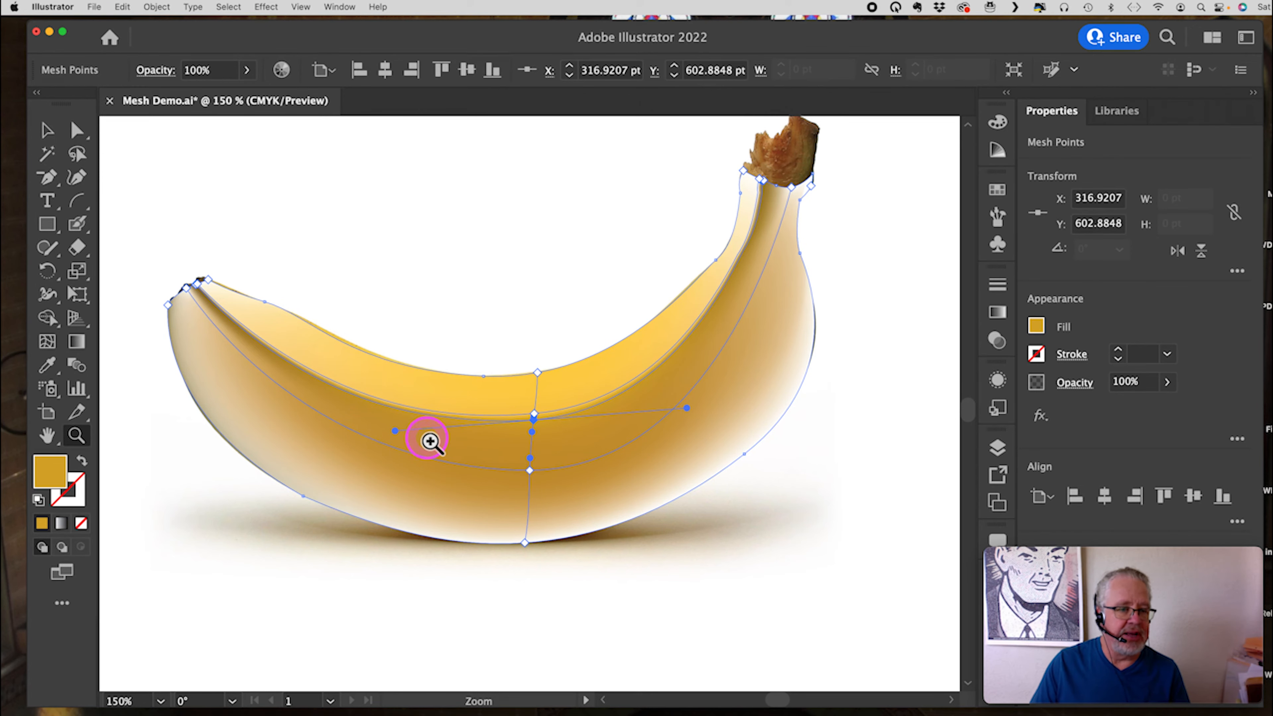
Step: In Outline view, fill the lowest mesh point at the dark tip with olive brown sampled from the photo just below it
left_click(211, 341)
key("super+y")
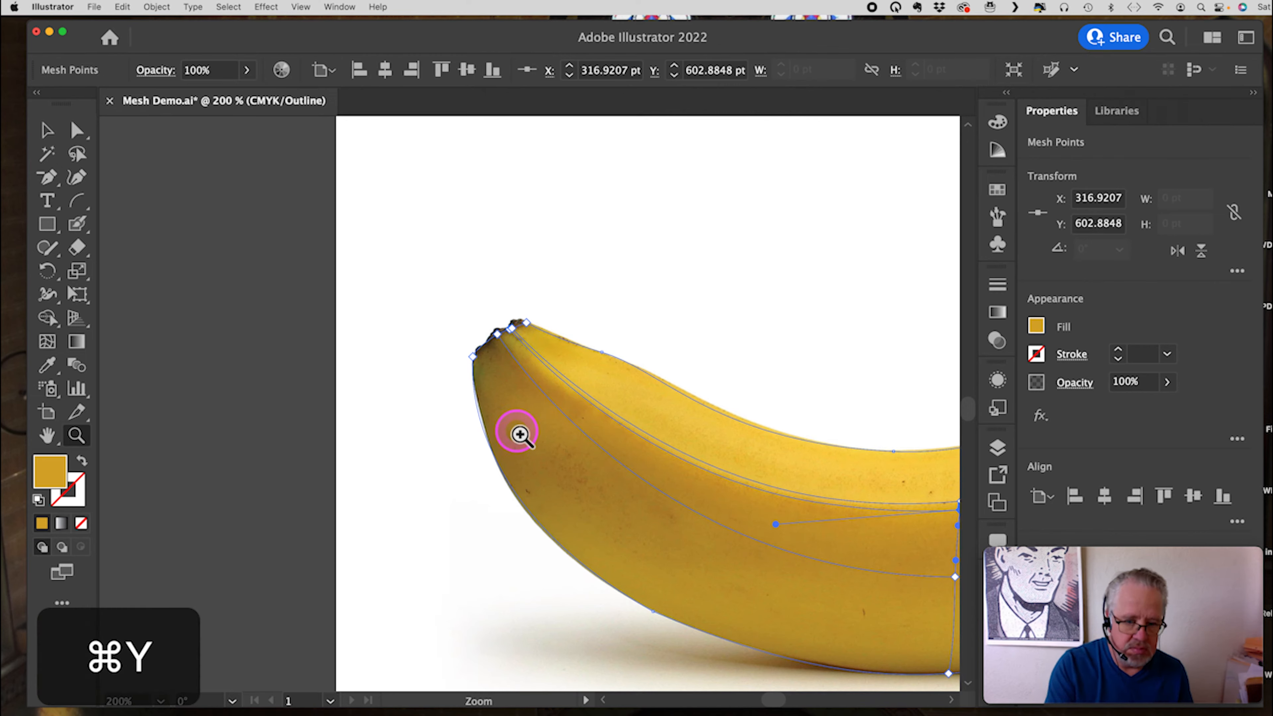
left_click(77, 130)
left_click(473, 356)
key("i")
left_click(490, 403)
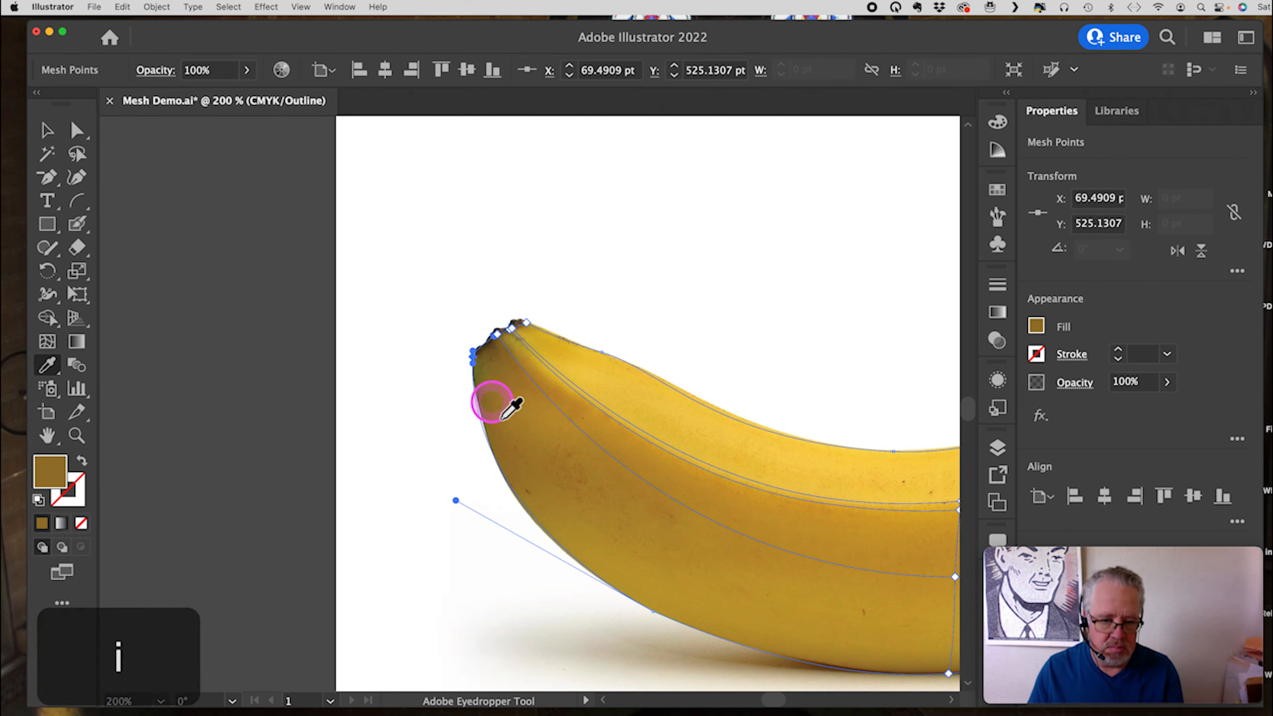
Step: Sample olive yellow for the lower-edge anchor nearest the dark tip, and fill the crosswise line's lowest mesh point with sampled golden brown
key("space")
left_click_drag(881, 591, 241, 483)
key("i")
key("u")
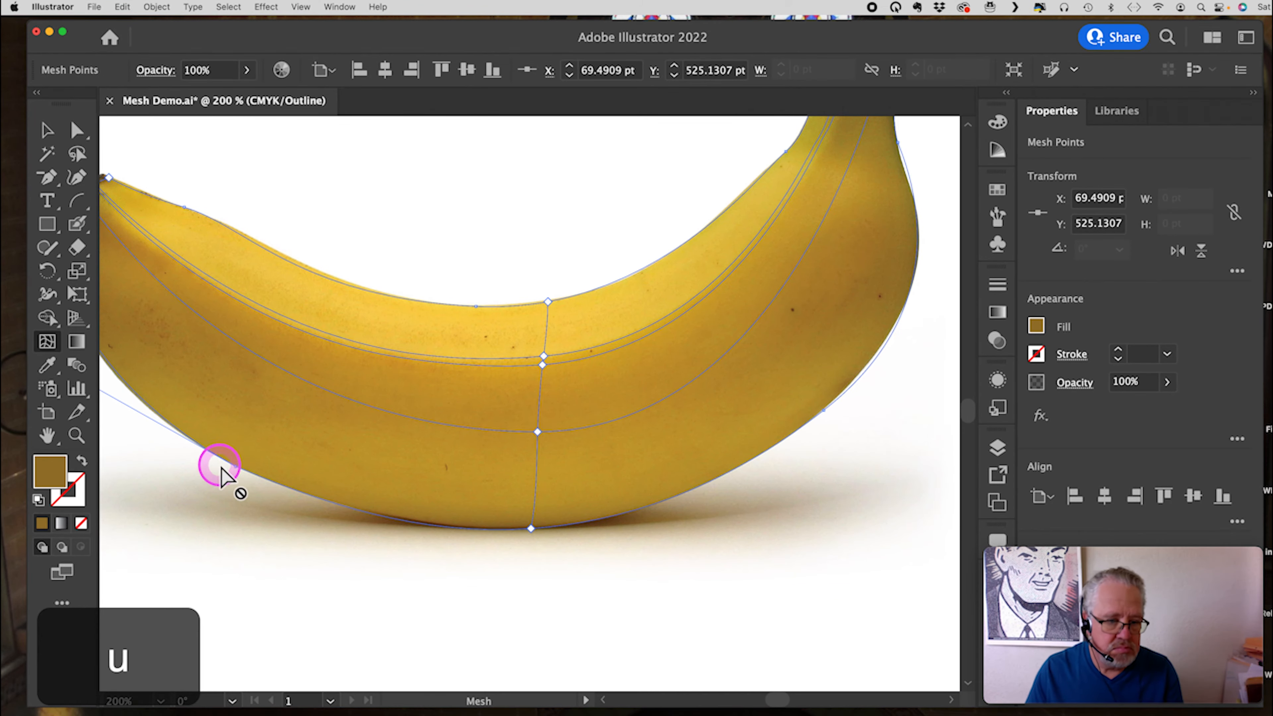
left_click(237, 466)
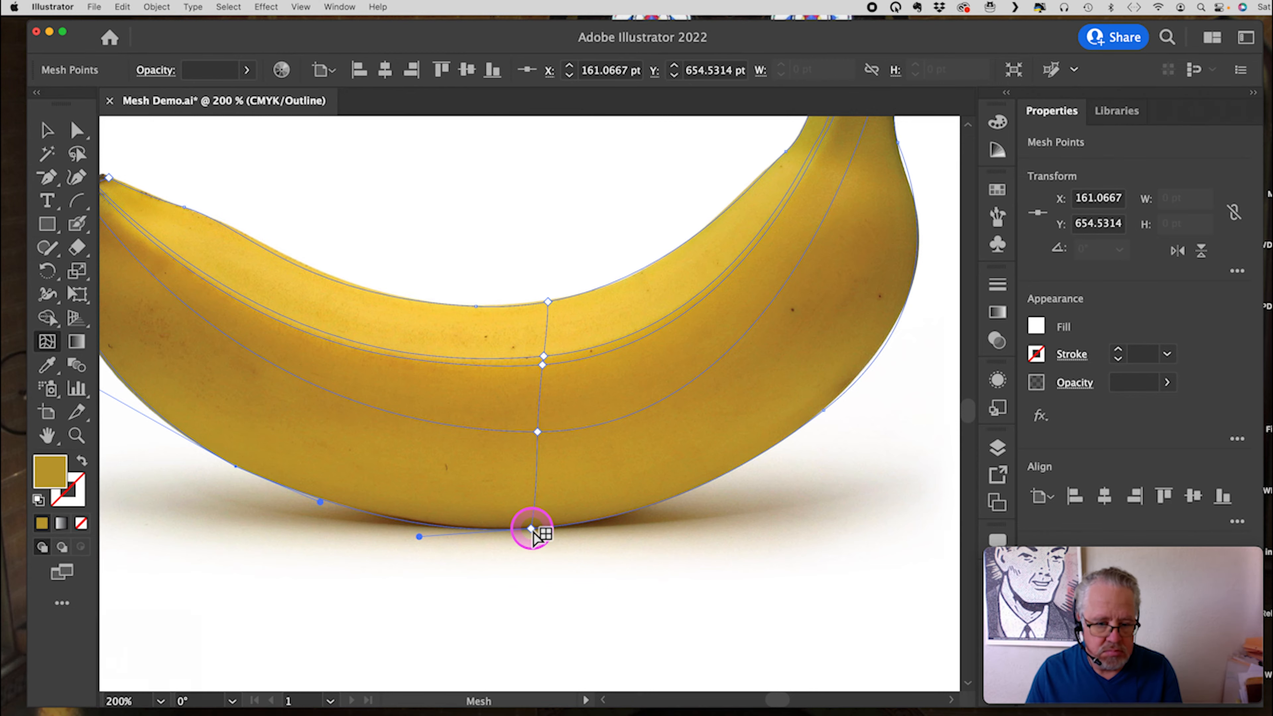
left_click(531, 528)
key("i")
left_click(520, 522)
Step: Sample olive gold from the photo for the anchor on the lower outer edge between the crosswise line and the stem
key("space")
left_click_drag(800, 374, 644, 514)
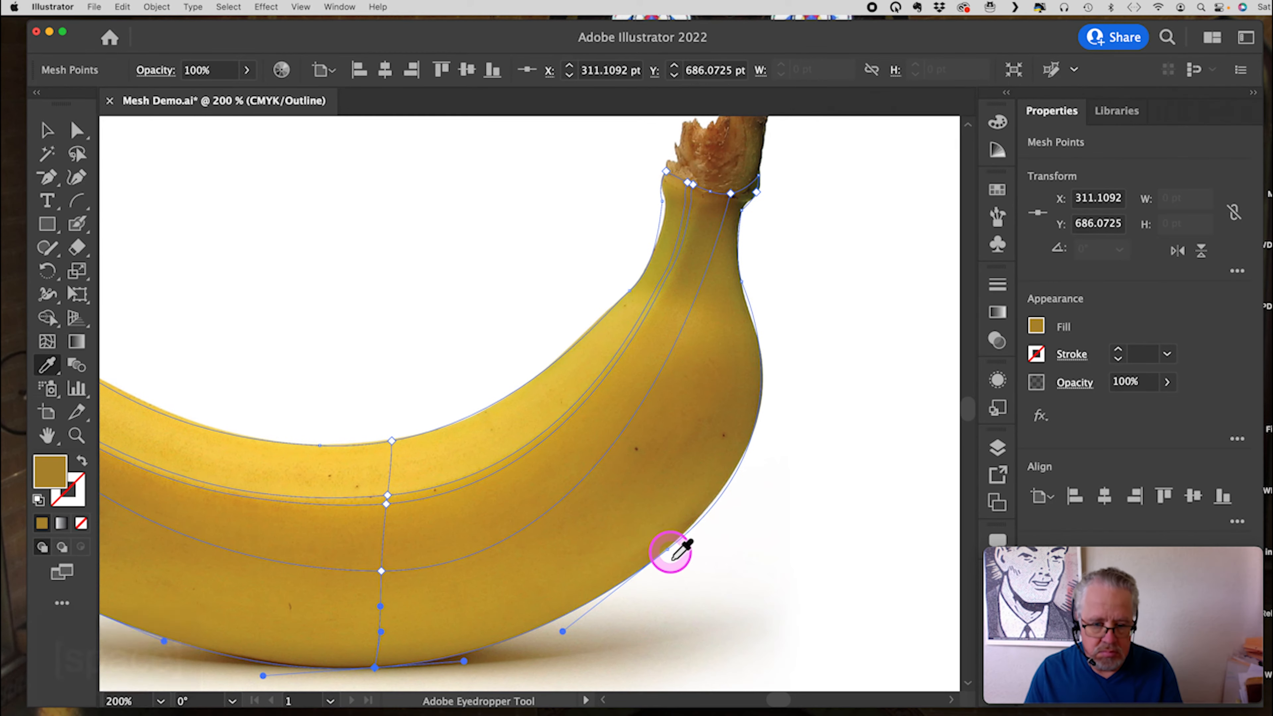
key("u")
left_click(668, 548)
key("i")
key("i")
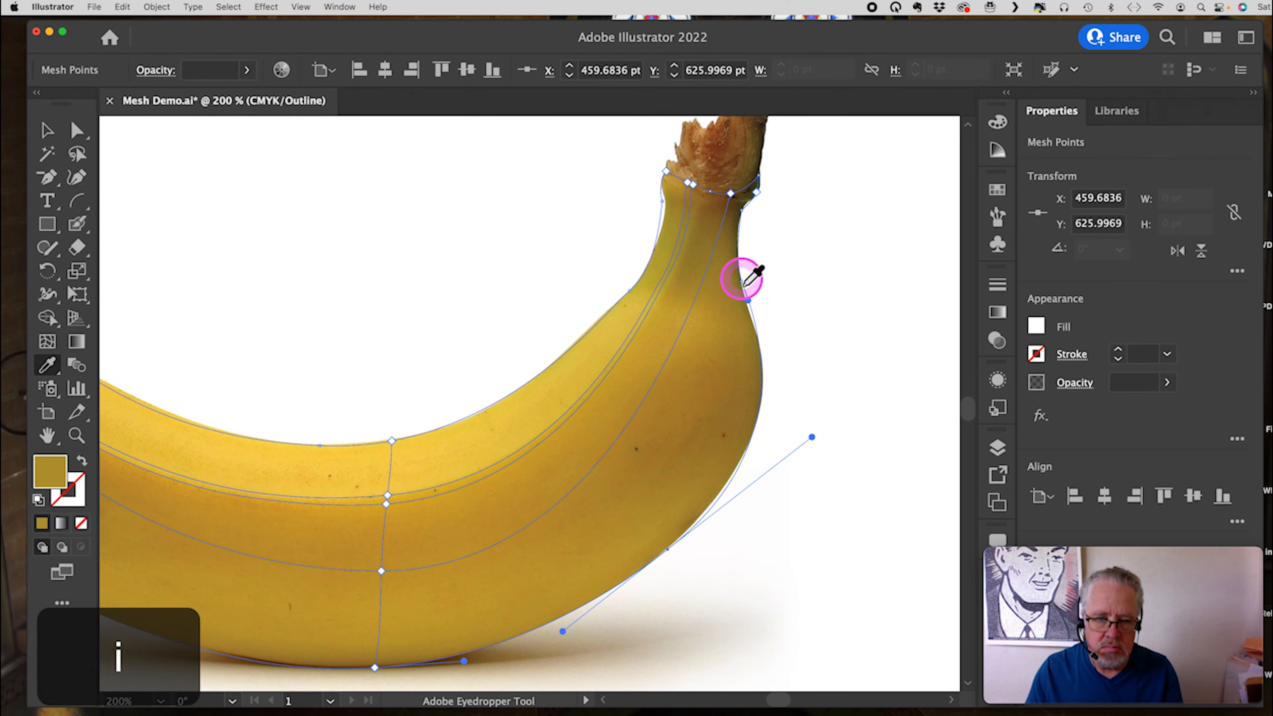
Step: Sample golden brown for the outer-edge anchor where the banana narrows towards the stem, and check the colouring in Preview
key("u")
left_click(741, 282)
key("i")
left_click(730, 312)
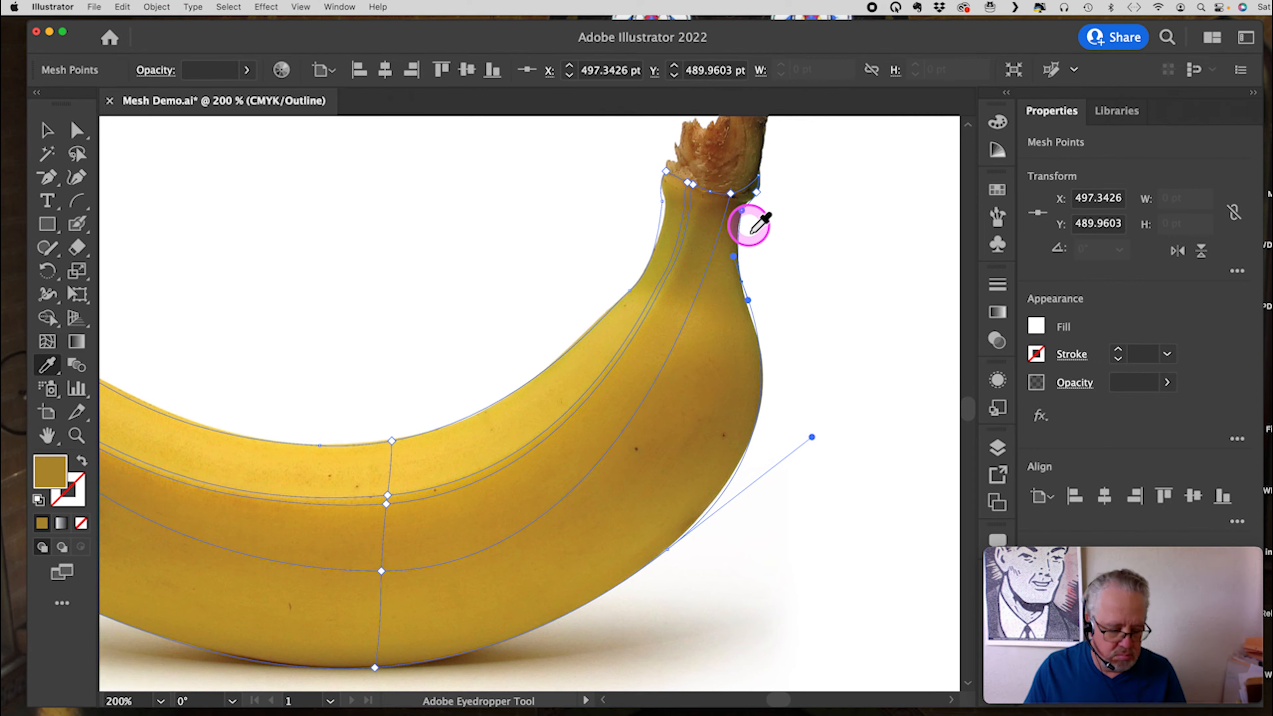
key("super+y")
key("super+y")
Step: Fill the outermost mesh point at the stem end with dark brown sampled from the photo beside it
key("u")
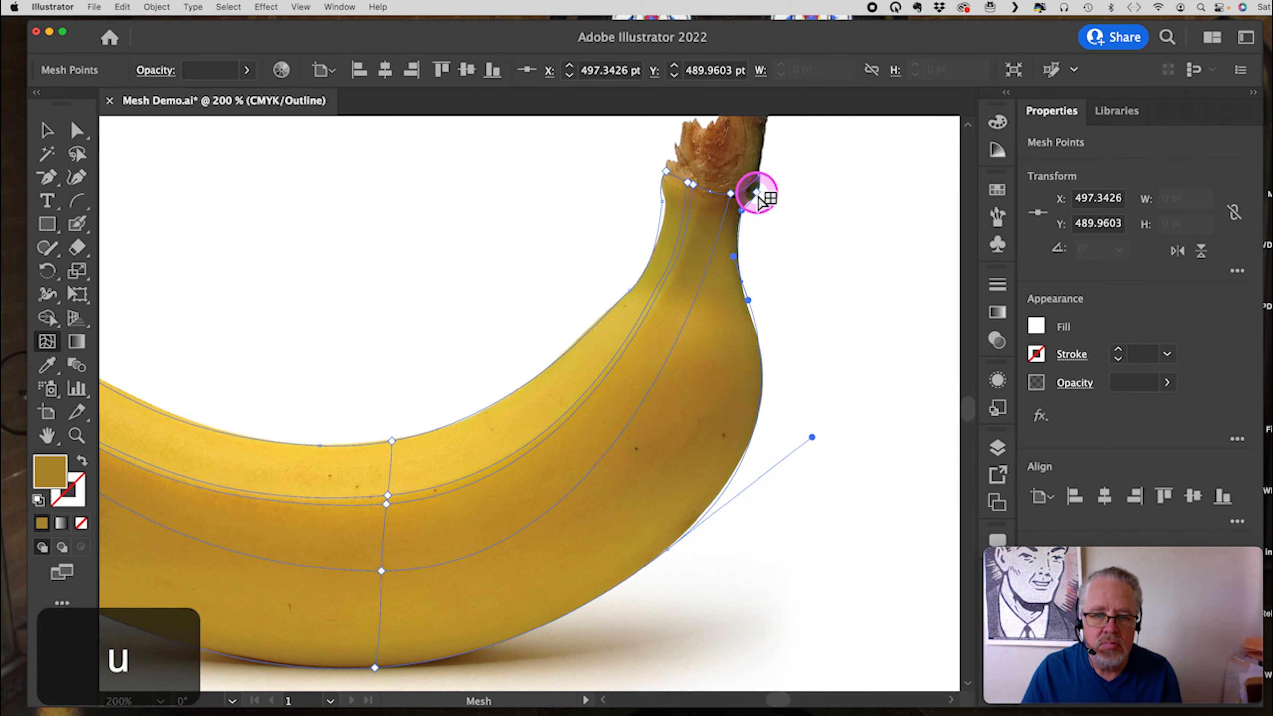
left_click(757, 194)
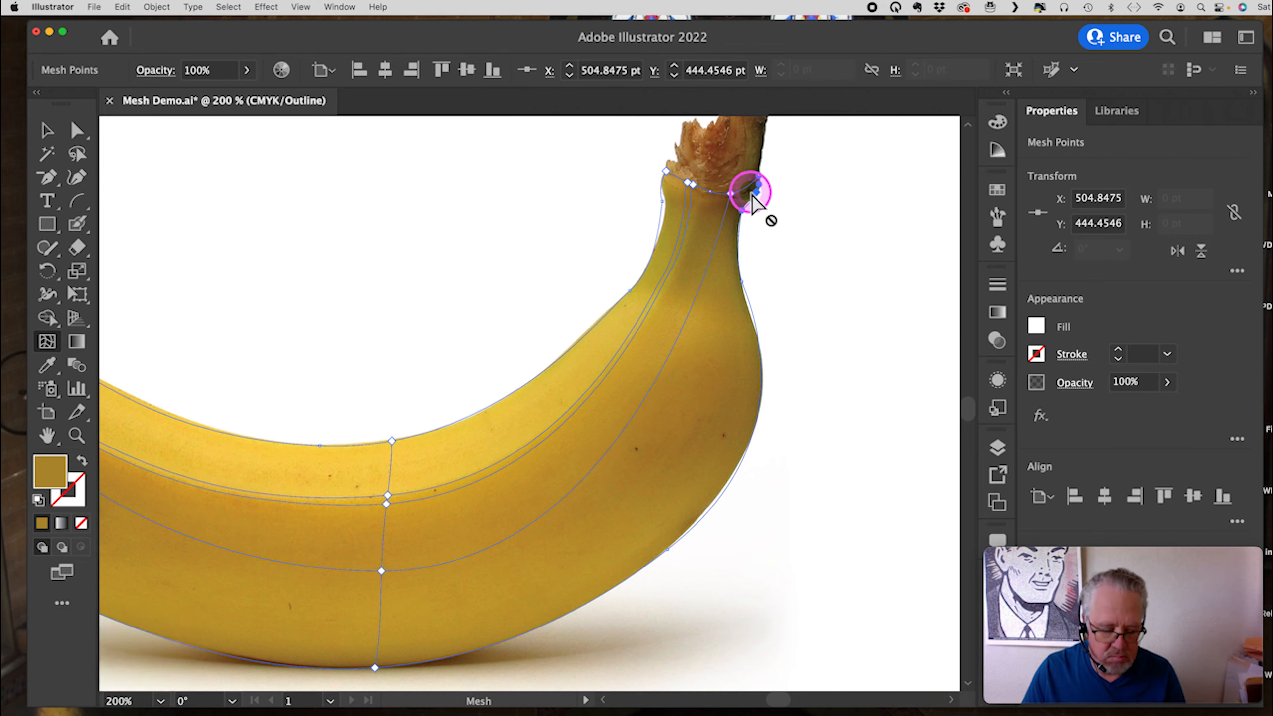
key("i")
left_click(750, 199)
Step: Sample brown from the photo for the middle lengthwise line's stem-end mesh point and for the anchor beside it on the stem edge
key("u")
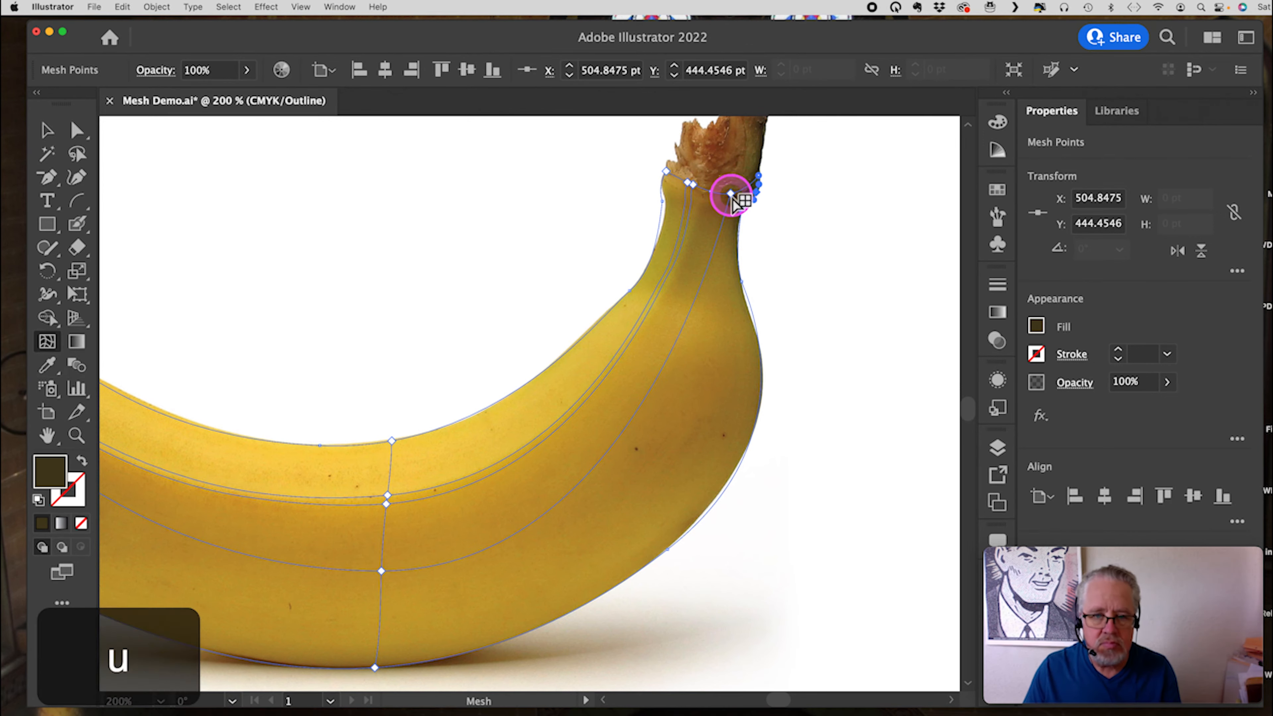
left_click(733, 195)
key("i")
left_click(722, 208)
key("u")
left_click(711, 192)
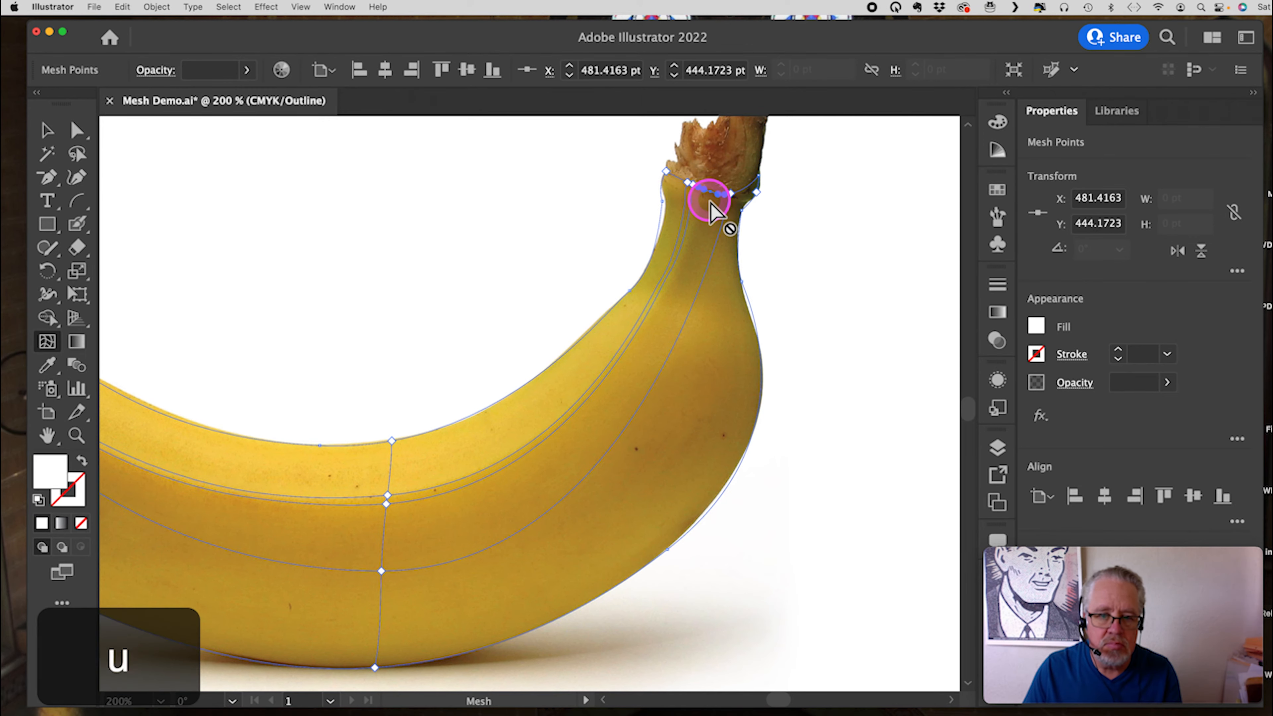
key("i")
left_click(714, 206)
Step: Fill the stem-end mesh points of the lower and upper ridge lines with brown and golden olive sampled just below them
key("u")
left_click(694, 188)
key("i")
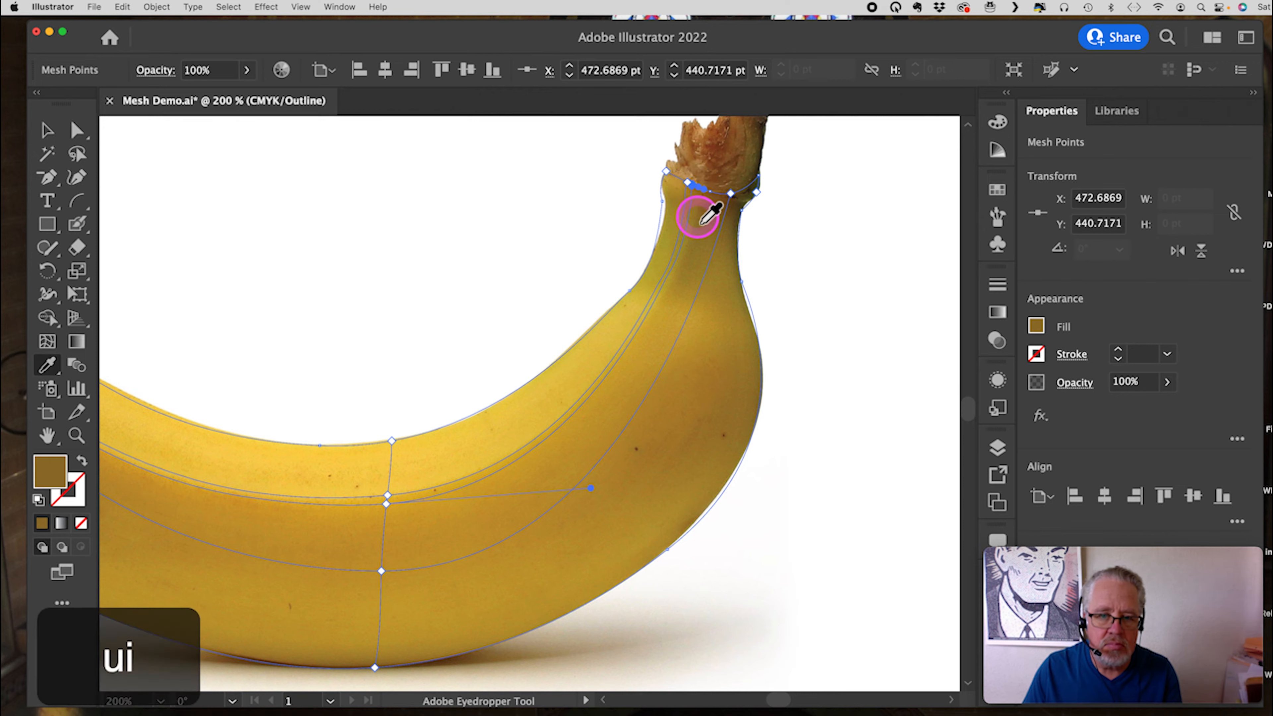
left_click(690, 182)
key("u")
left_click(689, 184)
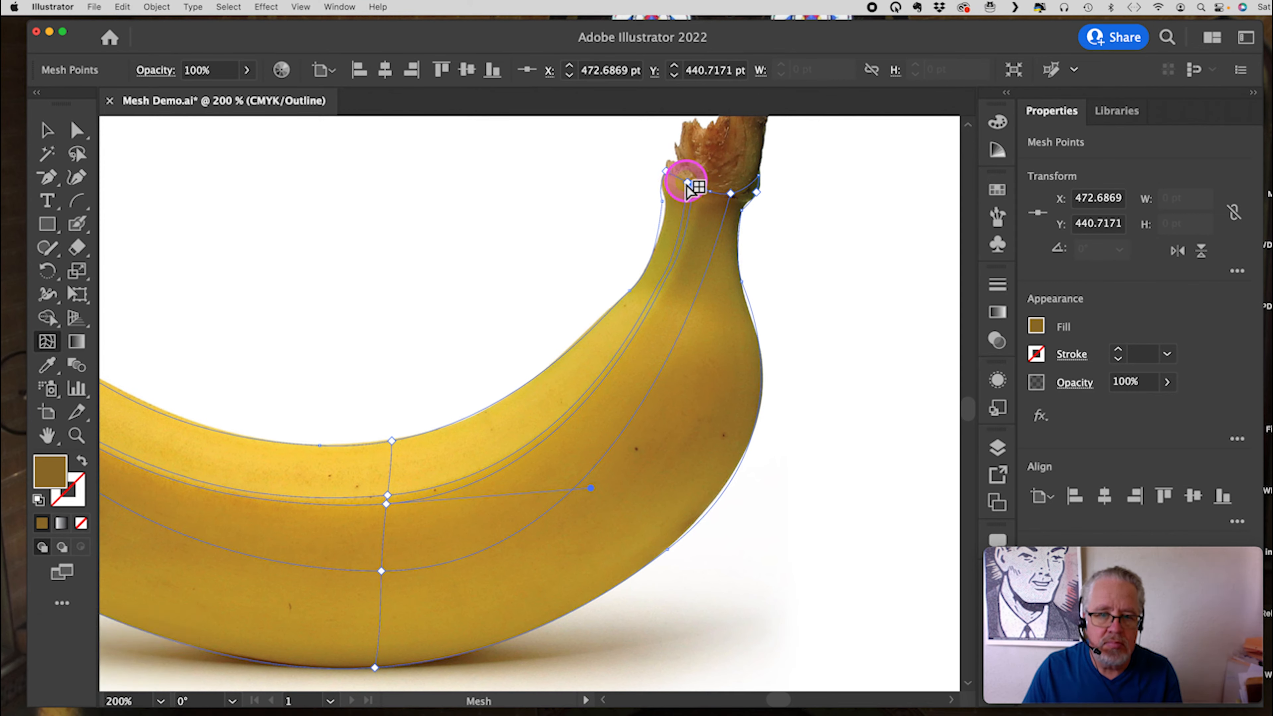
left_click(667, 172)
key("i")
left_click(685, 205)
key("u")
Step: Sample olive for the inner-edge anchor just below the stem and check the mesh colouring in Preview
left_click(667, 173)
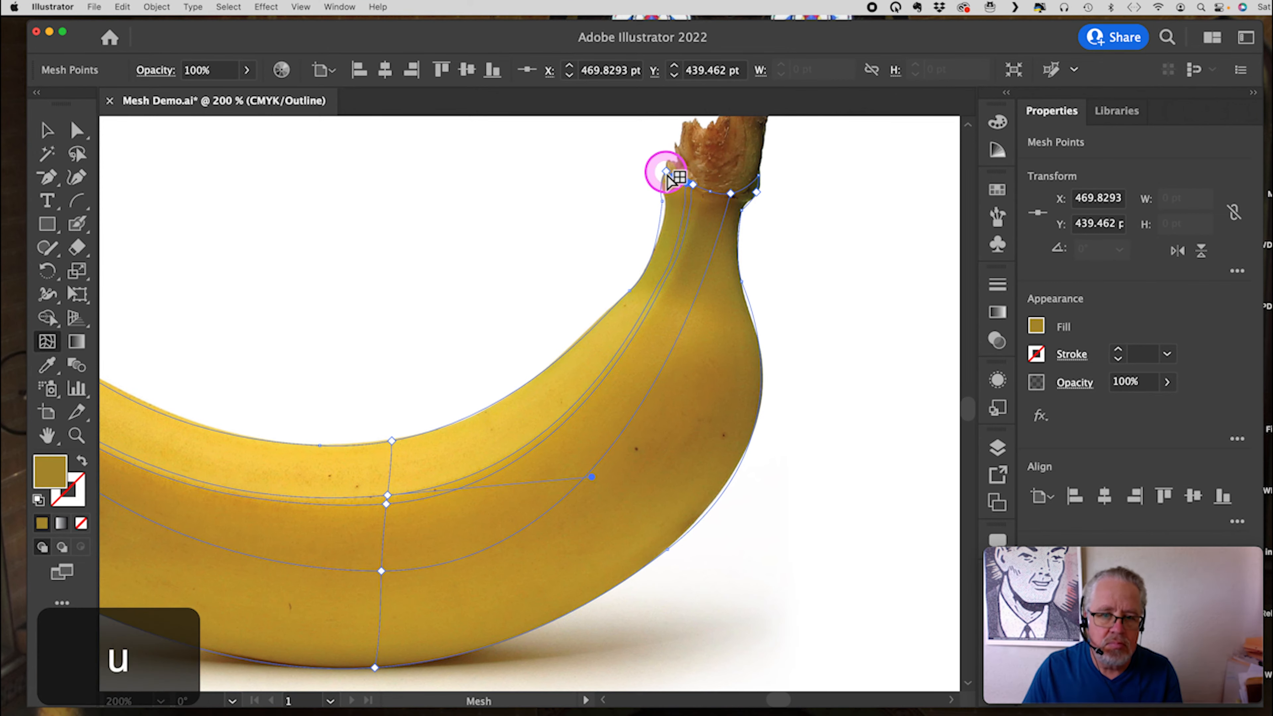
left_click(660, 201)
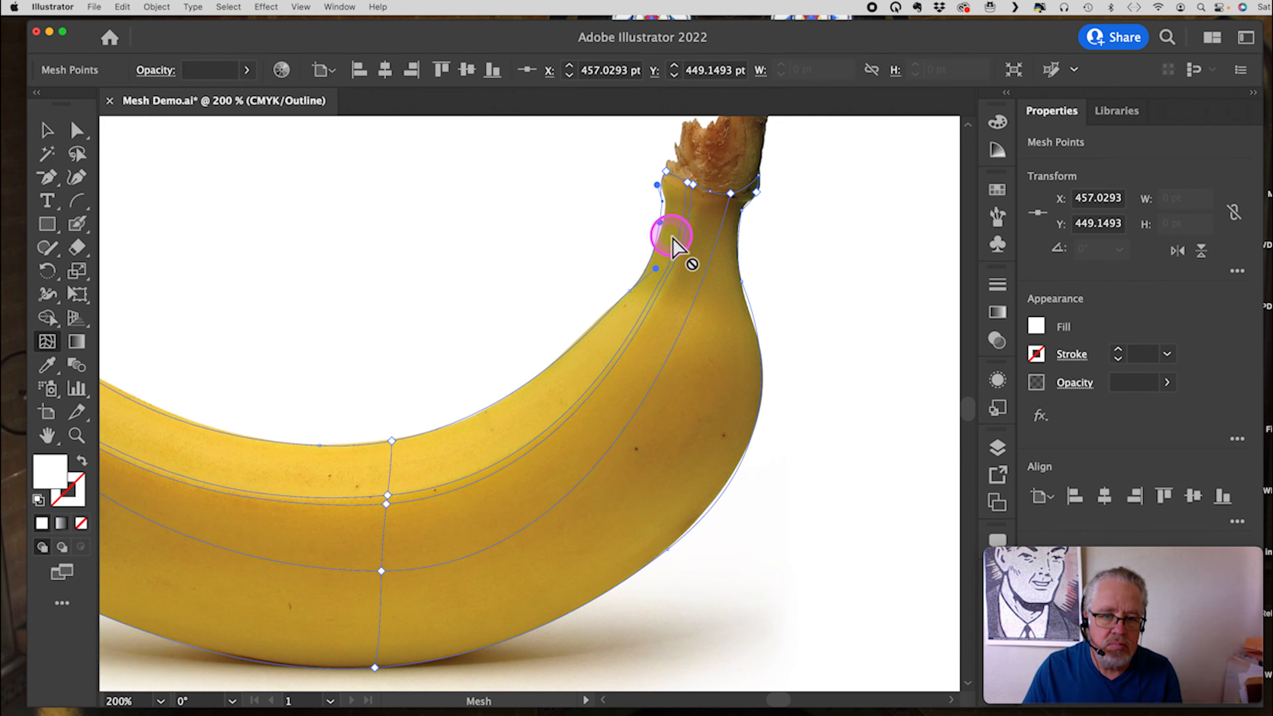
key("i")
key("super+y")
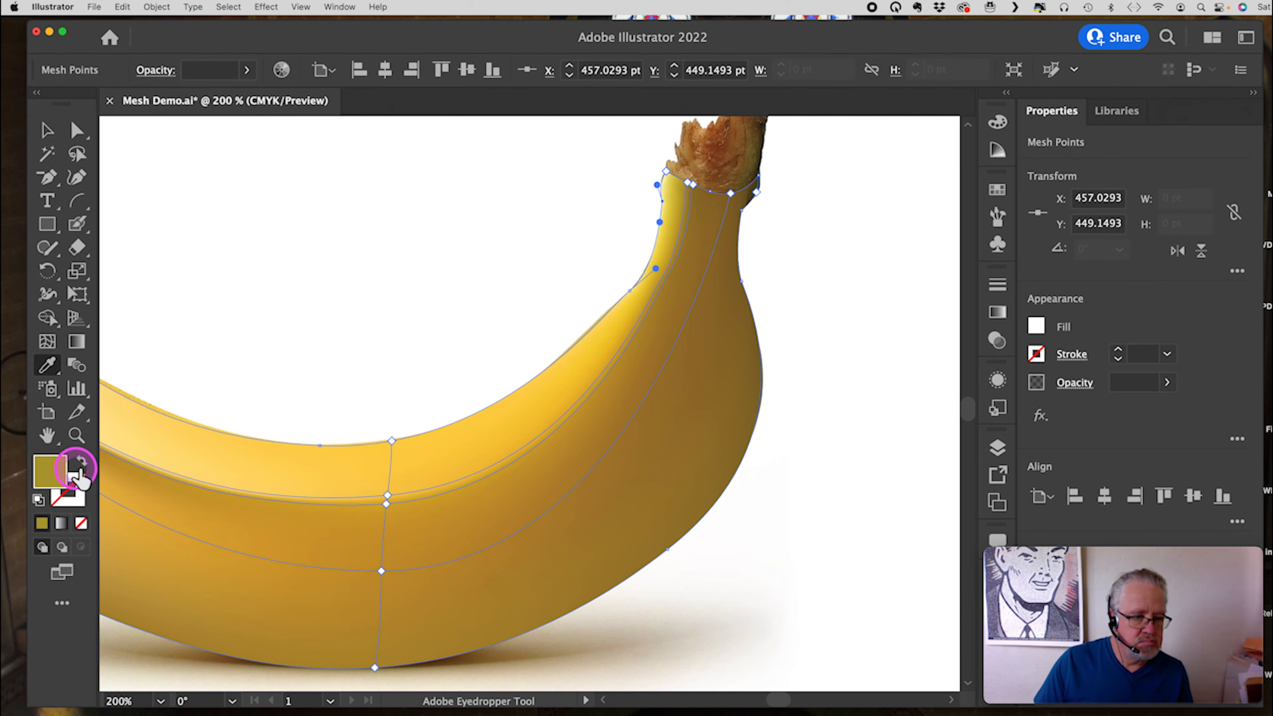
Step: Add a second crosswise mesh line across the middle lengthwise line just below the banana's neck, replacing a first try placed slightly higher
left_click(48, 341)
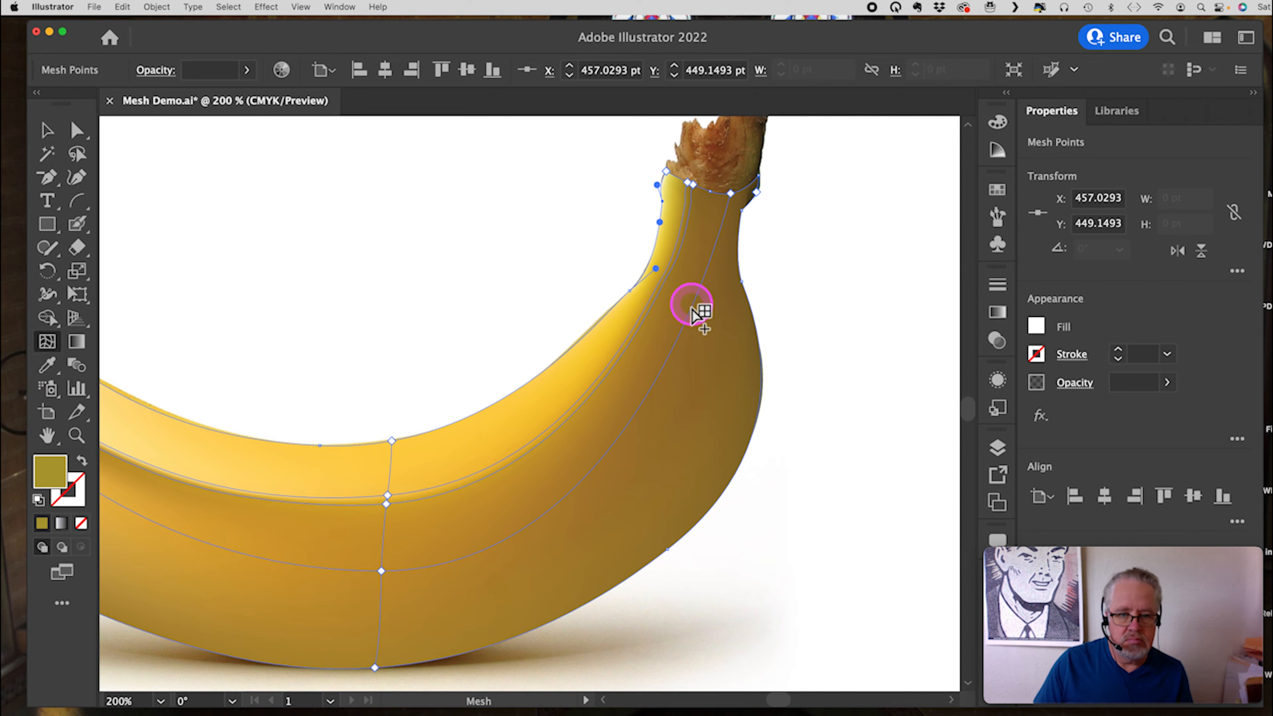
left_click(692, 314)
key("super+z")
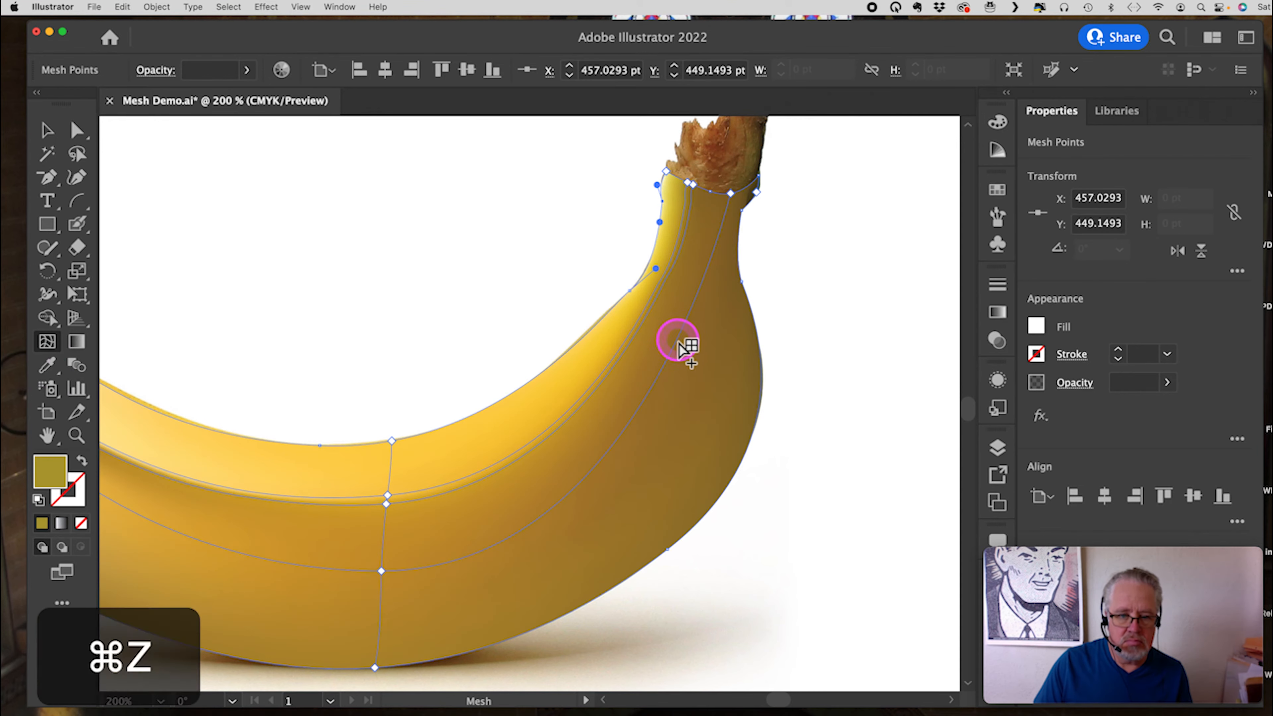
left_click(677, 341)
Step: Fill the new mesh point on the middle lengthwise line below the neck with golden brown sampled from the photo beside it
key("super+y")
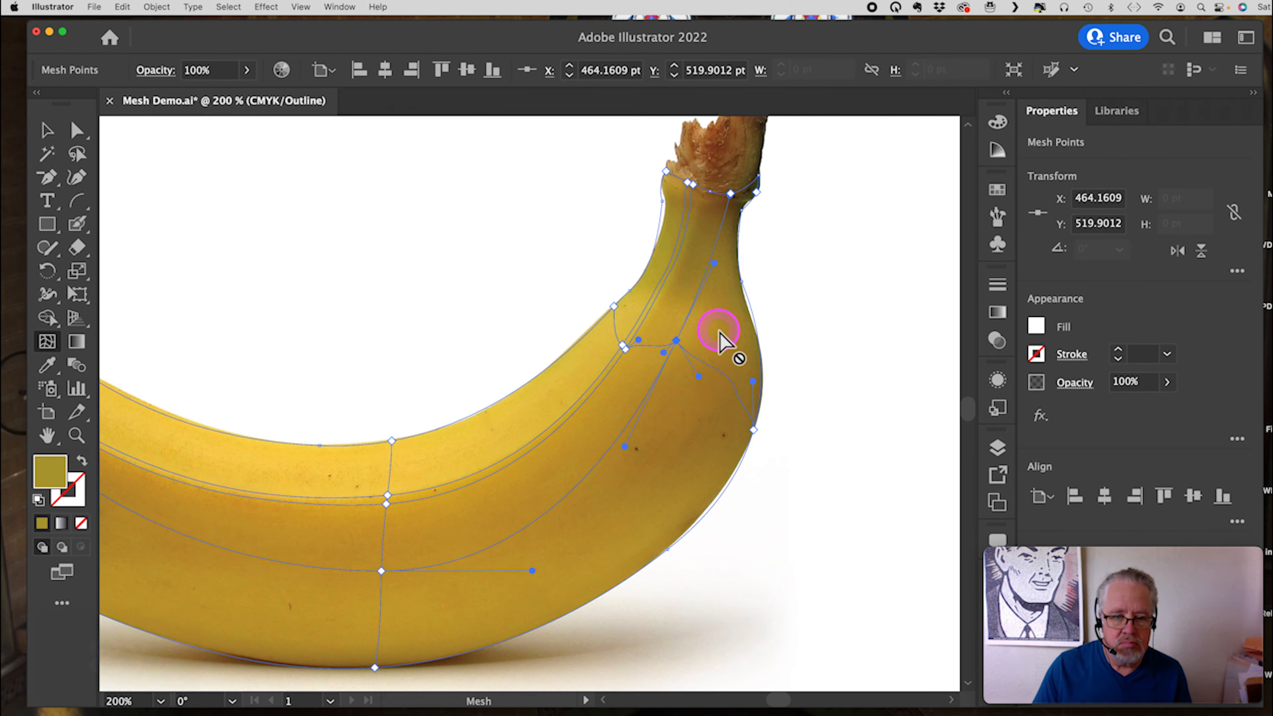
key("i")
left_click(691, 337)
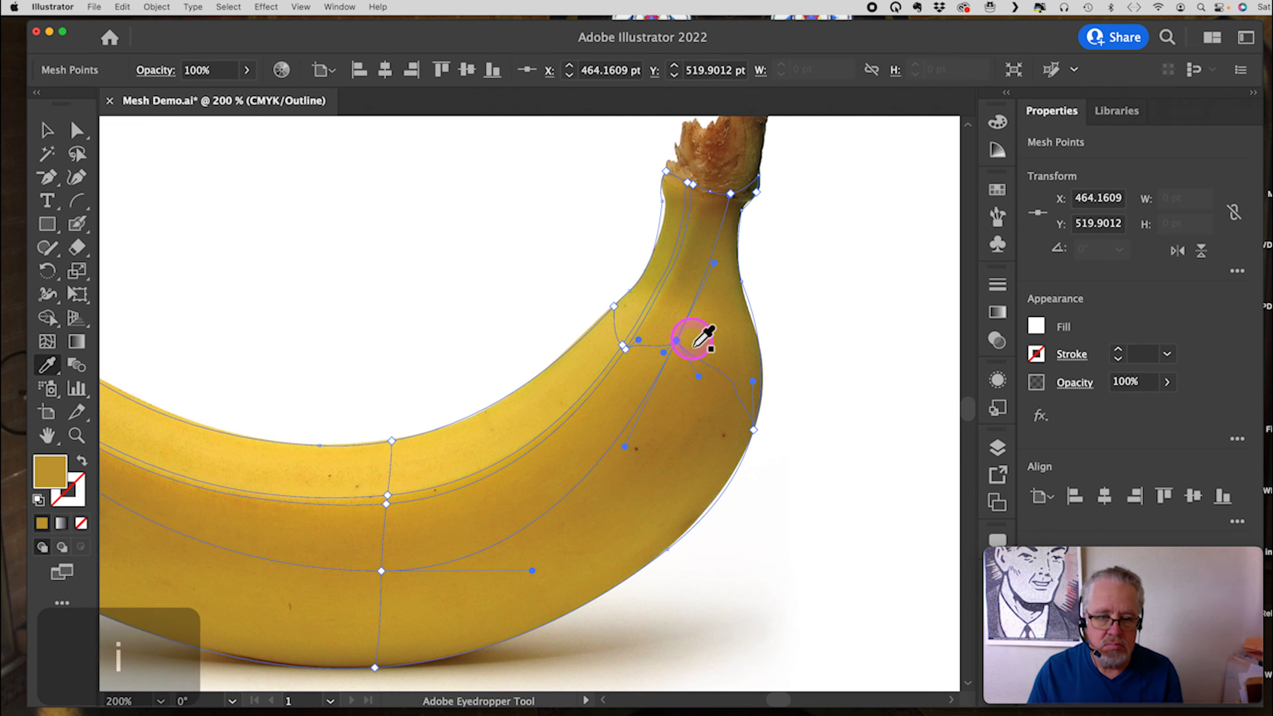
key("super+y")
key("super+y")
left_click(691, 340)
left_click(674, 381)
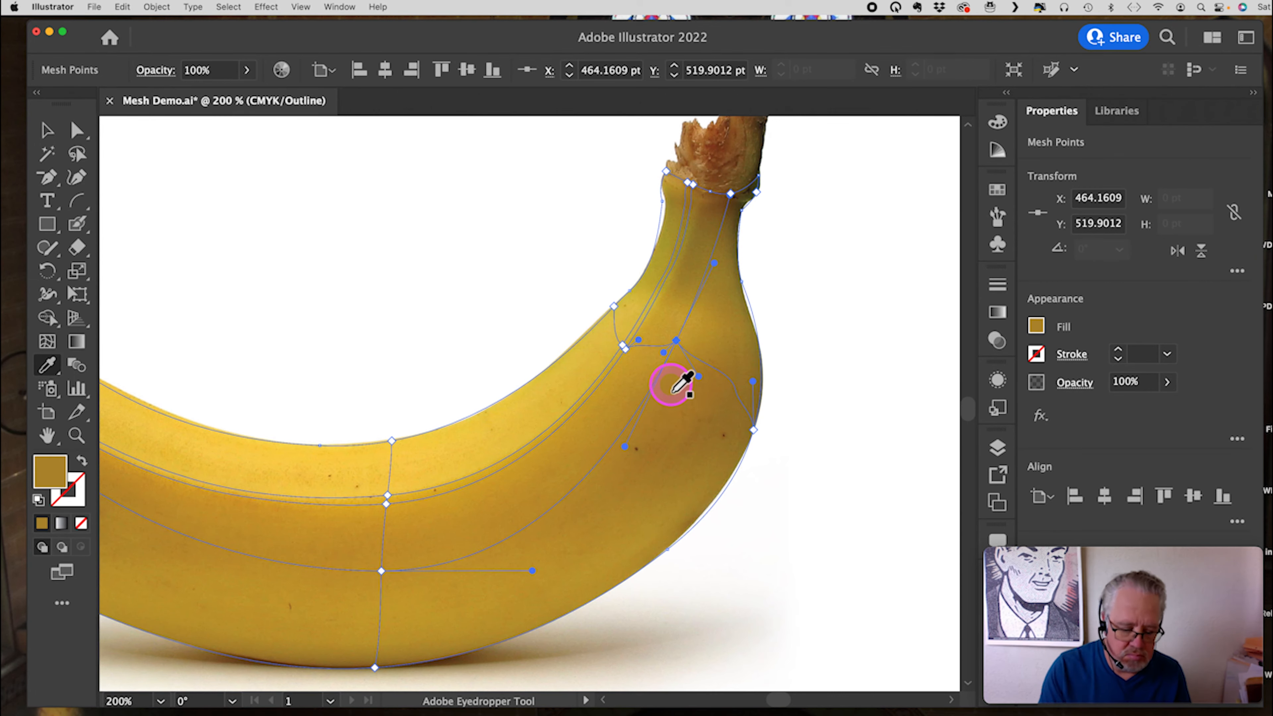
Step: In Preview, reshape the new crosswise line by pulling in the direction handle of its outer-edge mesh point
key("super+y")
left_click(684, 413)
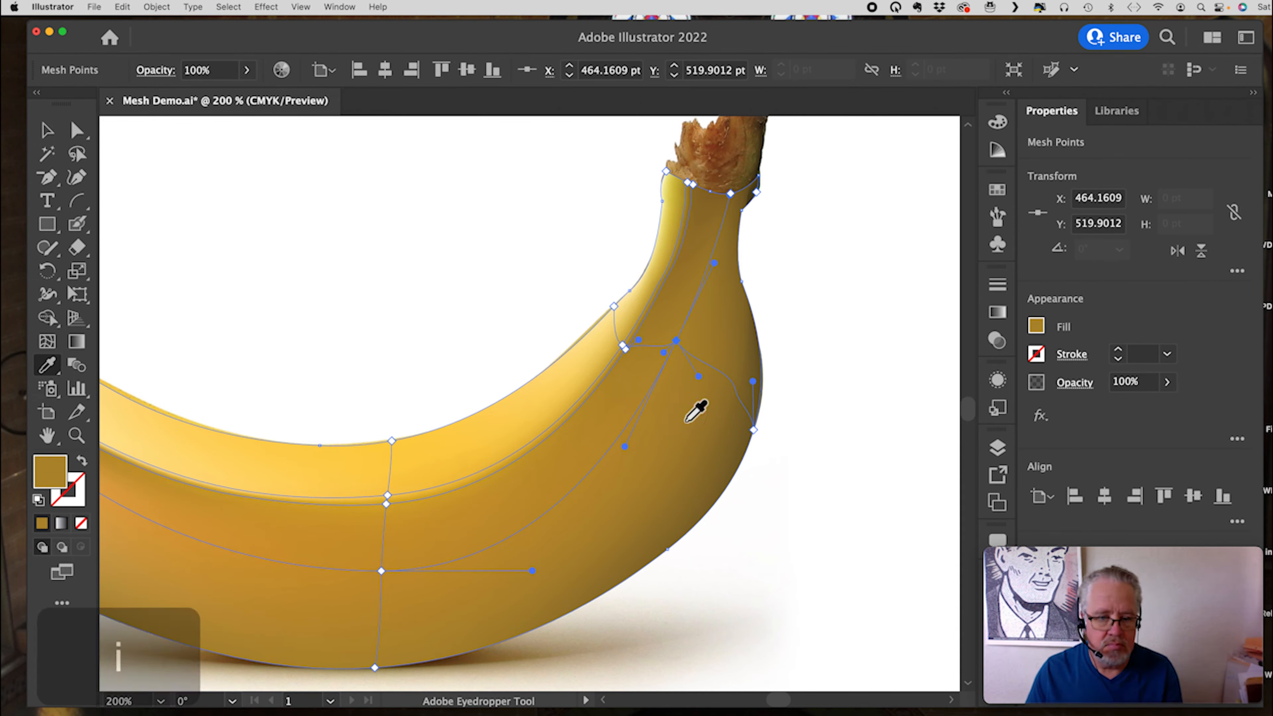
left_click(76, 130)
left_click_drag(752, 381, 707, 374)
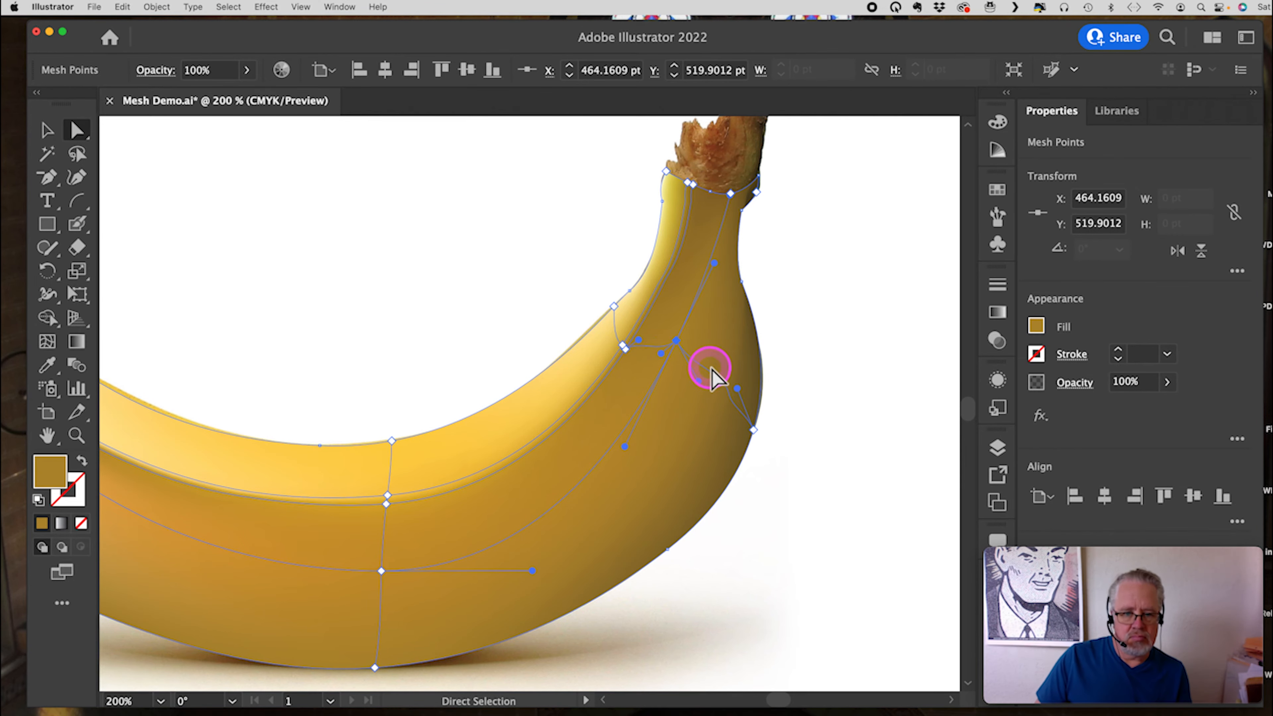
Step: Fill the middle lengthwise line's mesh point at the dark tip with brown sampled just below it, and check it in Preview
left_click(79, 438)
left_click(370, 454, "alt")
left_click(220, 346)
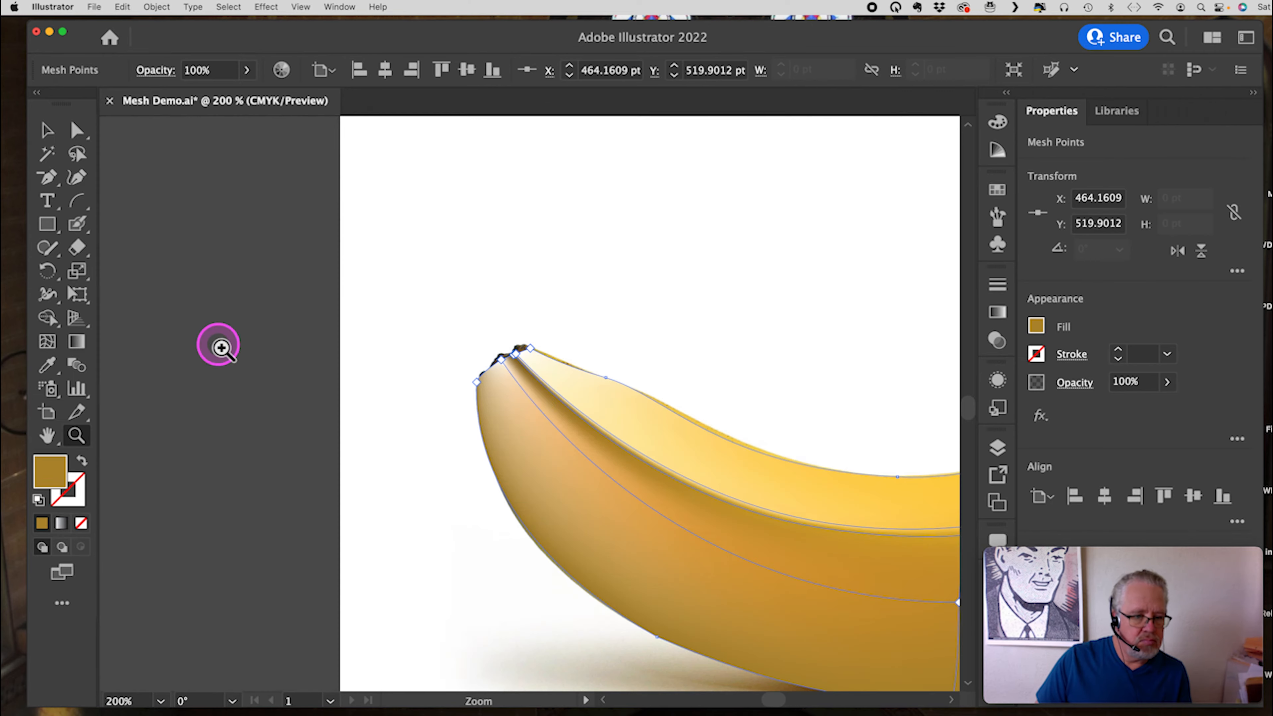
left_click(221, 346)
key("super+y")
key("a")
left_click(478, 362)
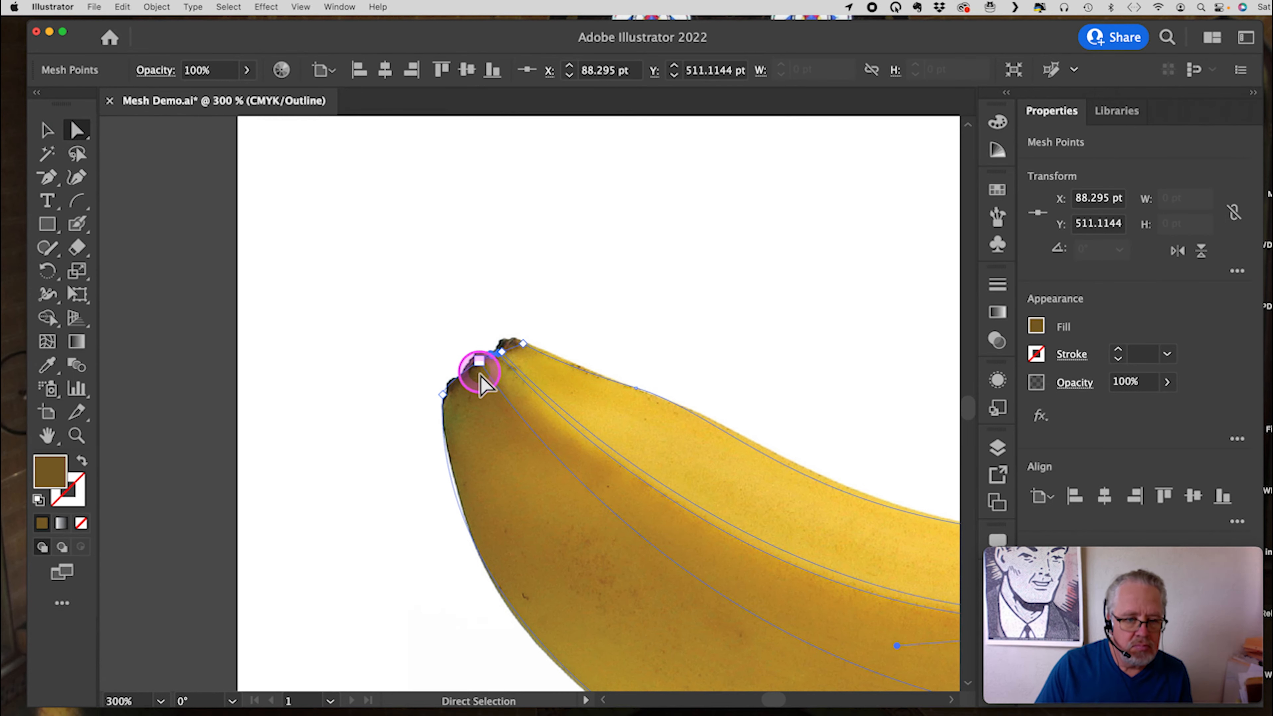
left_click(477, 361)
key("i")
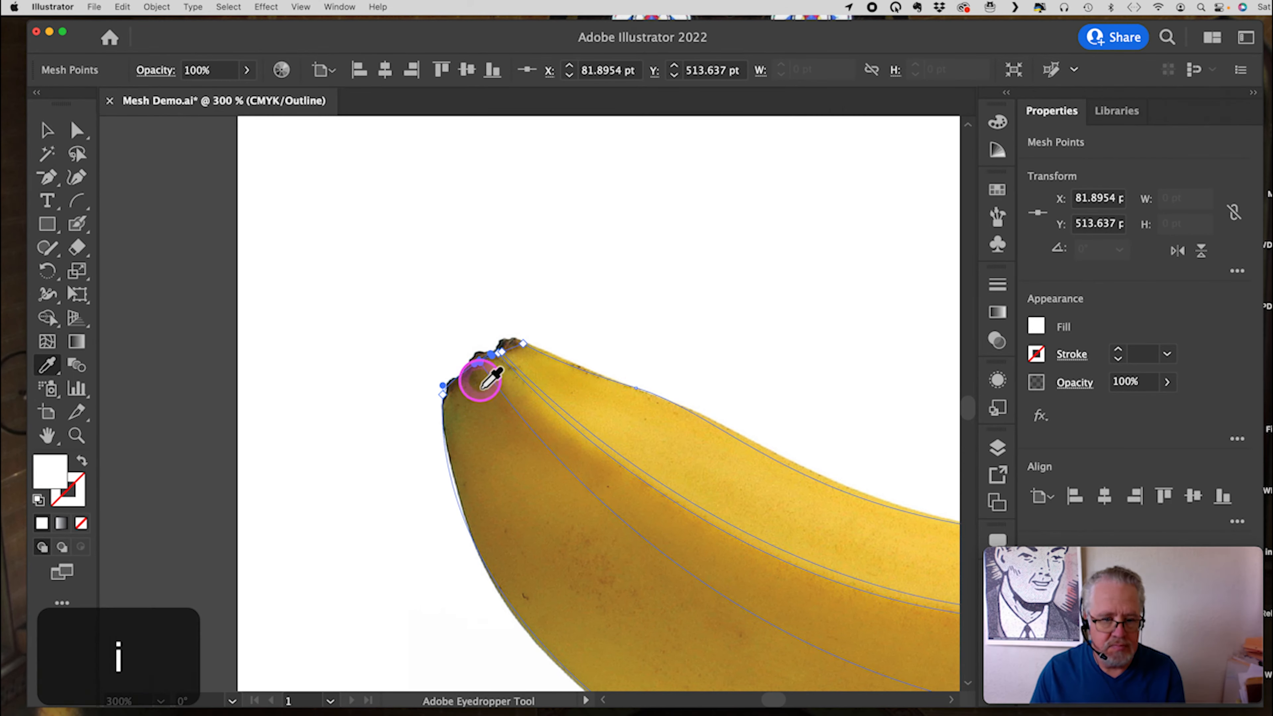
left_click(476, 371)
key("super+y")
key("super+y")
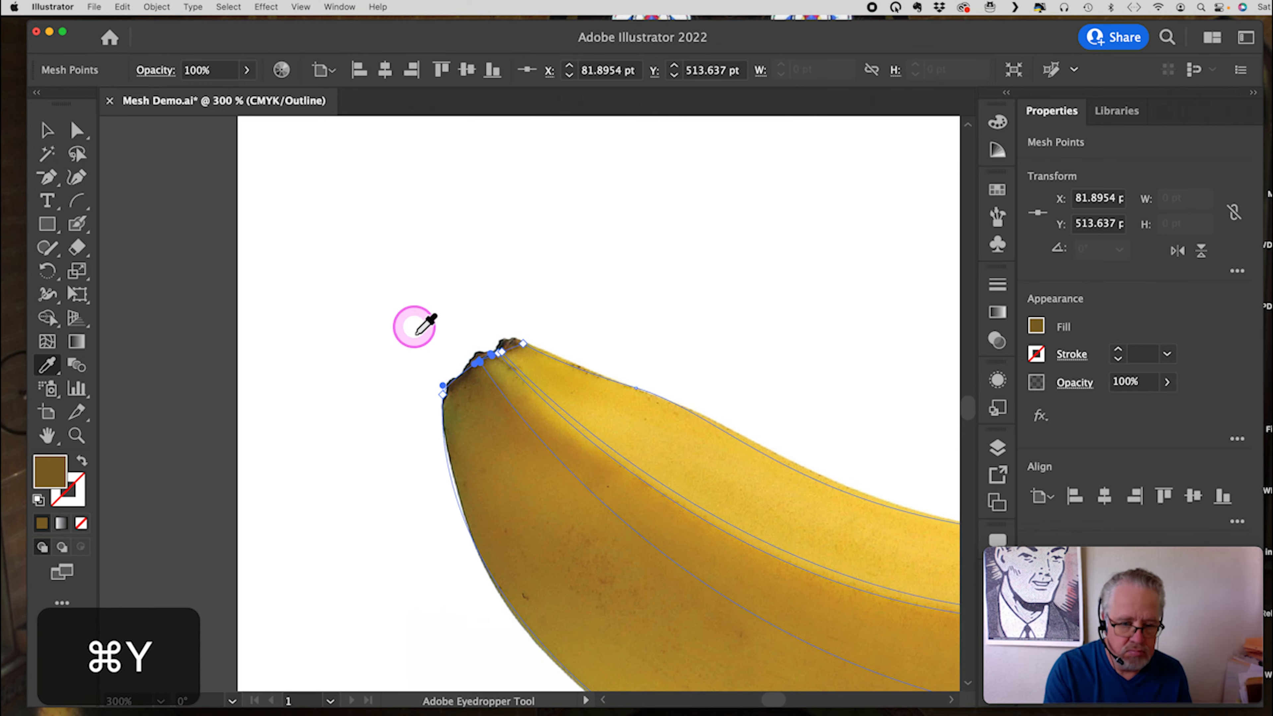
Step: Fill the topmost mesh point at the dark tip with golden yellow sampled from the photo beside it
left_click(76, 130)
left_click(521, 346)
key("i")
left_click(531, 357)
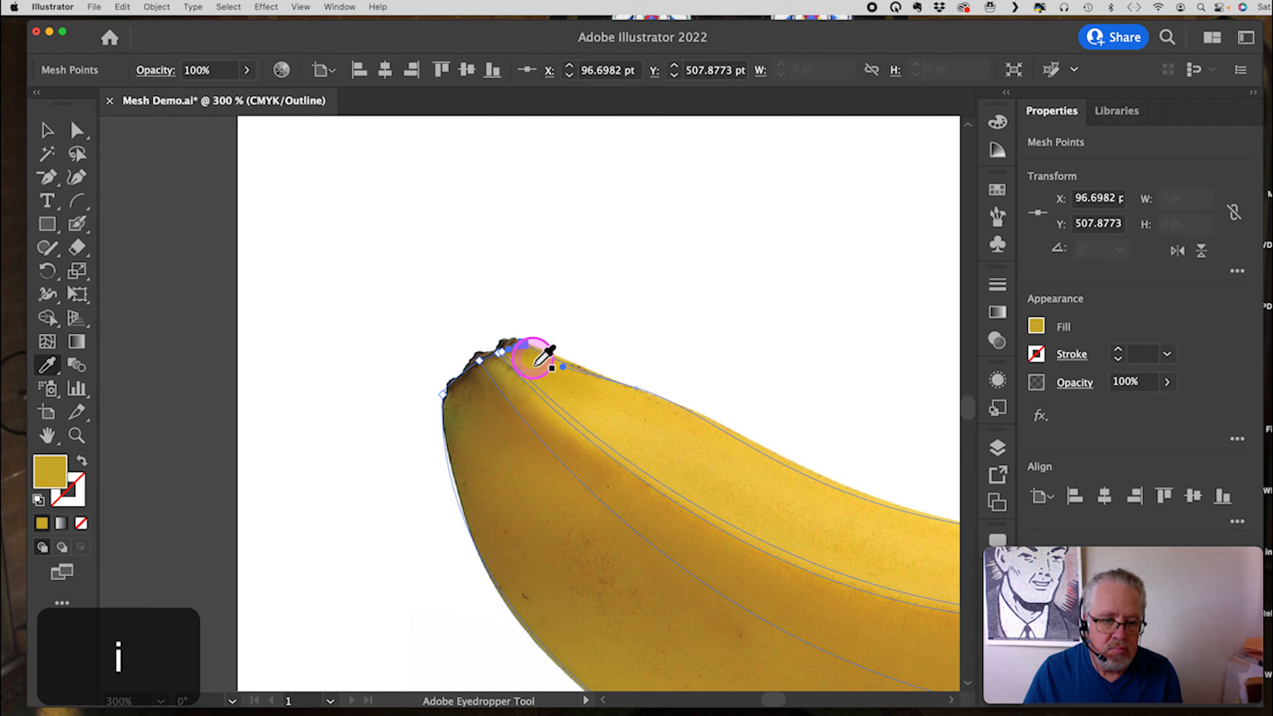
Step: Select the ridge lines' mesh points at the dark tip together, fill them with mustard yellow sampled from the photo, and preview the mesh
left_click(76, 129)
left_click(505, 360, "shift")
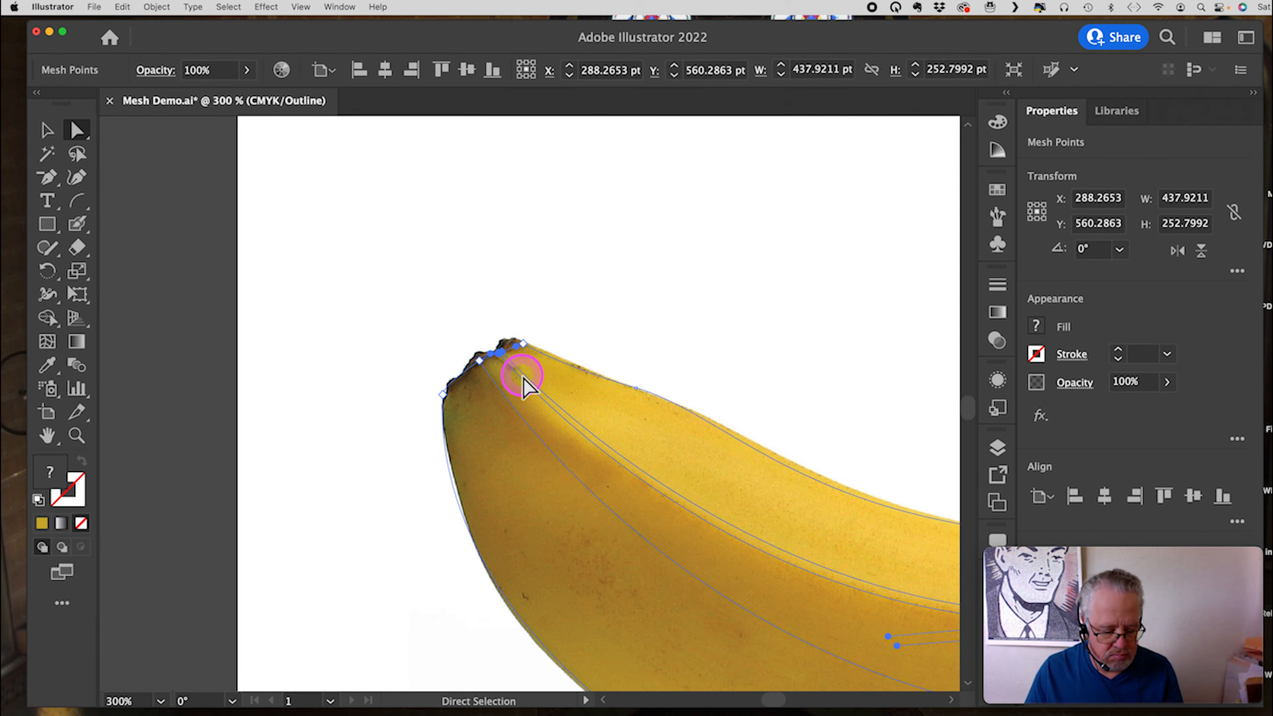
key("i")
left_click(522, 377)
key("super+y")
left_click(521, 374)
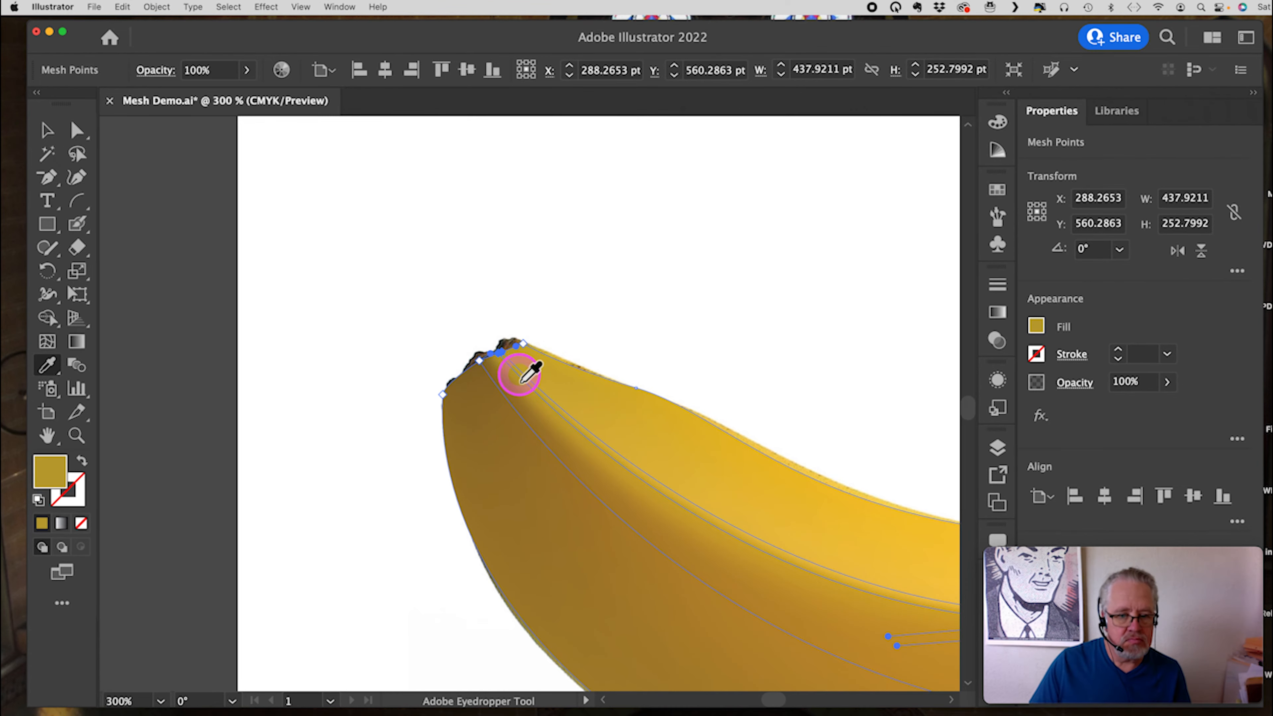
Step: Move the mesh banana down off the photo to compare the two, and undo the move
key("z")
left_click(762, 513, "alt")
left_click(623, 416, "alt")
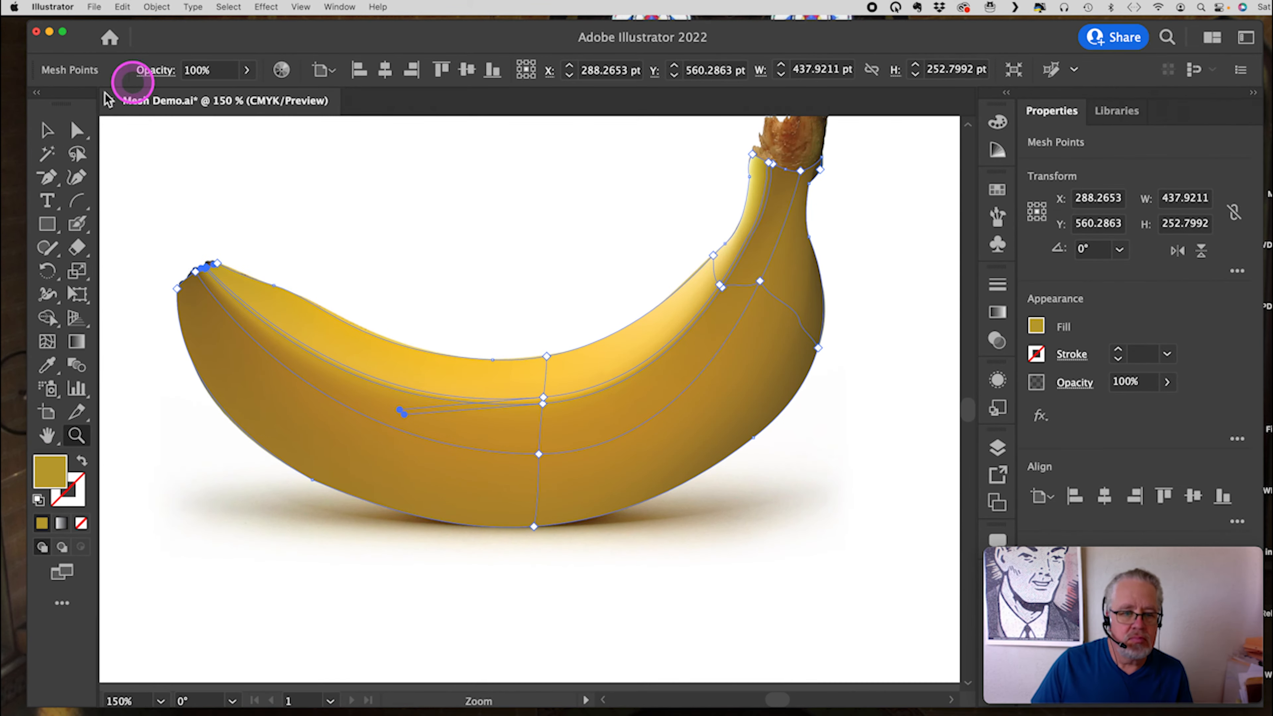
key("v")
left_click_drag(699, 506, 673, 620)
key("super+z")
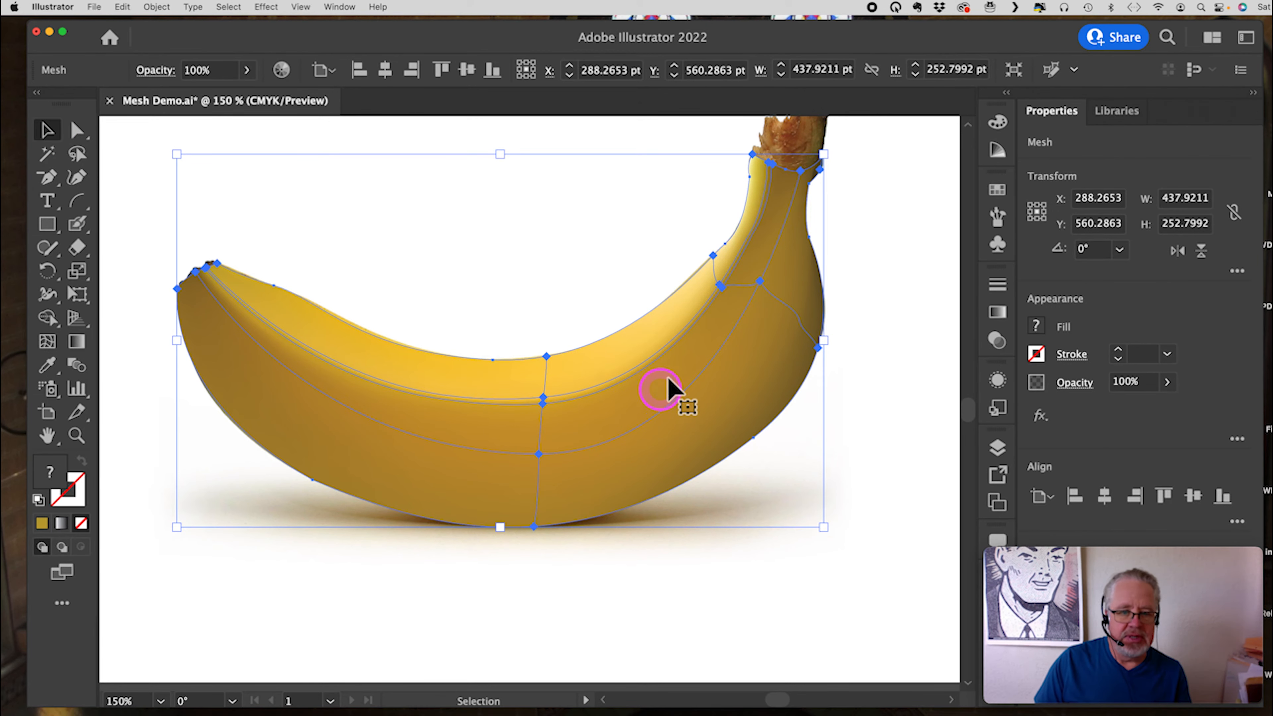
Step: Move the mesh banana below the photo for a side-by-side comparison, and return it to its place over the photo
scroll(849, 445, "down", 2)
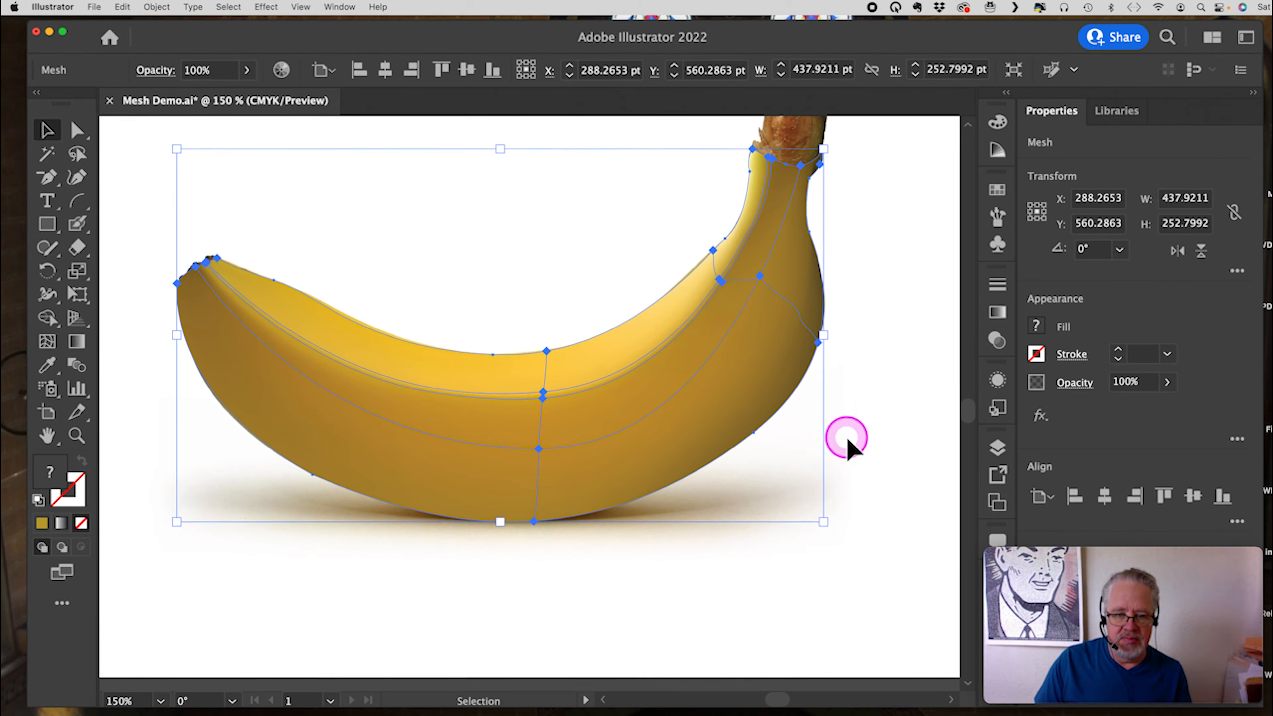
left_click_drag(674, 343, 700, 524)
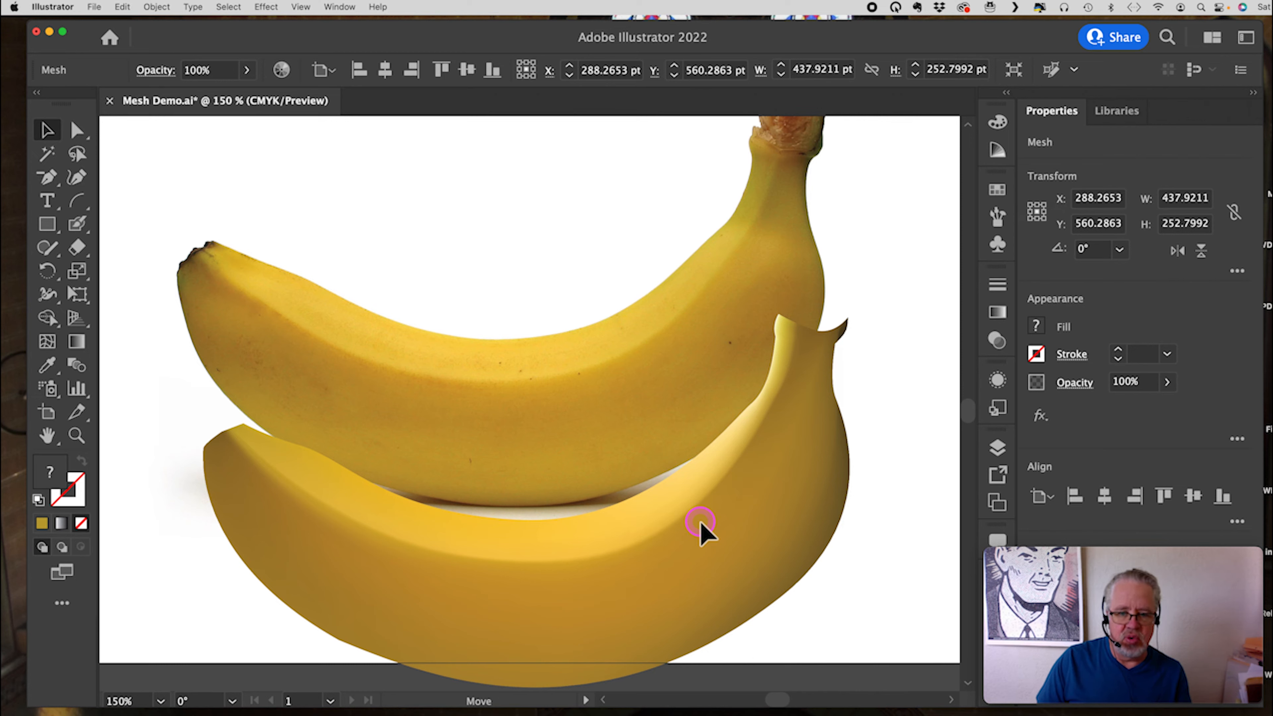
left_click_drag(700, 523, 701, 515)
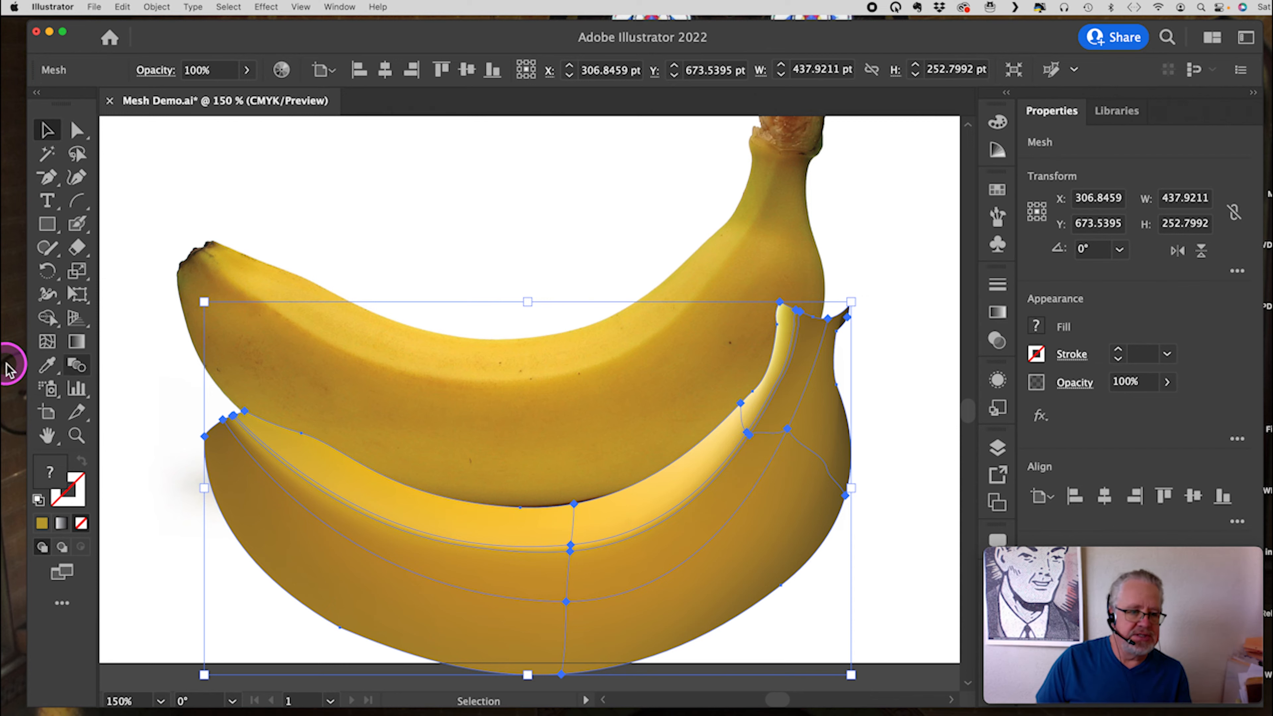
left_click(46, 342)
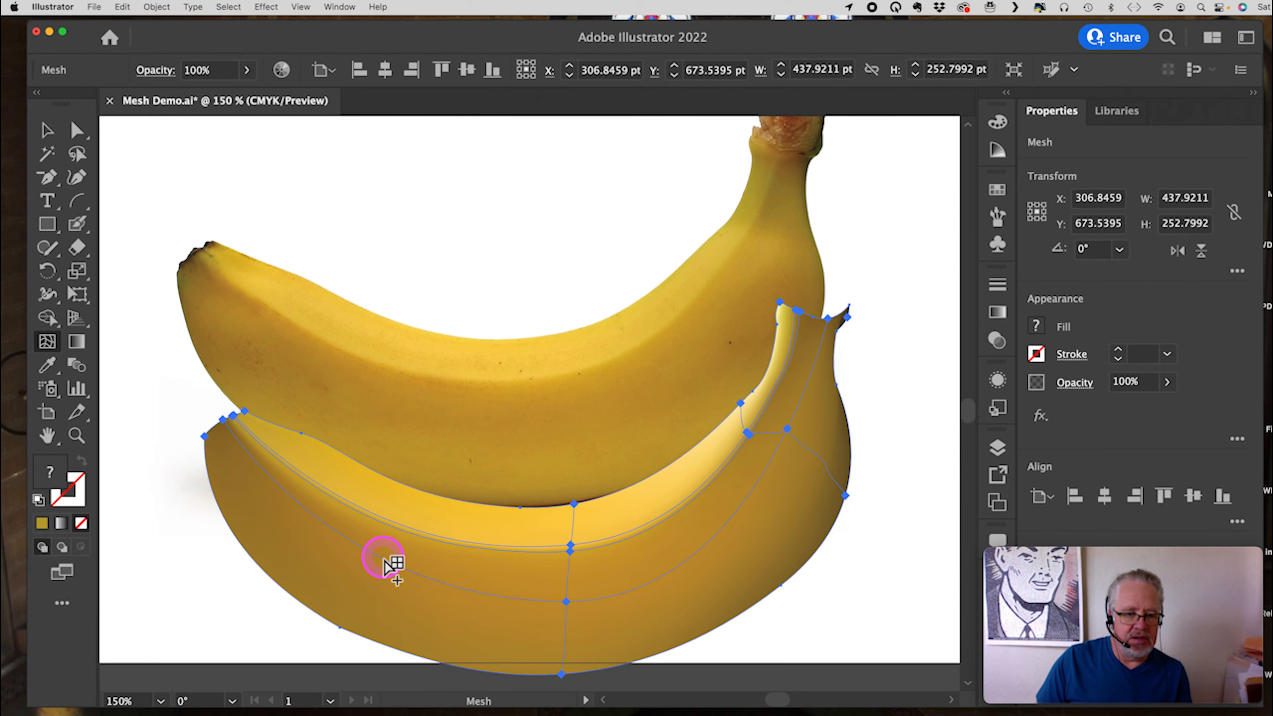
left_click(48, 128)
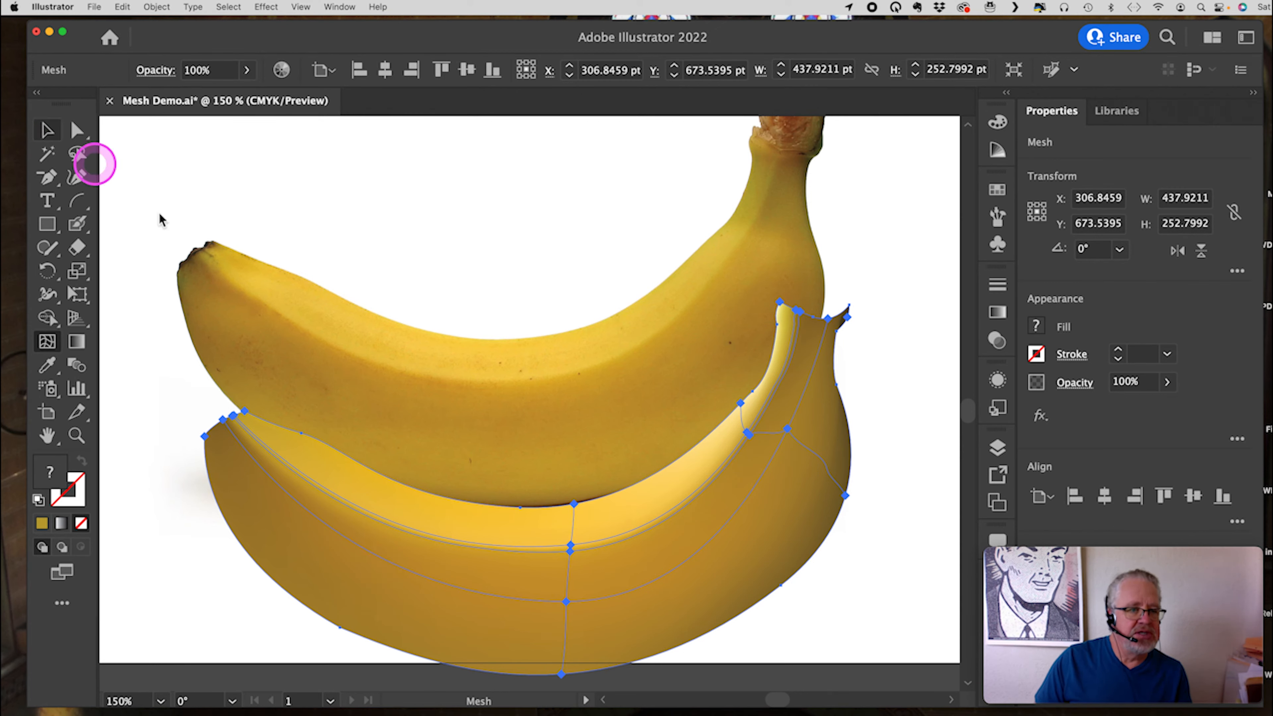
left_click(762, 554)
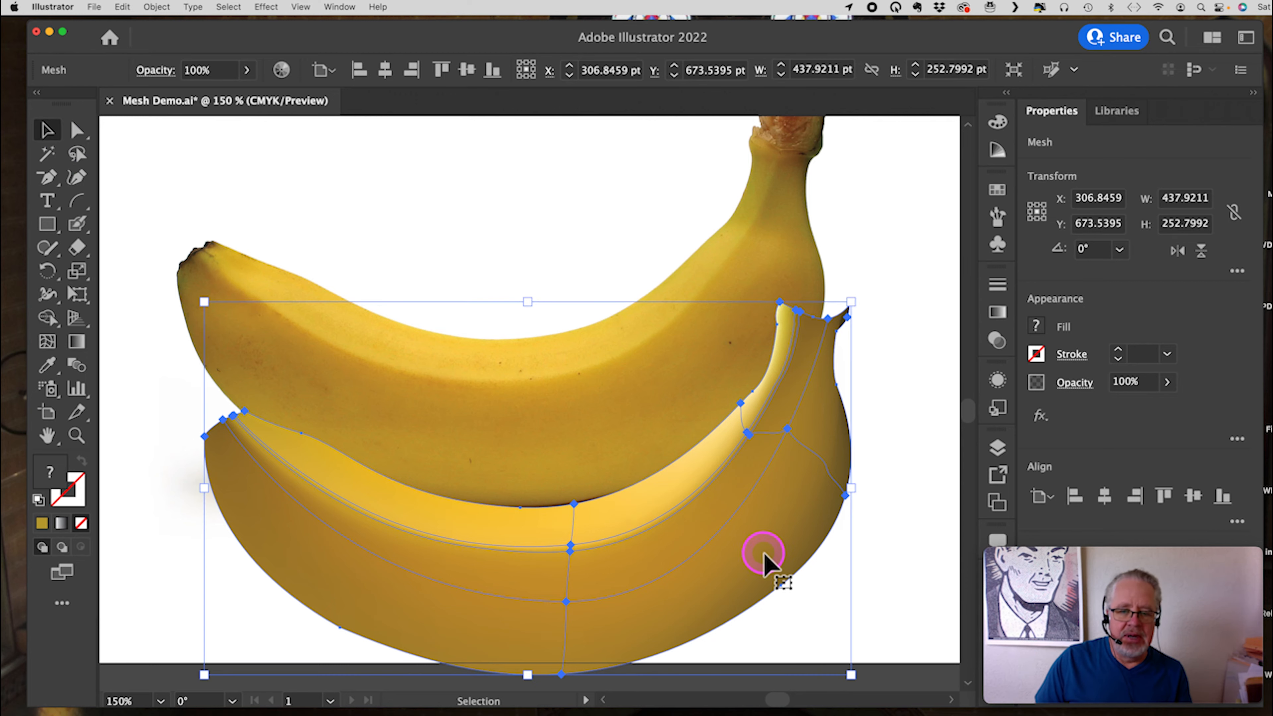
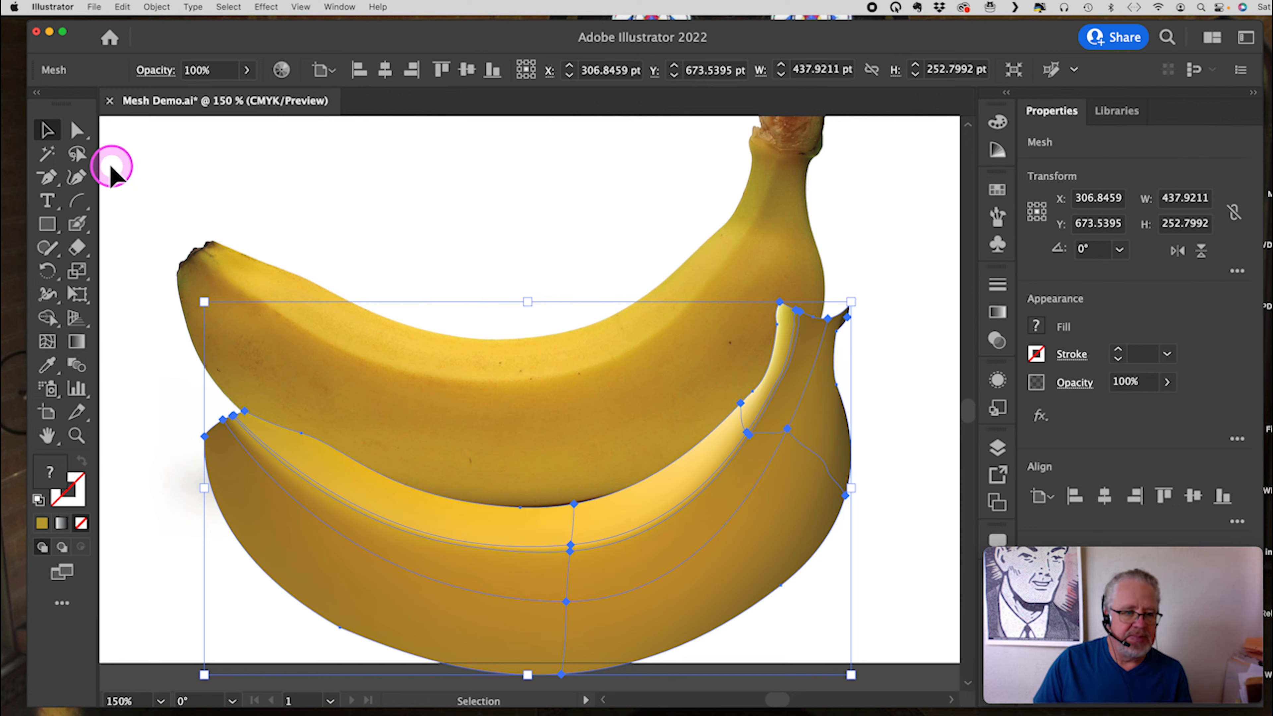
left_click(281, 189)
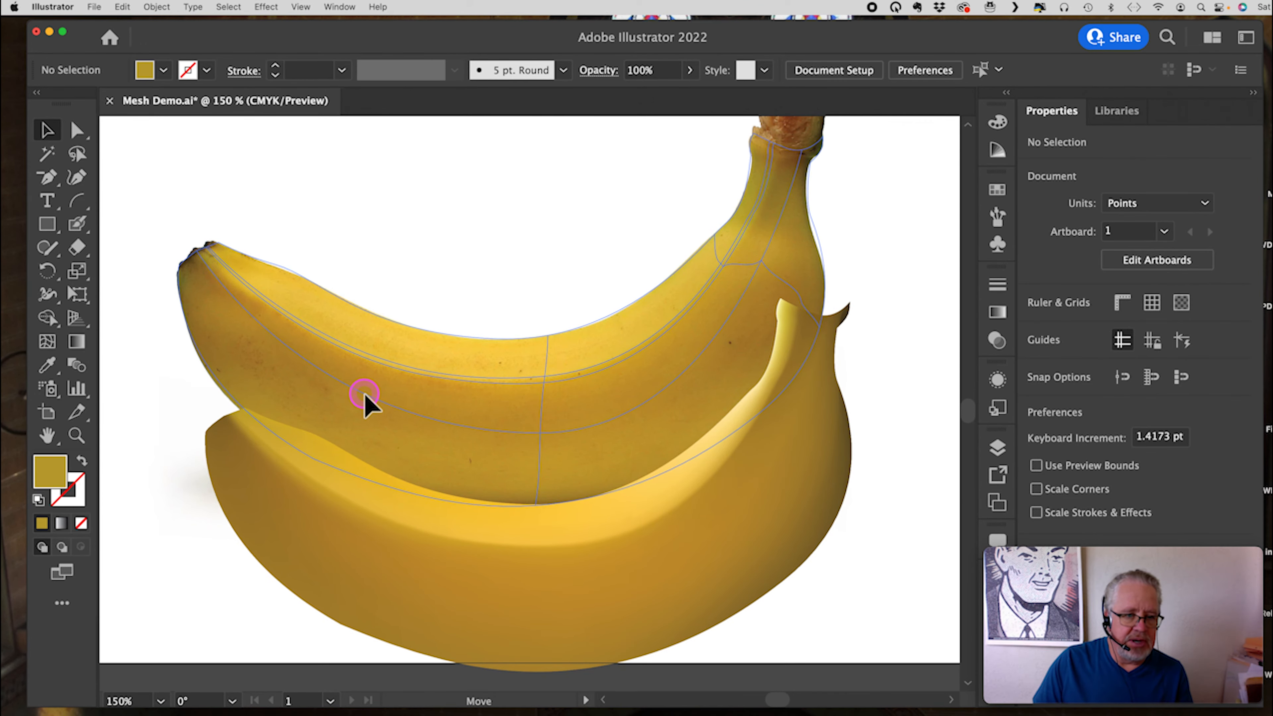
left_click_drag(364, 393, 365, 395)
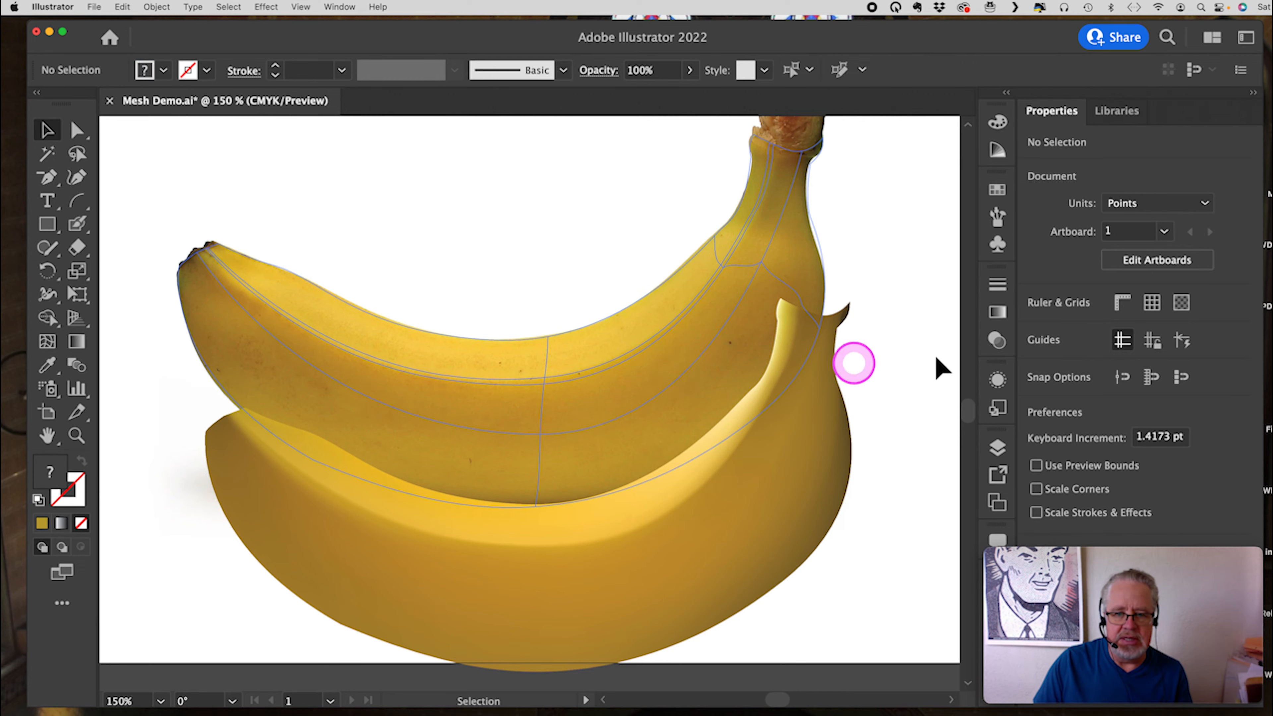
Step: Hide Layer 2, which holds the banana photo, so that only the mesh banana shows
left_click(997, 447)
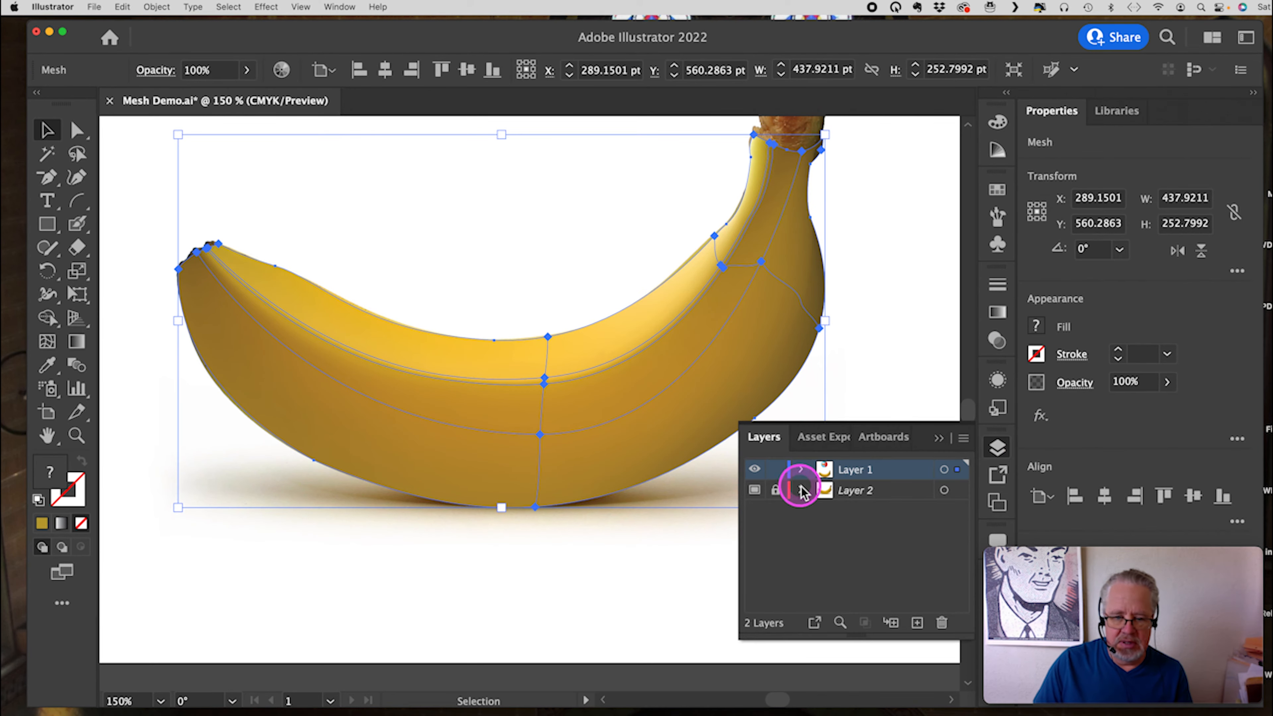
left_click(775, 490)
left_click(755, 491)
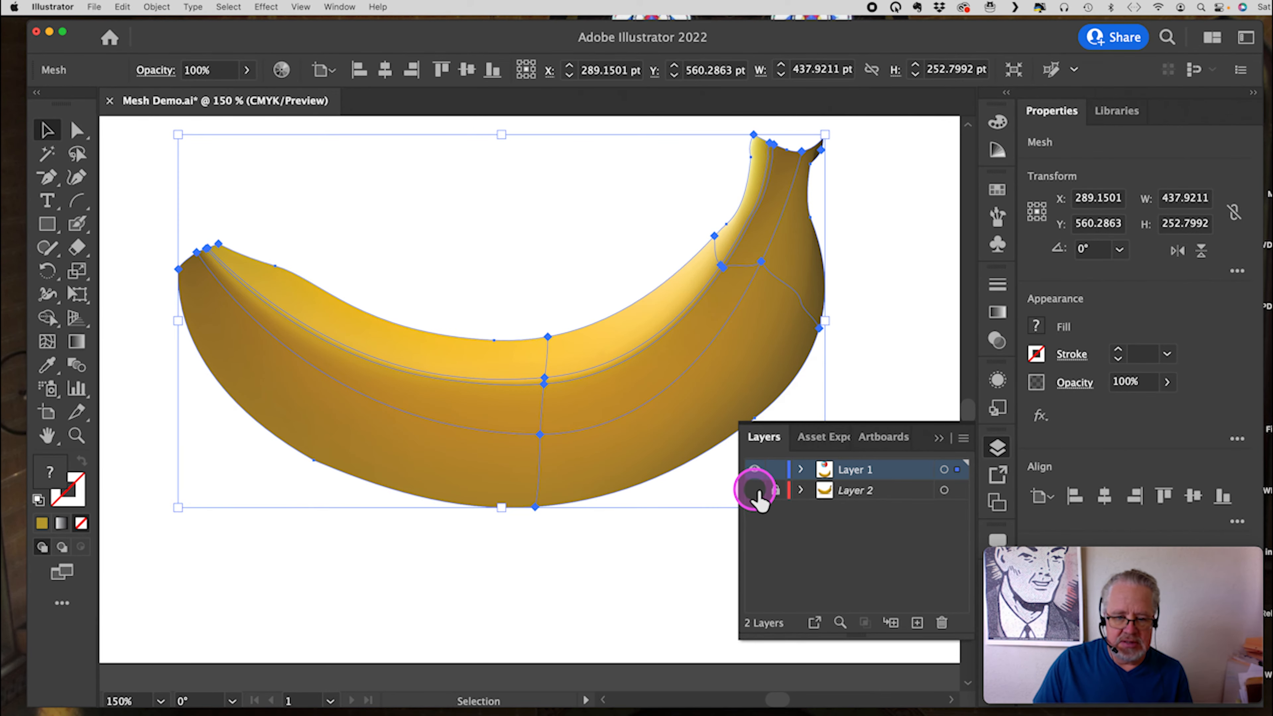
left_click(941, 444)
scroll(673, 483, "up", 1)
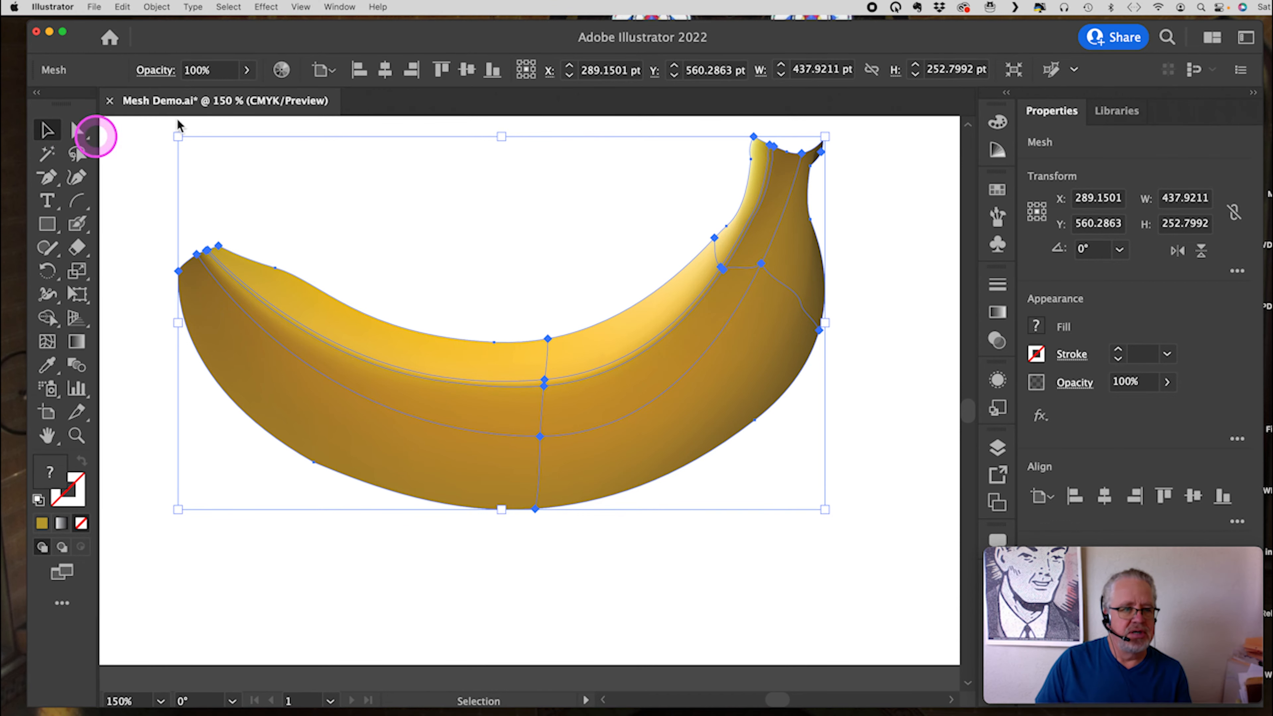
Step: Open the artistic Film Grain effect for the mesh banana, test a stronger grain, restore it, and lower the intensity
left_click(264, 7)
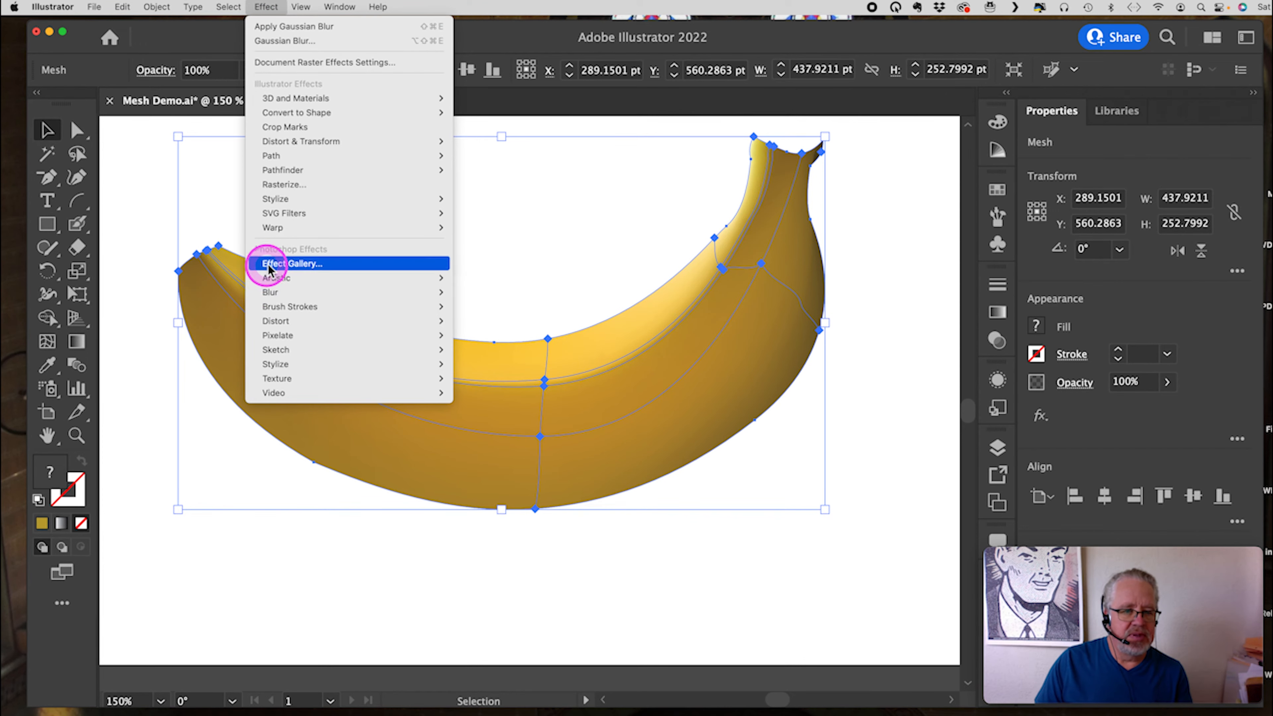
mouse_move(268, 278)
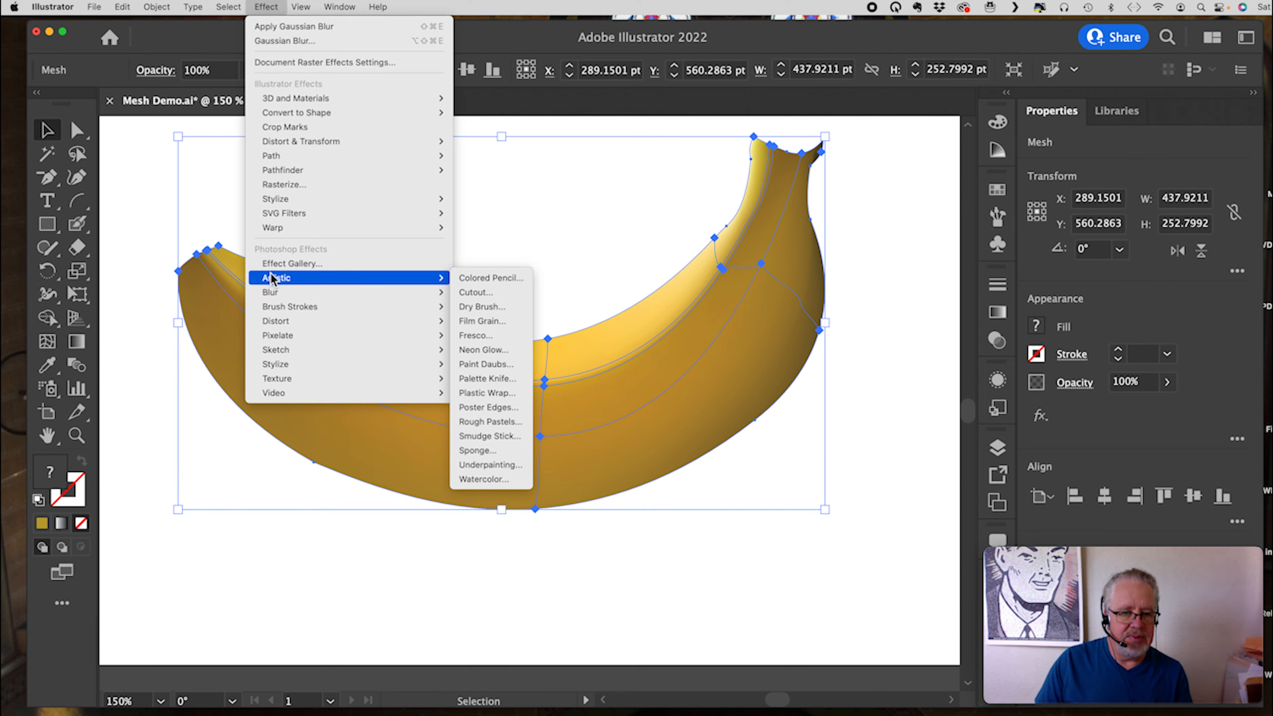
left_click(479, 325)
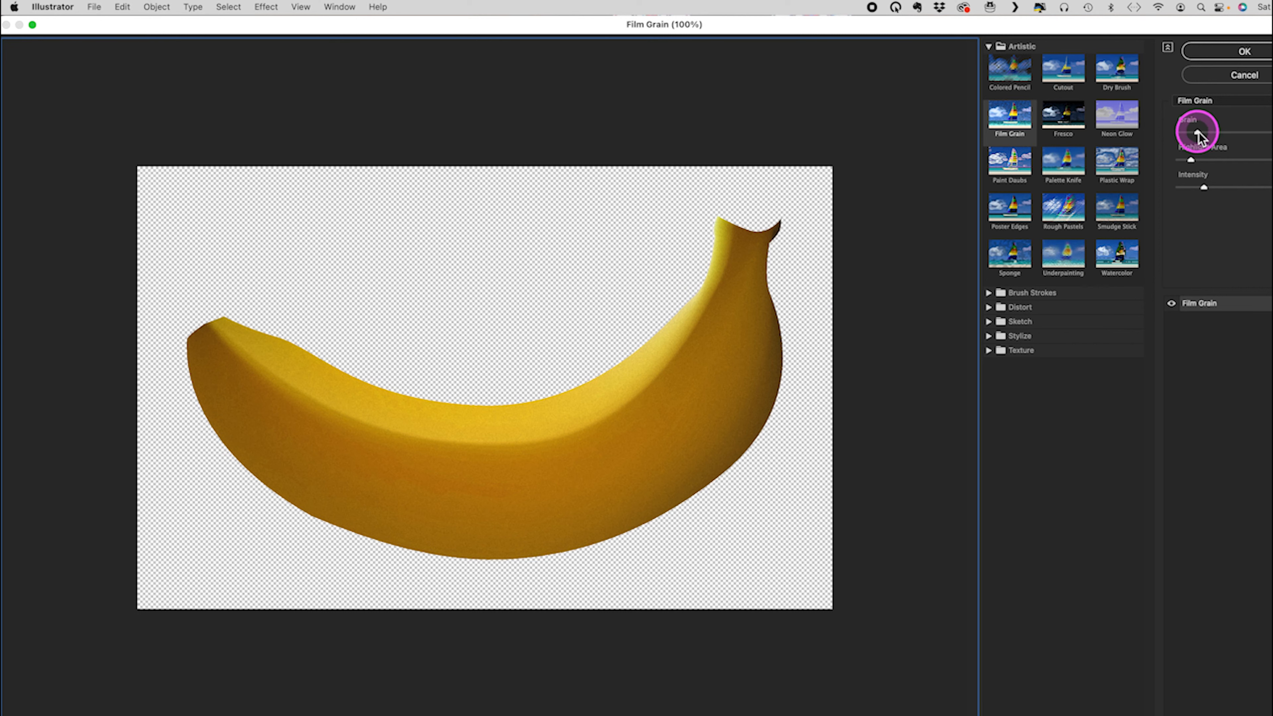
left_click_drag(1198, 133, 1227, 132)
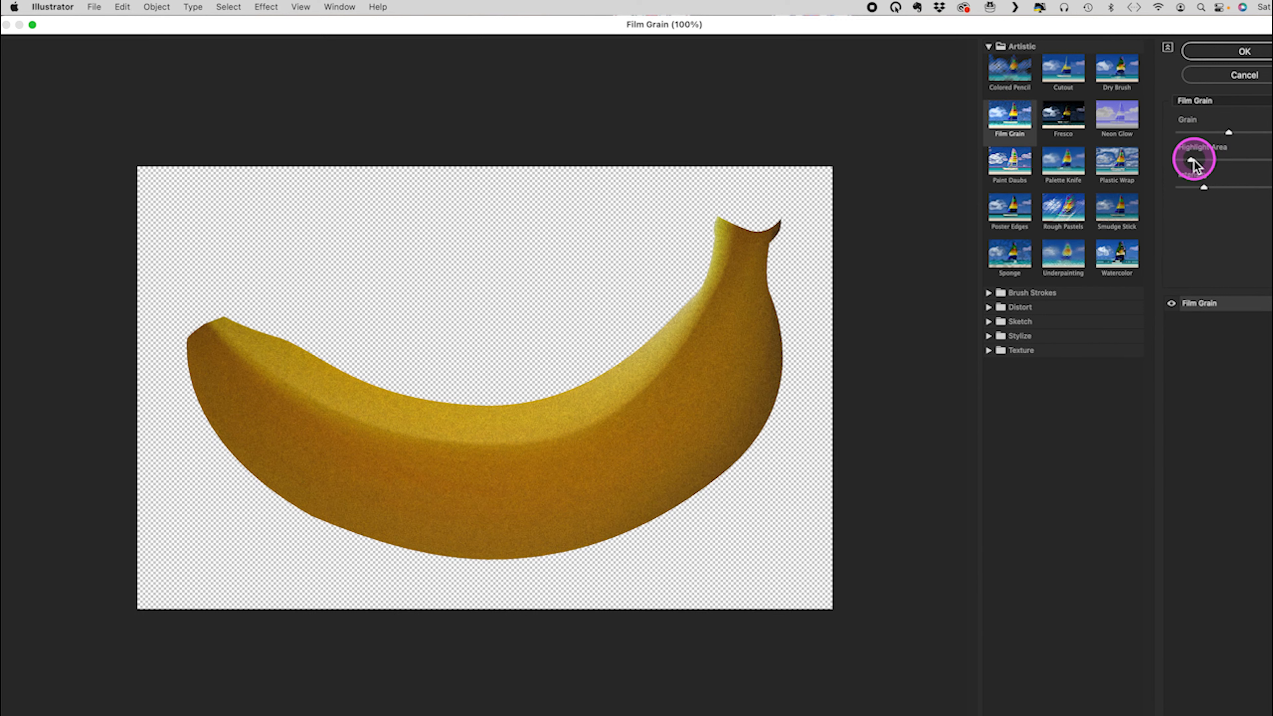
mouse_move(1210, 195)
left_mouse_down()
mouse_move(1238, 194)
mouse_move(1192, 192)
left_mouse_up()
left_click_drag(1230, 133, 1192, 160)
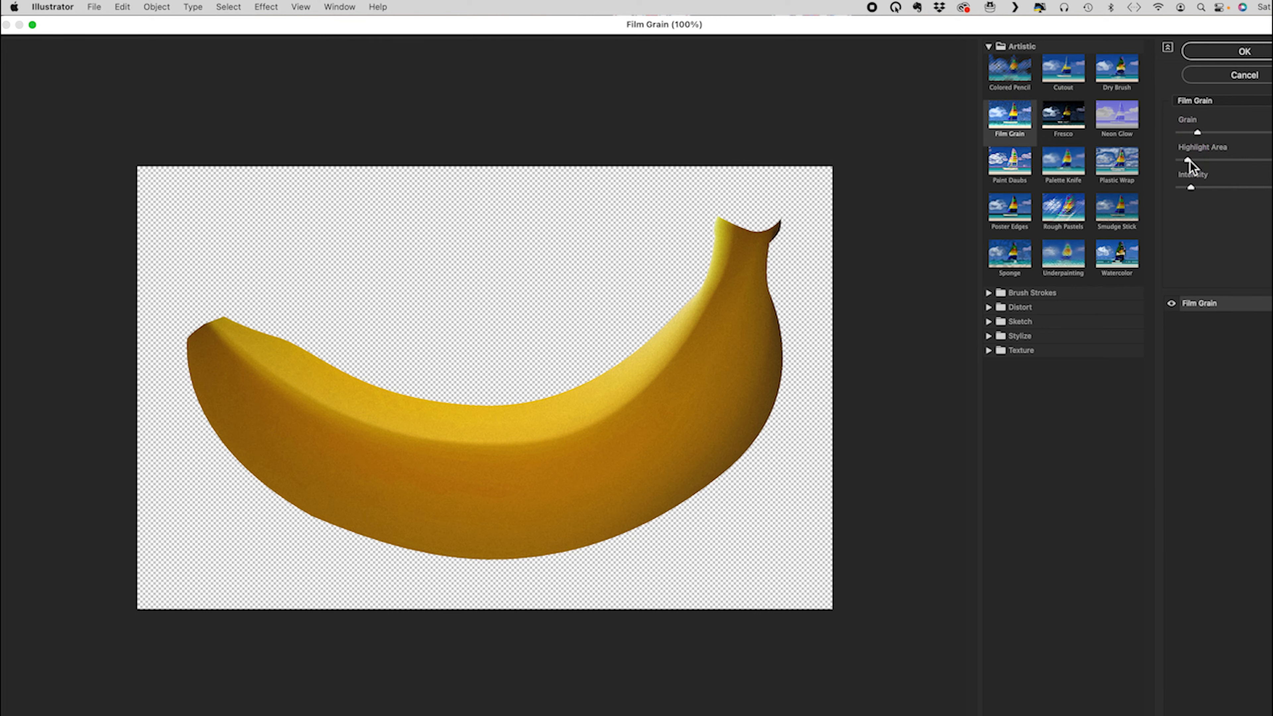
Step: Try the Sponge effect on the banana with a smaller brush size, much lower definition and higher smoothness
left_click(1008, 260)
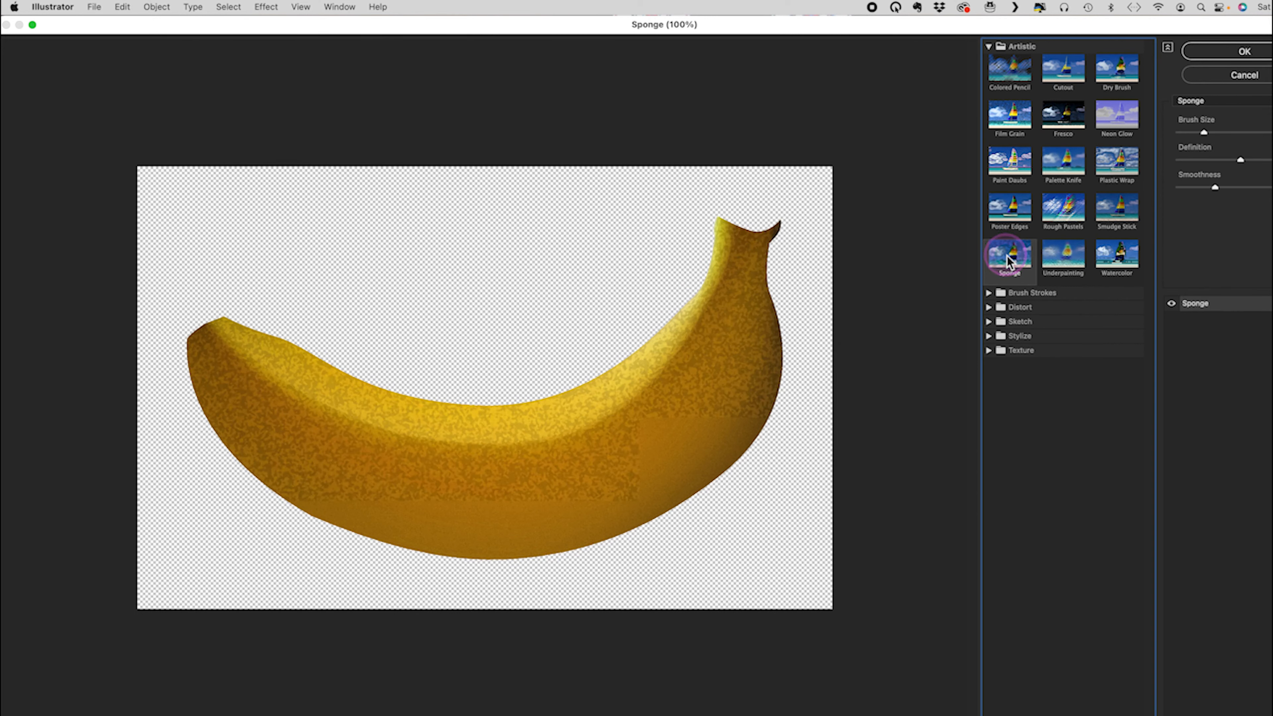
left_click(1203, 133)
left_click_drag(1191, 133, 1189, 134)
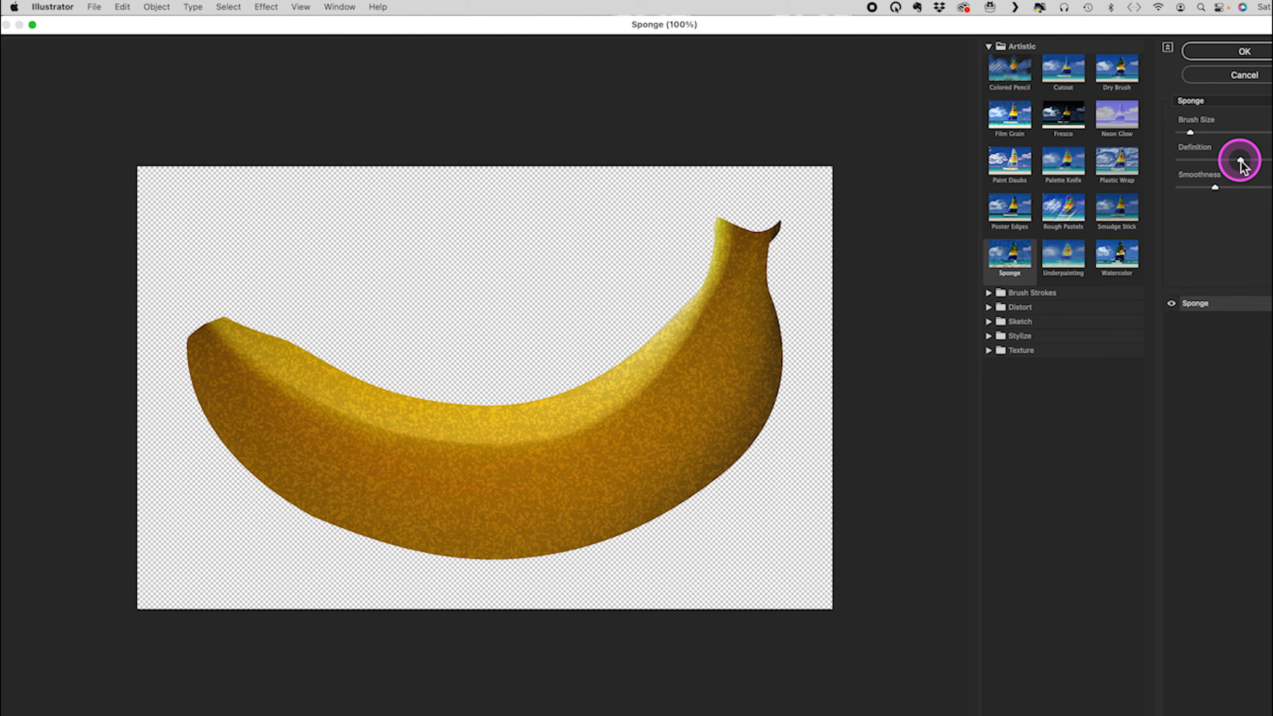
left_click_drag(1240, 161, 1211, 162)
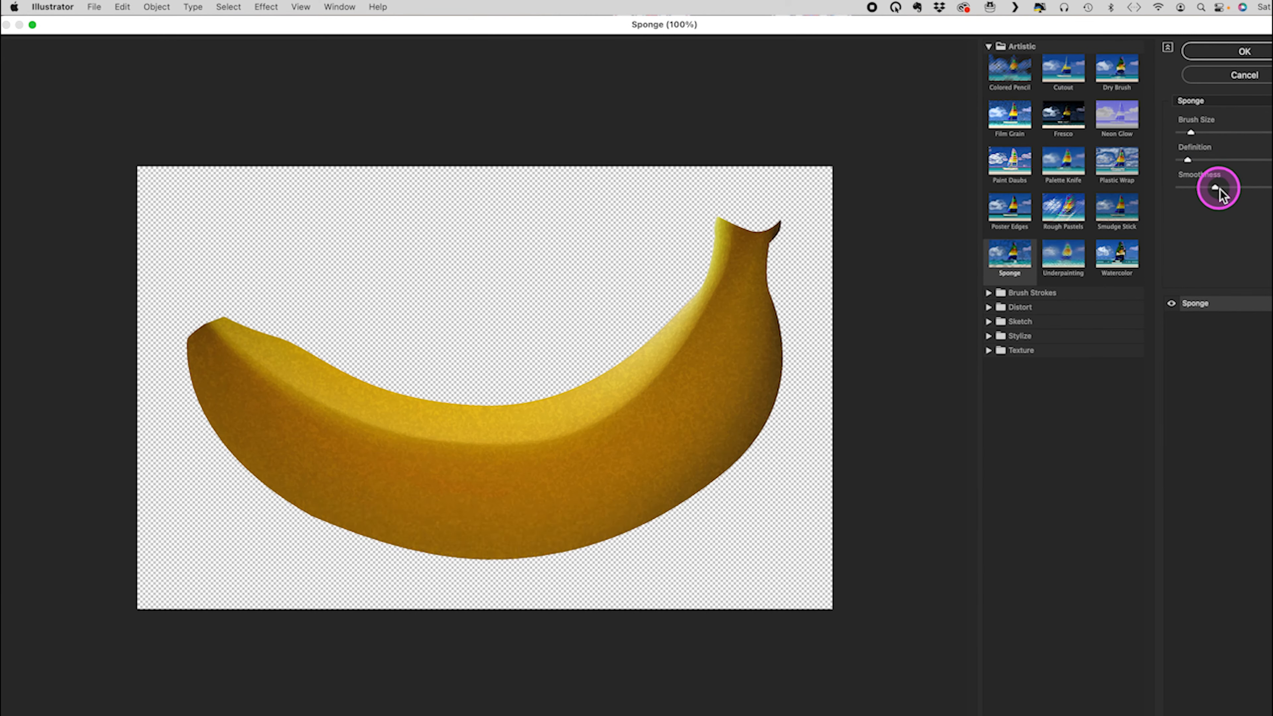
left_click_drag(1216, 188, 1252, 189)
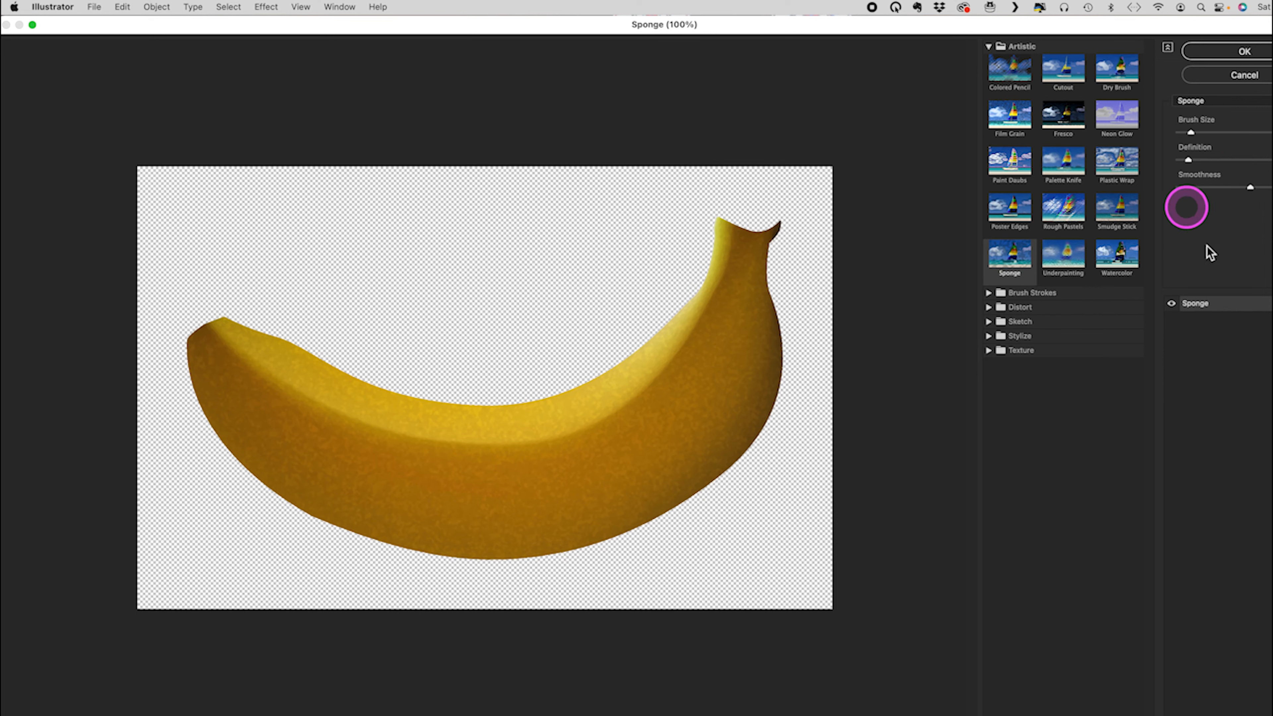
left_click_drag(673, 466, 938, 318)
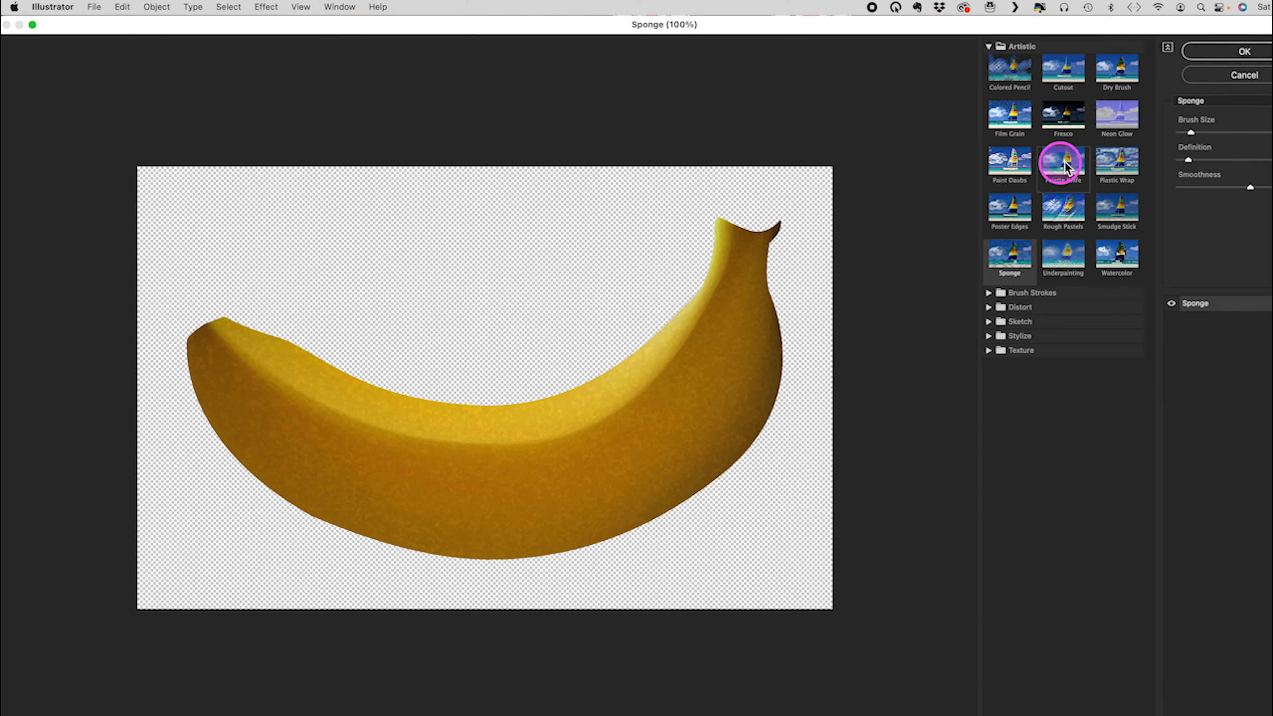
Step: Switch back to Film Grain, apply it to the mesh banana, and lock the banana
left_click(998, 125)
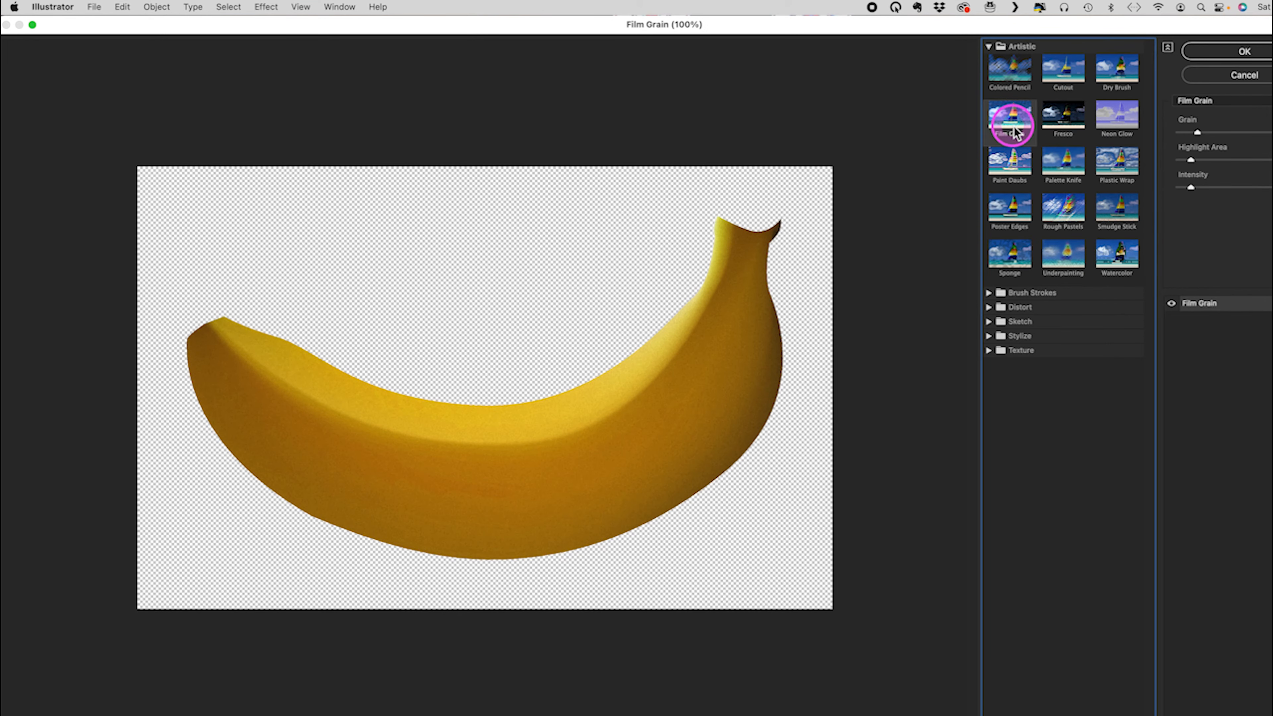
left_click(1213, 54)
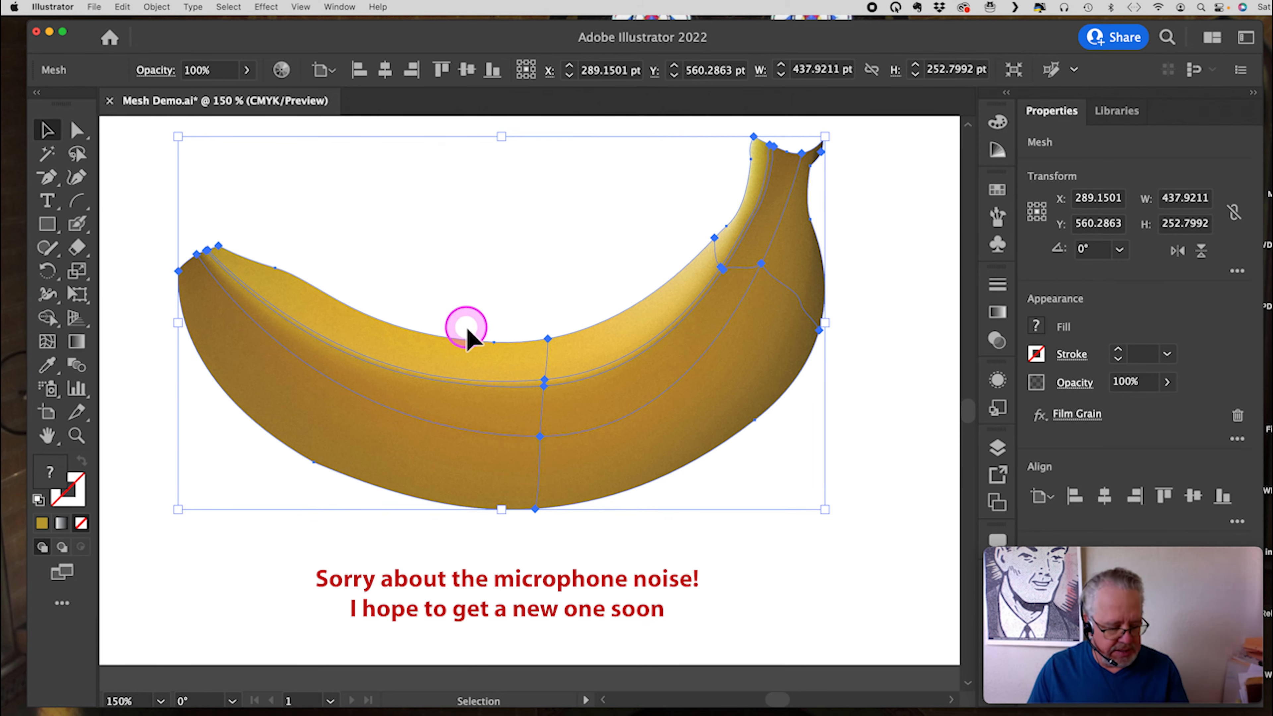
key("super+2")
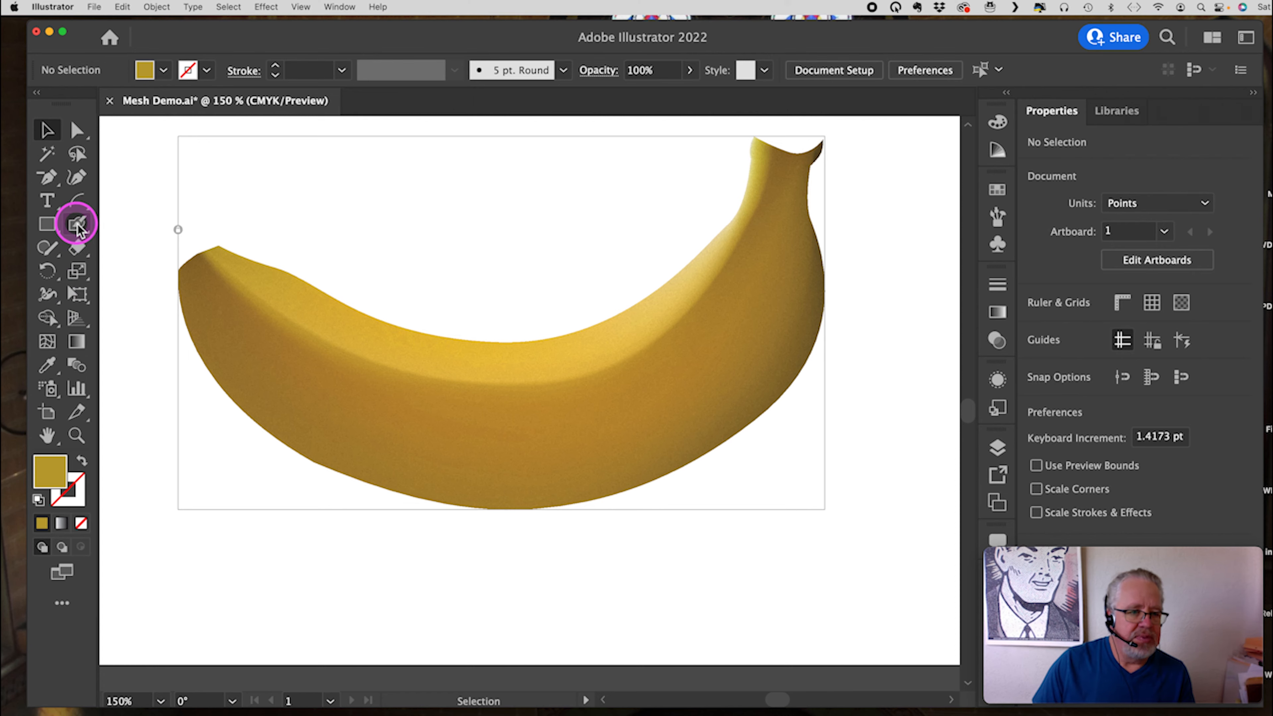
Step: Choose the Blob Brush tool, enlarge its brush tip over the banana, and shrink it back to a small size
scroll(76, 230, "up", 1)
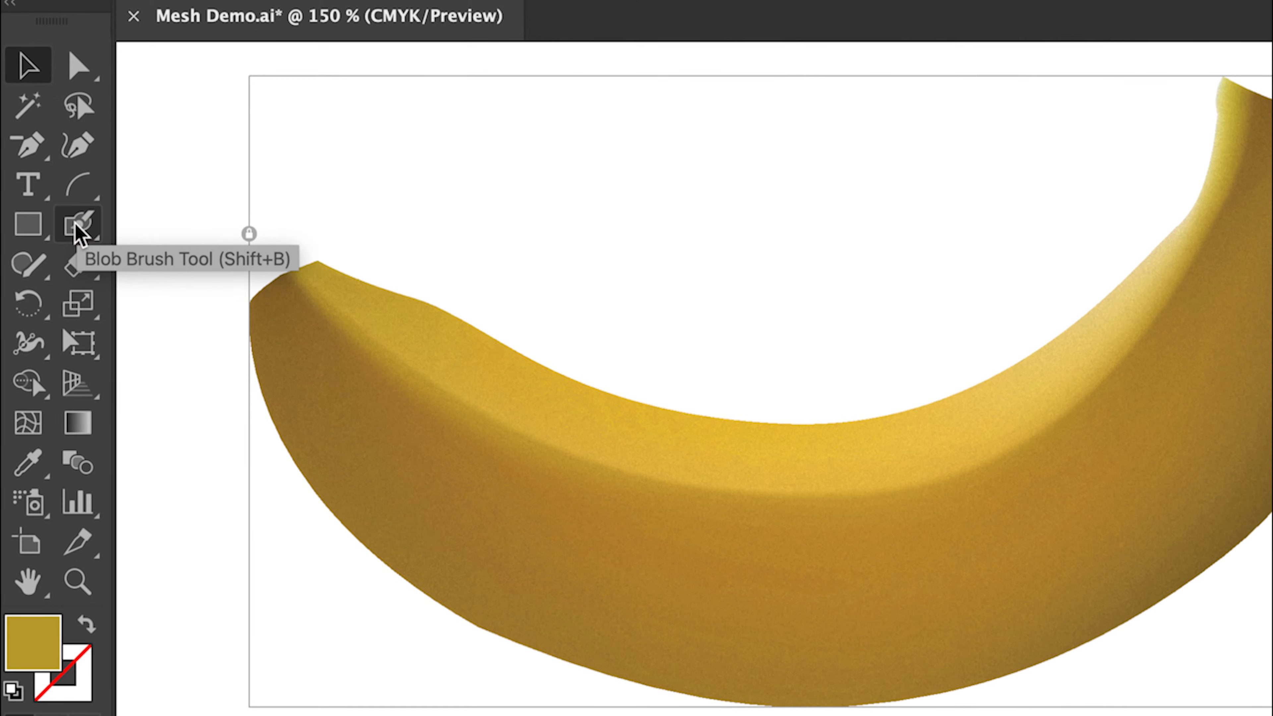
left_click(76, 226)
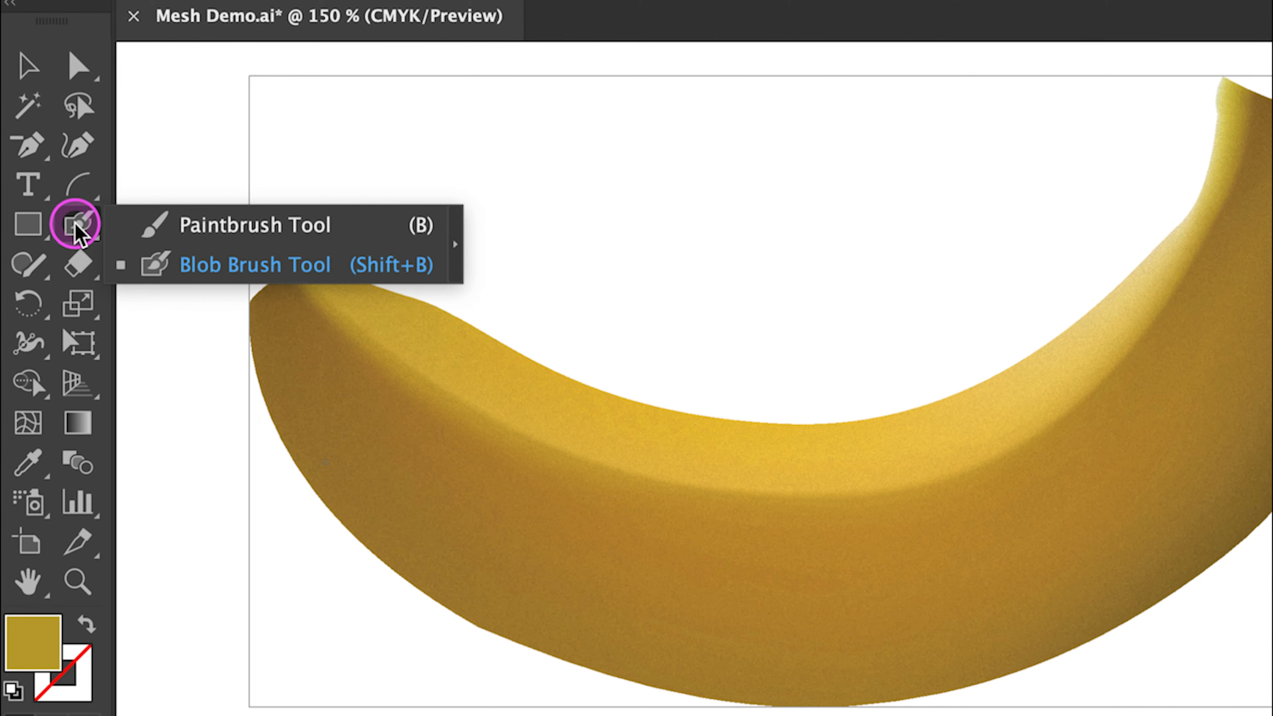
mouse_move(76, 231)
left_mouse_down()
mouse_move(188, 225)
mouse_move(174, 217)
mouse_move(174, 274)
left_mouse_up()
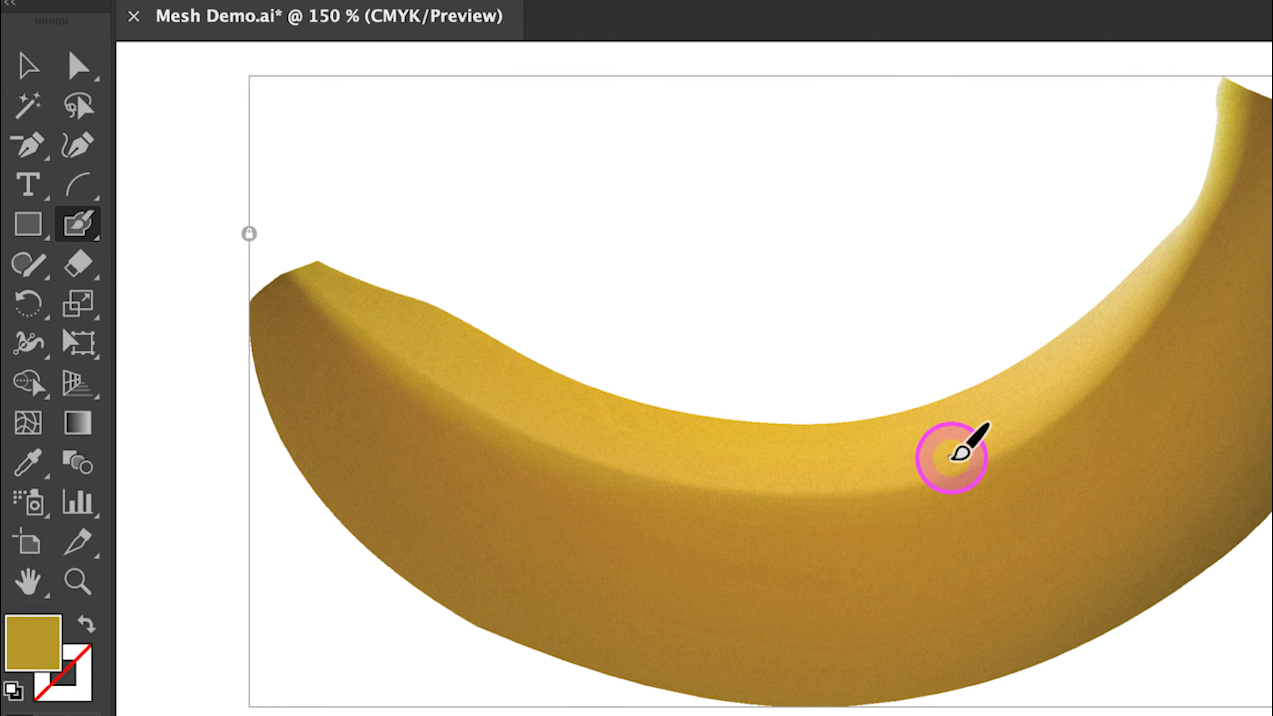
left_click(950, 457)
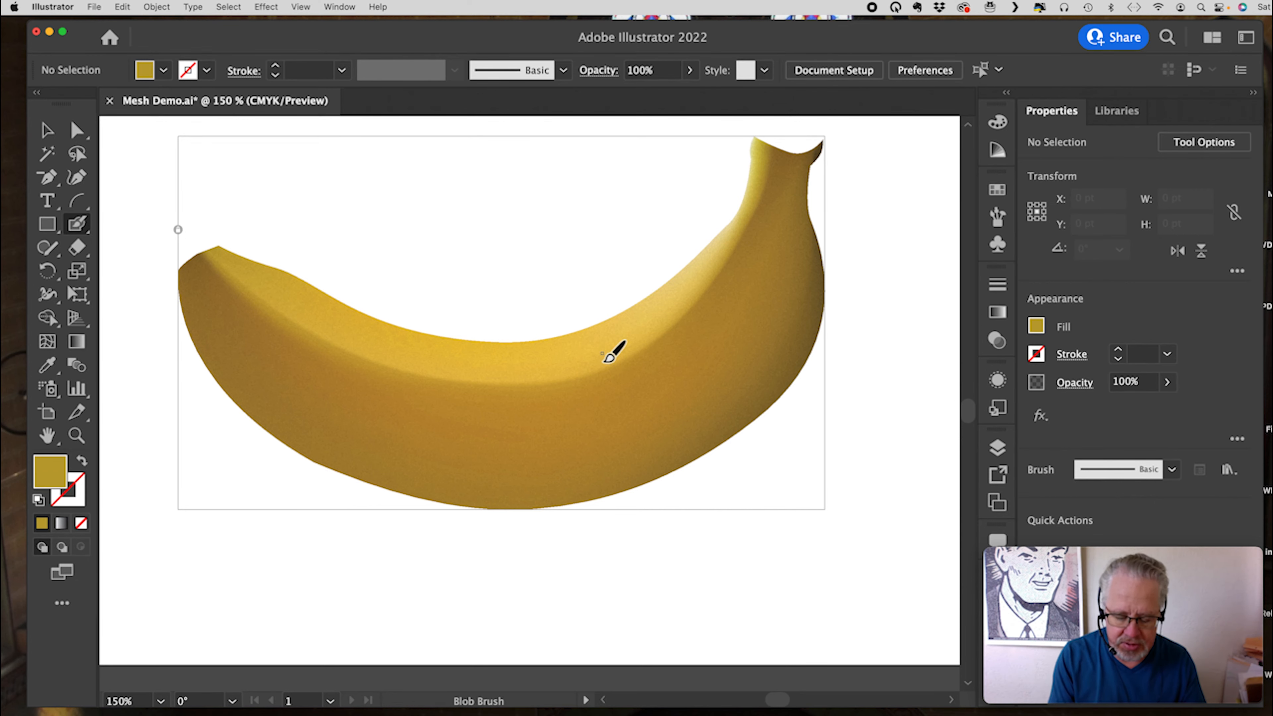
key("bracketright")
key("bracketright")
key("bracketright")
key("bracketright")
key("bracketright")
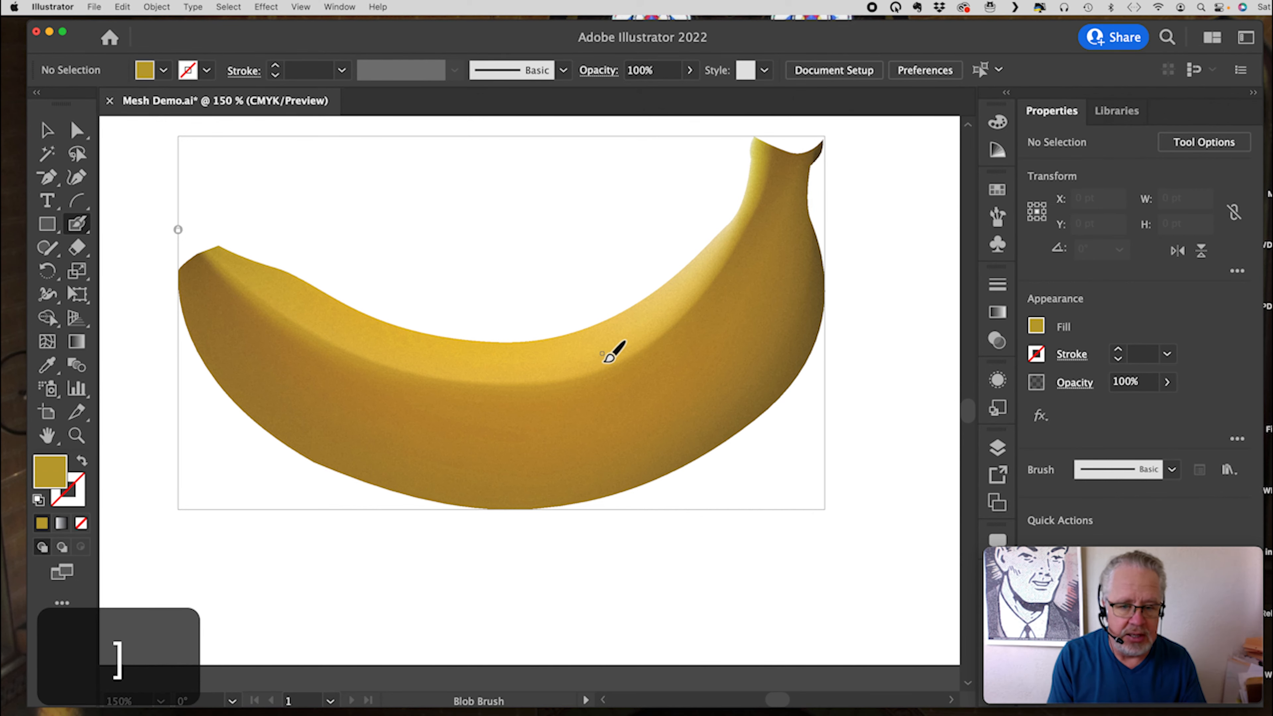
key("bracketright")
key("bracketright")
key("bracketright")
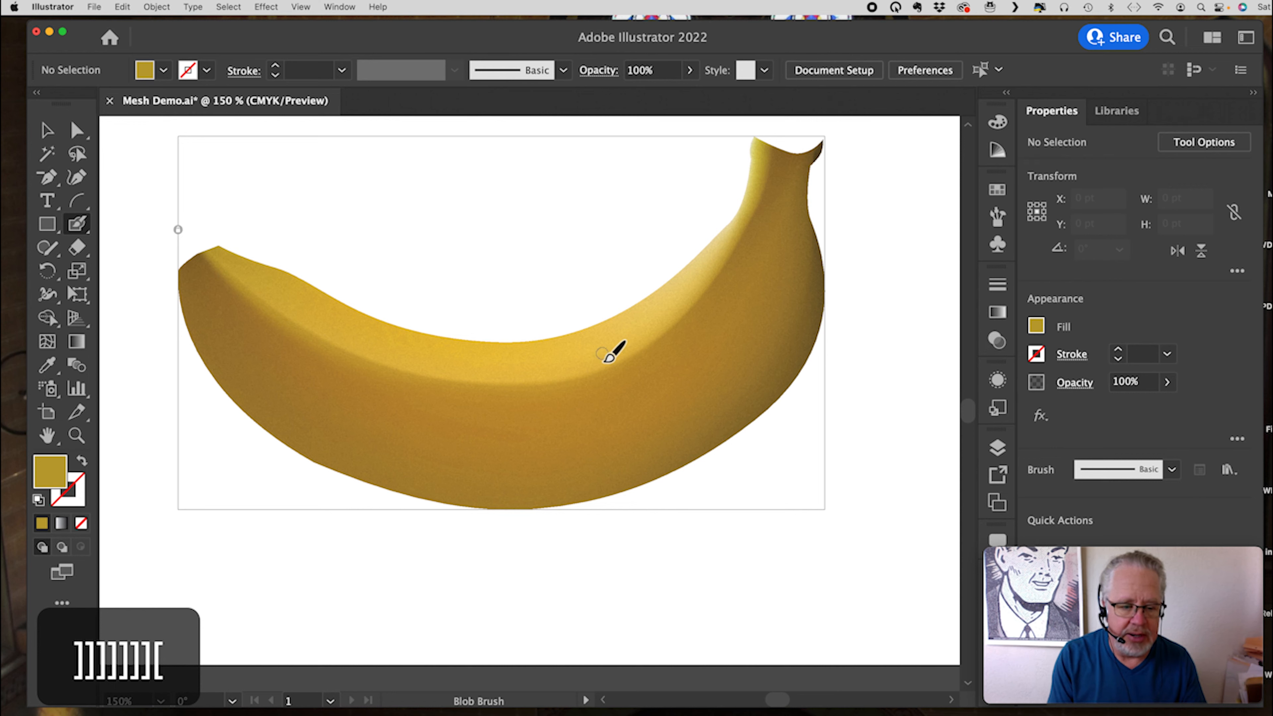
key("bracketleft")
key("bracketleft")
key("bracketleft")
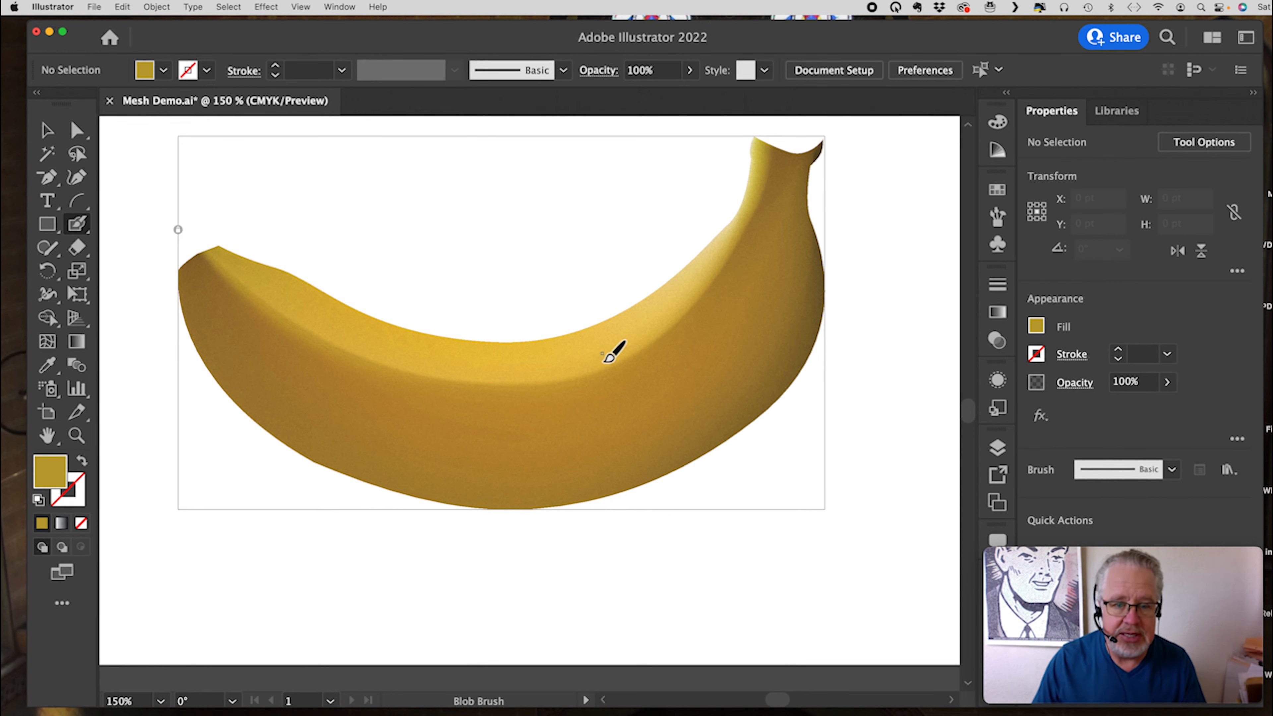
Step: Set the fill colour to a dark brown swatch for painting spots with the Blob Brush
left_click(993, 195)
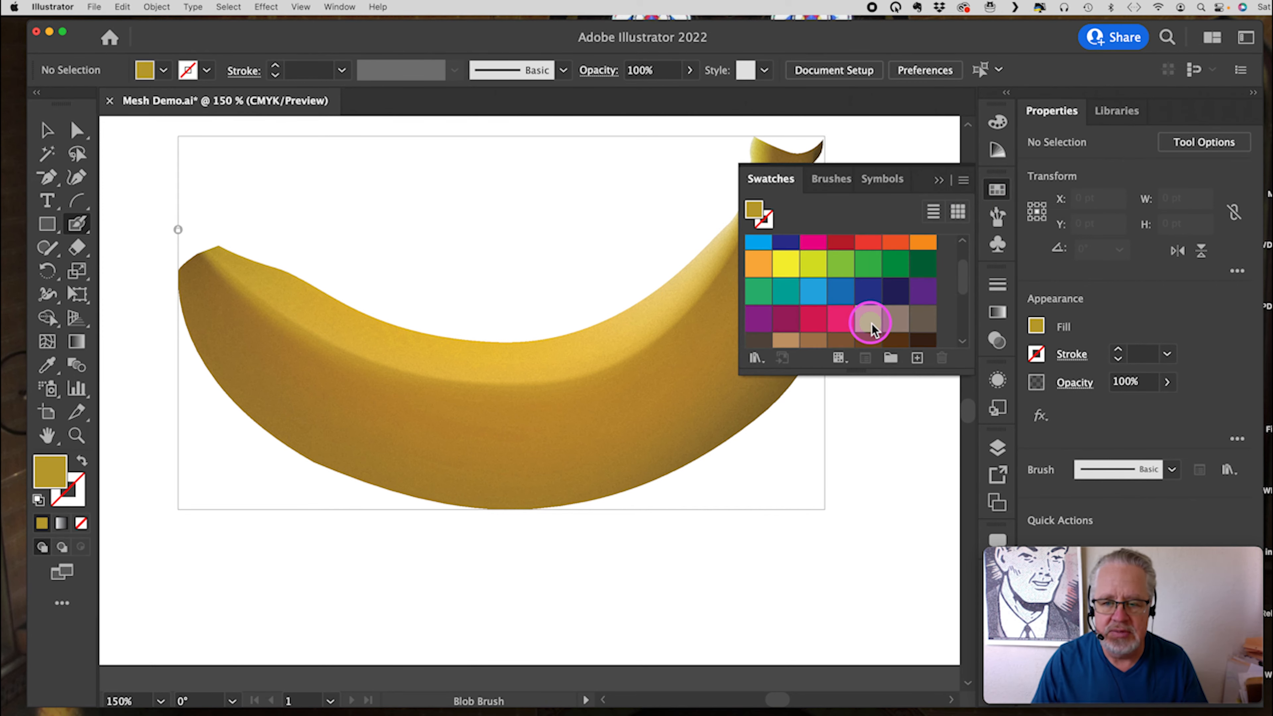
scroll(870, 328, "down", 2)
left_click(899, 304)
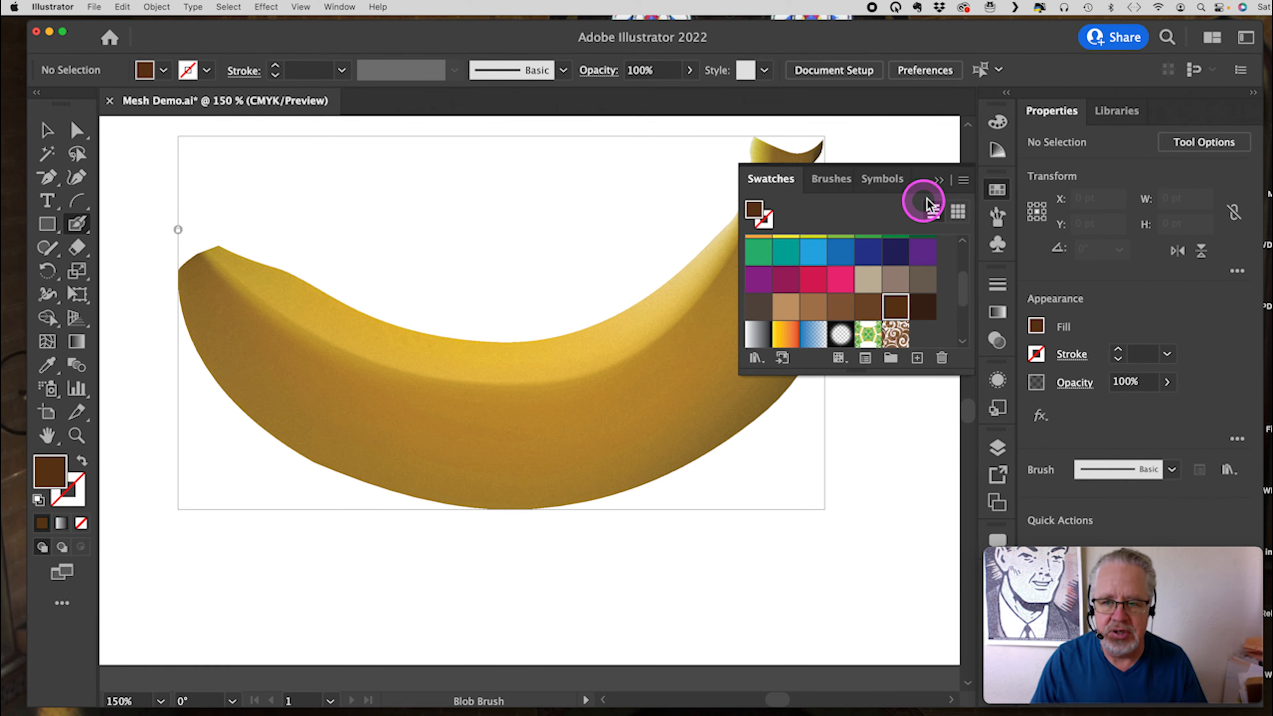
left_click(937, 181)
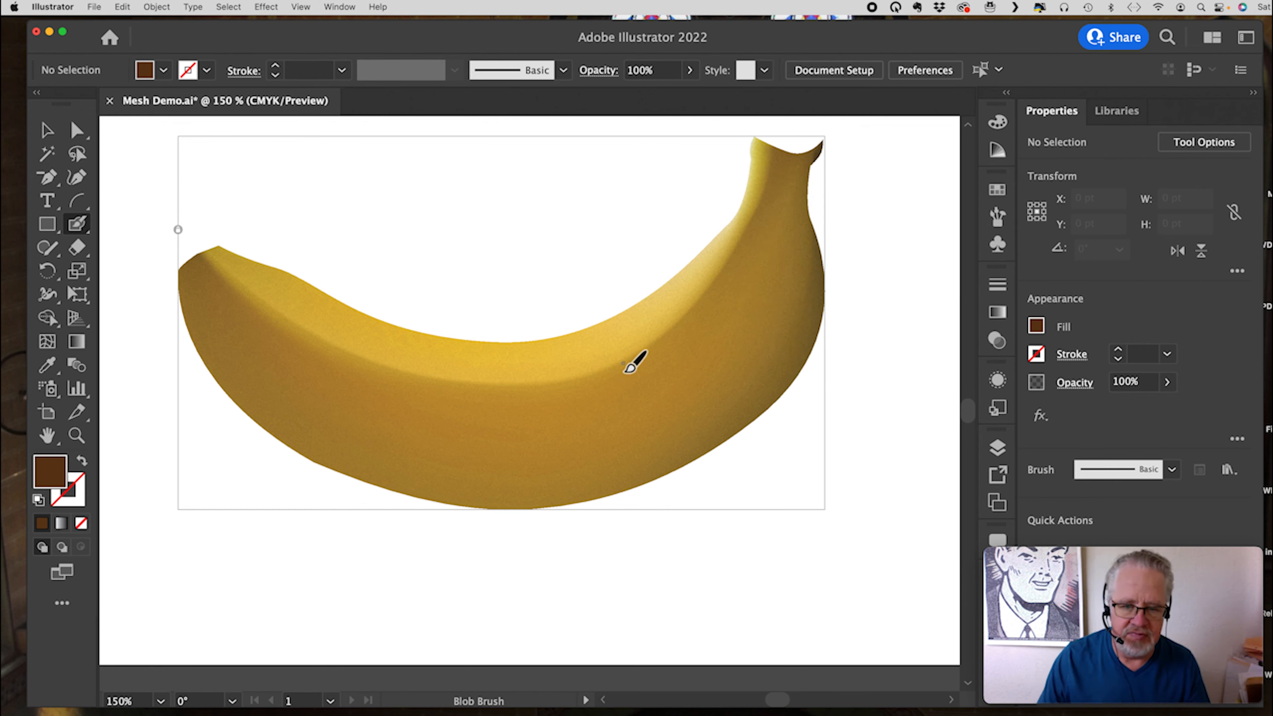
Step: Paint small dark brown specks scattered along the banana's body, from near the stem to the opposite tip
left_click(695, 291)
left_click(700, 303)
left_click(638, 322)
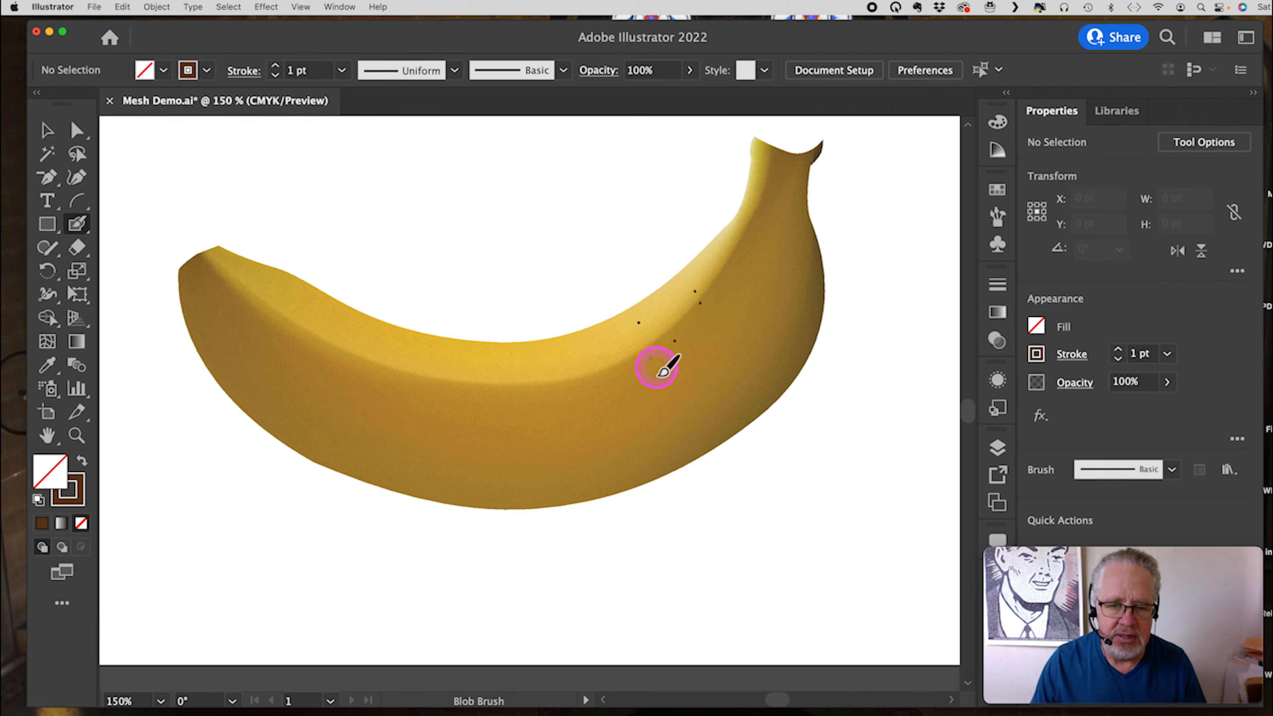
left_click(465, 365)
left_click(492, 401)
left_click(446, 430)
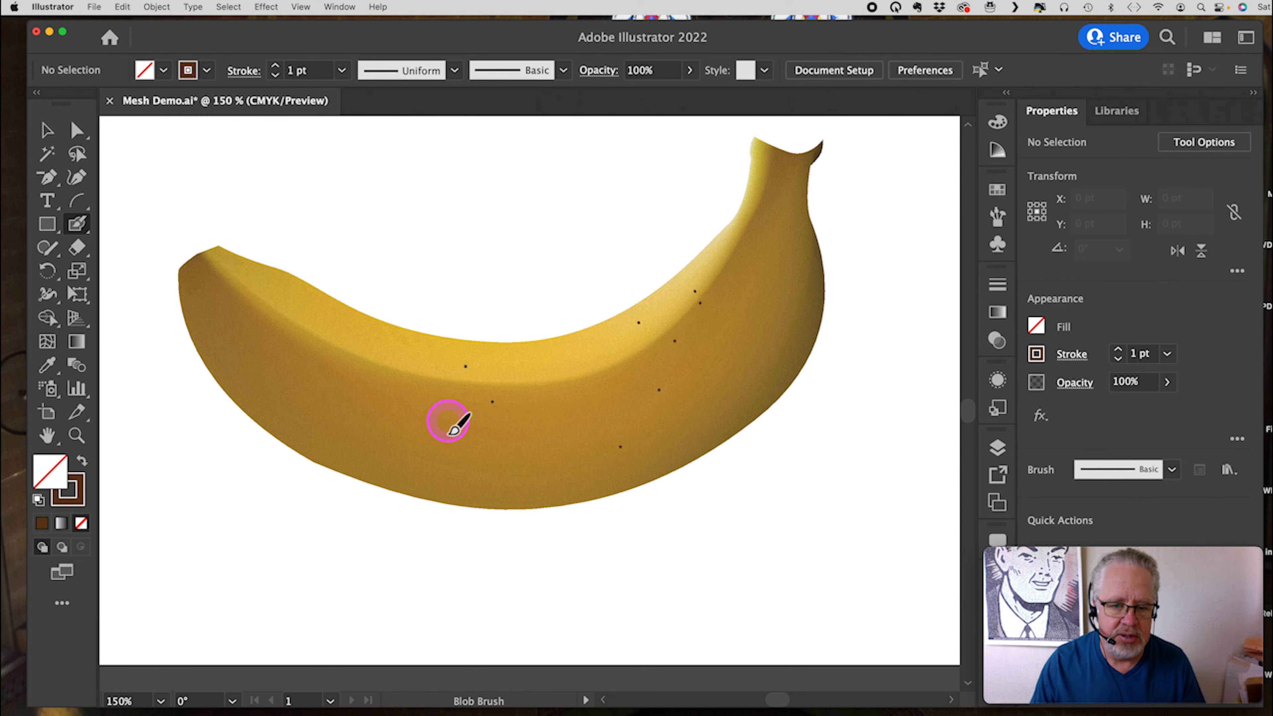
left_click(428, 429)
left_click(433, 449)
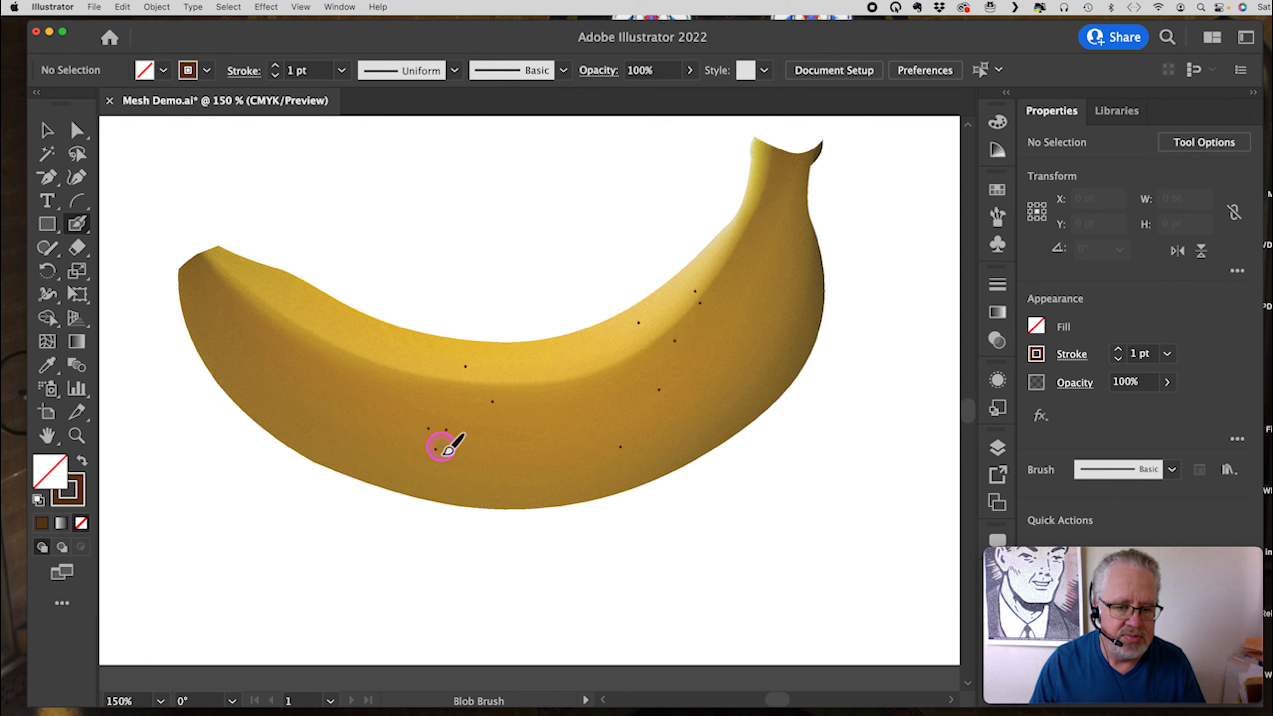
left_click(441, 446)
left_click(364, 407)
left_click(313, 347)
left_click(257, 319)
left_click(263, 354)
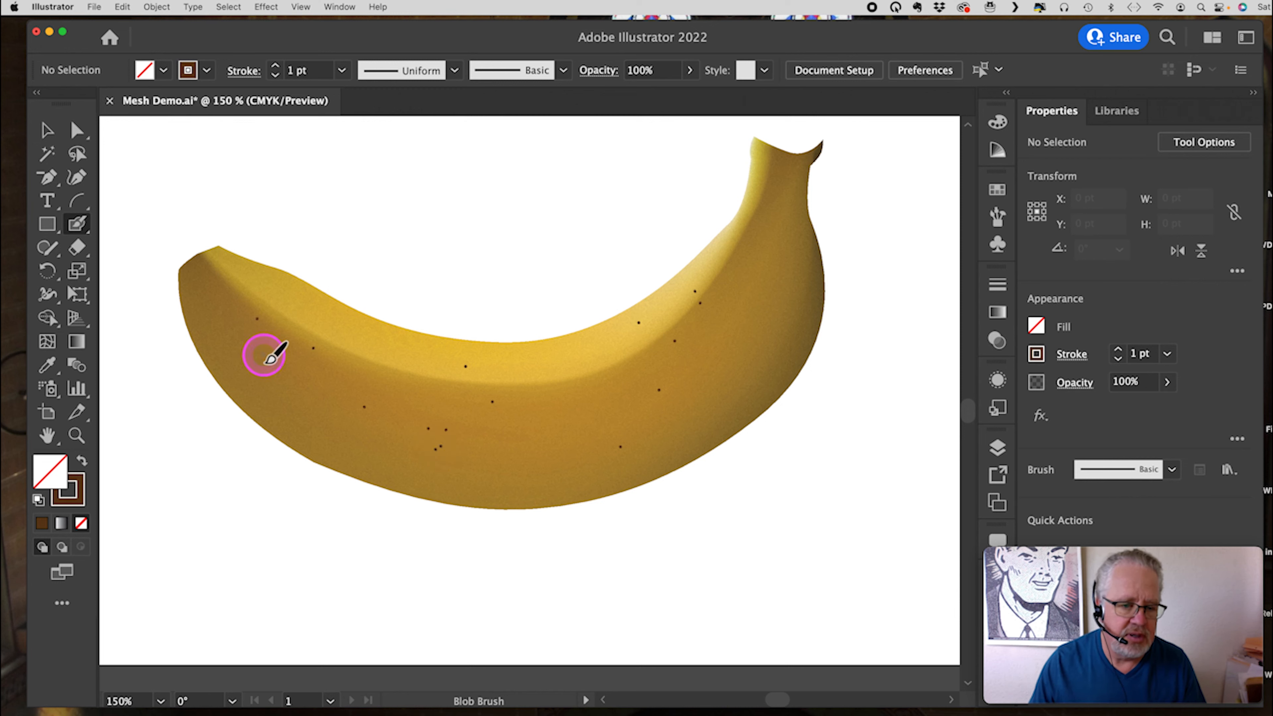
left_click(295, 314)
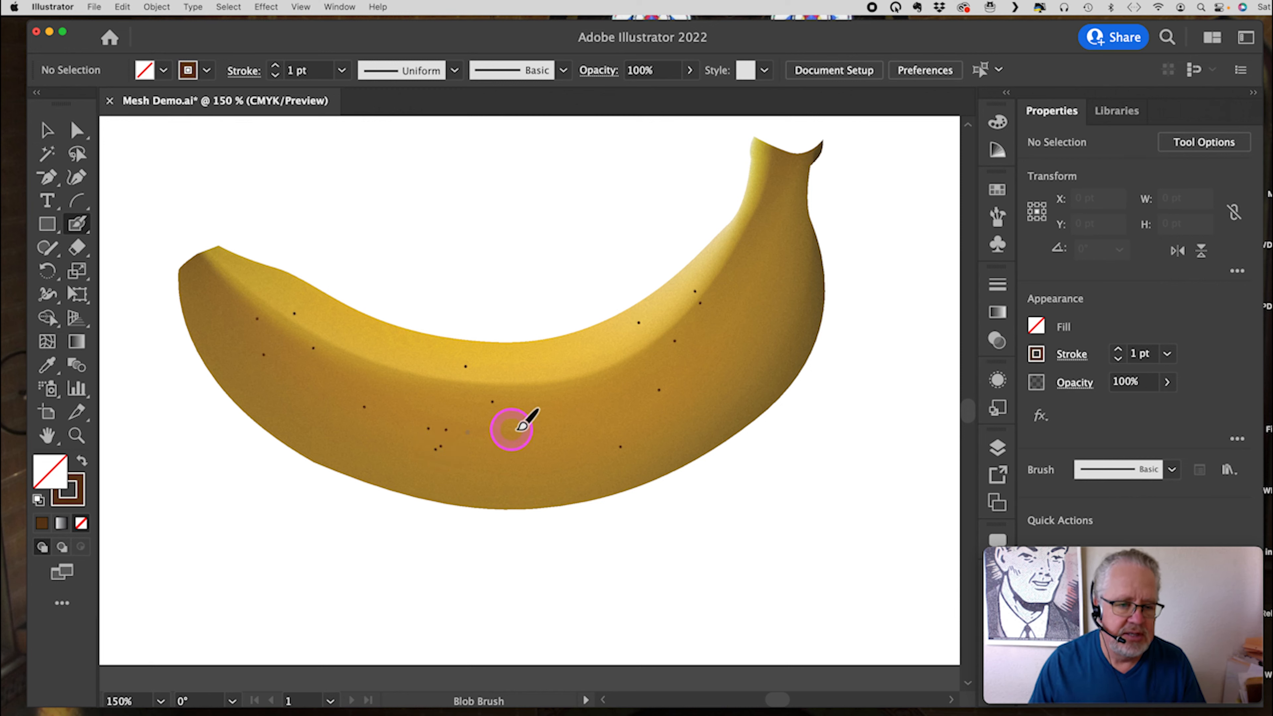
left_click(734, 328)
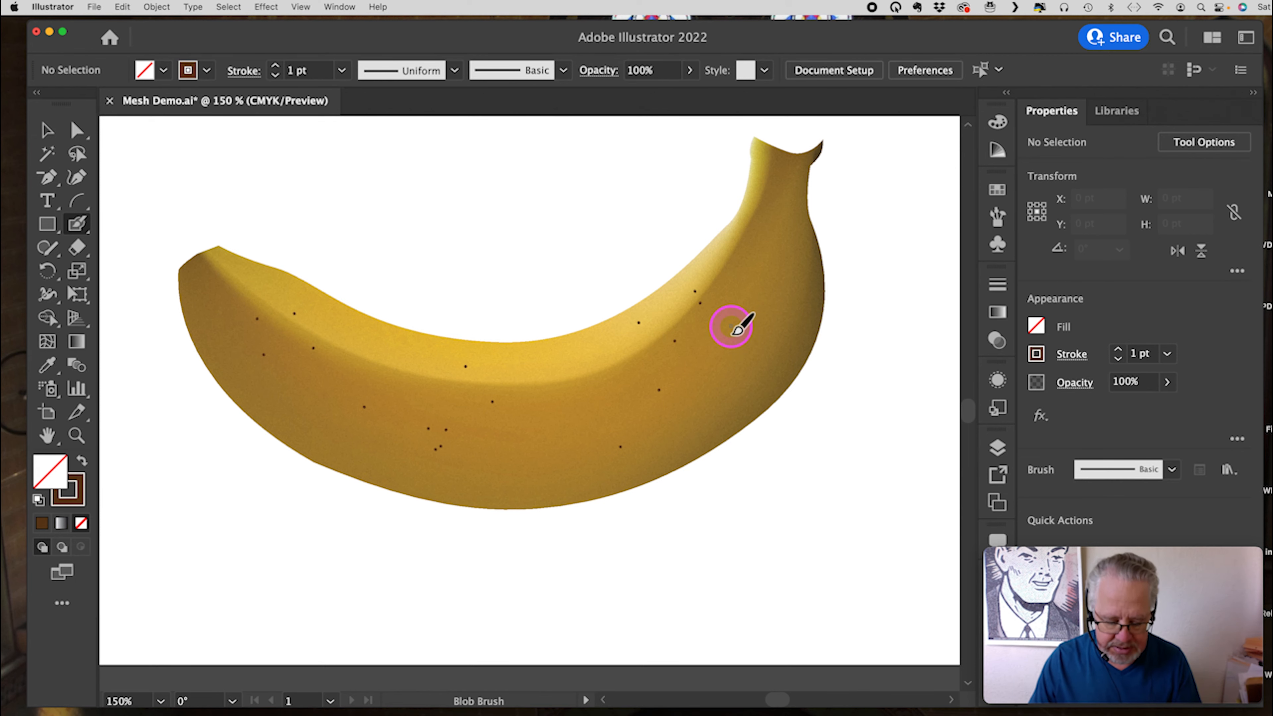
Step: Enlarge the Blob Brush tip and paint three clusters of bigger brown spots near the stem, lower middle and far end of the banana
key("bracketright")
key("bracketright")
key("bracketright")
key("bracketright")
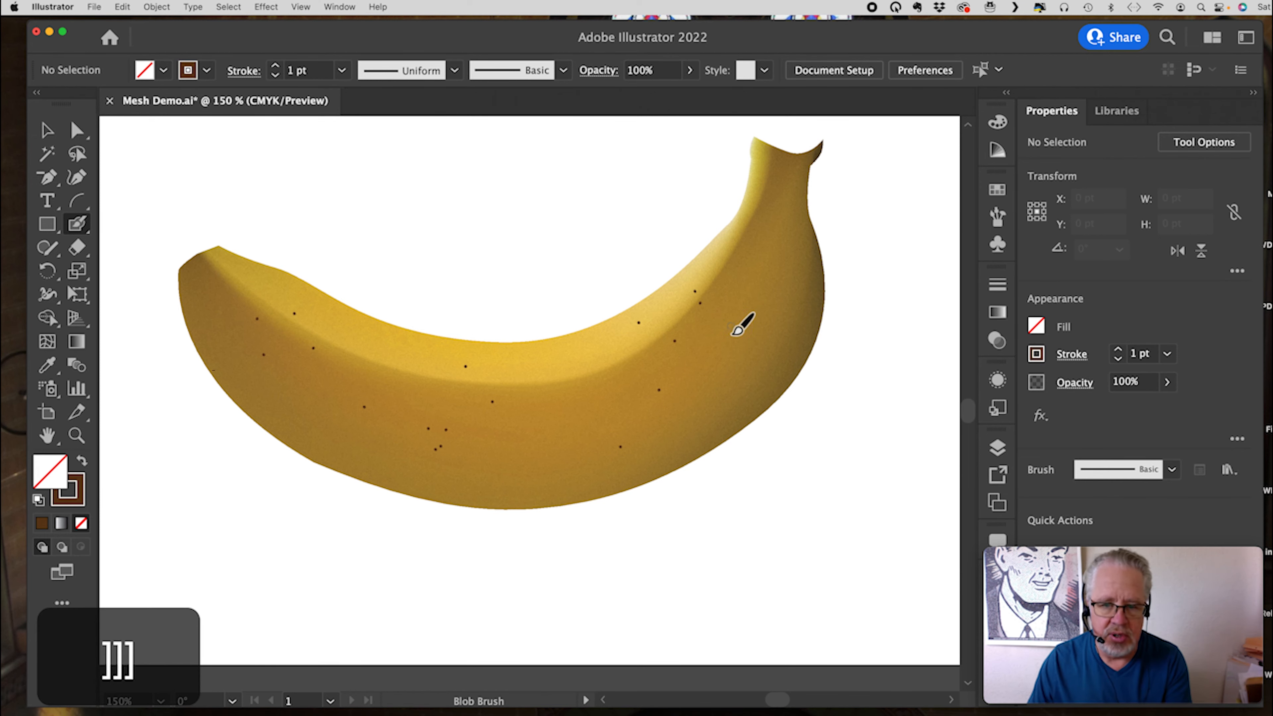
key("bracketleft")
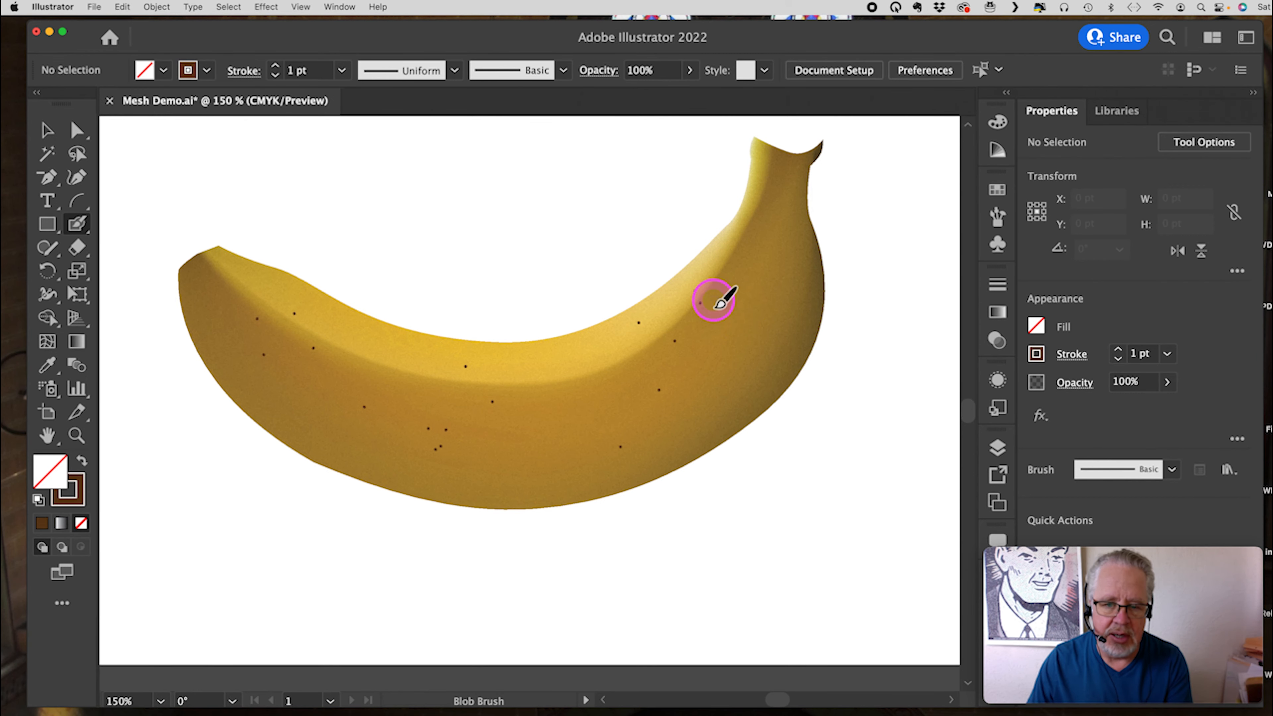
left_click_drag(704, 303, 705, 310)
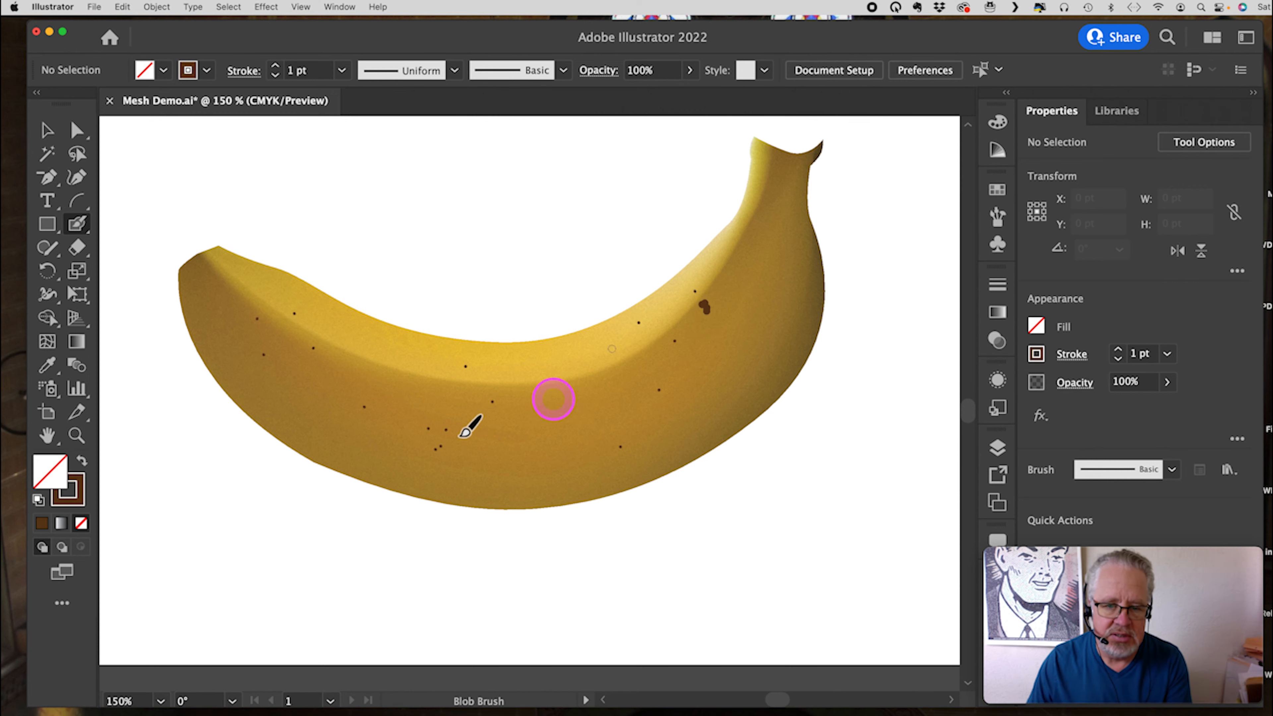
left_click_drag(307, 347, 313, 347)
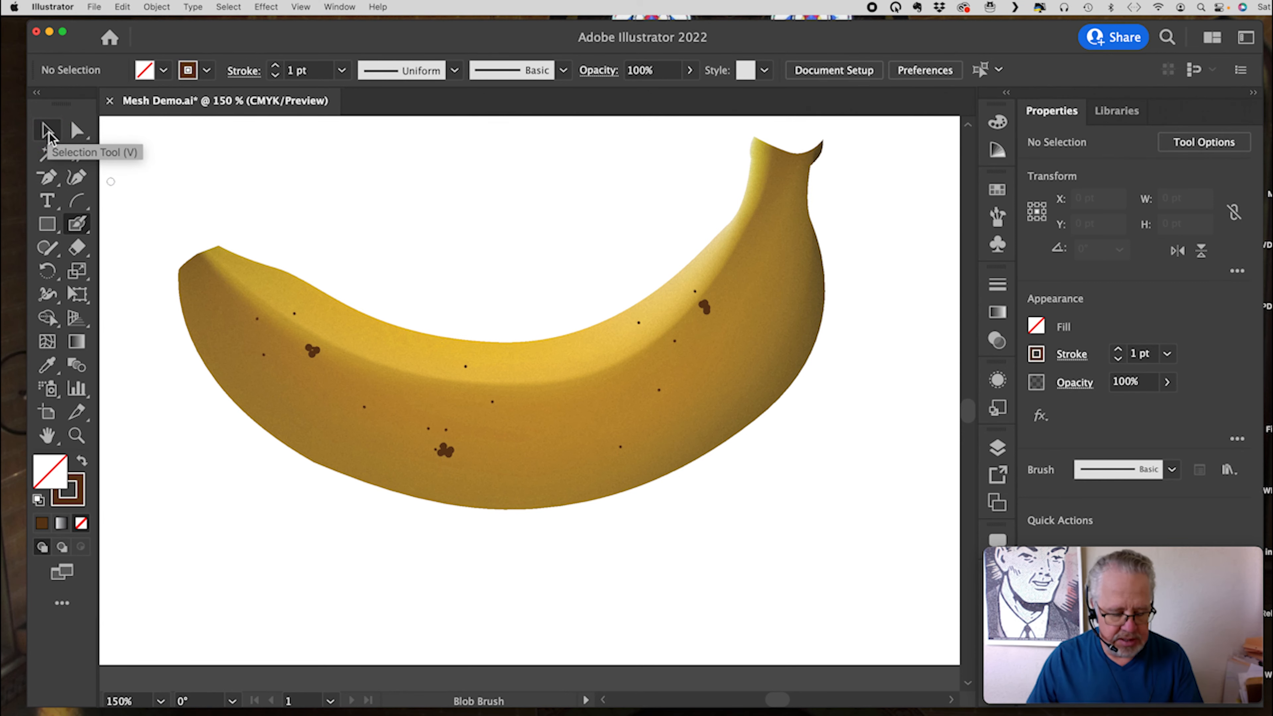
Step: Select all the painted brown spots on the banana and hide their selection edges
key("v")
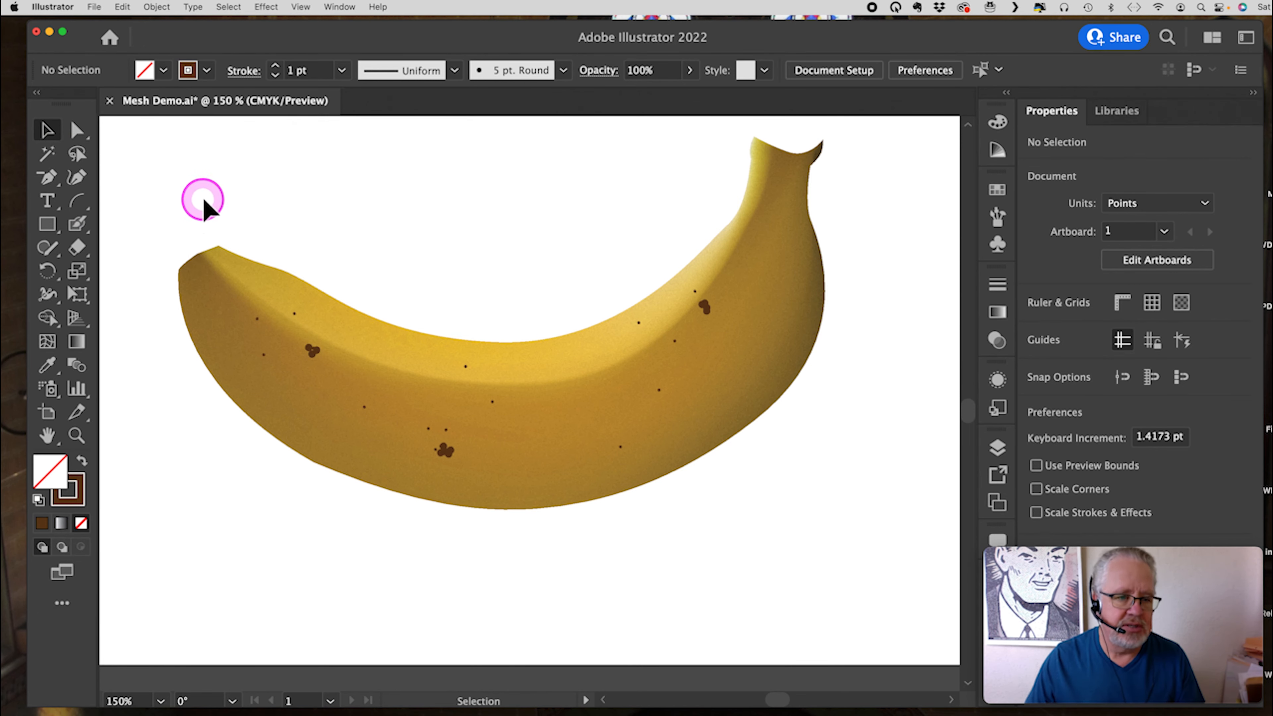
left_click_drag(203, 178, 821, 521)
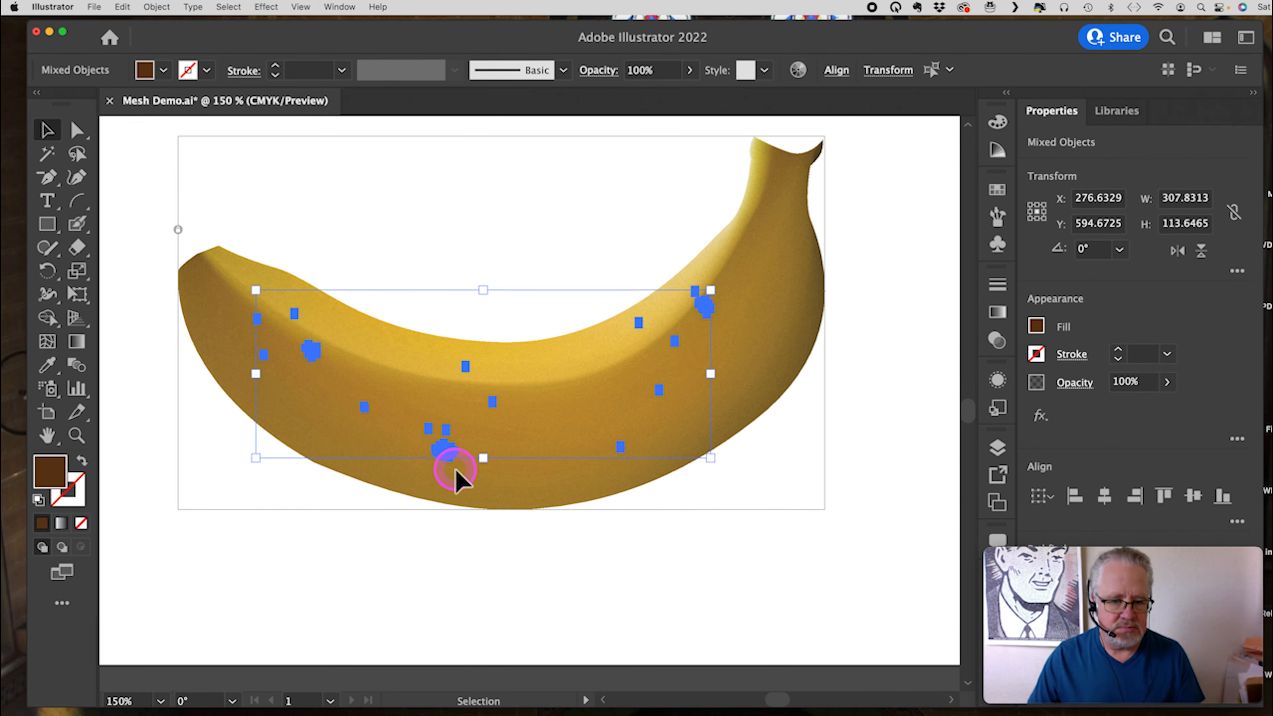
key("super+h")
left_click(612, 435)
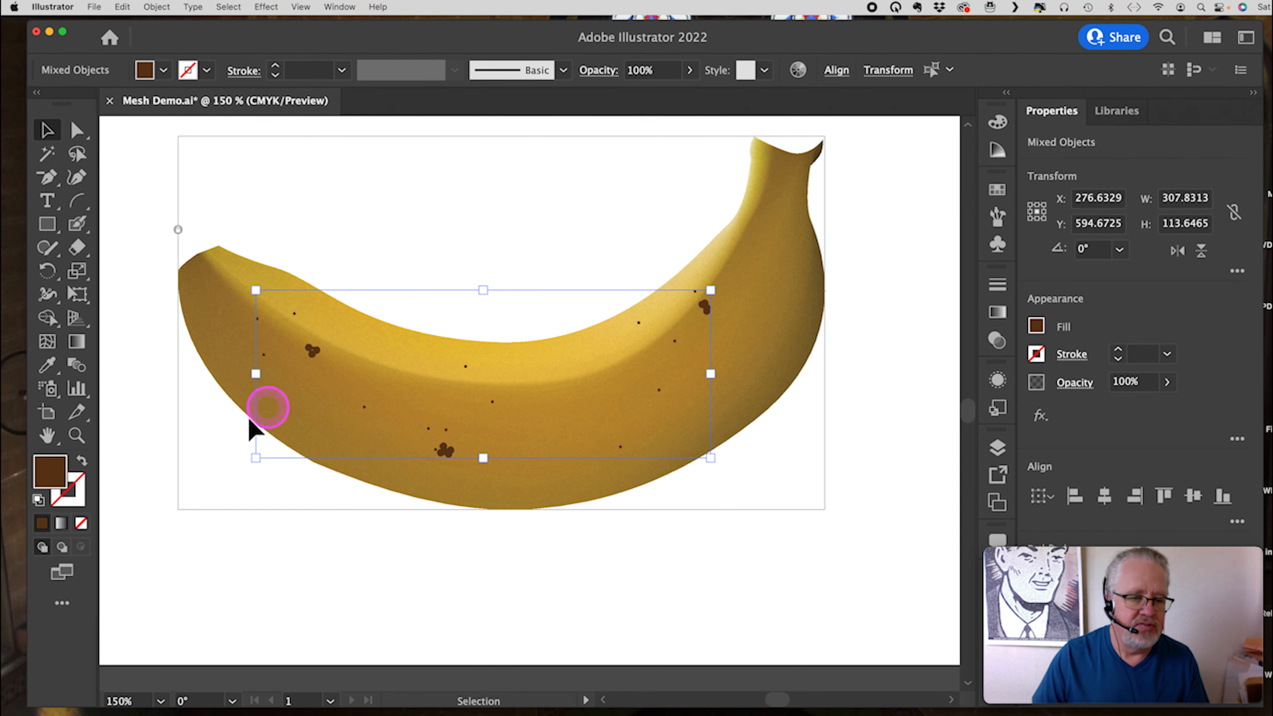
left_click(76, 434)
left_click(521, 426)
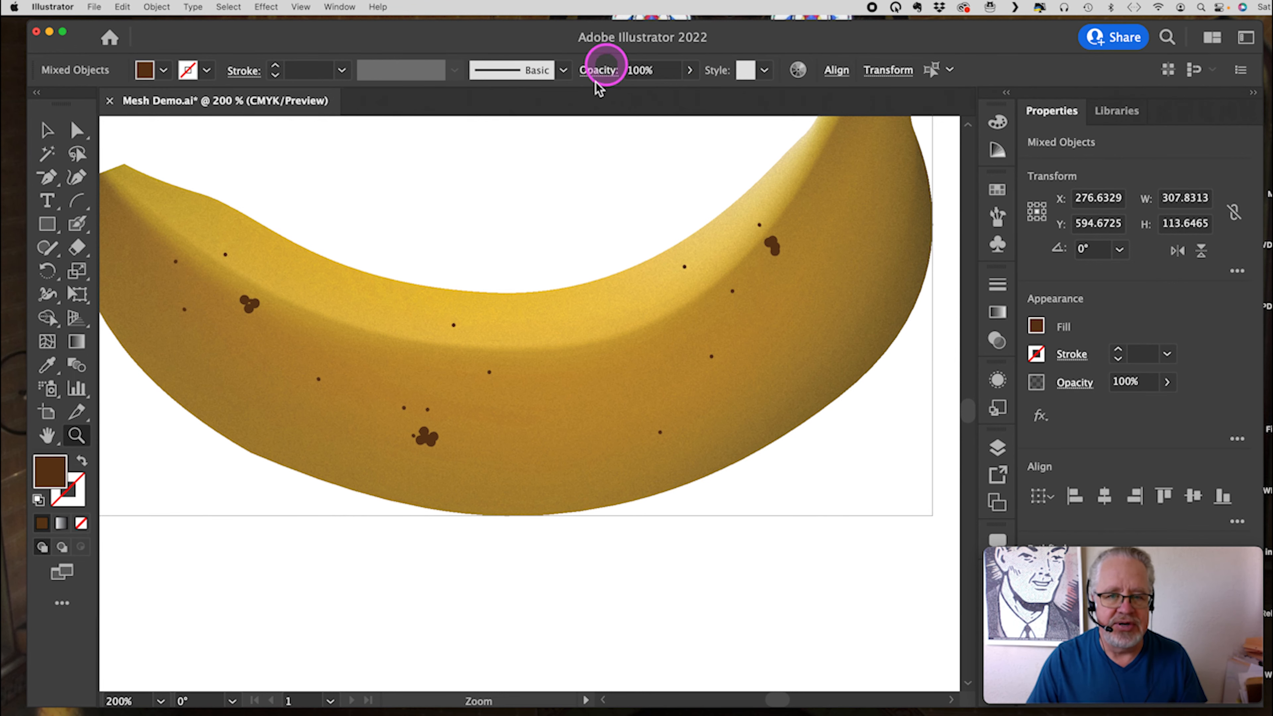
left_click(339, 6)
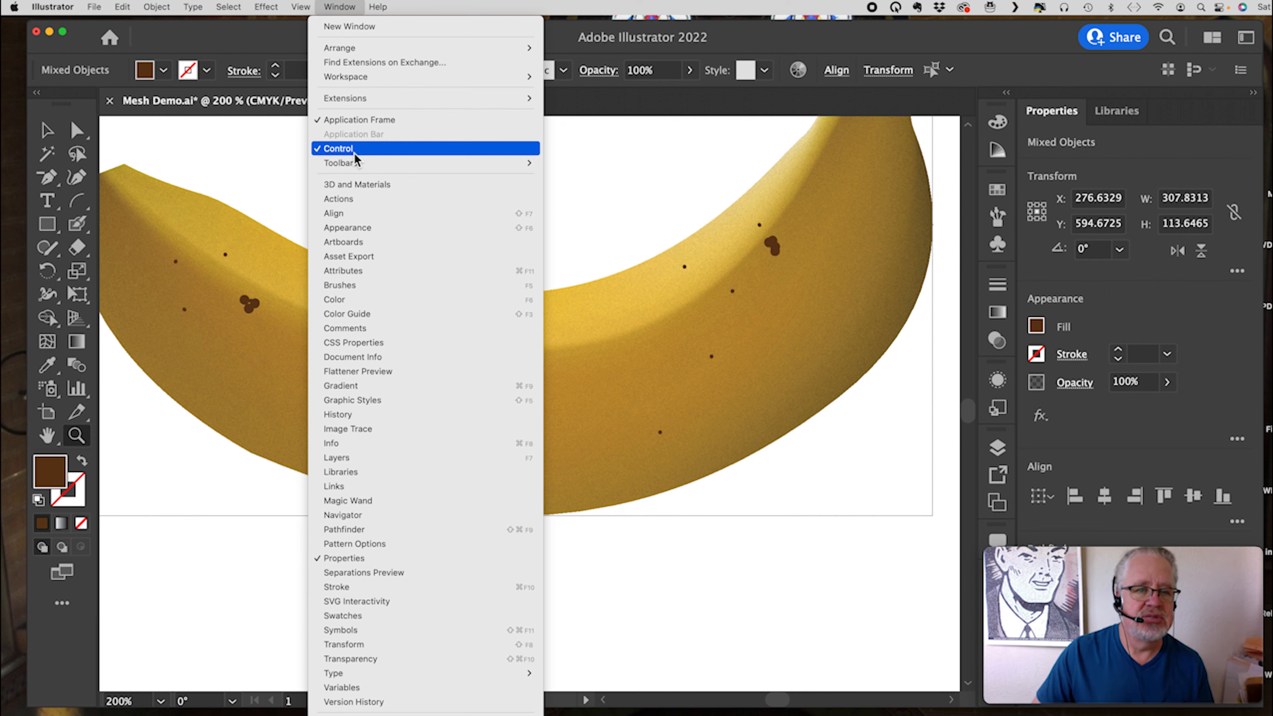
left_click(339, 8)
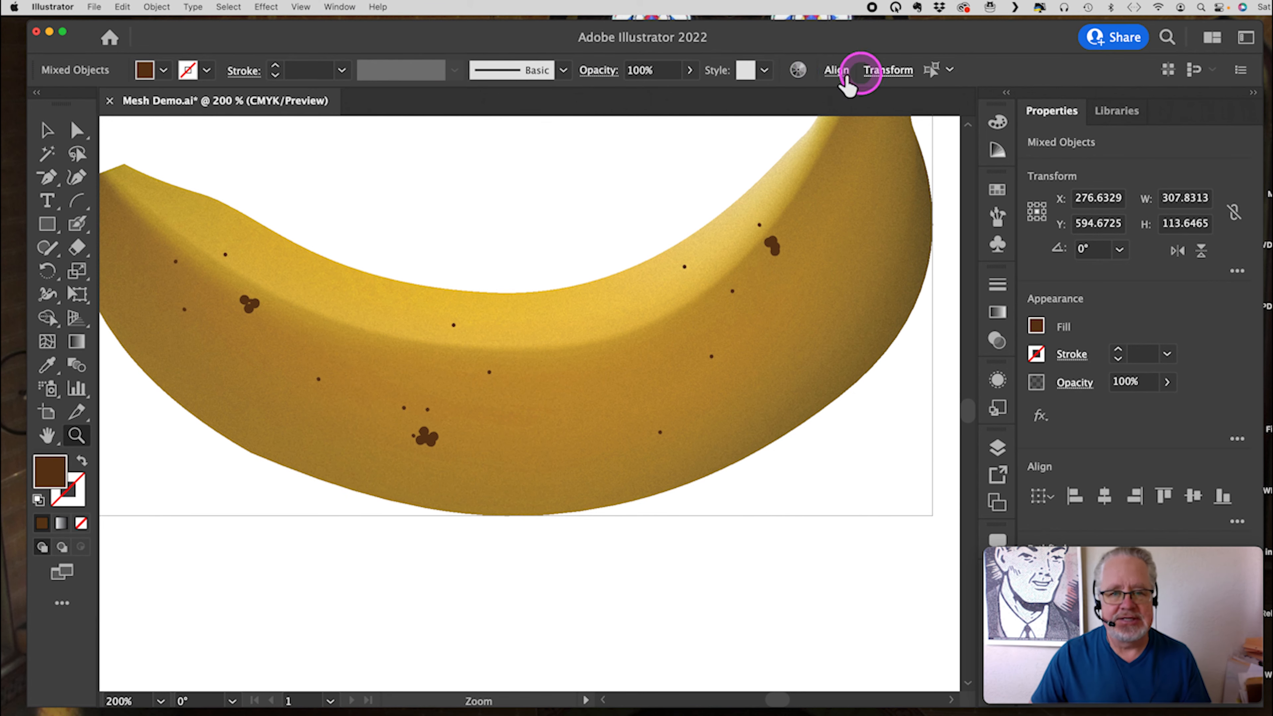
Step: Set the selected brown spots to the Multiply blending mode with 75% opacity
left_click(610, 76)
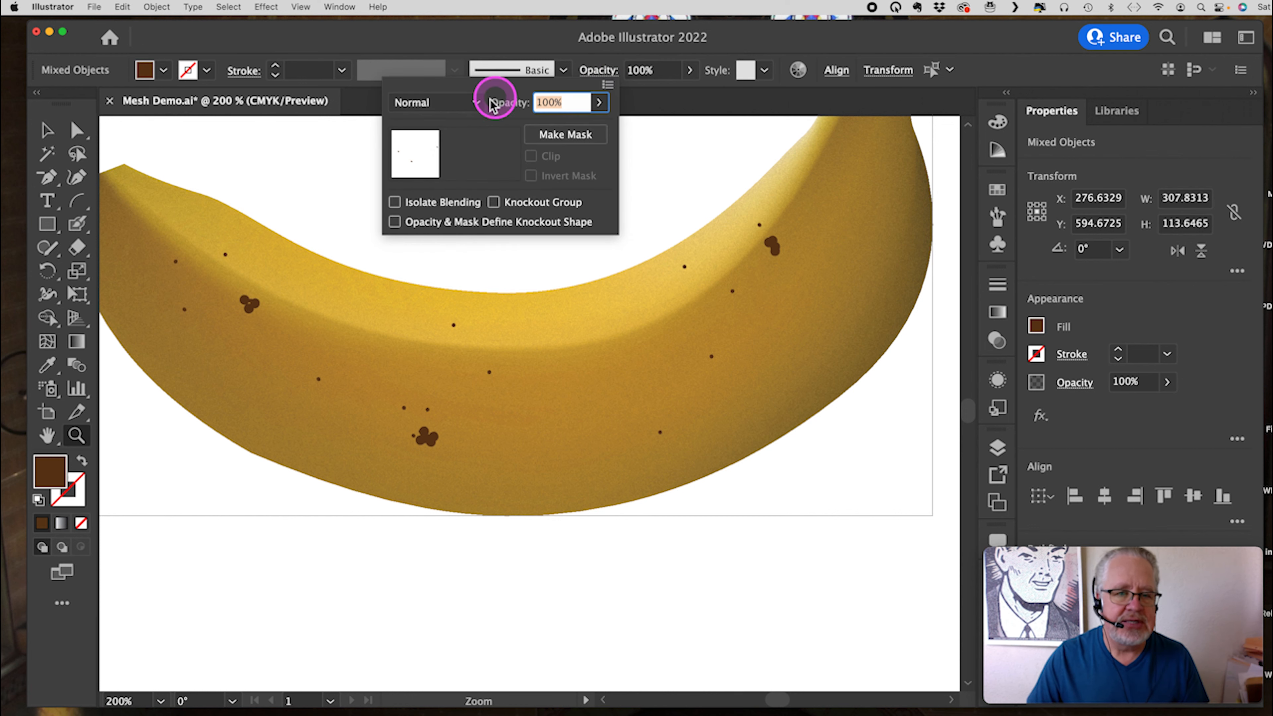
left_click(477, 104)
left_click(432, 171)
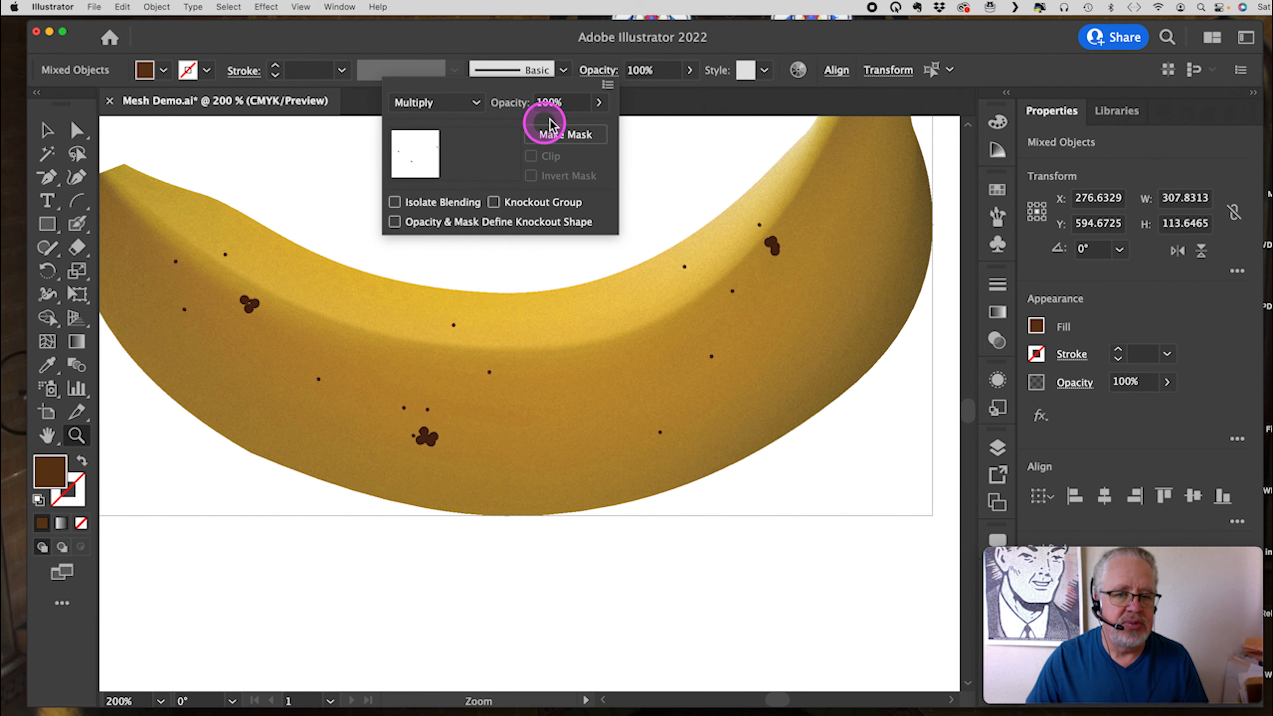
left_click(553, 104)
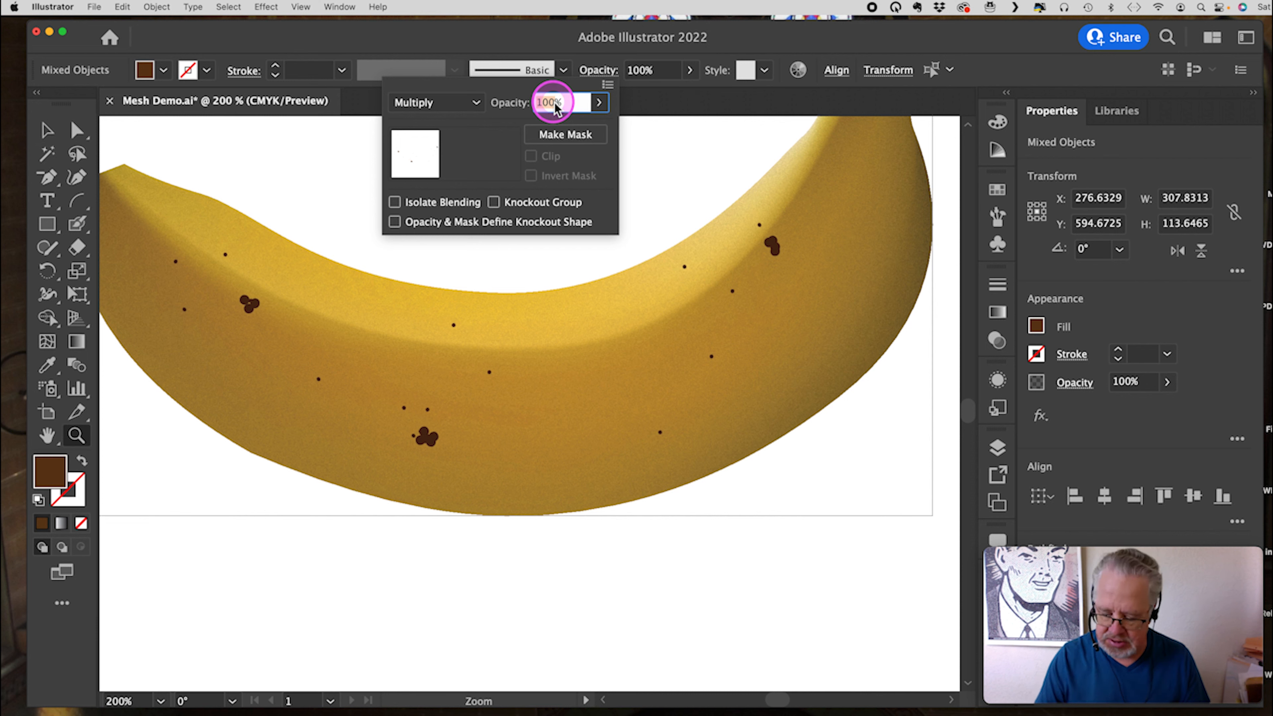
type("752")
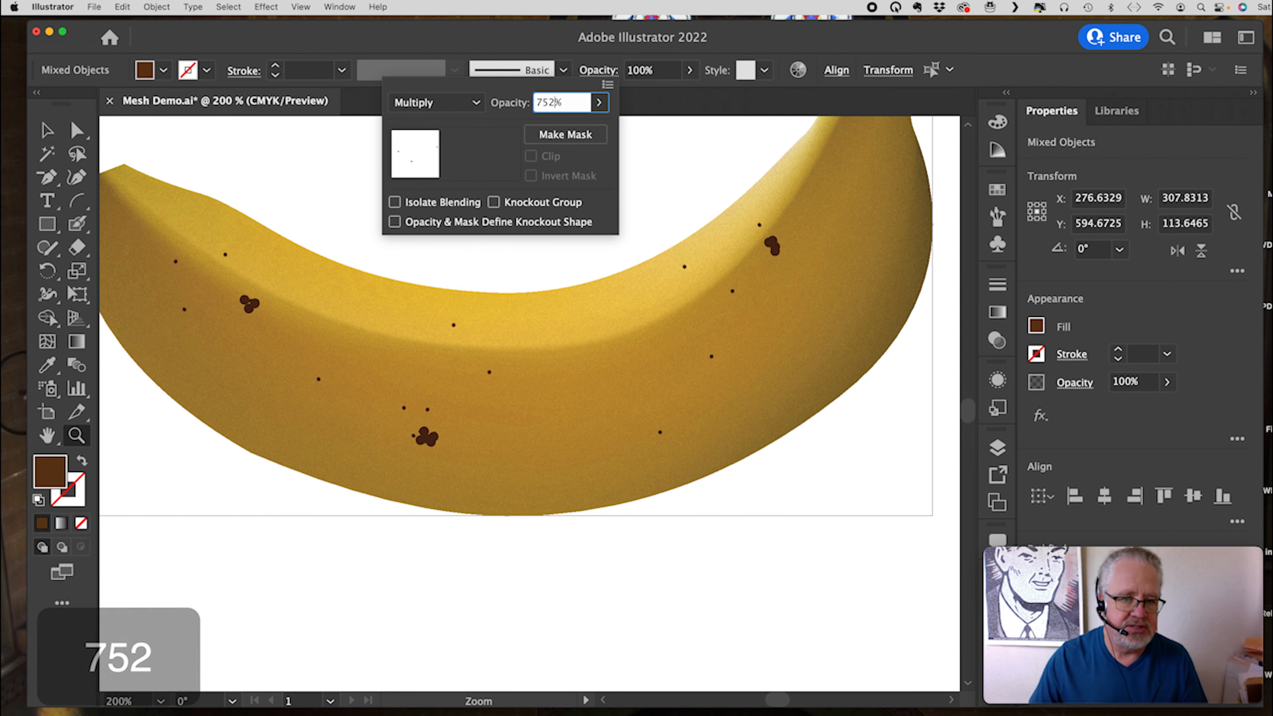
key("BackSpace")
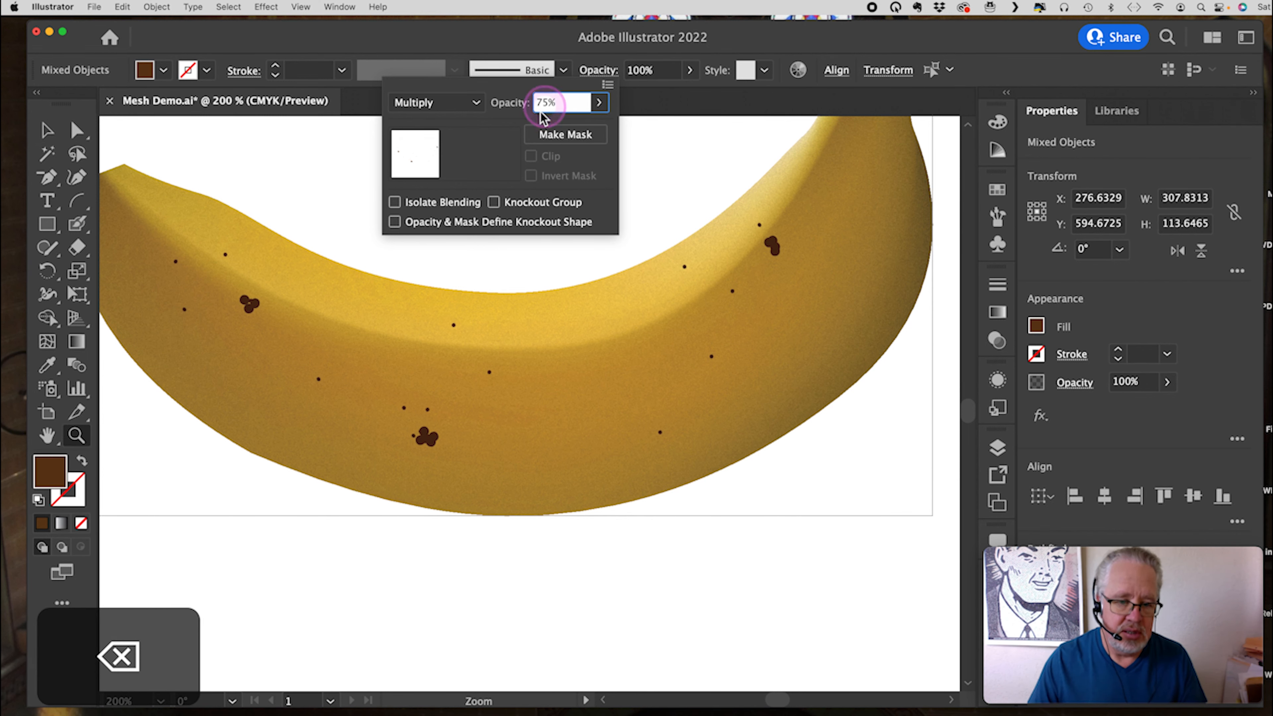
left_click(537, 111)
key("Tab")
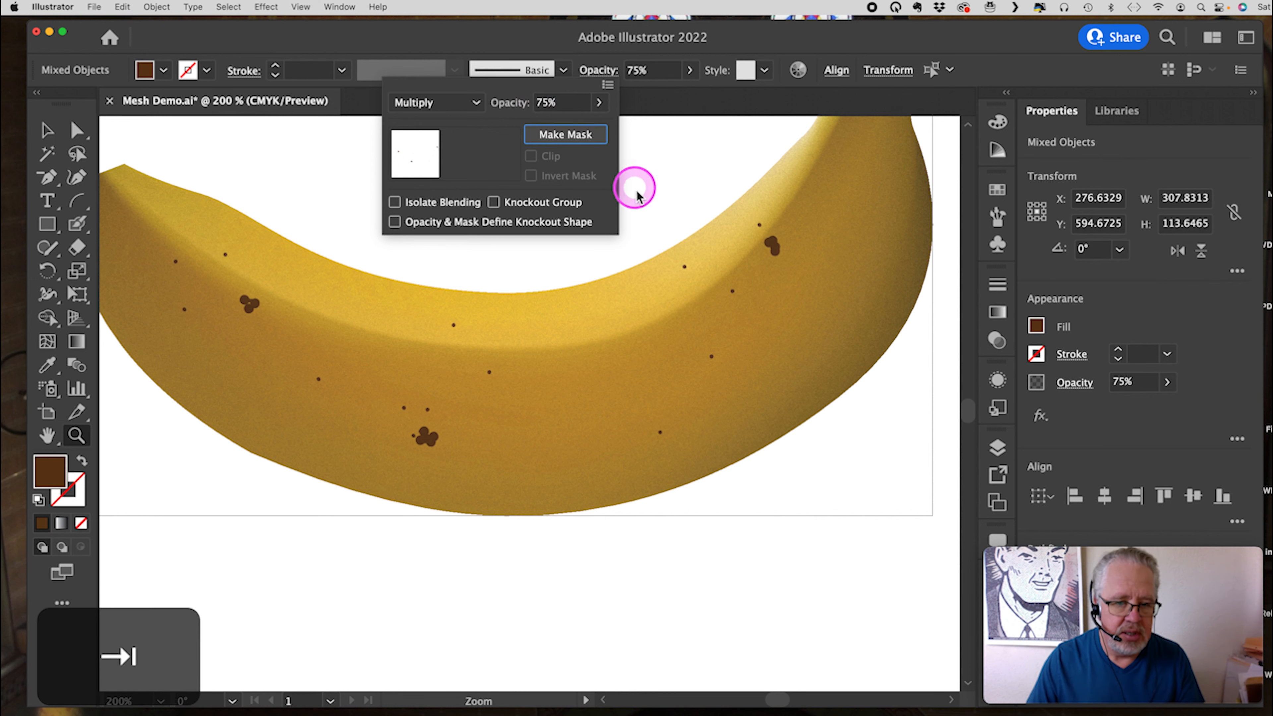
Step: Lower the opacity of the selected brown spots to 60%
left_click(547, 105)
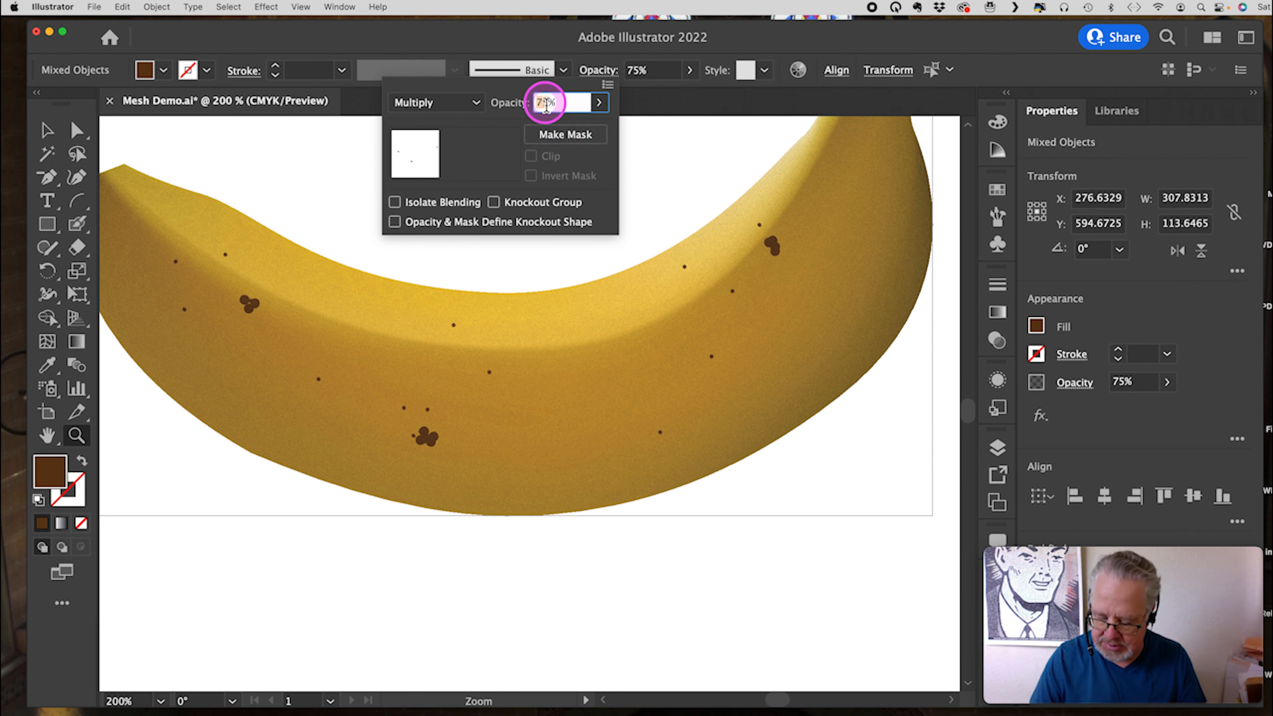
type("60")
key("Tab")
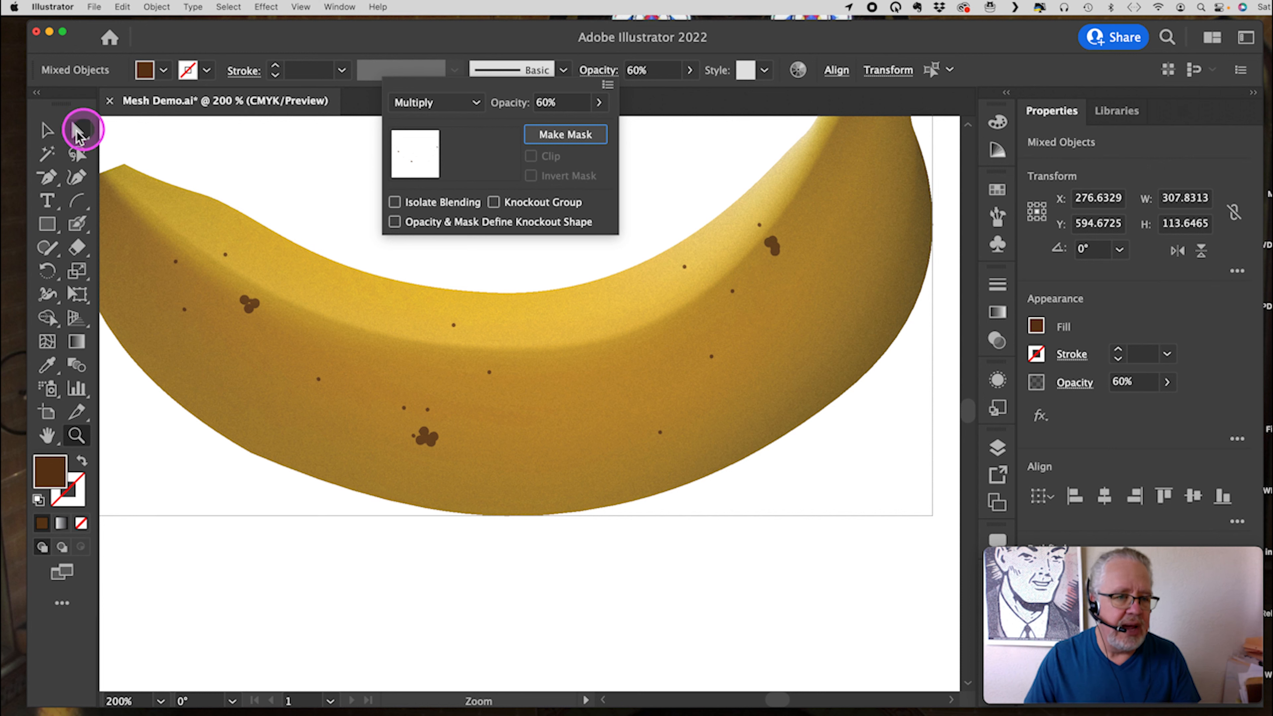
left_click(50, 133)
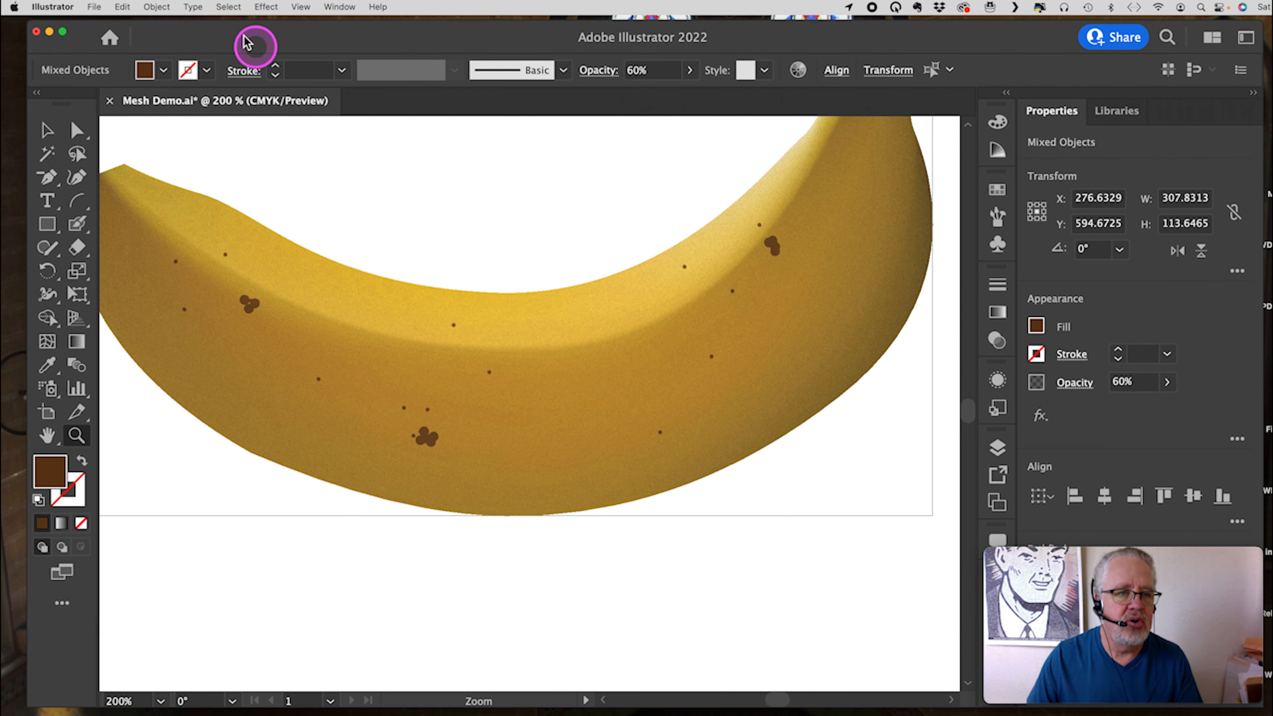
Step: Apply a Gaussian Blur with a radius of about 1.7 pixels to the selected brown spots
left_click(266, 7)
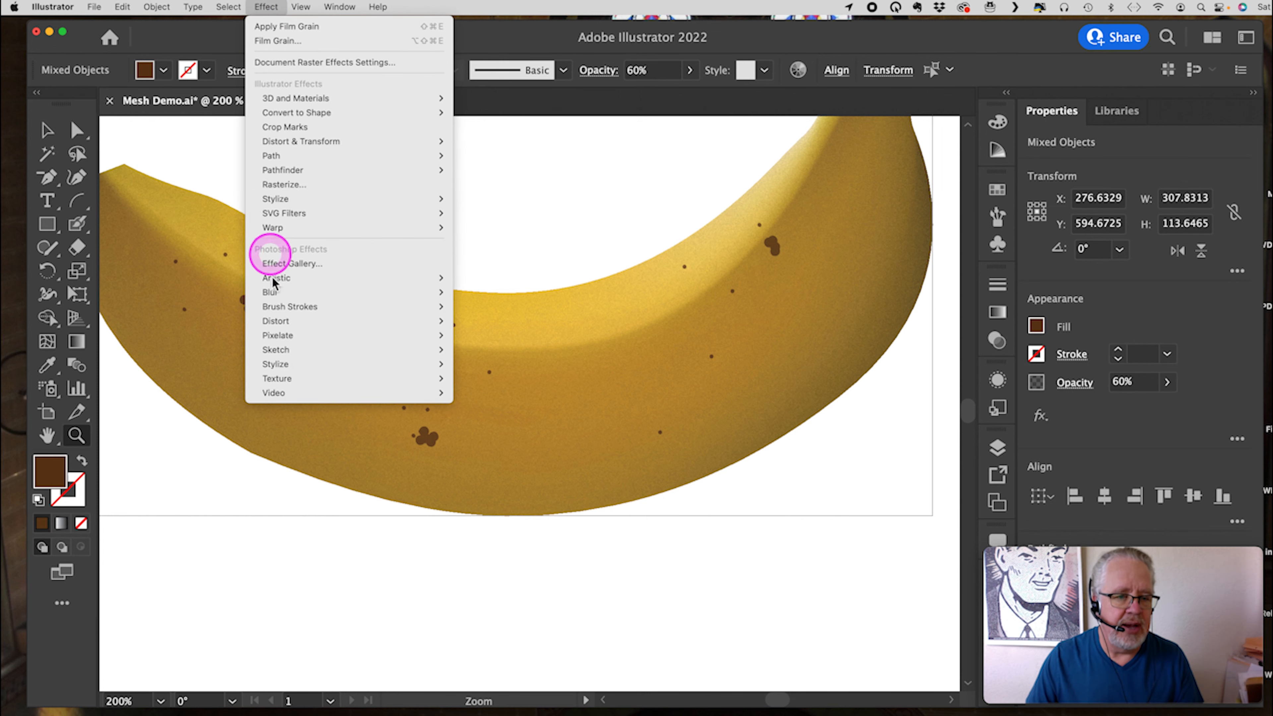
mouse_move(268, 291)
left_click(498, 299)
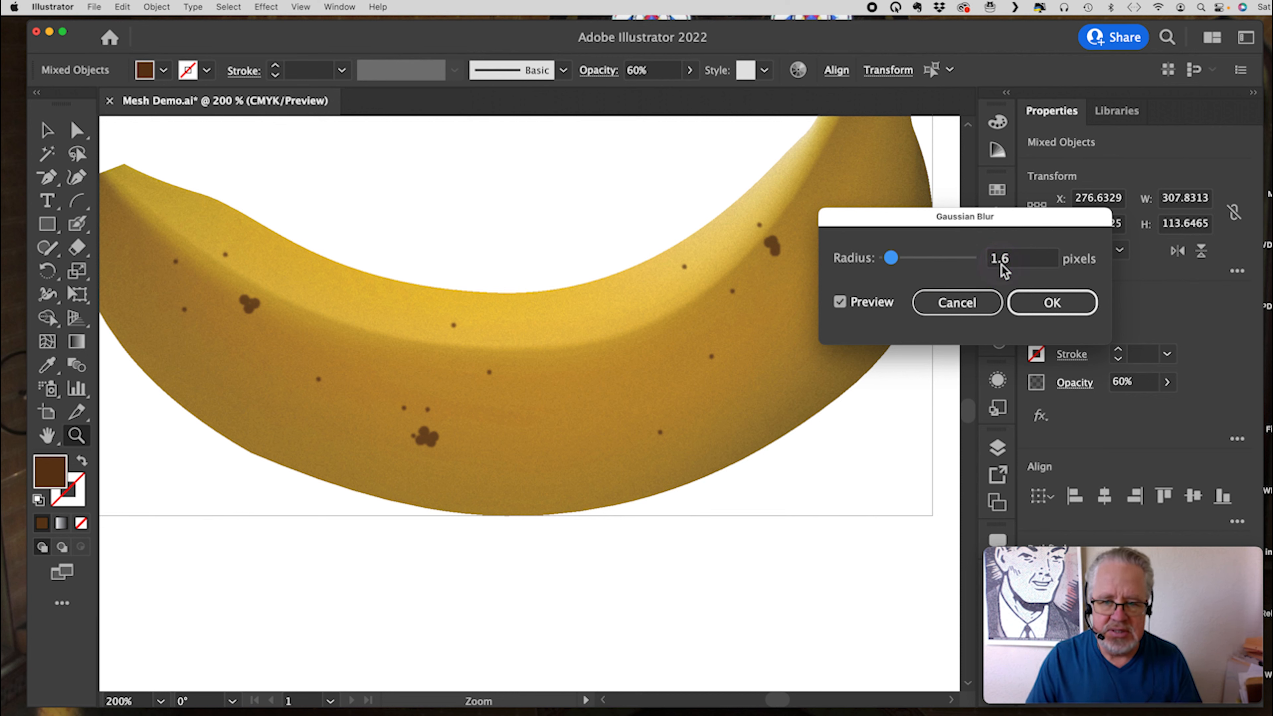
left_click(1004, 265)
left_click_drag(891, 257, 897, 263)
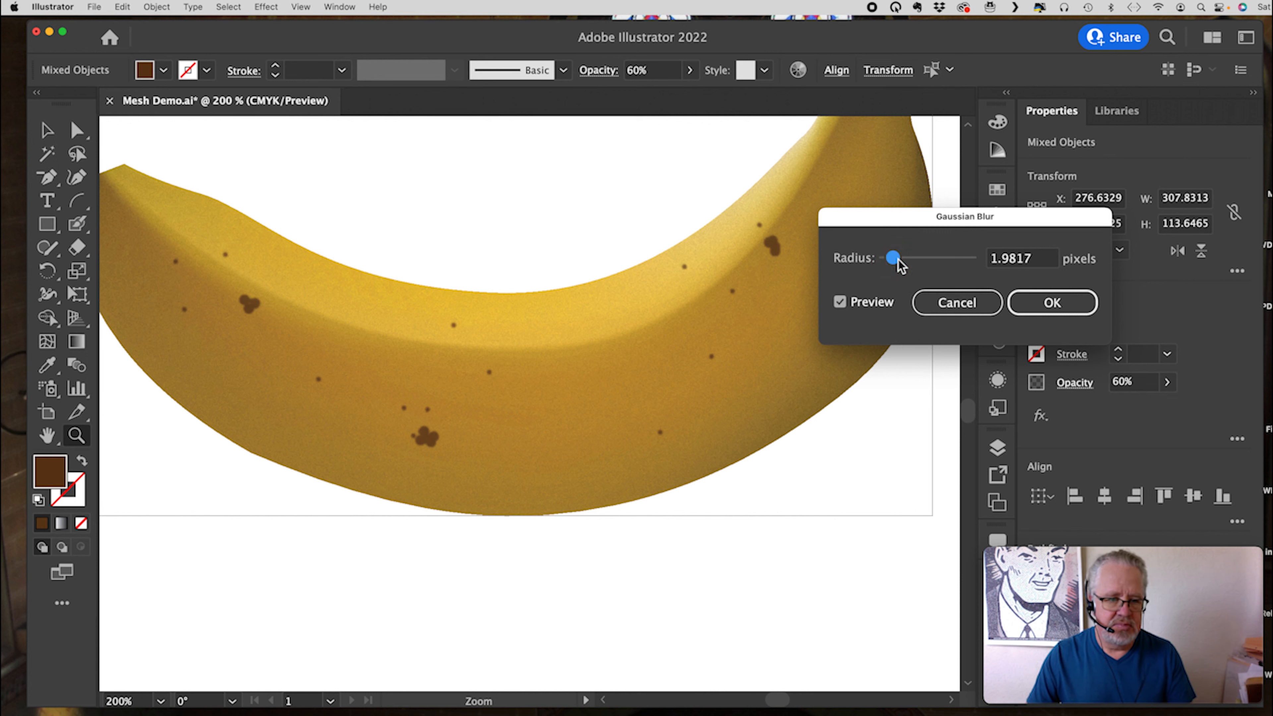
left_click_drag(897, 261, 897, 266)
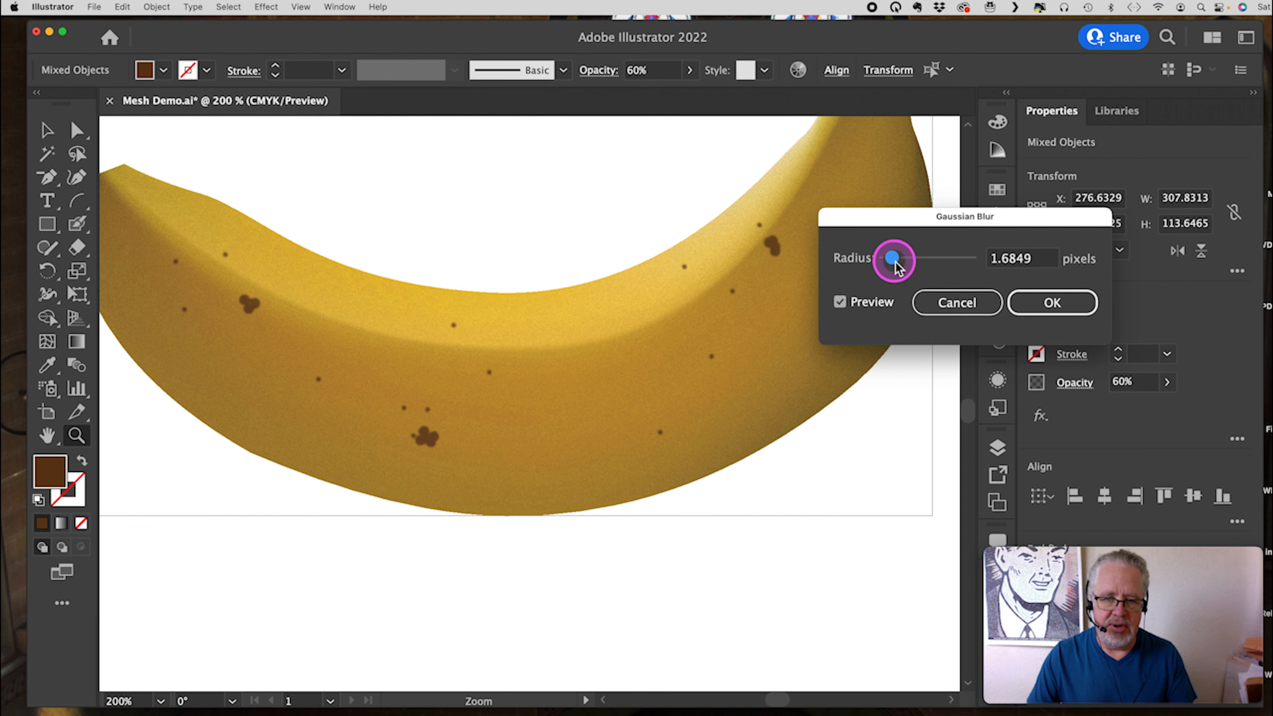
left_click_drag(896, 266, 897, 268)
left_click(1062, 300)
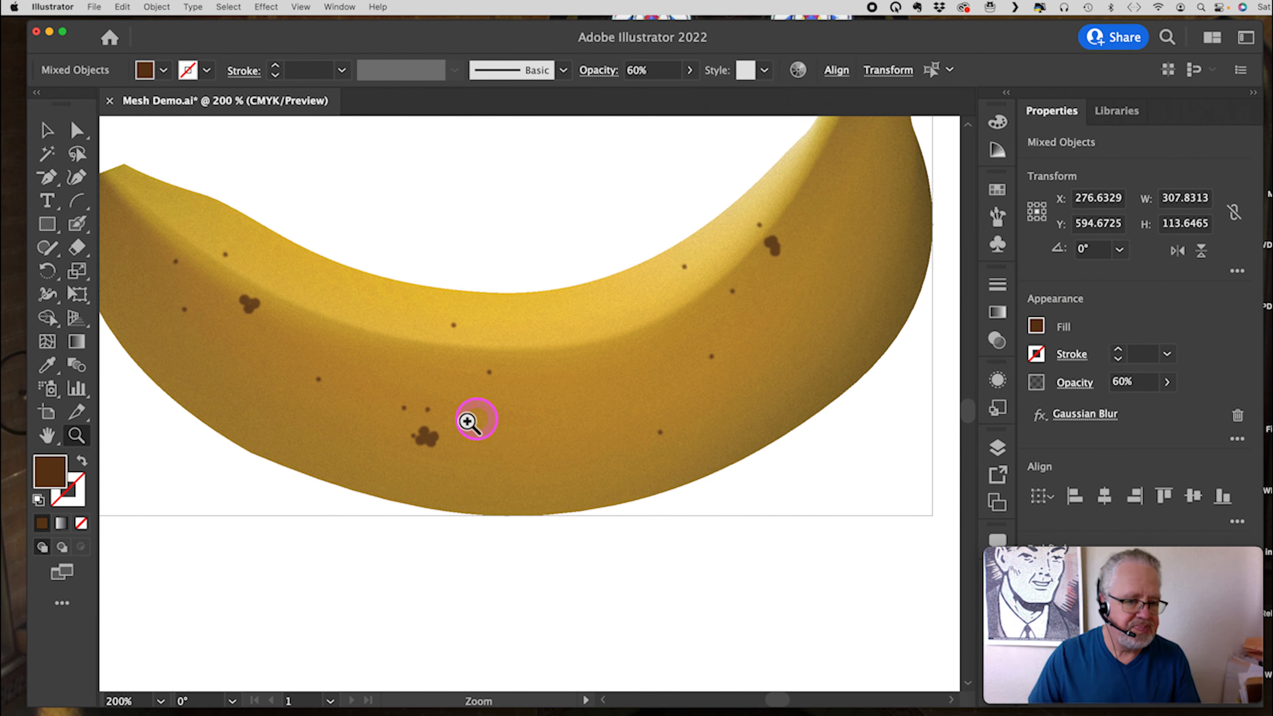
Step: Deselect the brown spots and review the whole banana on the artboard
key("alt")
left_click(450, 381, "alt")
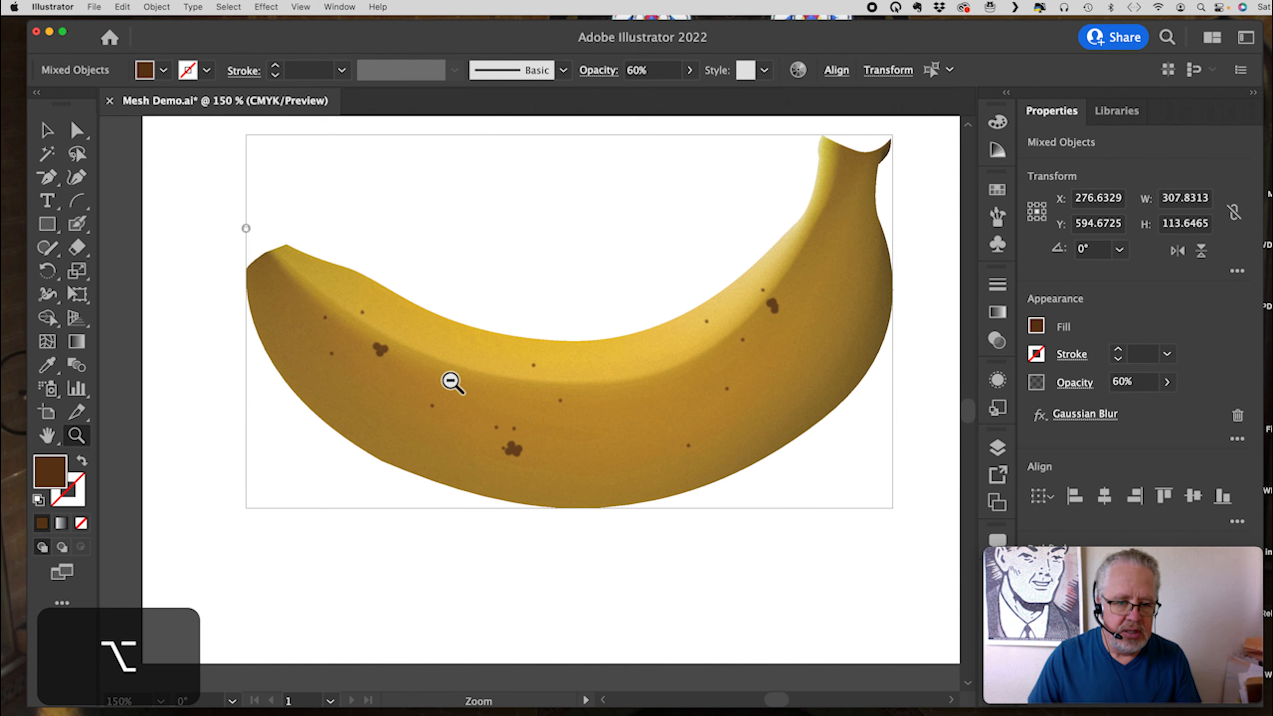
left_click(650, 393, "alt")
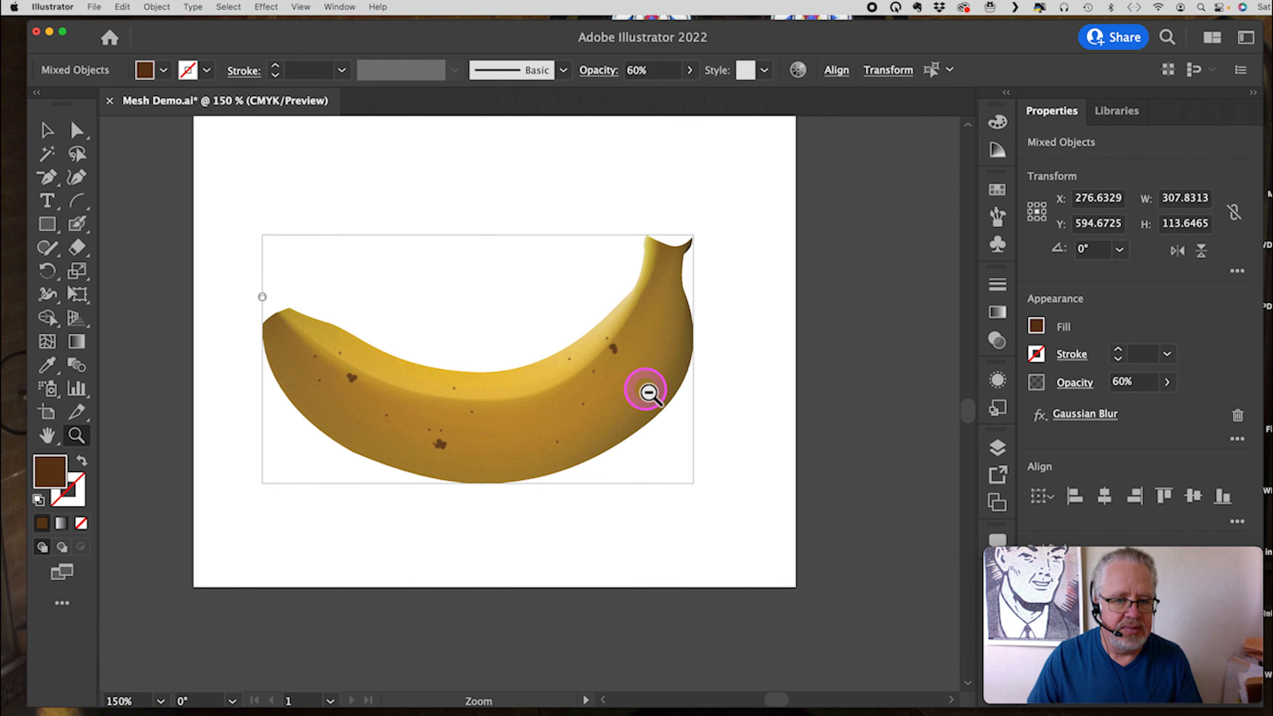
left_click(55, 142)
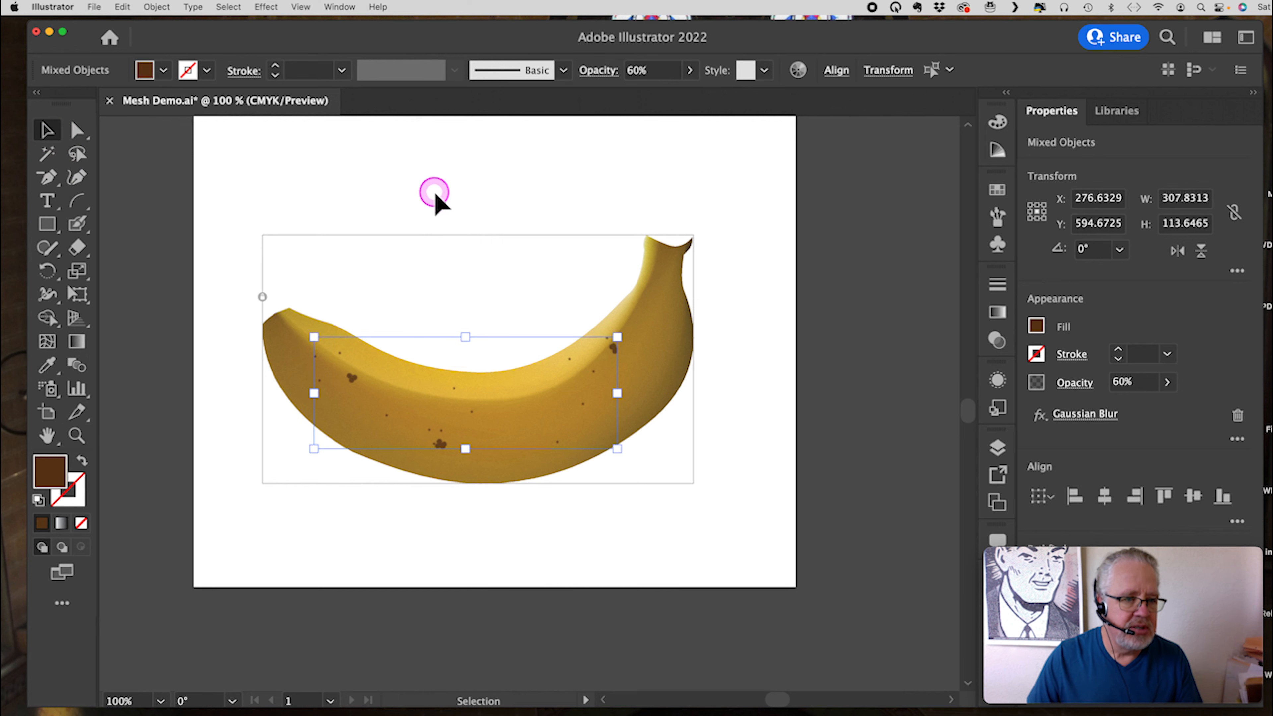
left_click(434, 199)
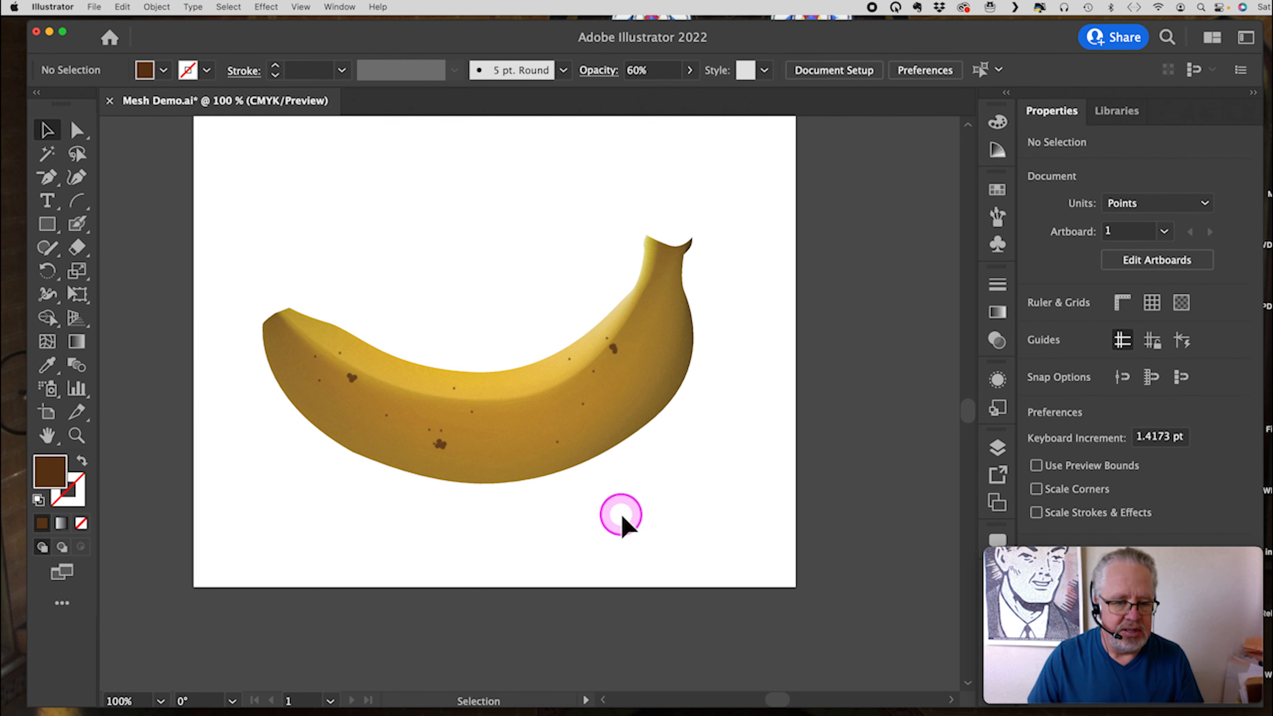